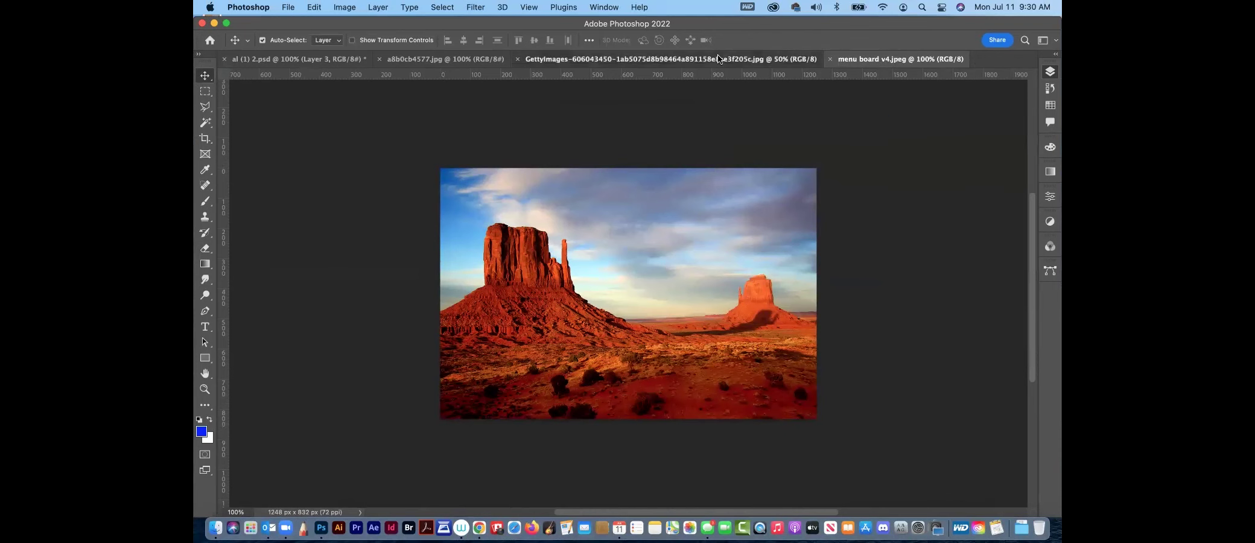
# Sample a red rock colour from the GettyImages reference photo and return to the canyon drawing document
pyautogui.click(441, 60)
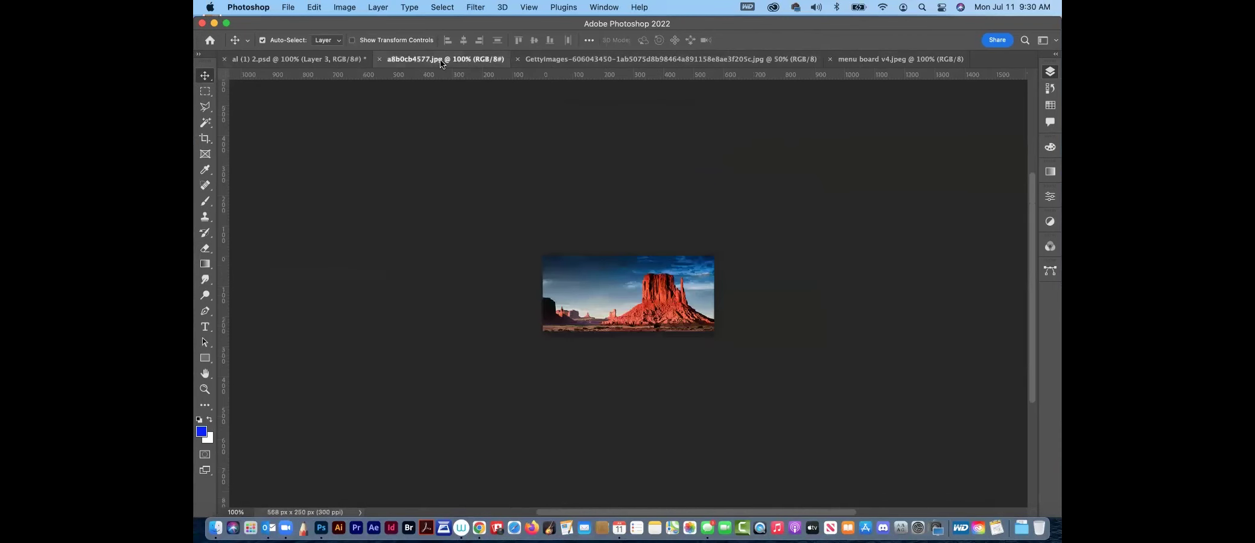
pyautogui.click(546, 59)
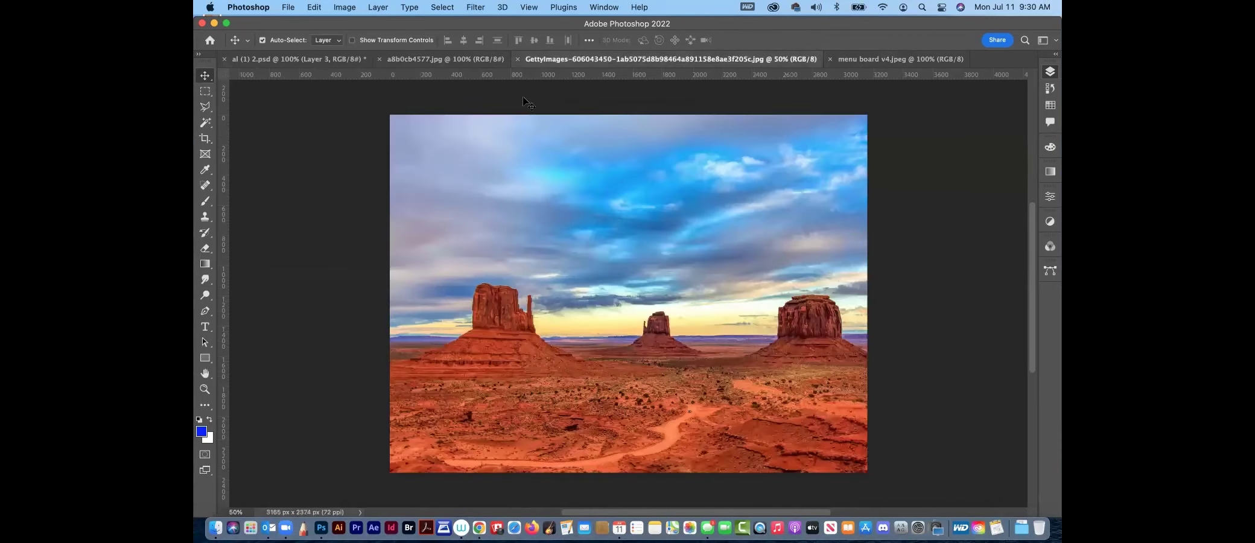
pyautogui.click(206, 169)
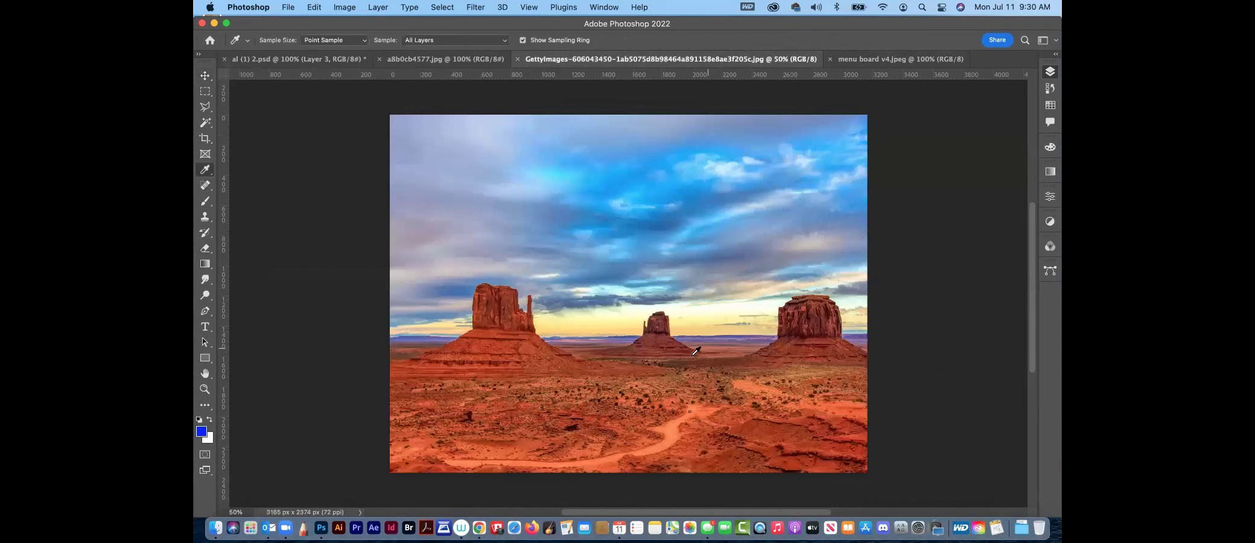
pyautogui.click(530, 332)
pyautogui.click(430, 59)
pyautogui.click(360, 63)
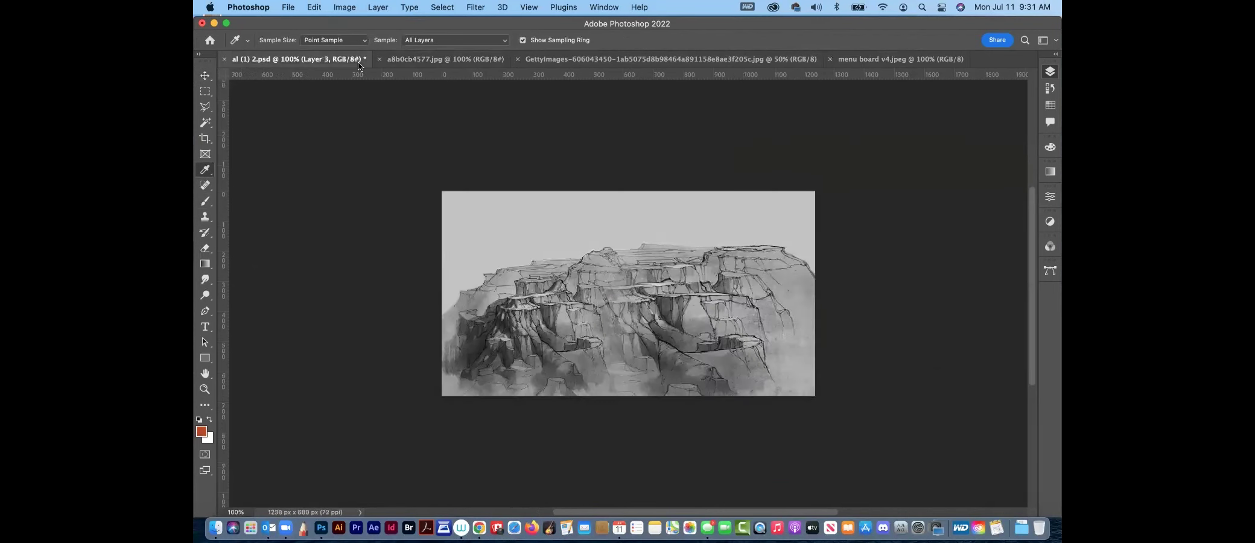
# Delete the hidden Layer 4 from the canyon drawing
pyautogui.click(1053, 76)
pyautogui.click(955, 158)
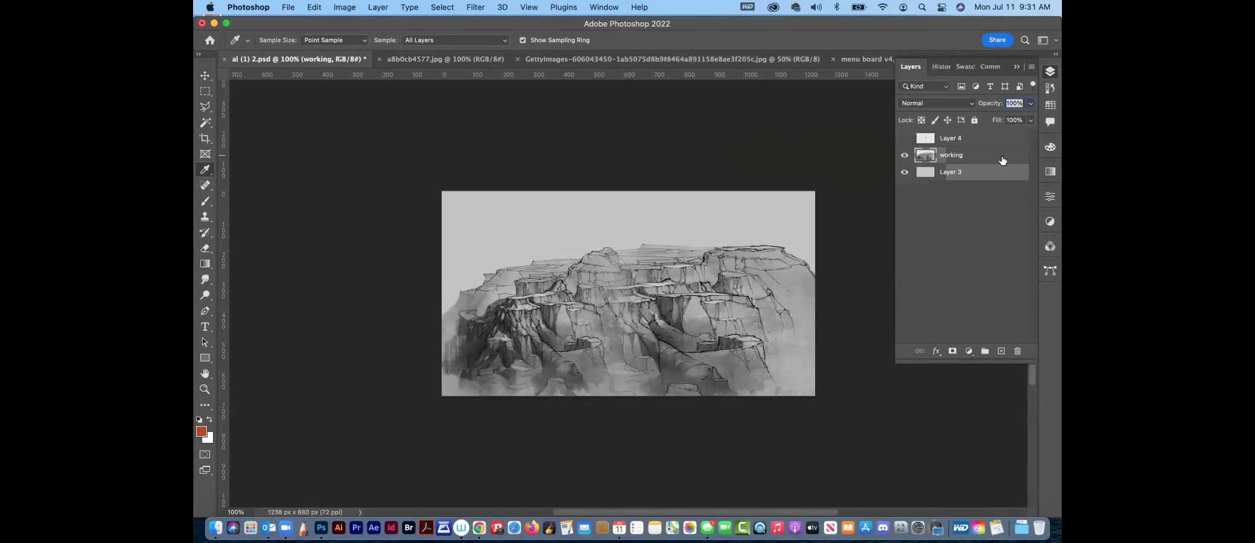
pyautogui.click(905, 156)
pyautogui.click(905, 155)
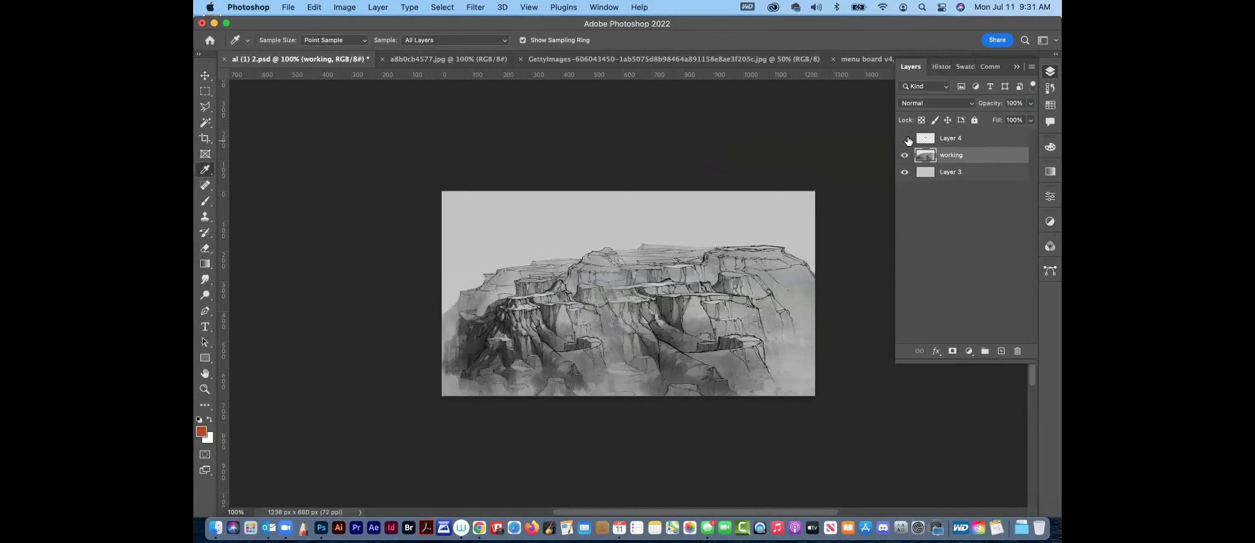
pyautogui.moveTo(1030, 331); pyautogui.dragTo(1018, 351)
# Set the working layer's blend mode to Multiply
pyautogui.click(980, 140)
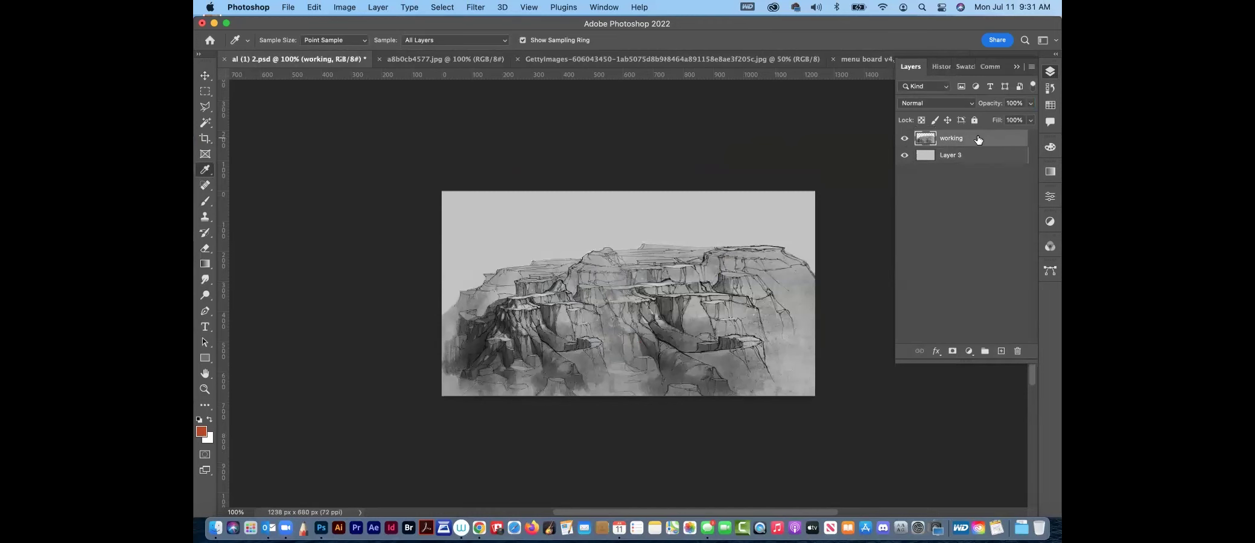
pyautogui.click(940, 103)
pyautogui.click(939, 145)
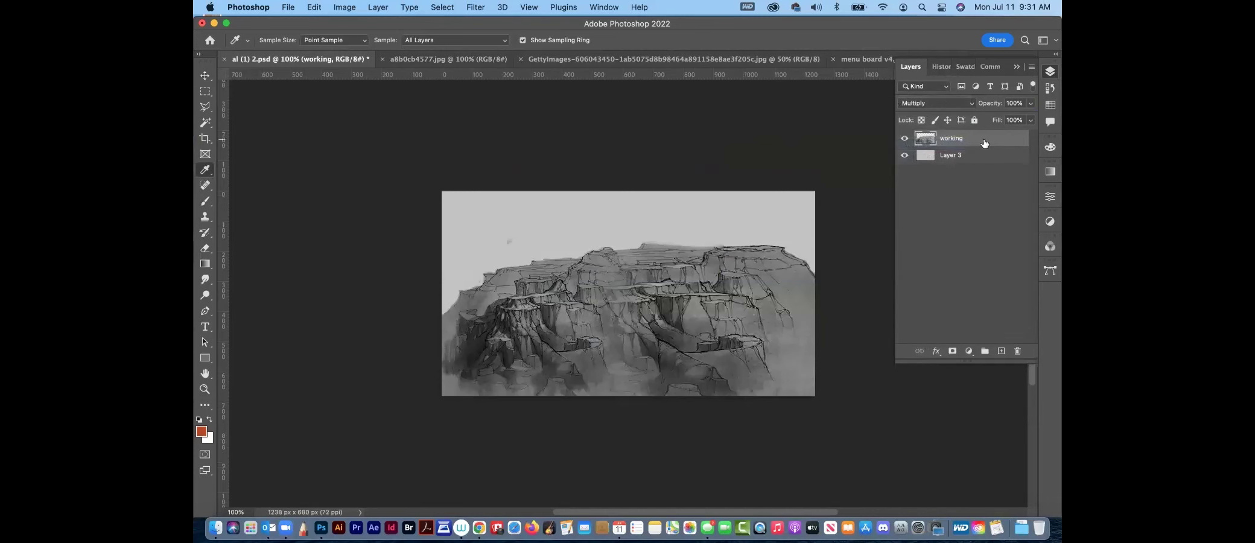
pyautogui.click(904, 156)
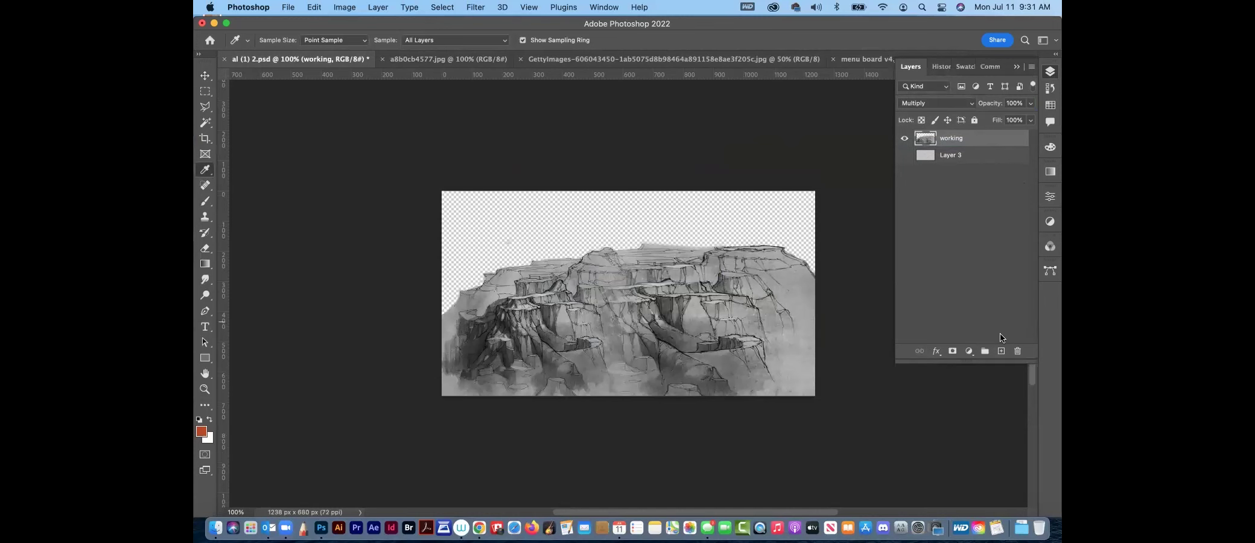
pyautogui.click(1002, 351)
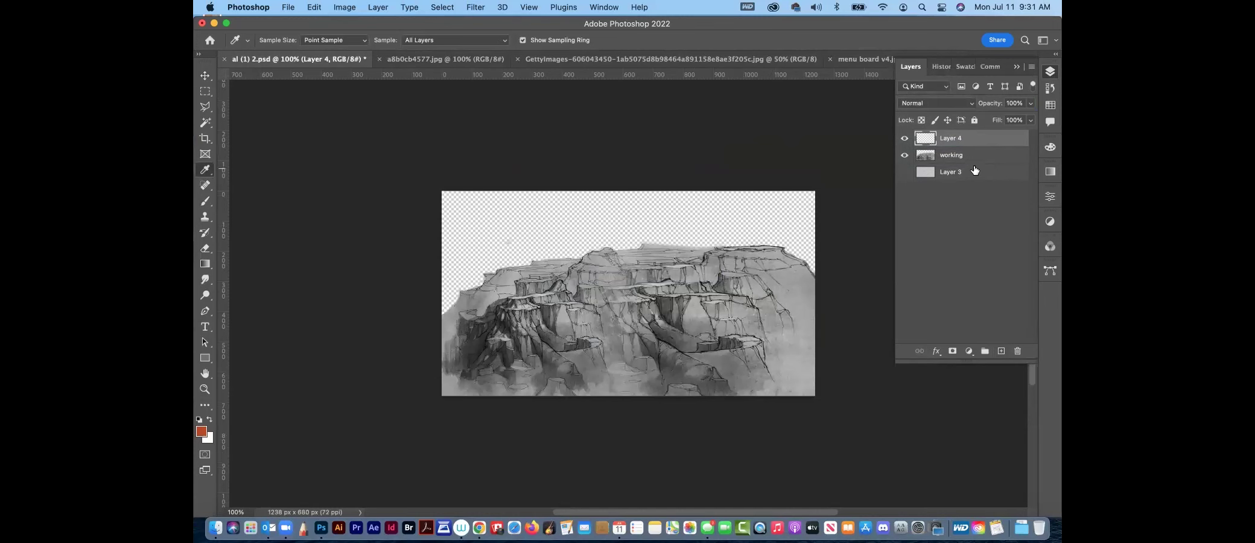
pyautogui.press('super+z')
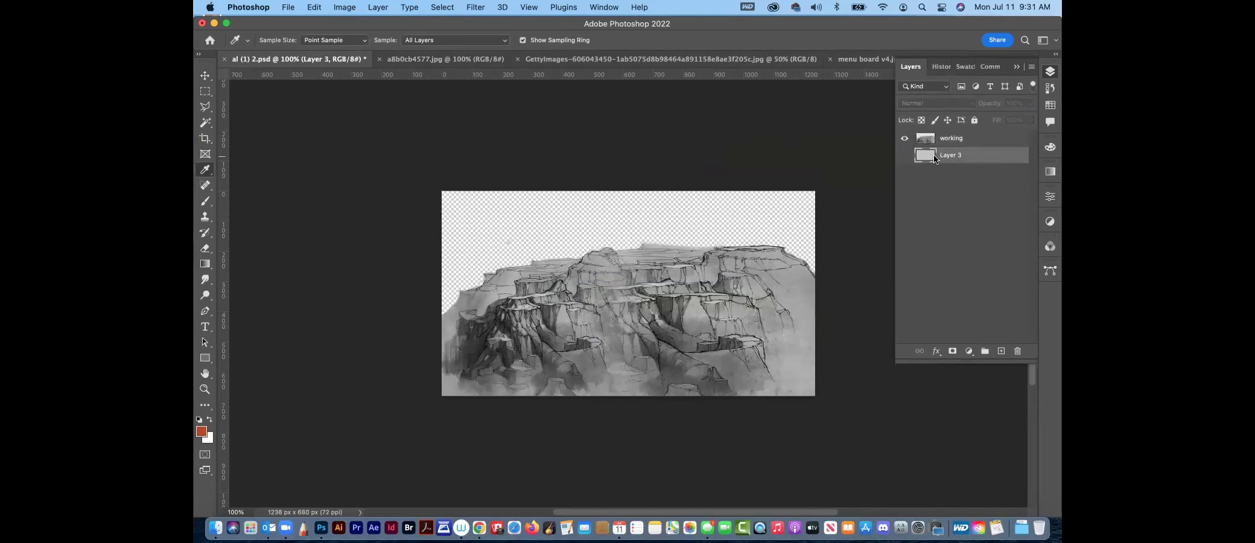
pyautogui.click(904, 155)
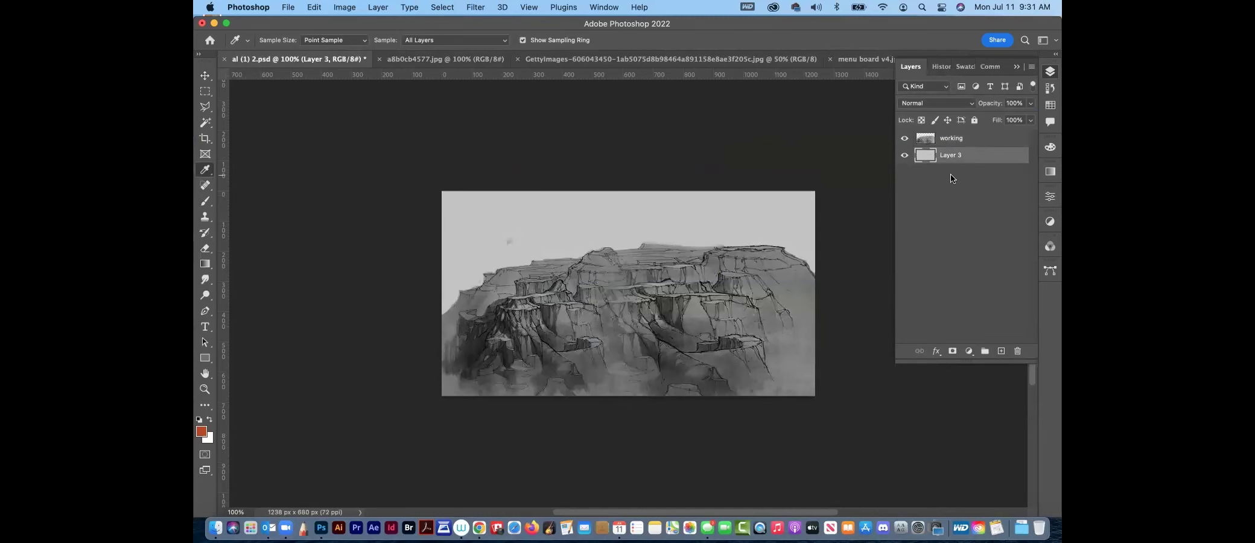
# Fill Layer 3 with white, reset the colours to default black and white, and undo the trial black fill
pyautogui.hotkey('alt', 'BackSpace')
pyautogui.press('super+BackSpace')
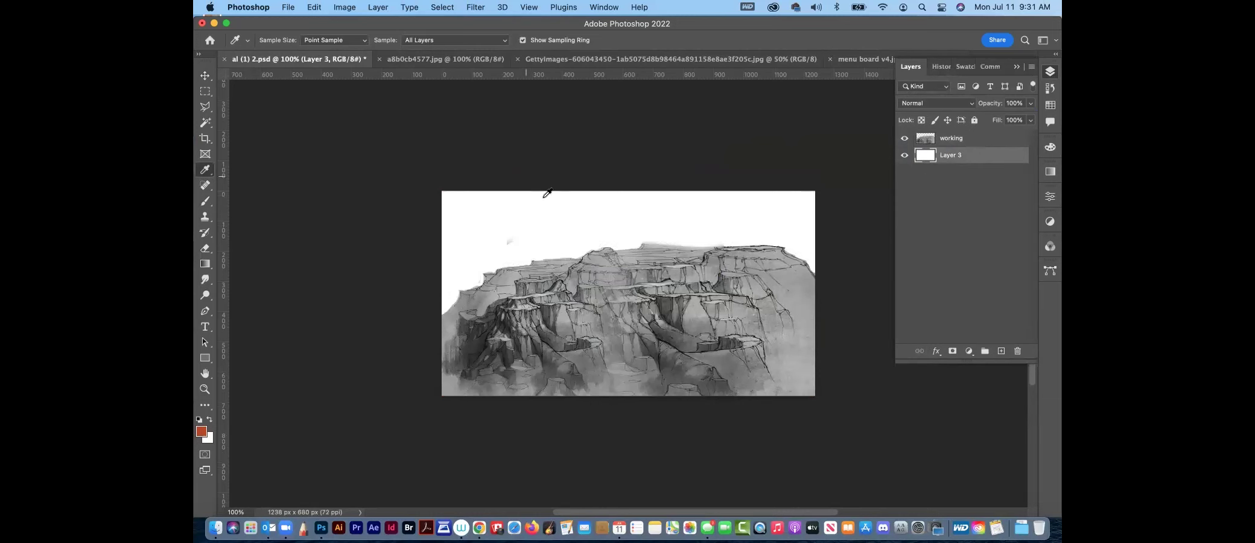
pyautogui.click(199, 418)
pyautogui.hotkey('alt', 'BackSpace')
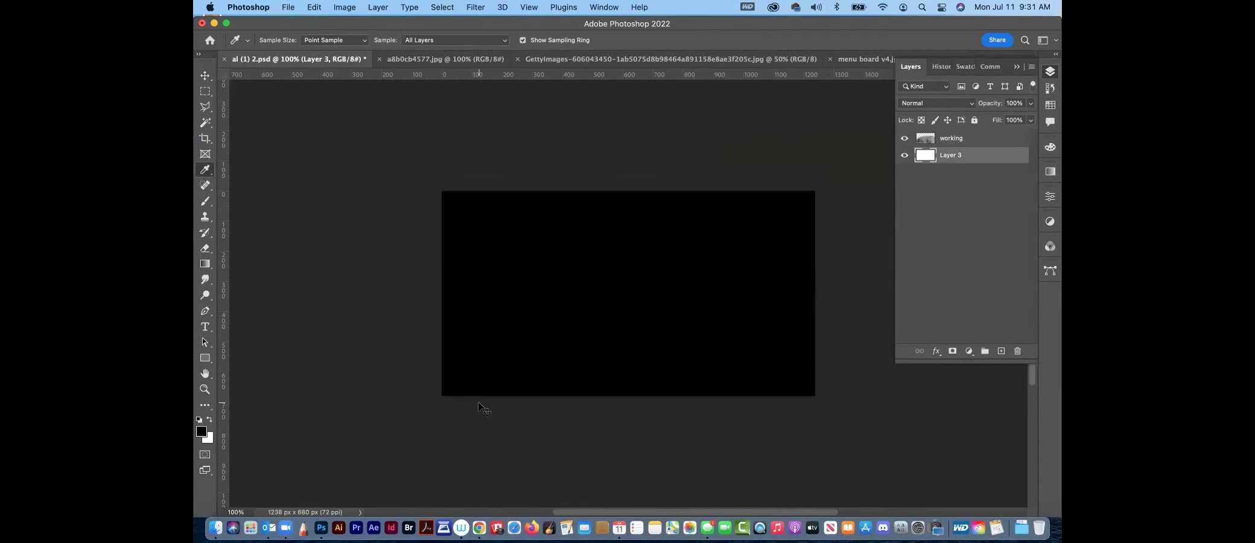
pyautogui.press('super+z')
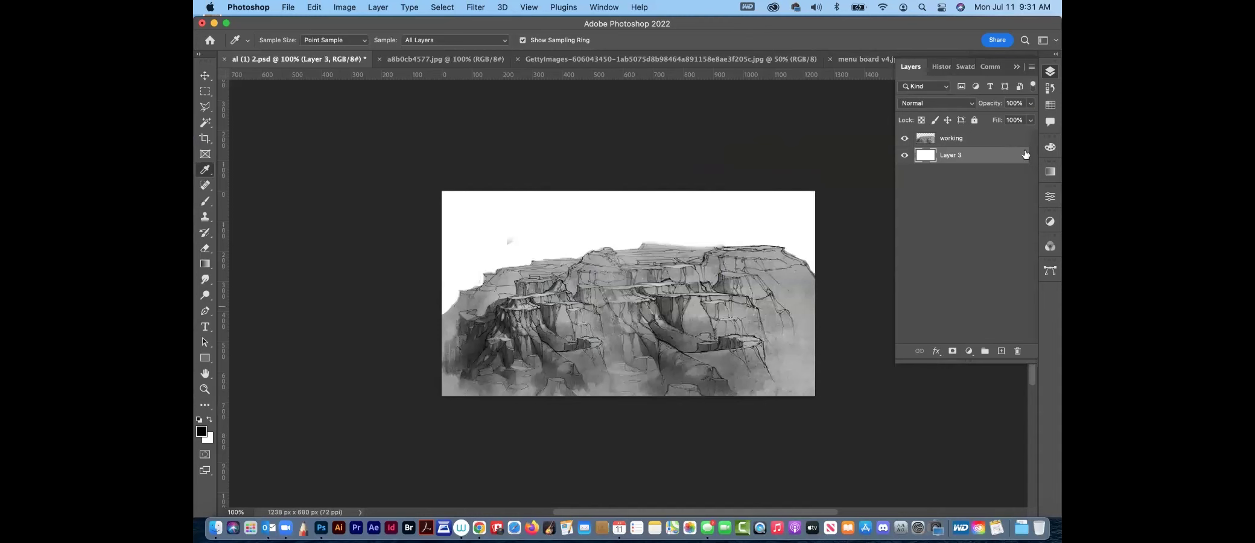
# Lock all properties of the working layer and activate the Polygonal Lasso
pyautogui.click(990, 142)
pyautogui.click(205, 107)
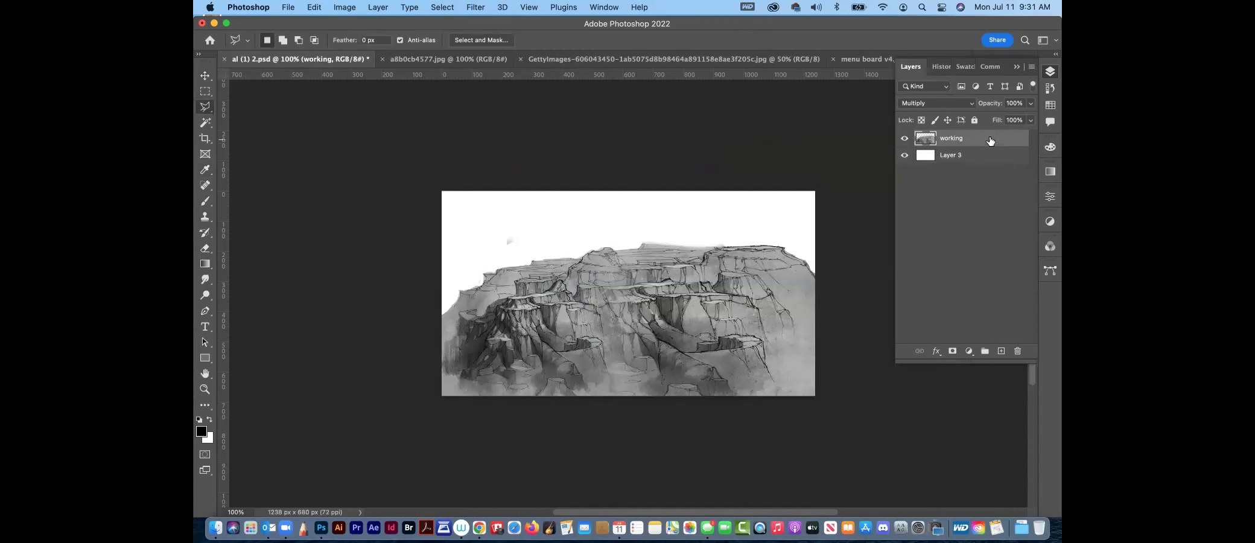
pyautogui.click(975, 120)
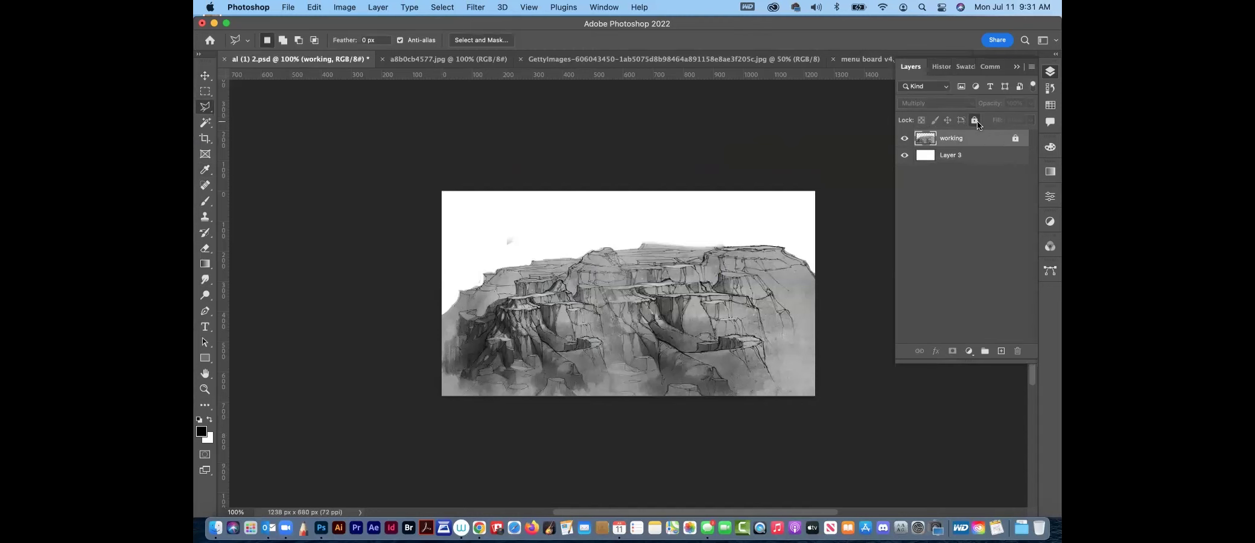
# Add a new layer directly beneath the working layer and name it color 1
pyautogui.click(1002, 353)
pyautogui.moveTo(965, 138); pyautogui.dragTo(969, 164)
pyautogui.click(945, 138)
pyautogui.click(934, 155)
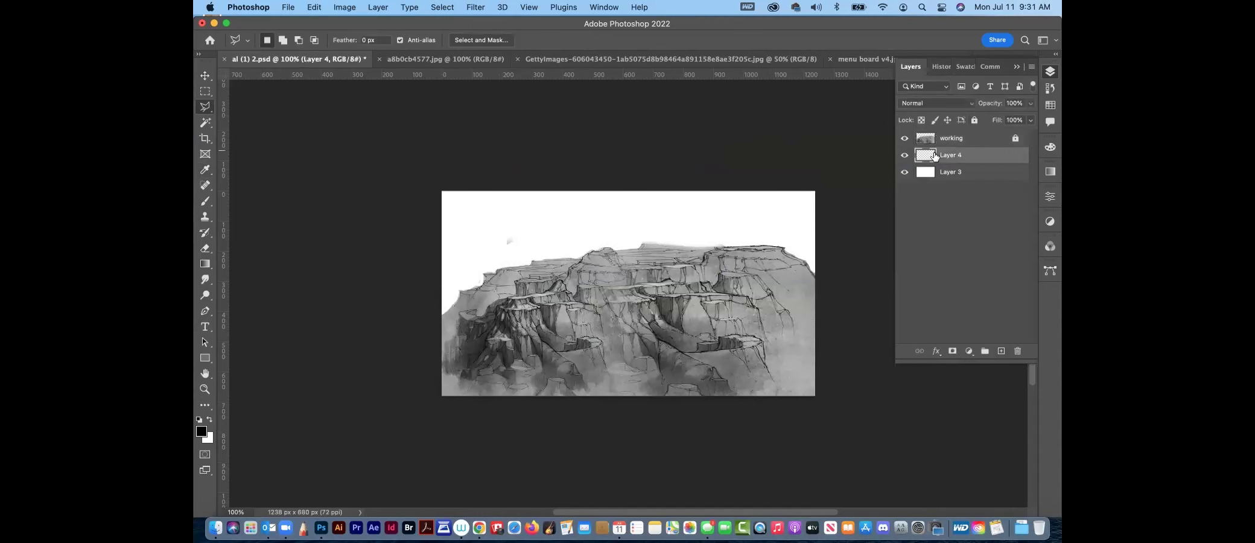
pyautogui.doubleClick(949, 156)
pyautogui.write('color ba')
pyautogui.press('Return')
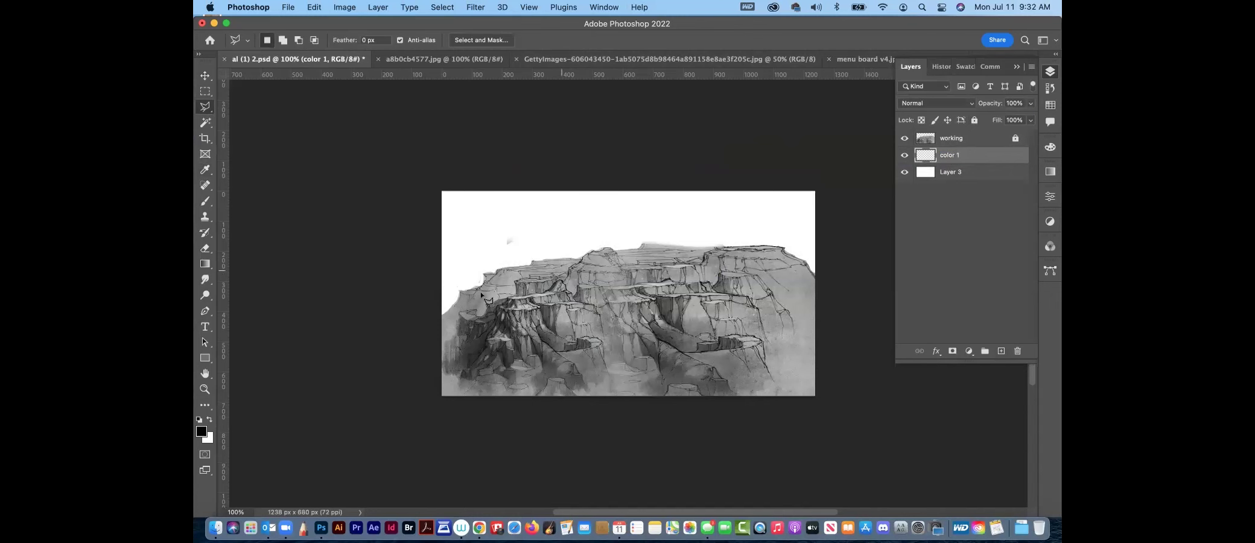
# Select the whole canyon rock shape with the Polygonal Lasso, tracing its upper edge against the white background
pyautogui.click(438, 320)
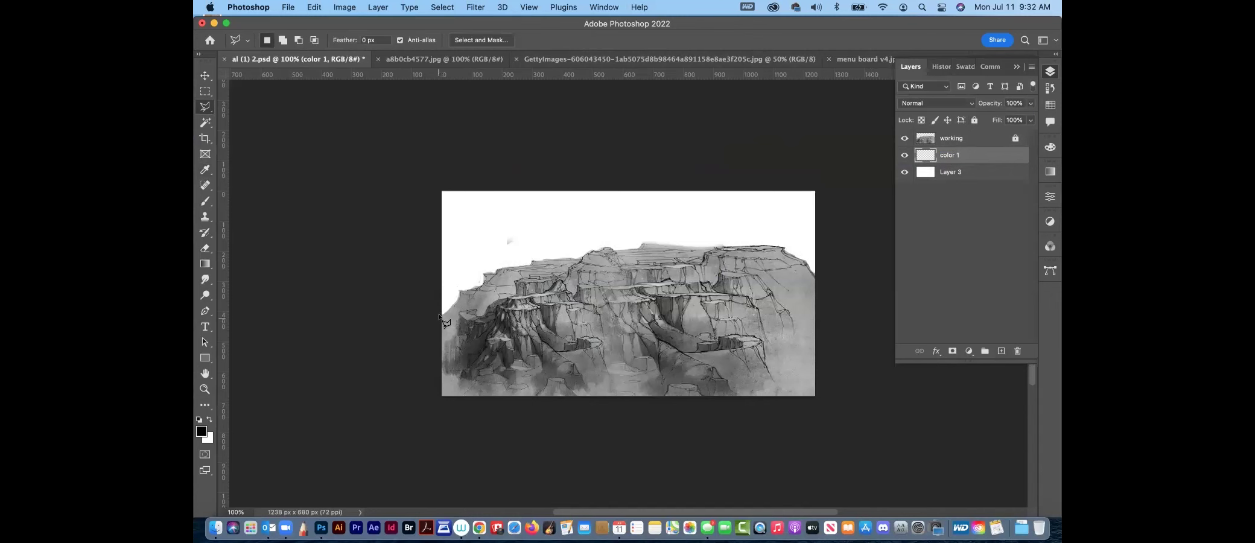
pyautogui.click(460, 291)
pyautogui.click(482, 289)
pyautogui.click(485, 273)
pyautogui.click(496, 273)
pyautogui.click(531, 260)
pyautogui.click(532, 261)
pyautogui.click(579, 259)
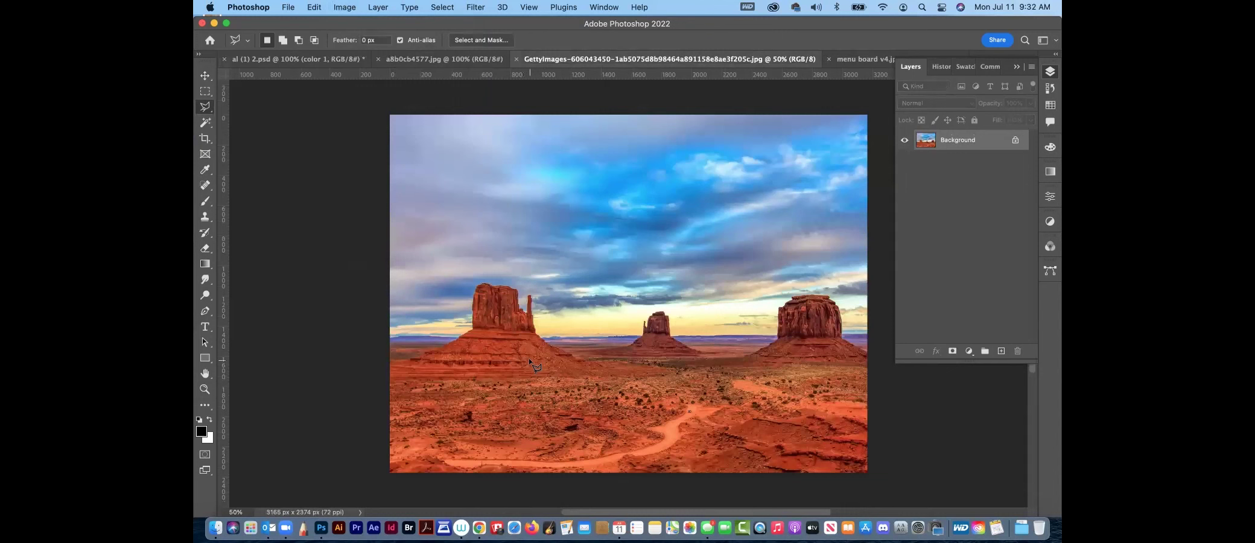
# Fill the canyon selection on the color 1 layer with a red sampled from the GettyImages photo's butte, and deselect
pyautogui.press('b')
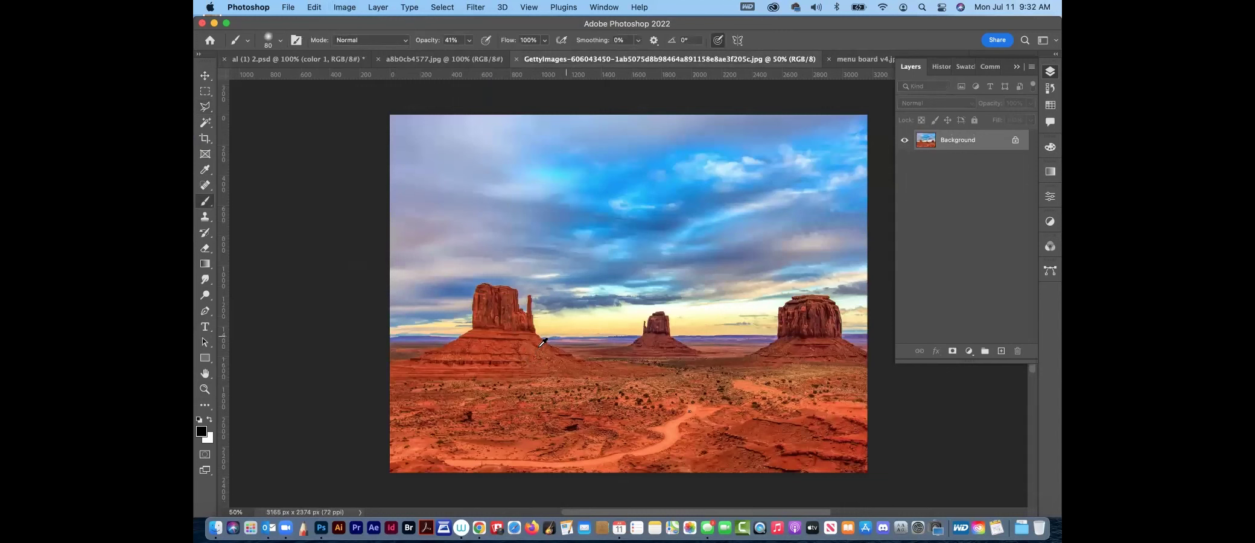
pyautogui.keyDown('alt'); pyautogui.click(510, 332); pyautogui.keyUp('alt')
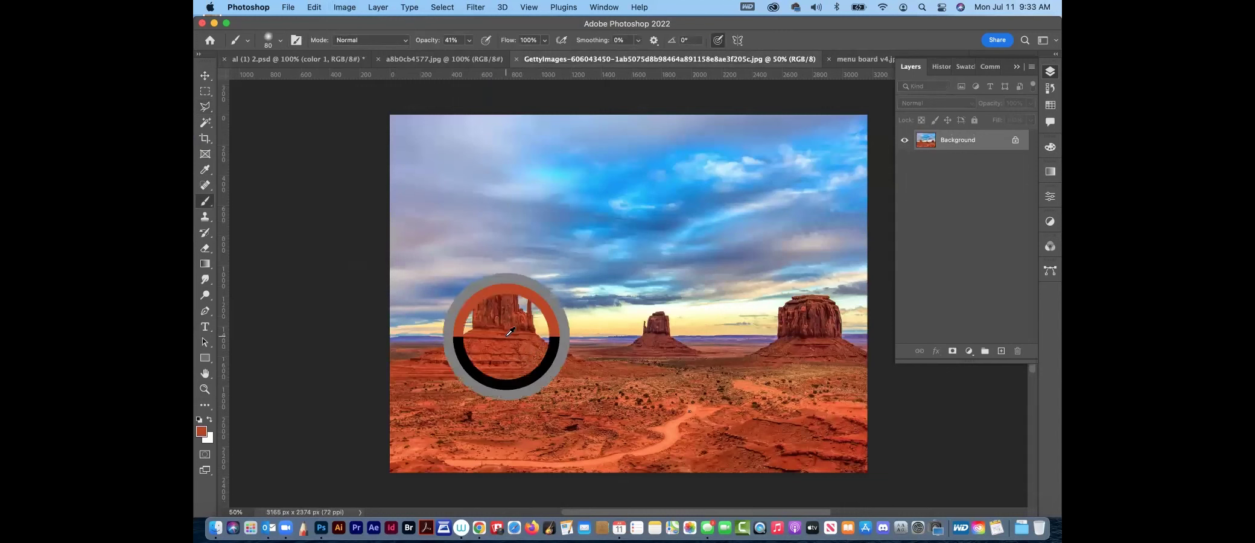
pyautogui.click(355, 60)
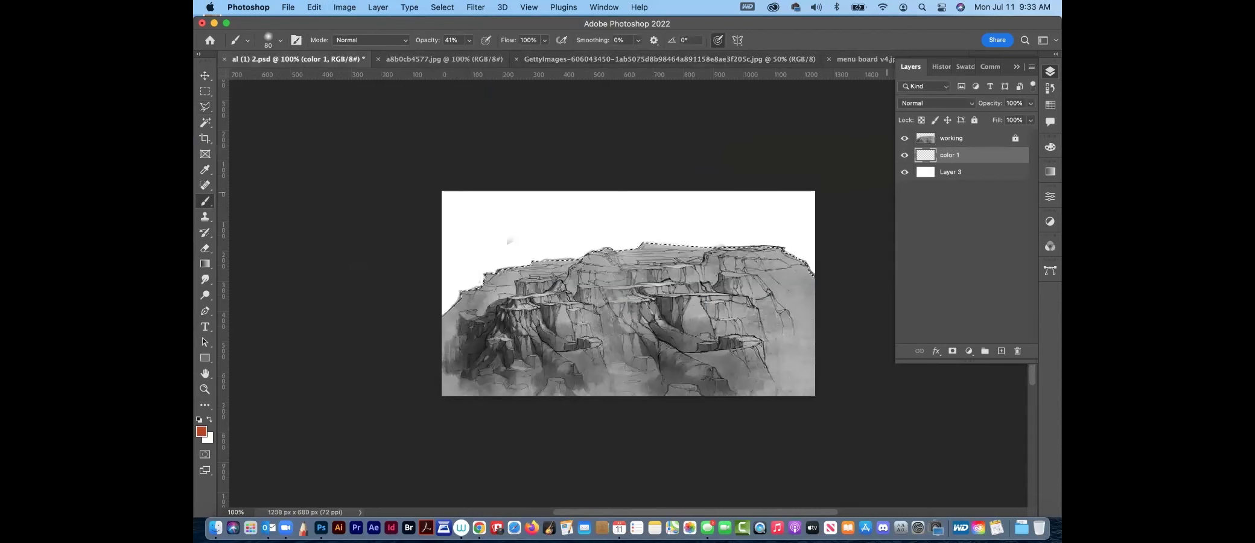
pyautogui.hotkey('alt', 'BackSpace')
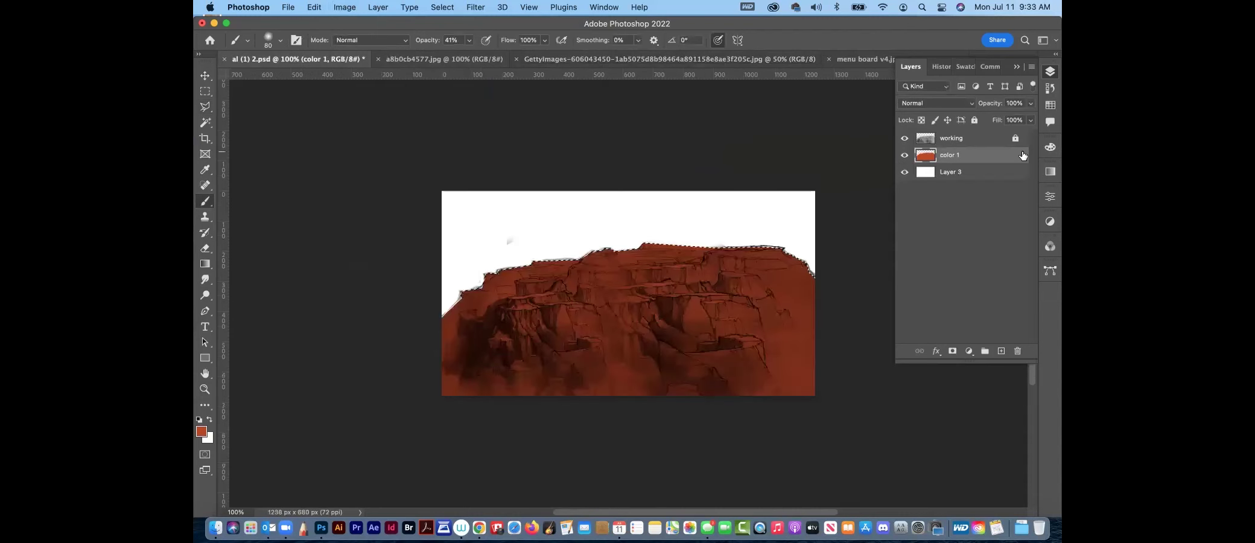
pyautogui.press('super+d')
# Add a new layer named sky and place it beneath the color 1 layer
pyautogui.click(996, 346)
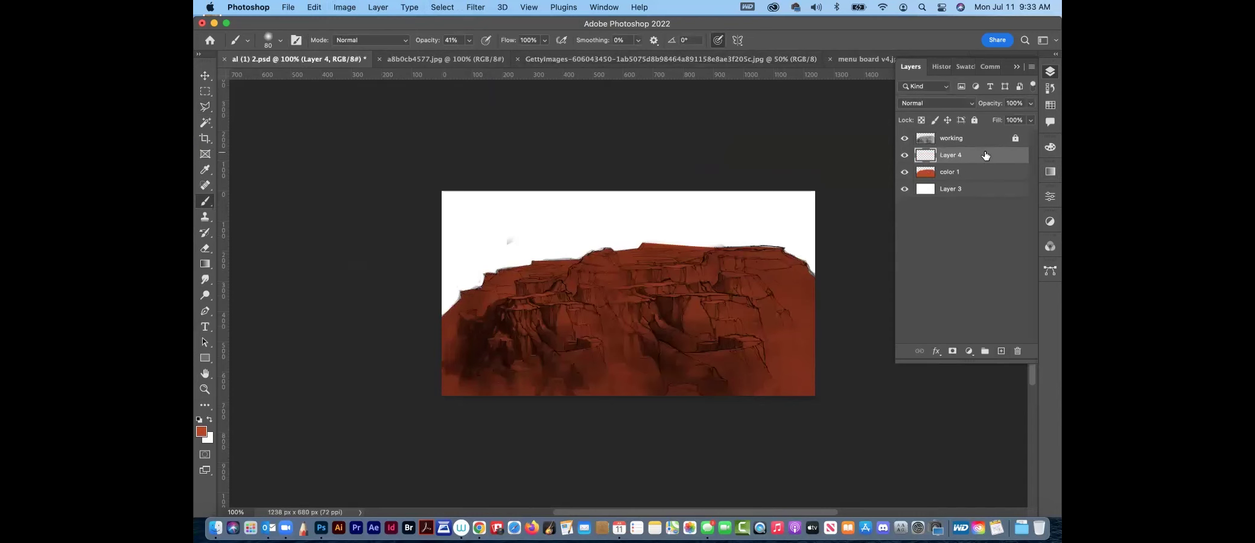
pyautogui.doubleClick(1019, 157)
pyautogui.write('sky')
pyautogui.press('Return')
pyautogui.moveTo(1003, 158); pyautogui.dragTo(996, 179)
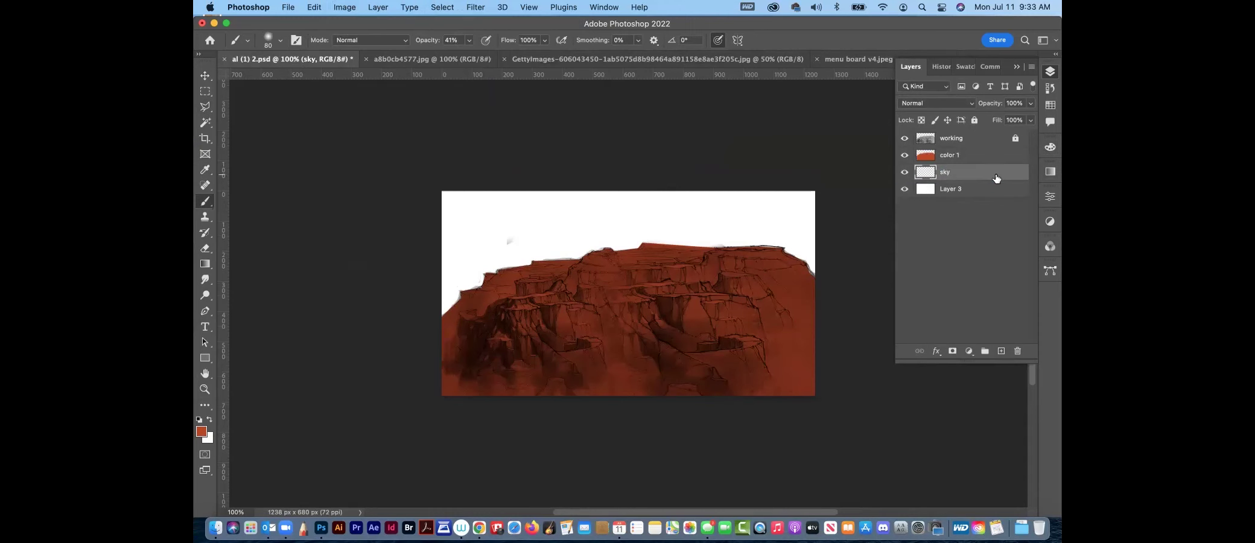
# Sample a light blue from the sky in the GettyImages photo and return to the canyon drawing
pyautogui.click(1049, 106)
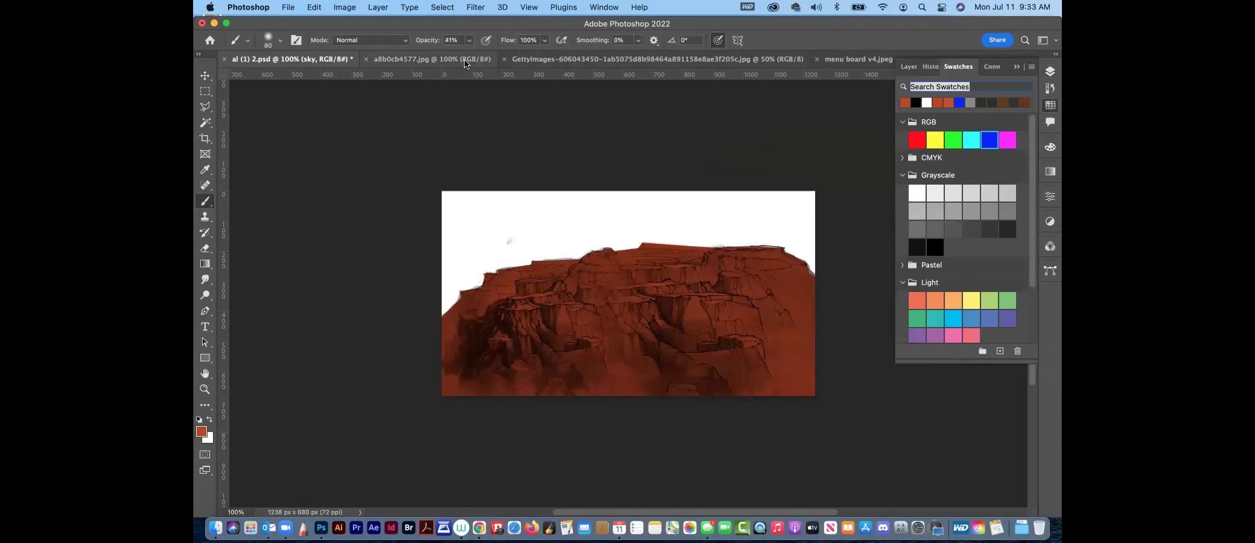
pyautogui.click(432, 58)
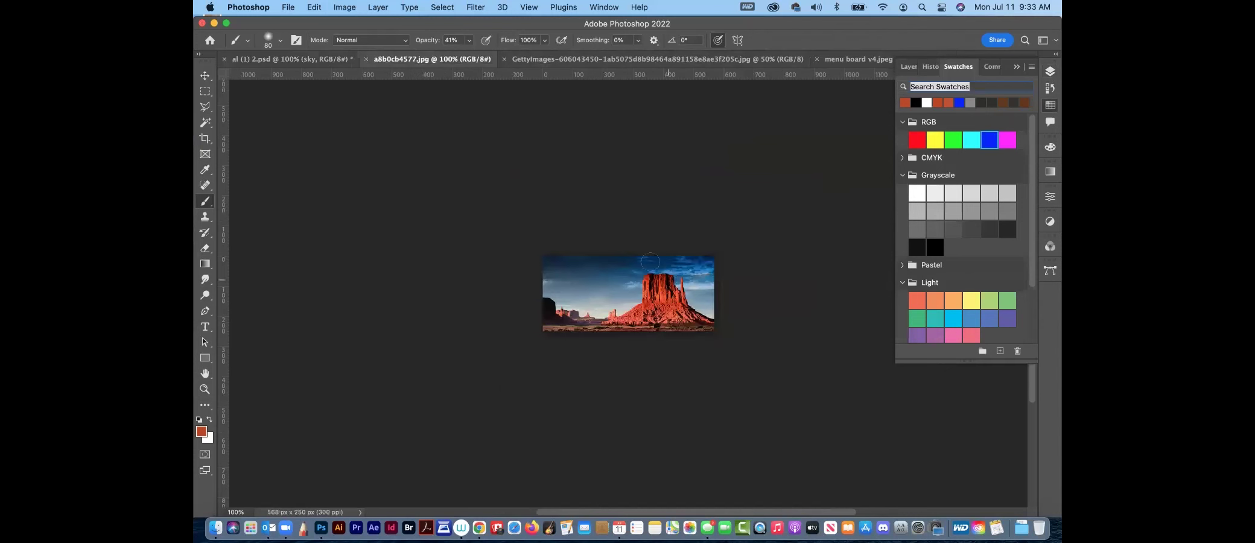
pyautogui.click(691, 59)
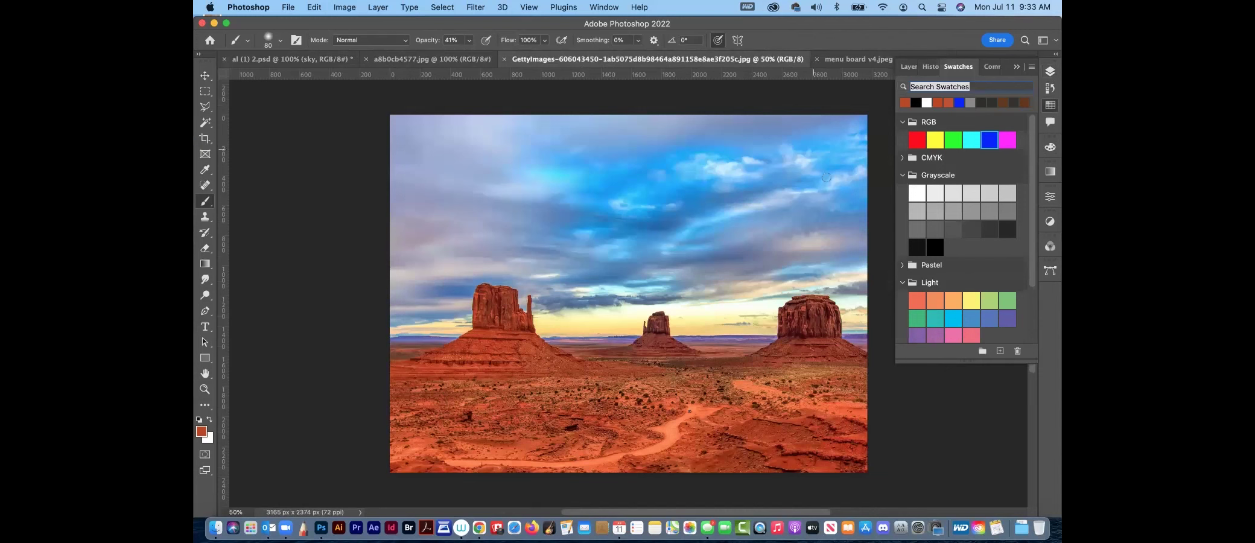
pyautogui.keyDown('alt'); pyautogui.click(815, 145); pyautogui.keyUp('alt')
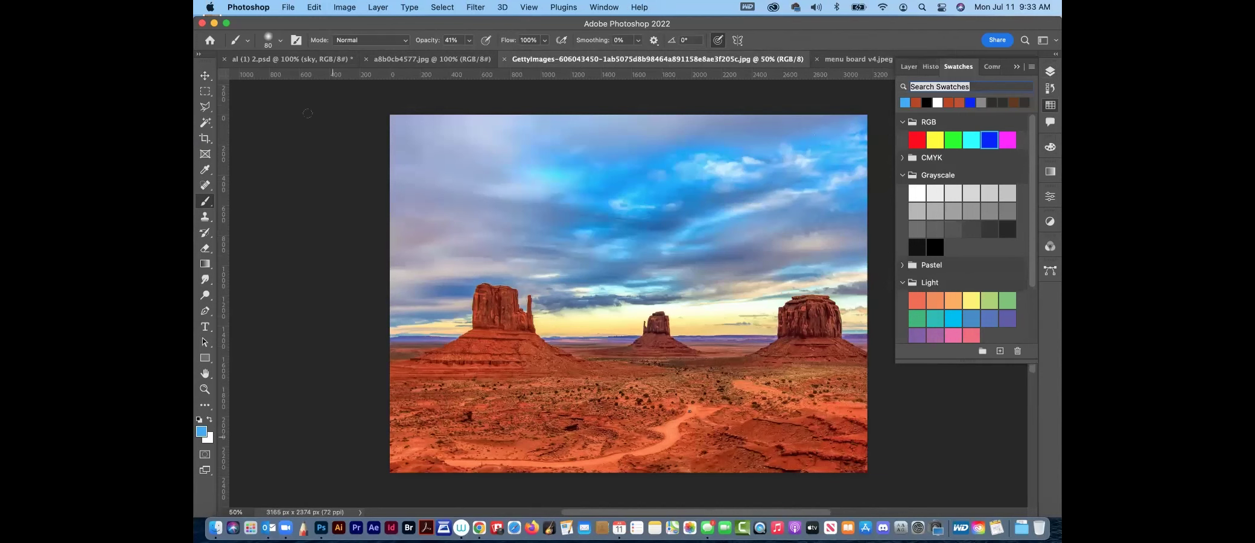
pyautogui.click(292, 59)
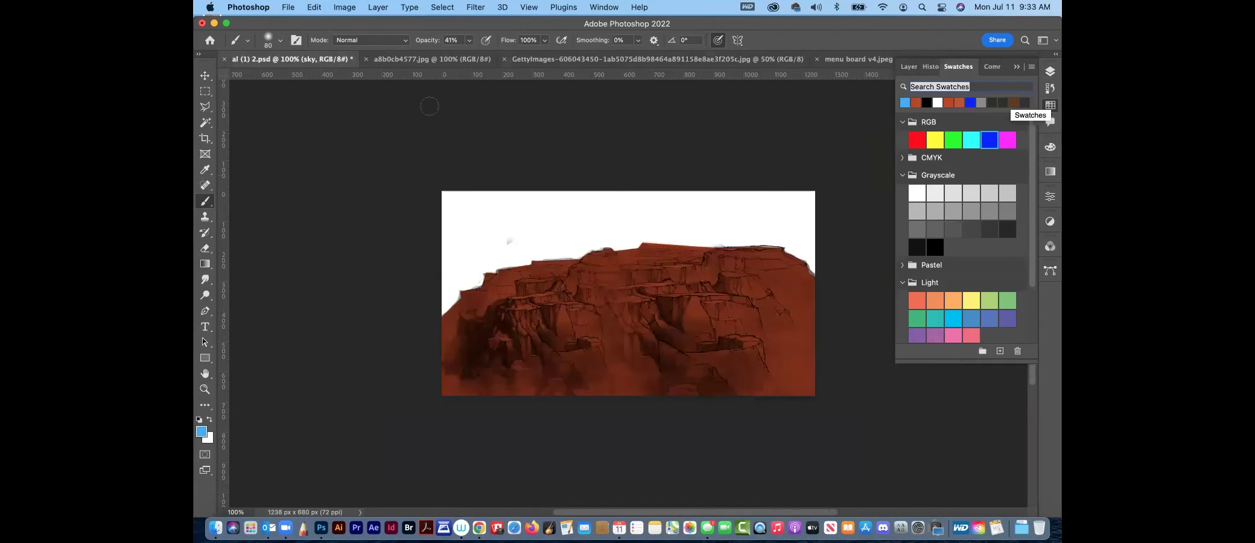
# Fill the sky layer with a blue-to-white gradient running from the canvas's upper edge down into the canyon
pyautogui.click(205, 263)
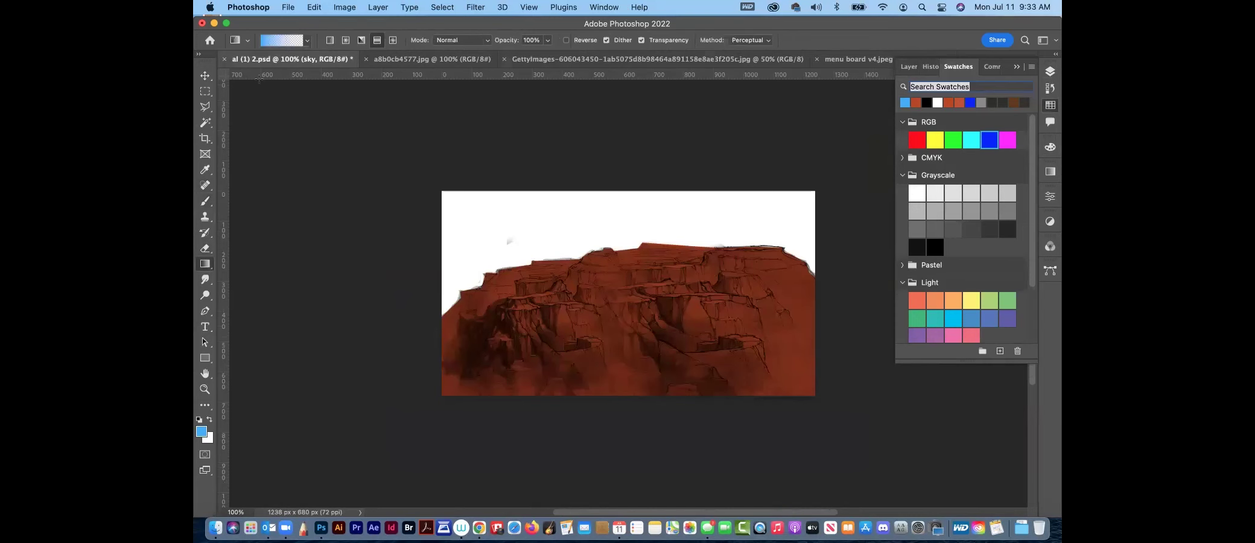
pyautogui.click(1051, 72)
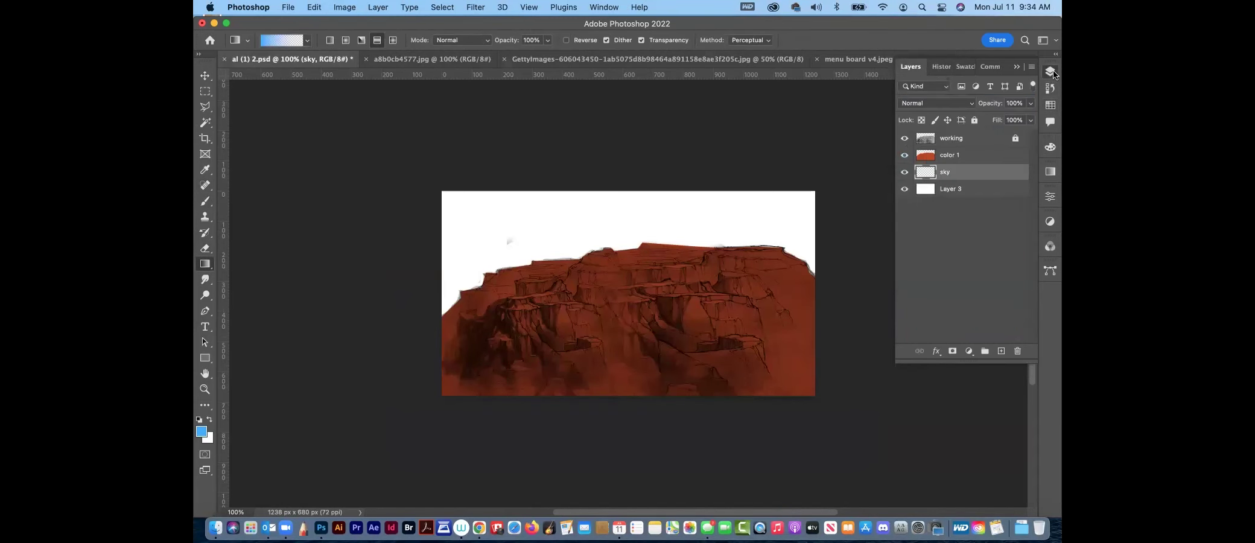
pyautogui.click(1052, 72)
pyautogui.moveTo(649, 179); pyautogui.dragTo(649, 245)
pyautogui.moveTo(636, 199); pyautogui.dragTo(659, 275)
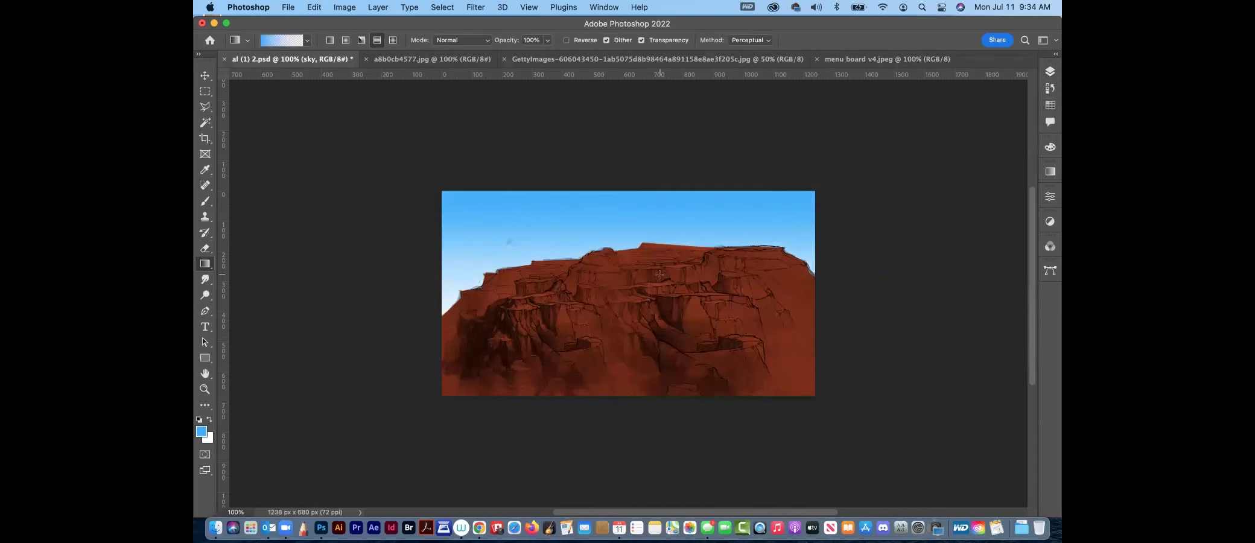
# Sample a pale beige from the sky near the horizon in the menu board v4 photo and return to the canyon drawing
pyautogui.click(1050, 105)
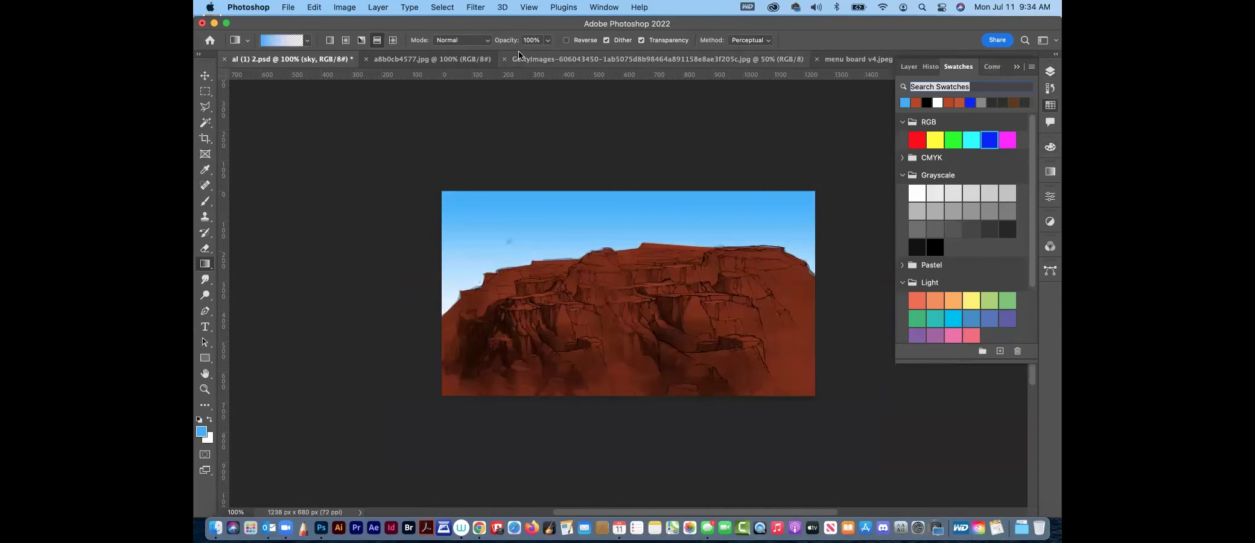
pyautogui.click(454, 59)
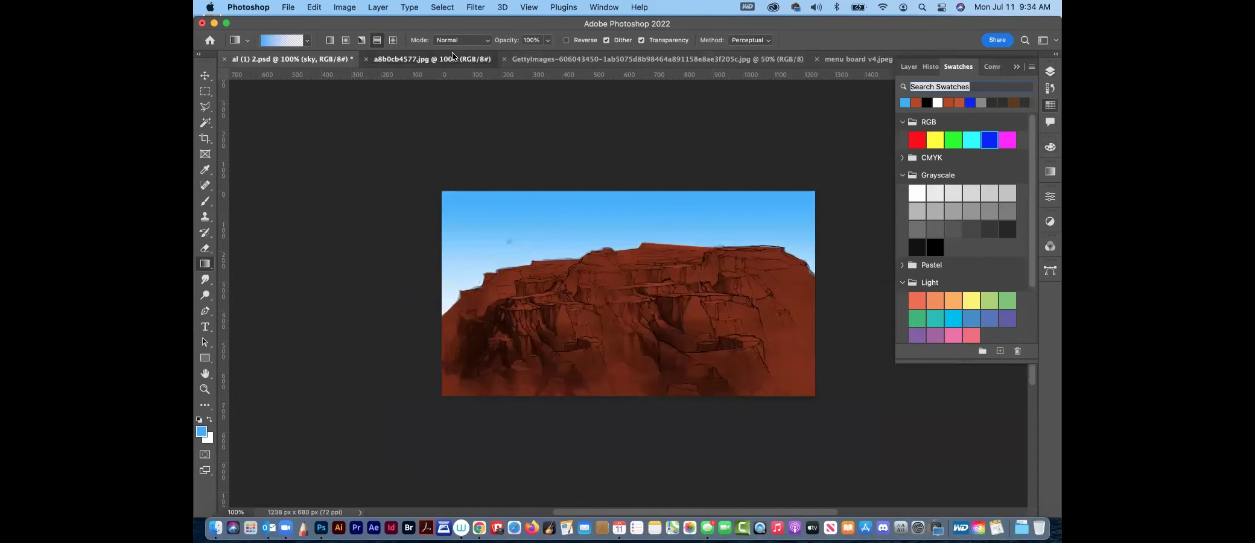
pyautogui.click(673, 59)
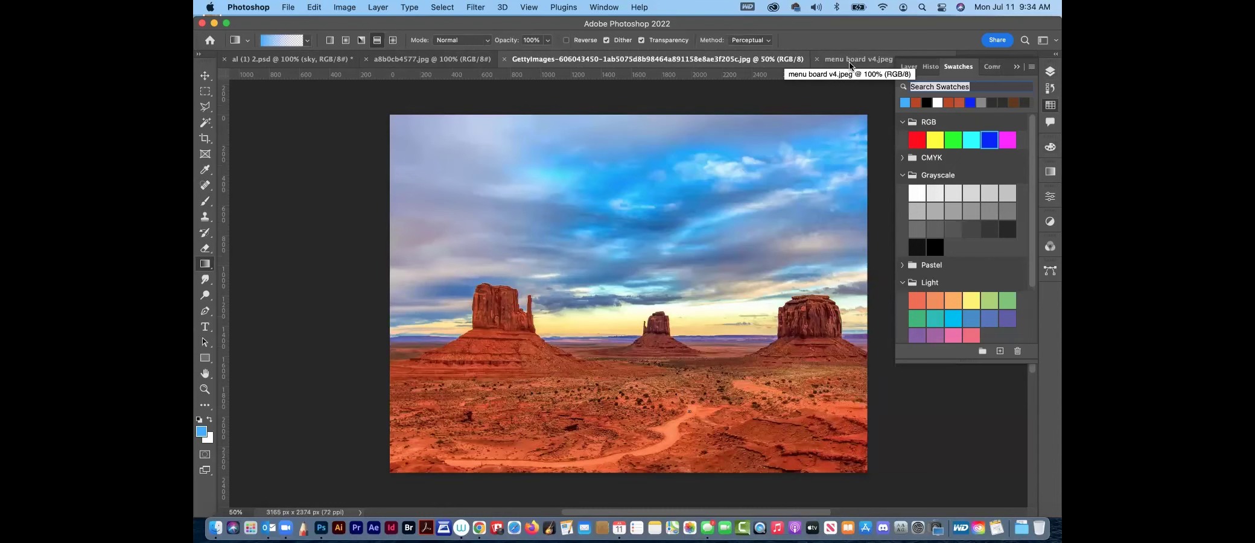
pyautogui.click(852, 59)
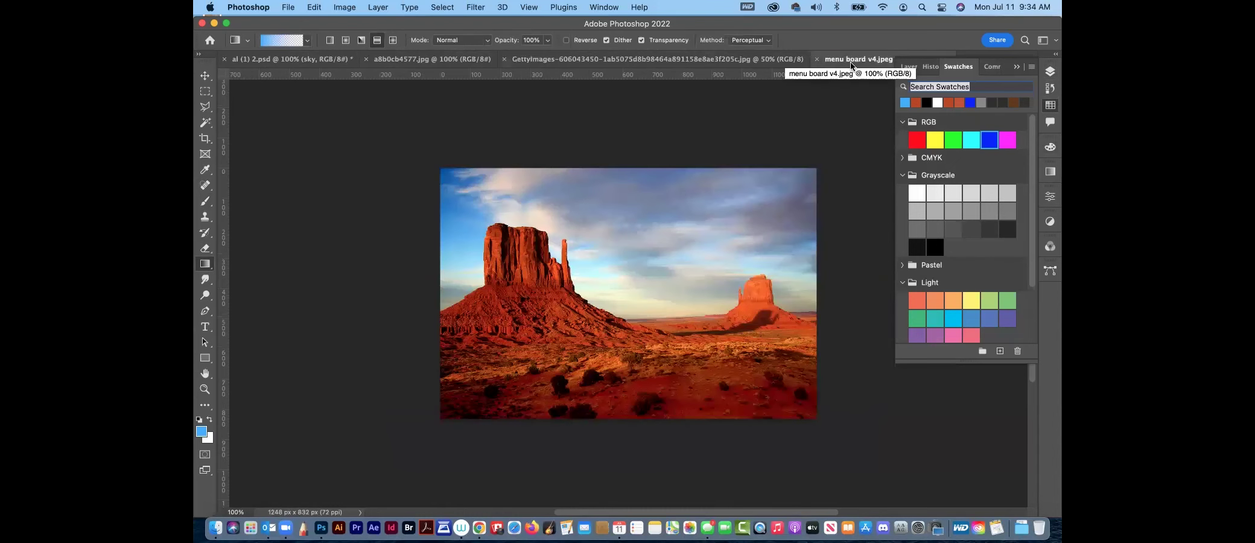
pyautogui.click(742, 61)
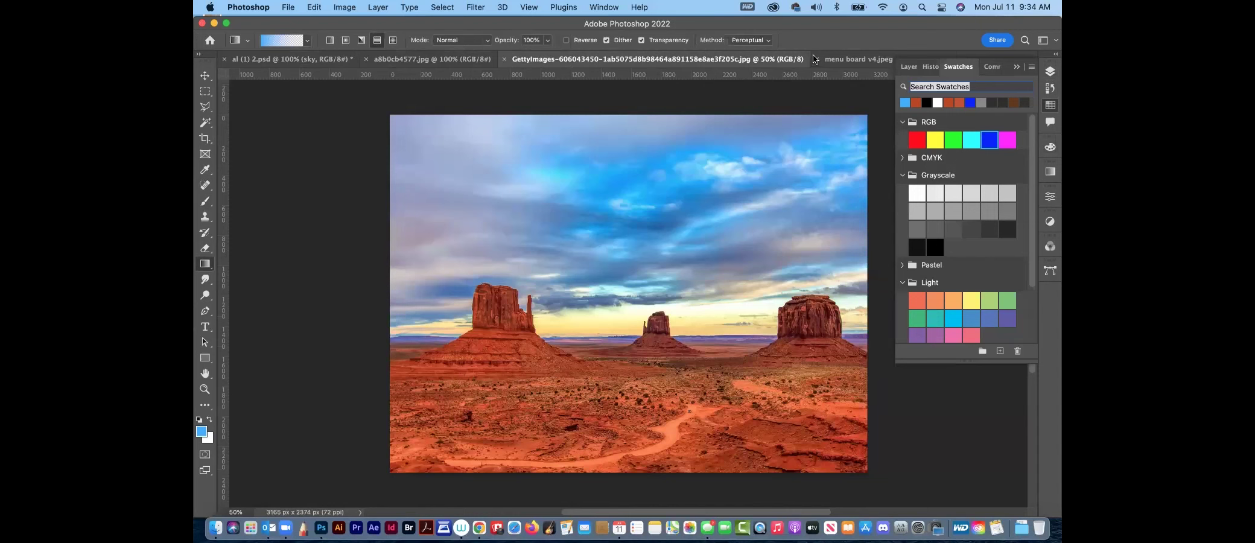
pyautogui.click(840, 59)
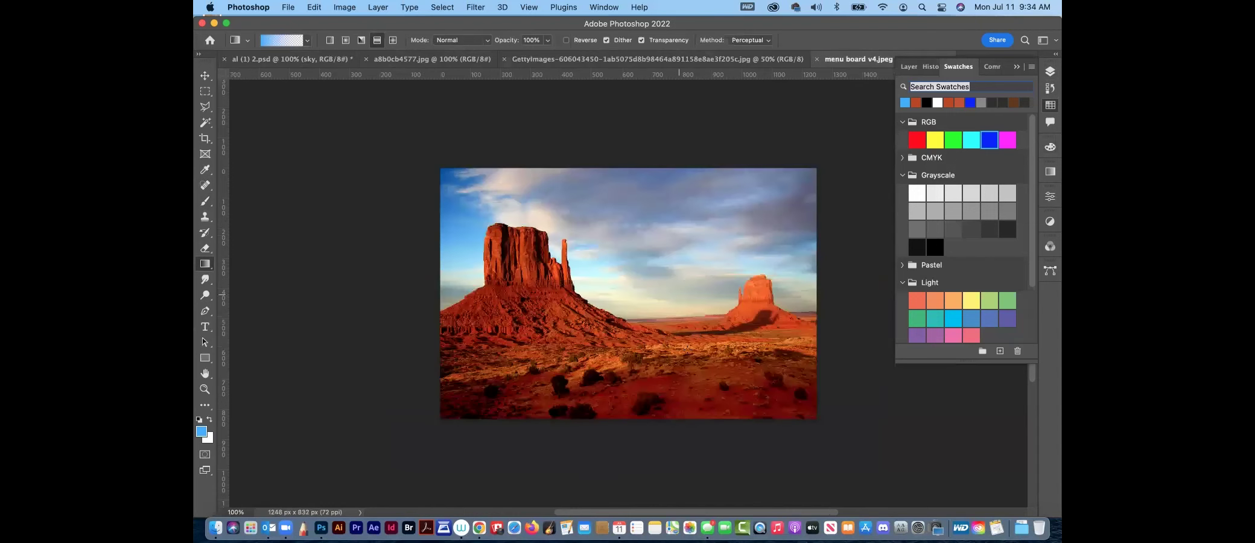
pyautogui.keyDown('alt'); pyautogui.click(664, 309); pyautogui.keyUp('alt')
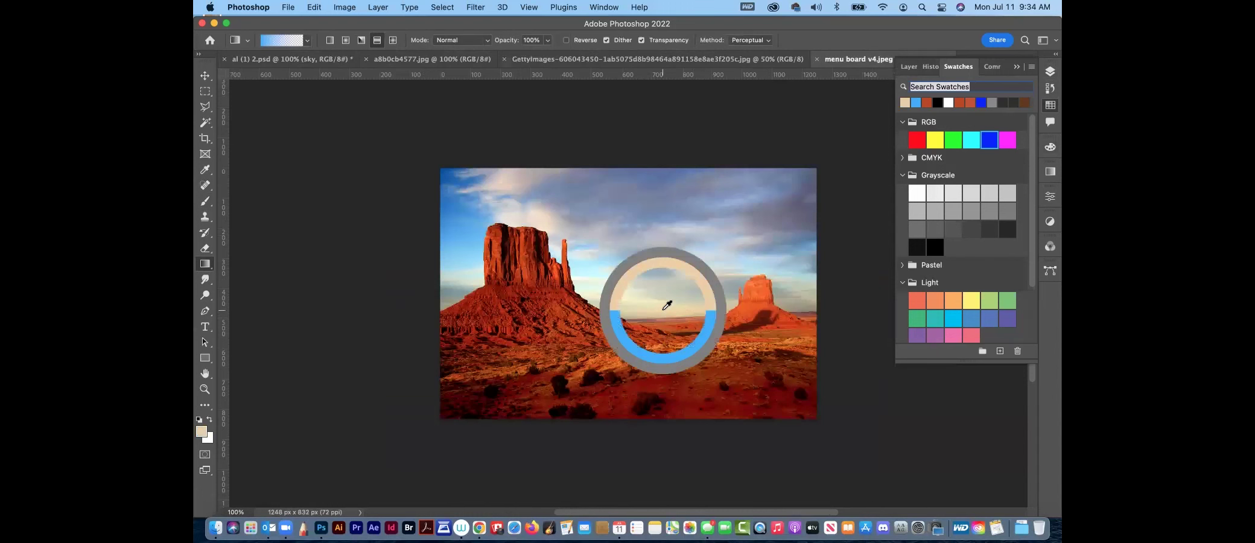
pyautogui.click(338, 59)
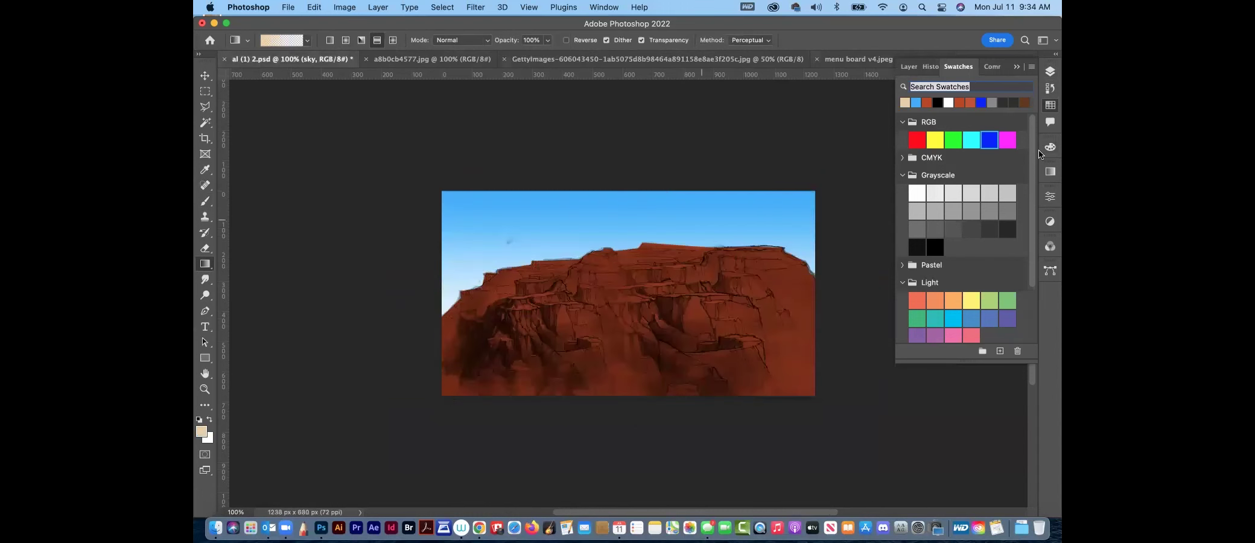
# Add a layer named horizon above the sky layer and draw a beige gradient on it, fading upward from the canyon
pyautogui.click(1050, 71)
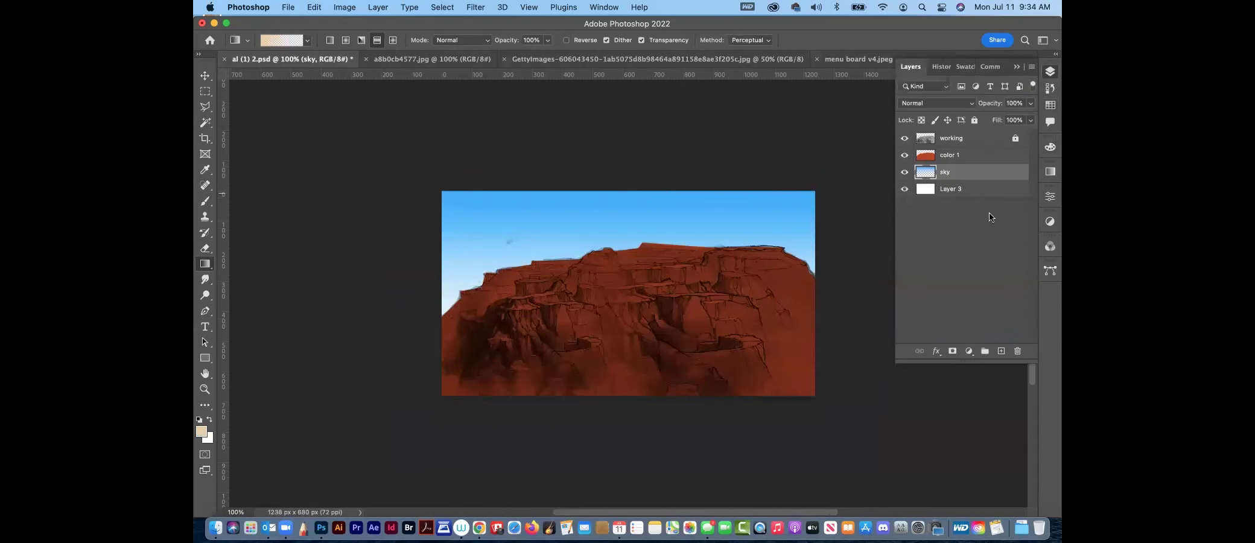
pyautogui.click(1001, 351)
pyautogui.doubleClick(958, 171)
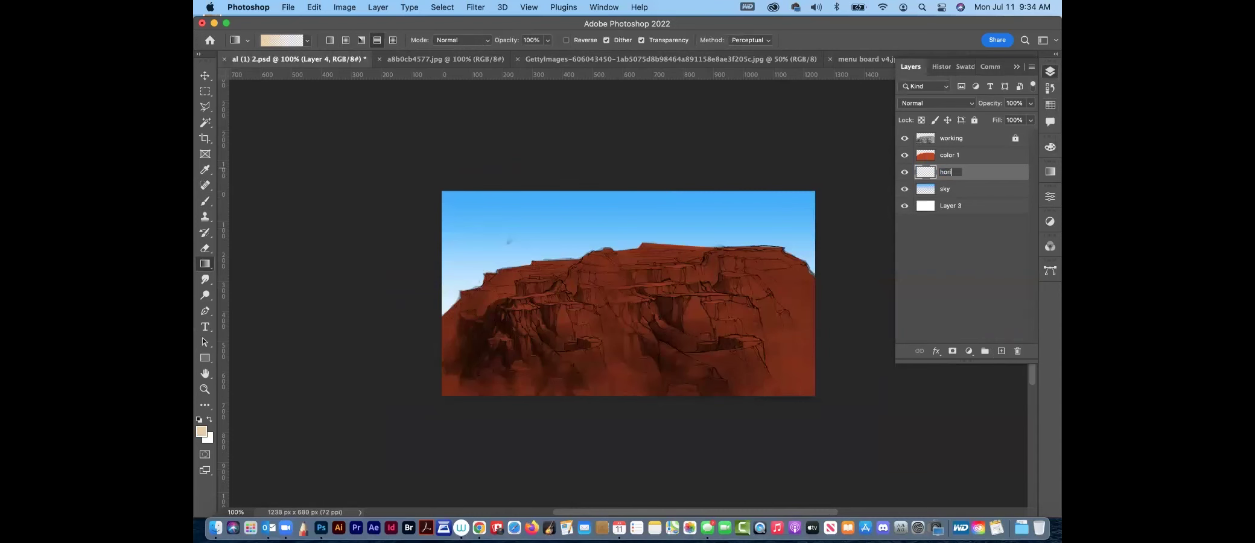
pyautogui.press('Return')
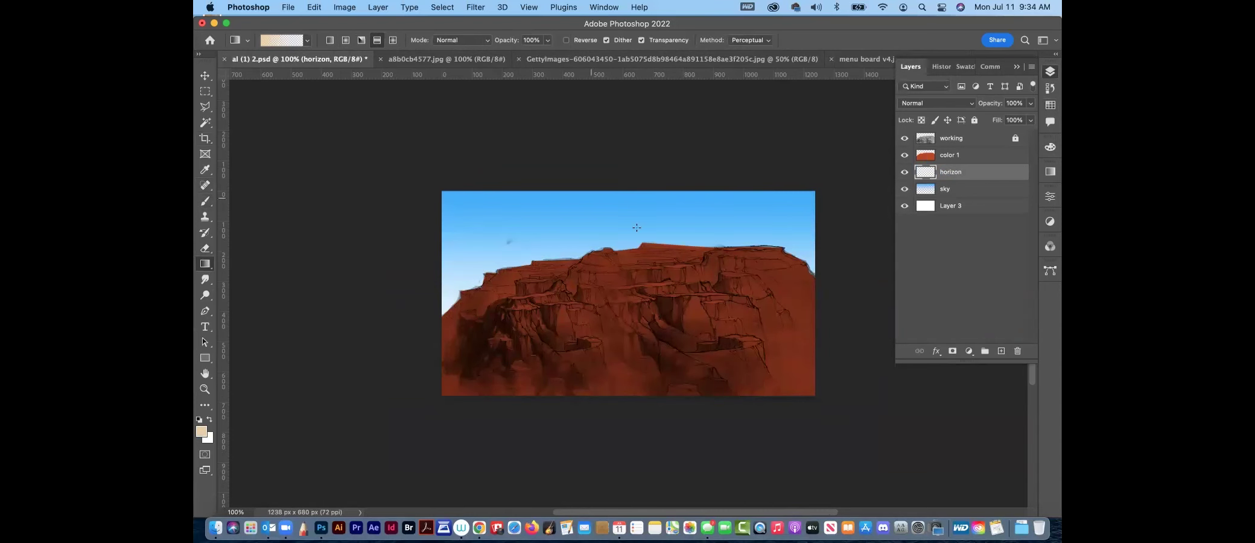
pyautogui.moveTo(629, 315); pyautogui.dragTo(629, 254)
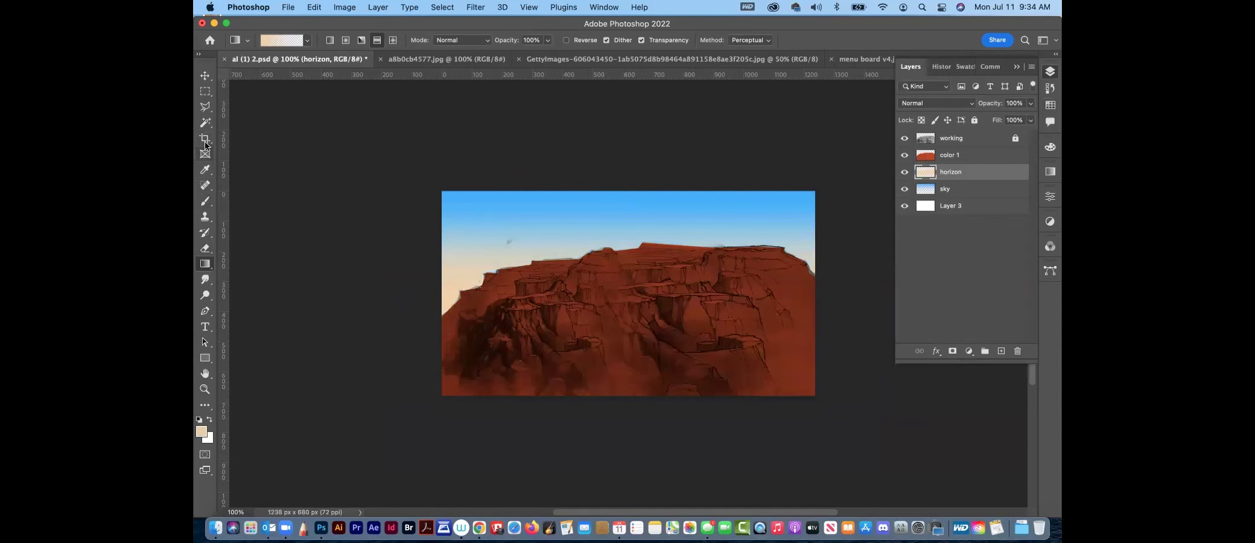
# Extend the canvas upward with the Crop tool to a height of about 790 px
pyautogui.press('c')
pyautogui.moveTo(635, 191)
pyautogui.mouseDown()
pyautogui.moveTo(629, 162)
pyautogui.moveTo(637, 186)
pyautogui.moveTo(637, 176)
pyautogui.mouseUp()
pyautogui.press('Return')
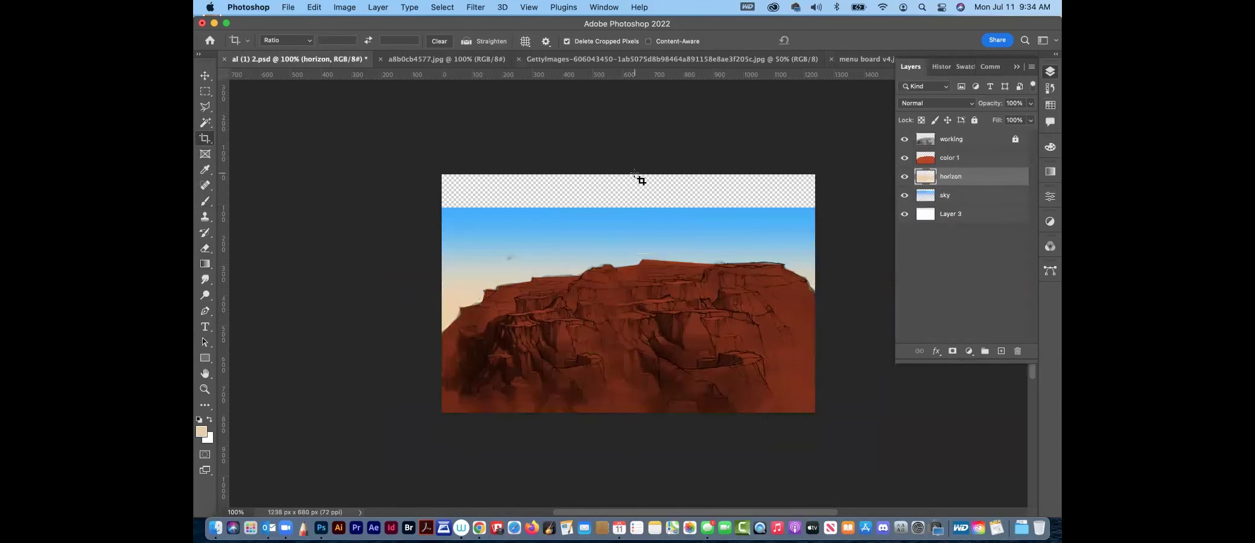
# Scale the sky layer up to 120.33% to cover the added canvas area, and save the document
pyautogui.click(993, 200)
pyautogui.press('super+t')
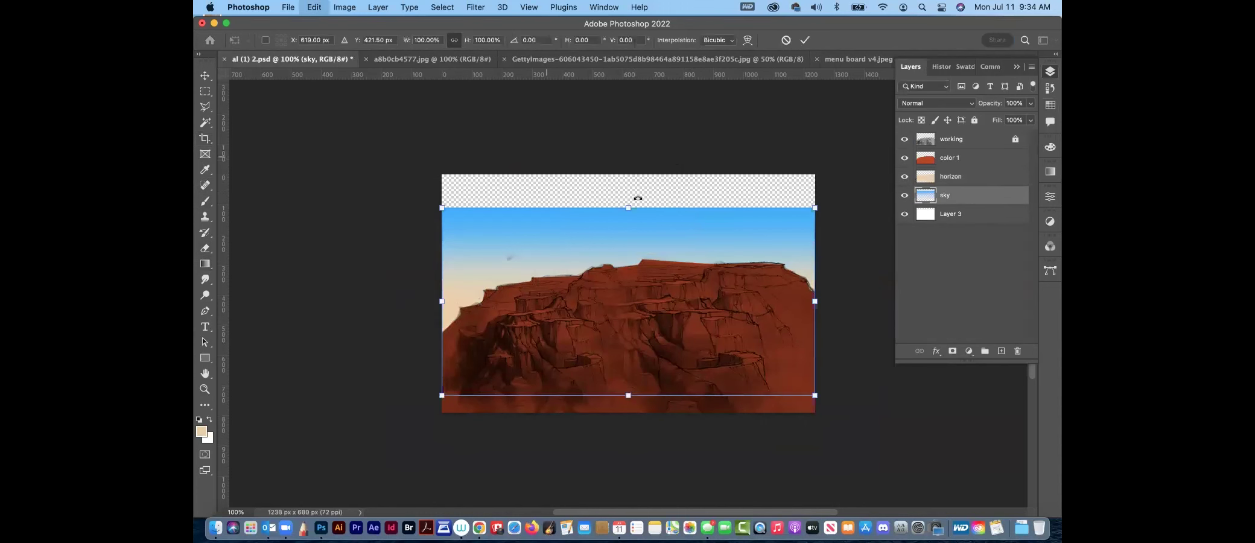
pyautogui.moveTo(628, 195); pyautogui.dragTo(628, 171)
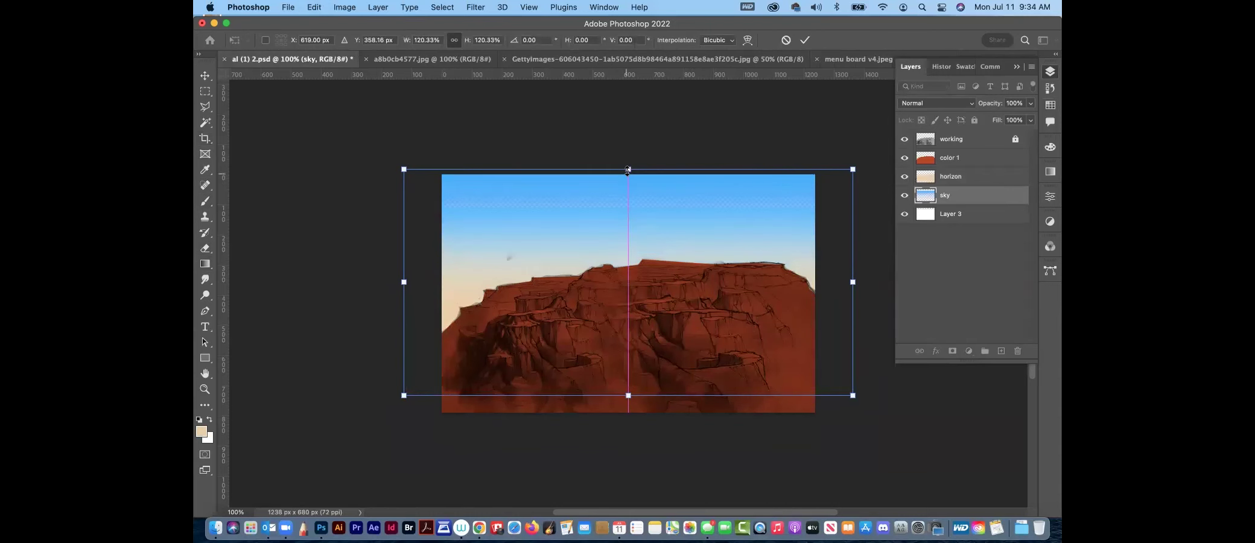
pyautogui.press('Return')
pyautogui.press('c')
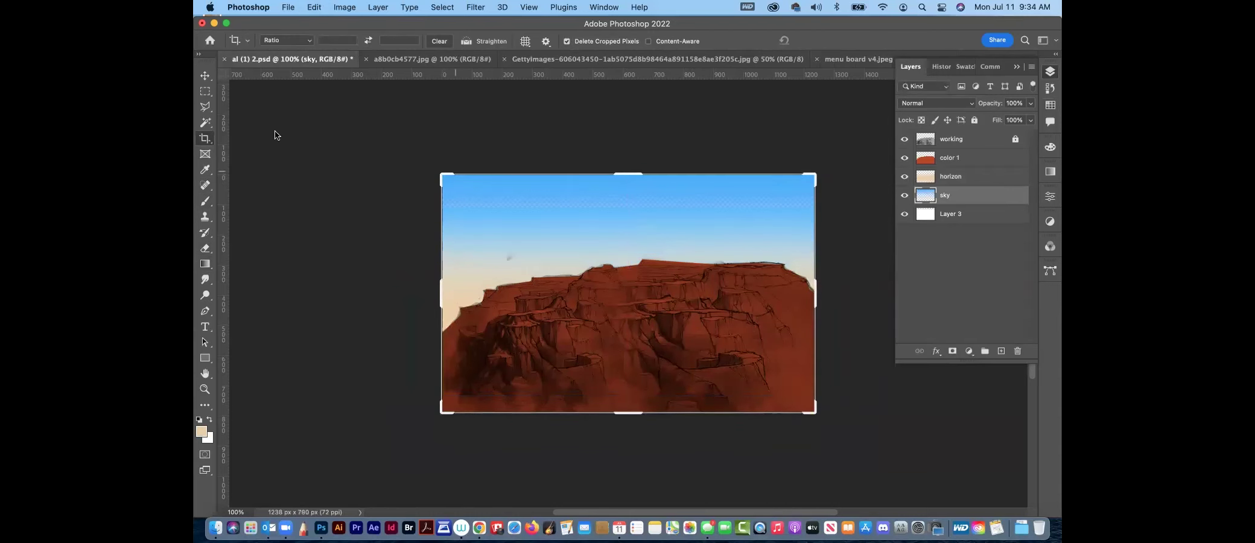
pyautogui.click(205, 76)
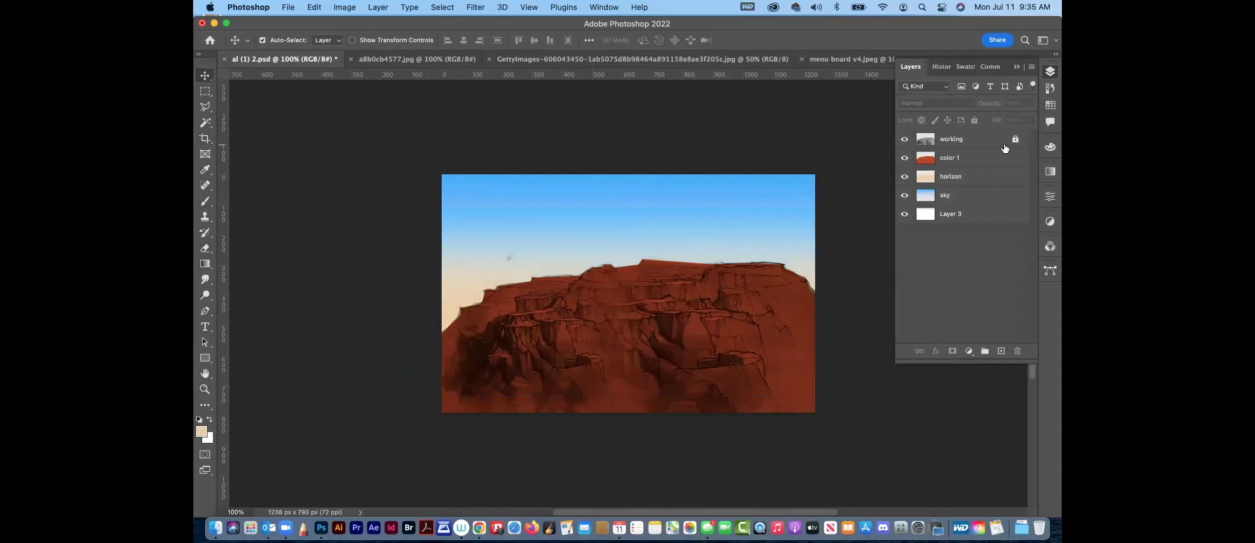
pyautogui.press('super+s')
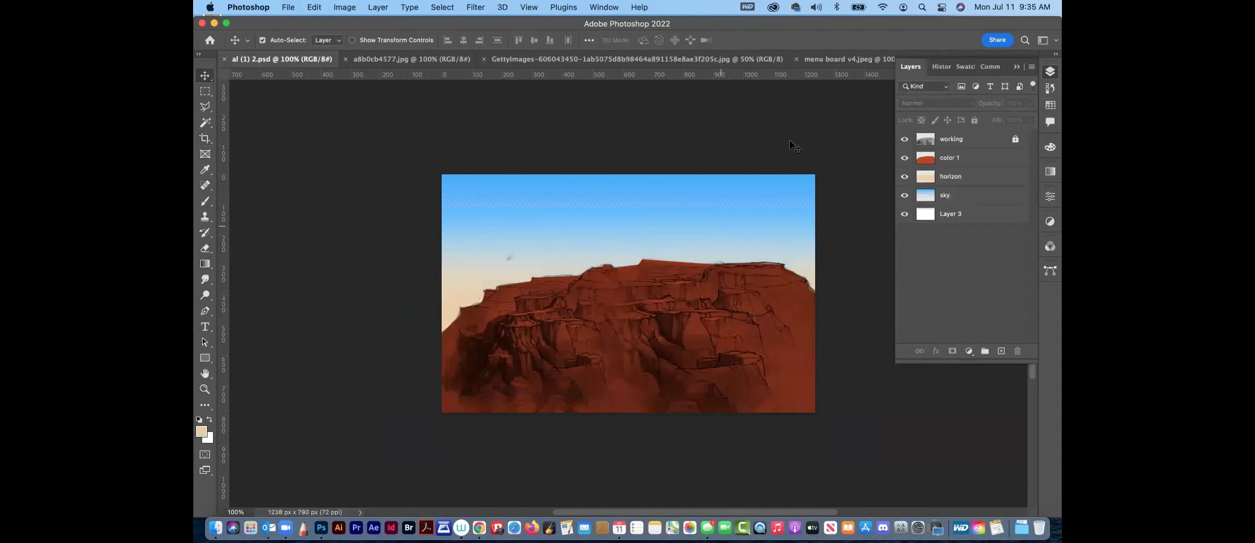
# Fill Layer 3 with white across the extended canvas
pyautogui.click(964, 215)
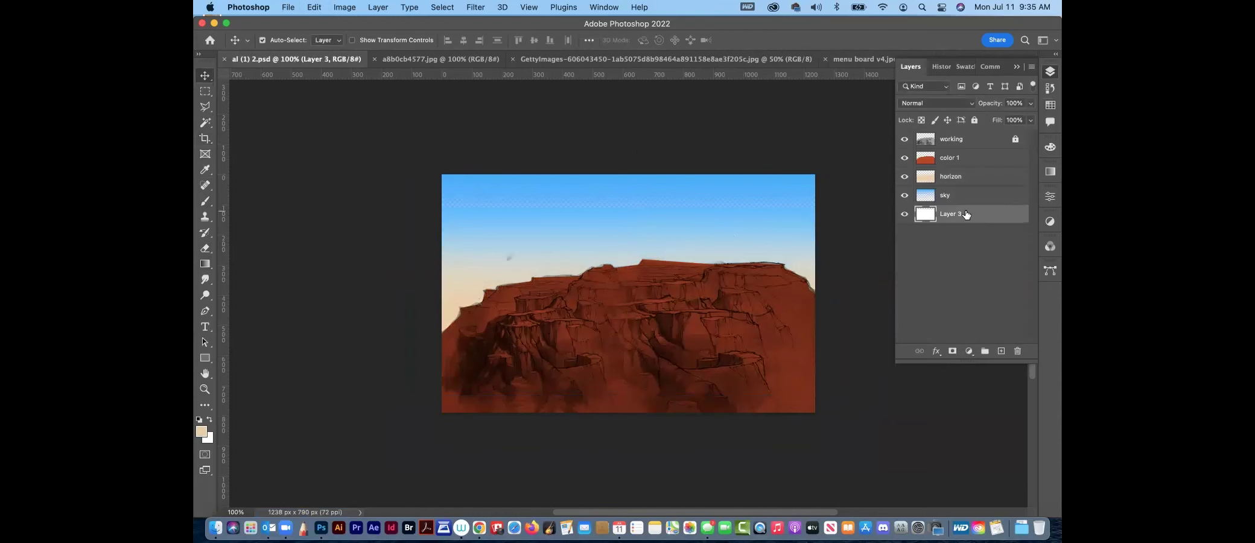
pyautogui.press('super')
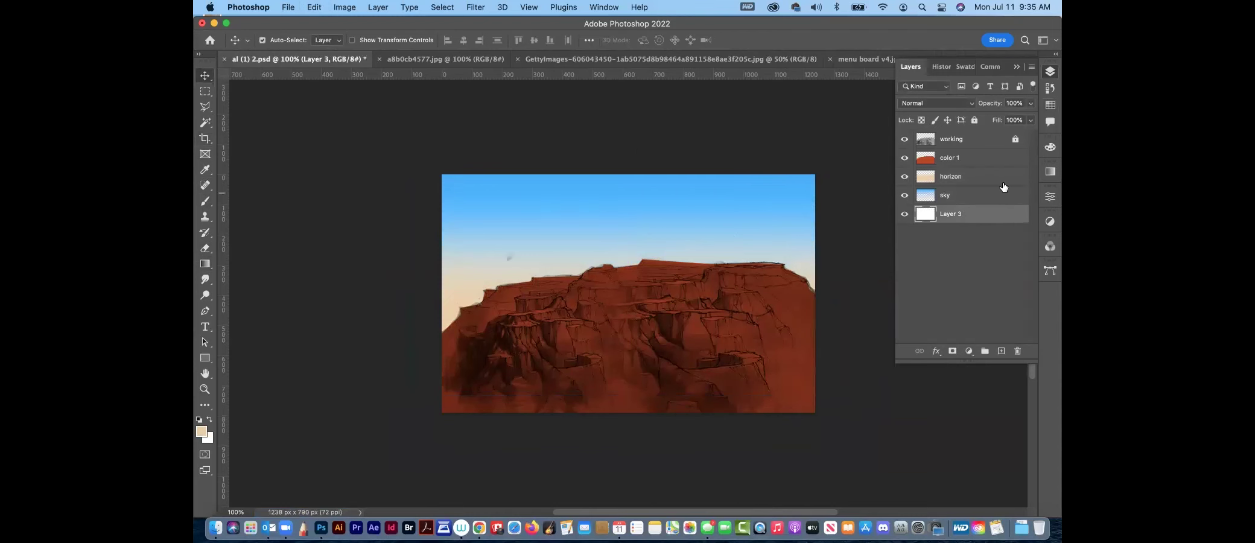
pyautogui.moveTo(583, 28)
pyautogui.mouseDown()
pyautogui.moveTo(586, 55)
pyautogui.moveTo(621, 29)
pyautogui.moveTo(584, 27)
pyautogui.mouseUp()
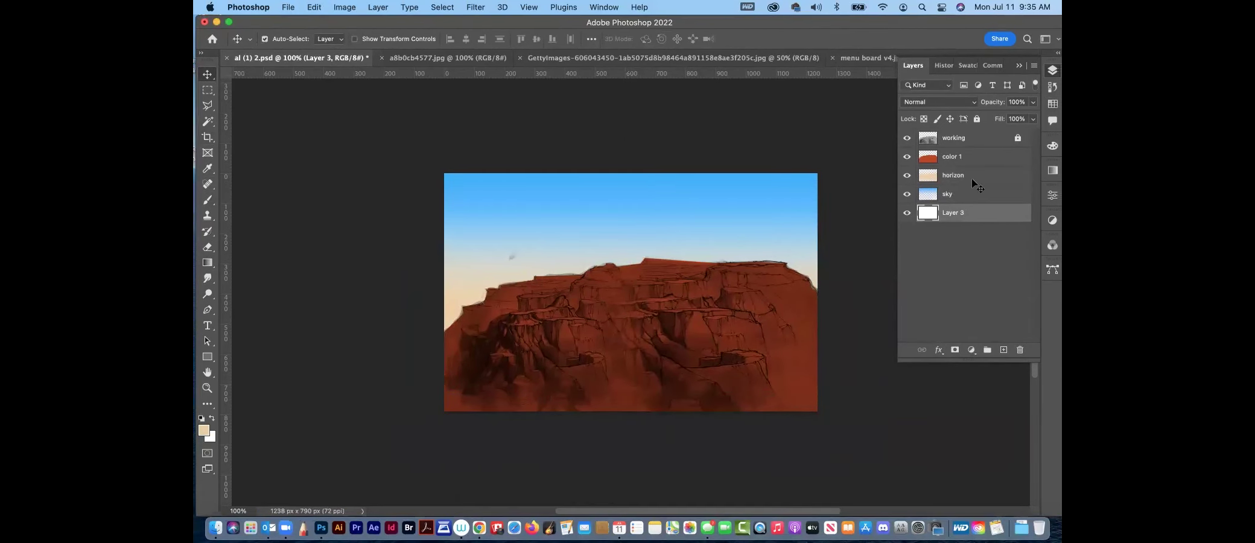
# Unlock the working layer, erase the stray mark in the sky above the canyon's sloping edge, and lock the layer again
pyautogui.click(984, 138)
pyautogui.press('e')
pyautogui.click(1018, 139)
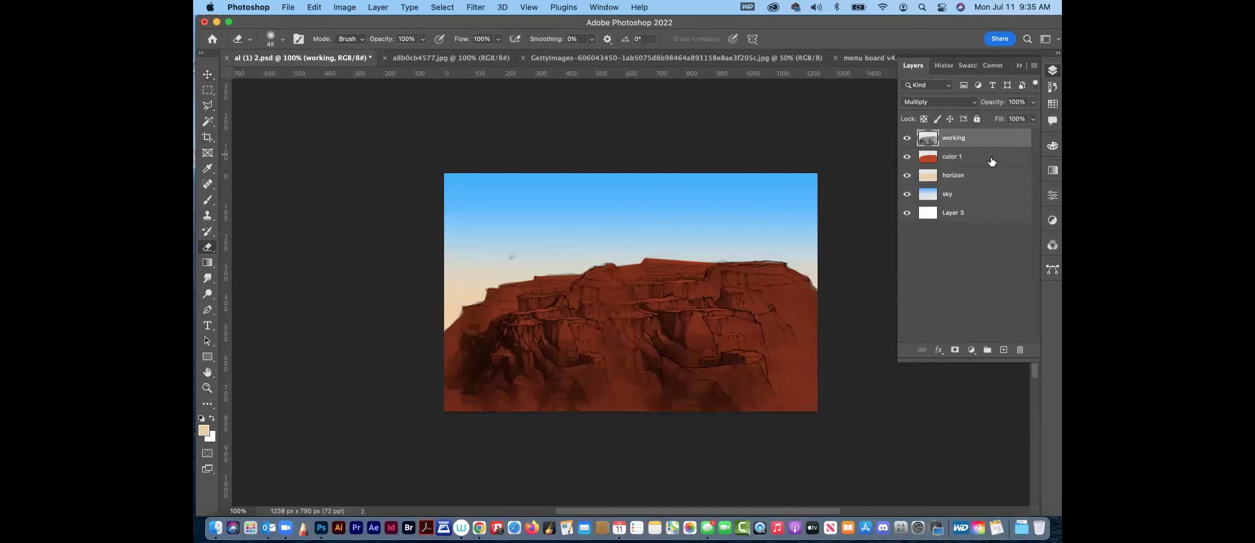
pyautogui.moveTo(507, 258)
pyautogui.mouseDown()
pyautogui.moveTo(496, 257)
pyautogui.moveTo(518, 251)
pyautogui.mouseUp()
pyautogui.click(977, 119)
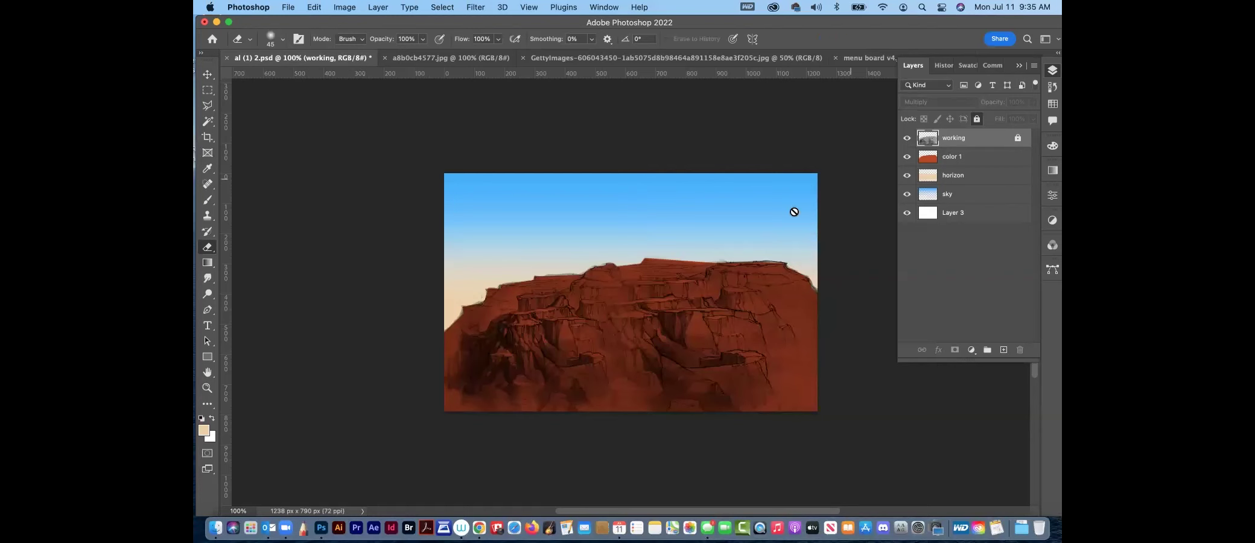
# Select the color 1 layer, sample a brighter red from the GettyImages photo for the Brush tool, and return to the canyon drawing
pyautogui.click(978, 158)
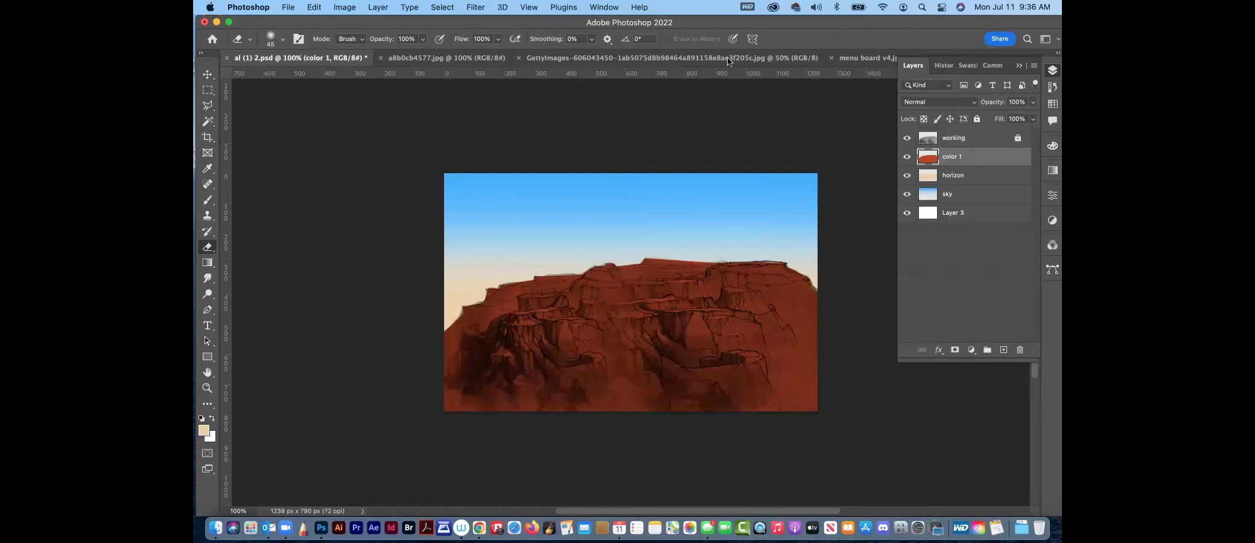
pyautogui.click(675, 61)
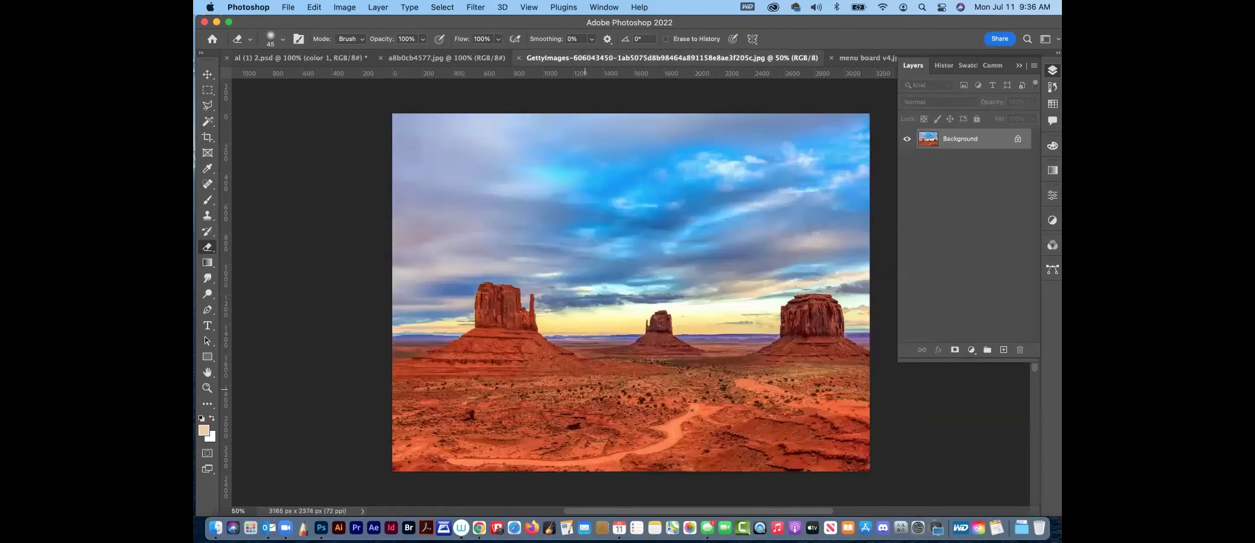
pyautogui.press('b')
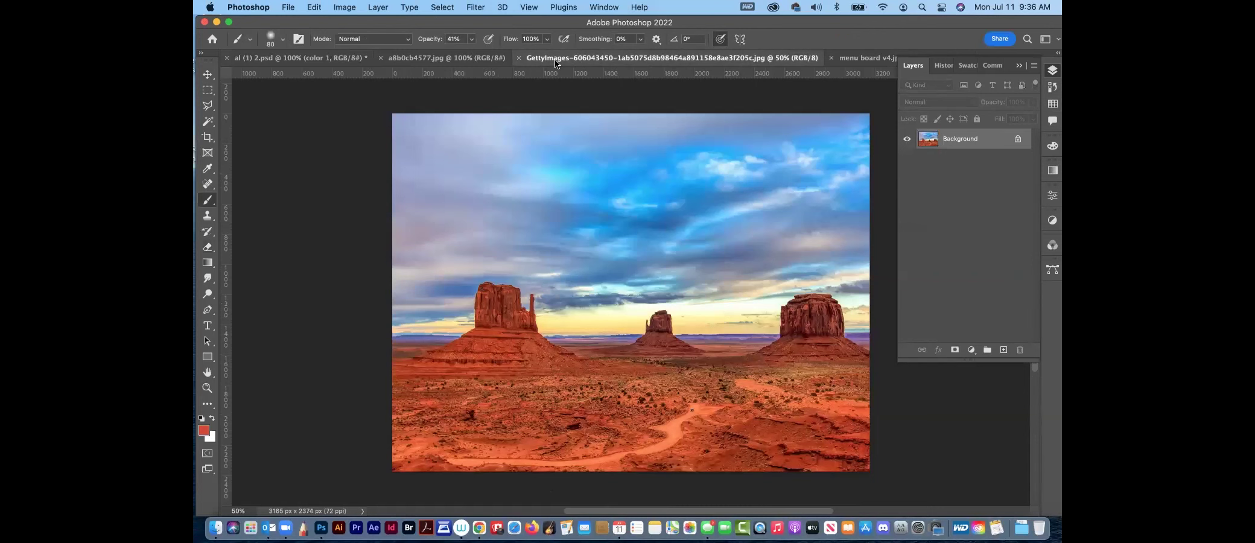
pyautogui.click(339, 60)
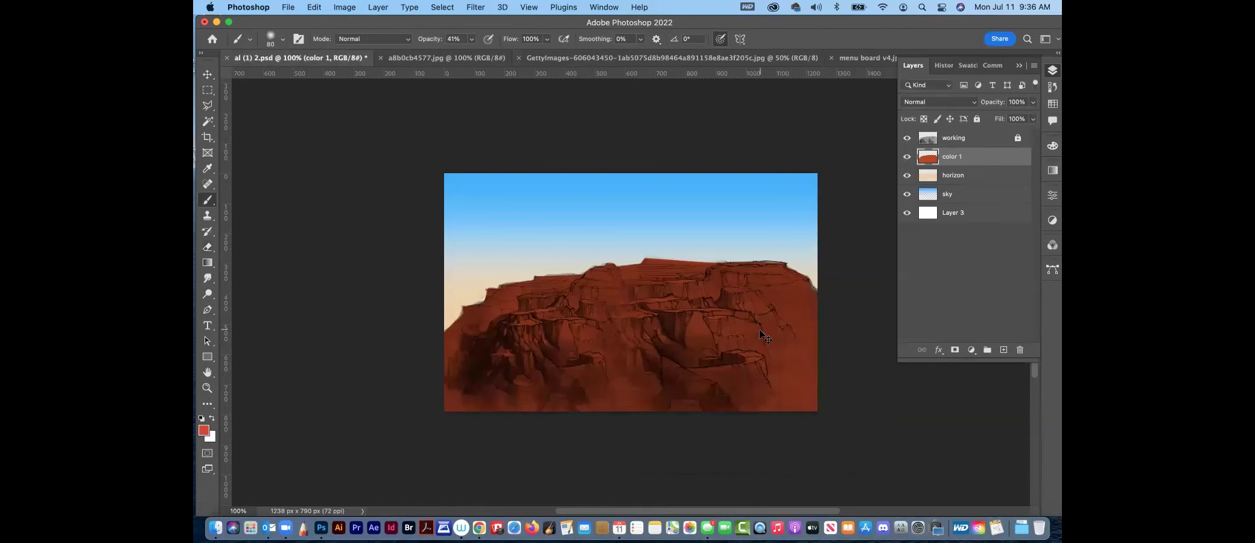
# Choose the MH BB Brush 5 7 preset for the Brush tool, ready to paint on the color 1 layer
pyautogui.press('super+equal')
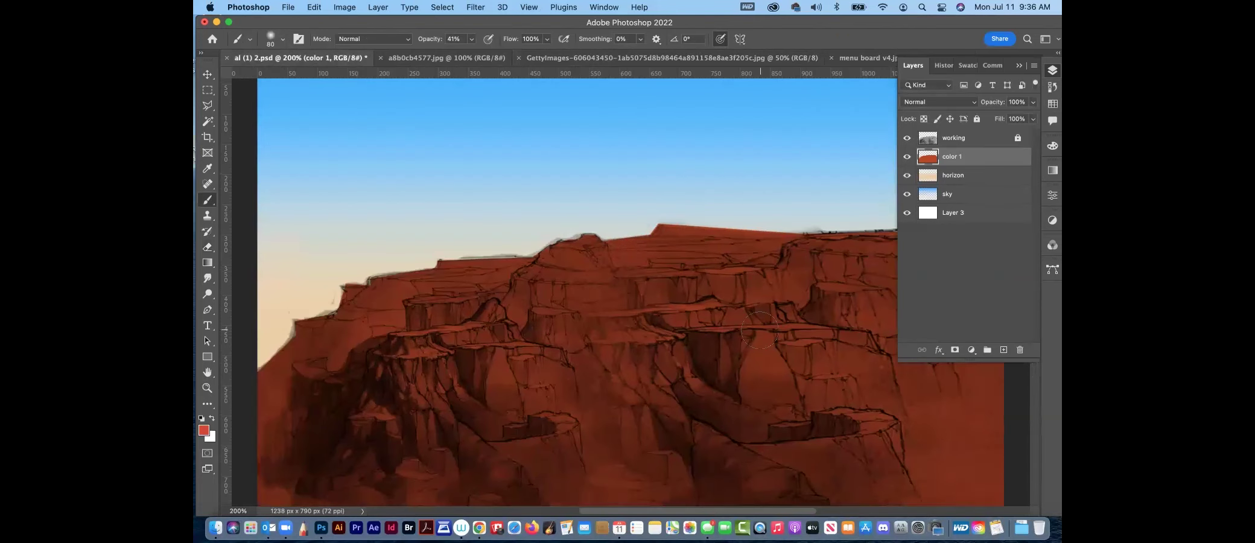
pyautogui.press('super+minus')
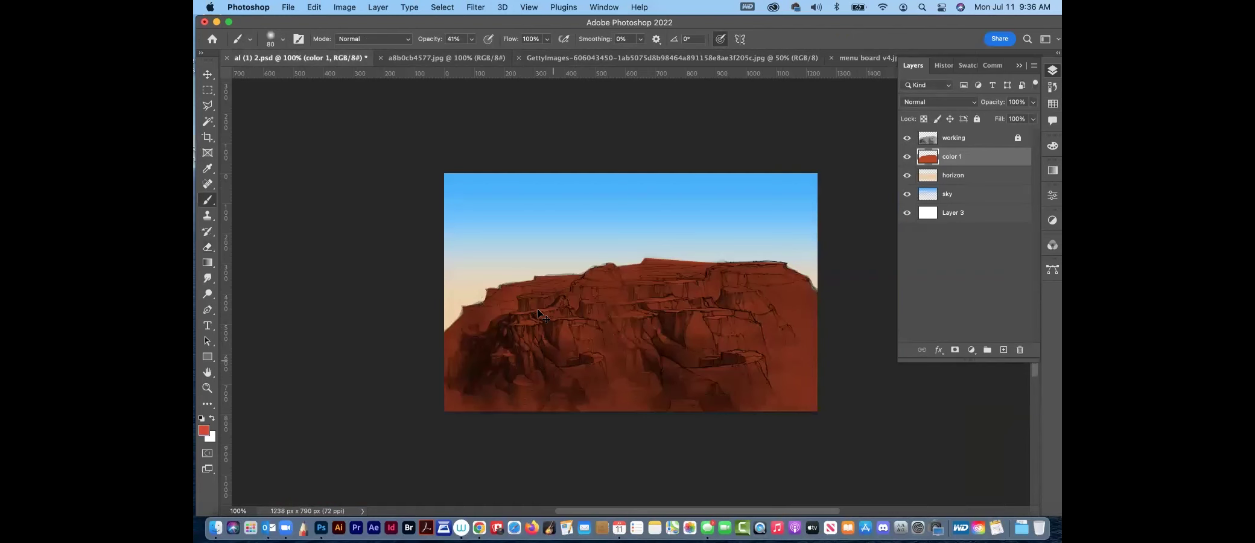
pyautogui.click(207, 388)
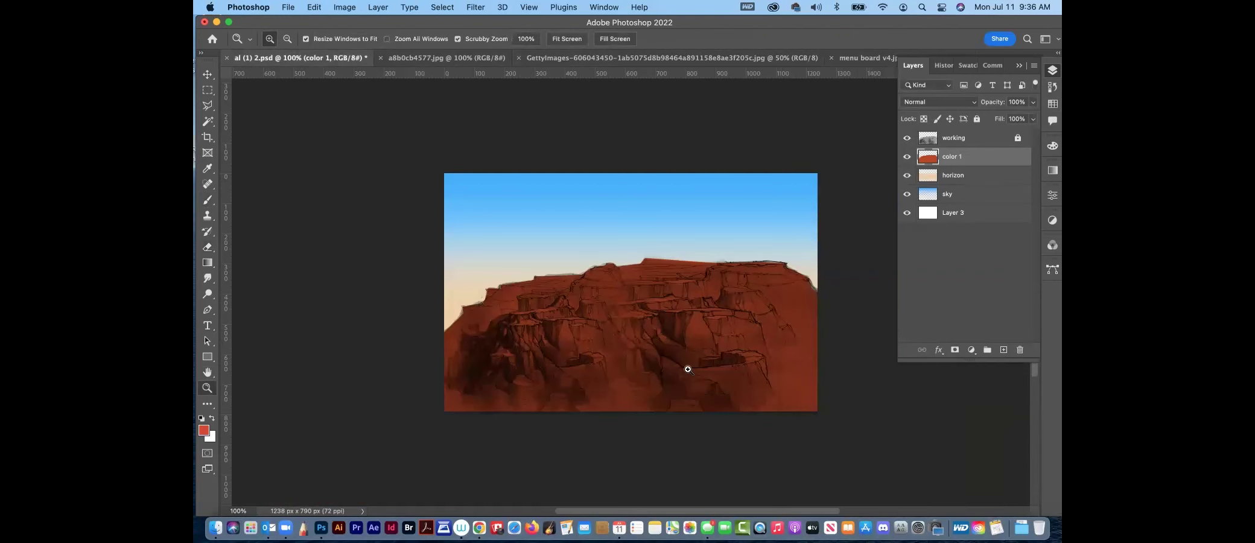
pyautogui.moveTo(681, 372); pyautogui.dragTo(691, 382)
pyautogui.moveTo(700, 290); pyautogui.dragTo(698, 329)
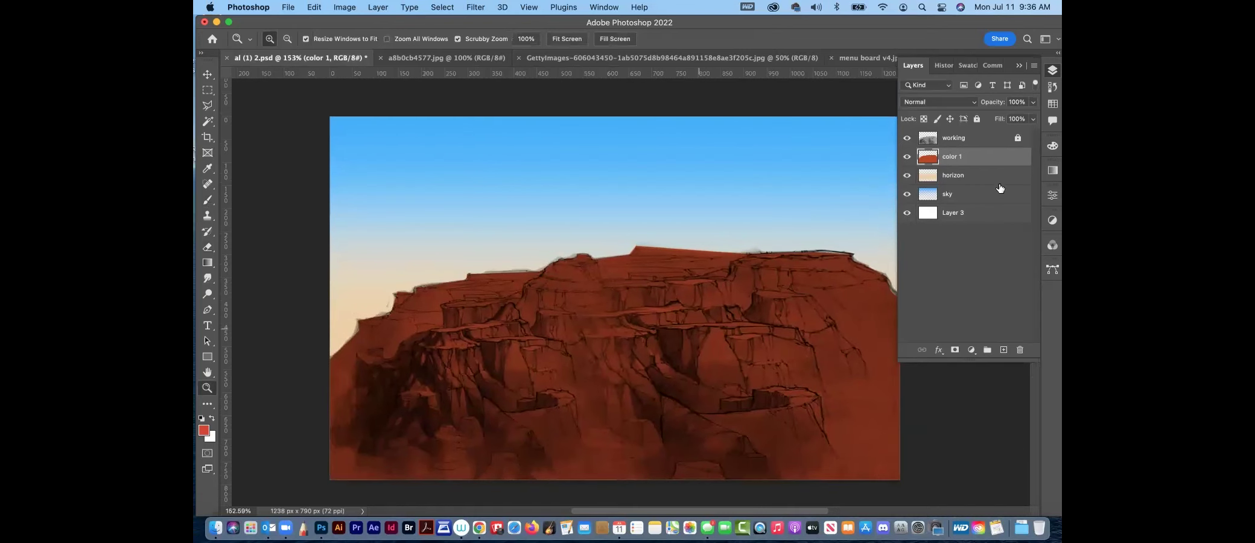
pyautogui.click(1054, 71)
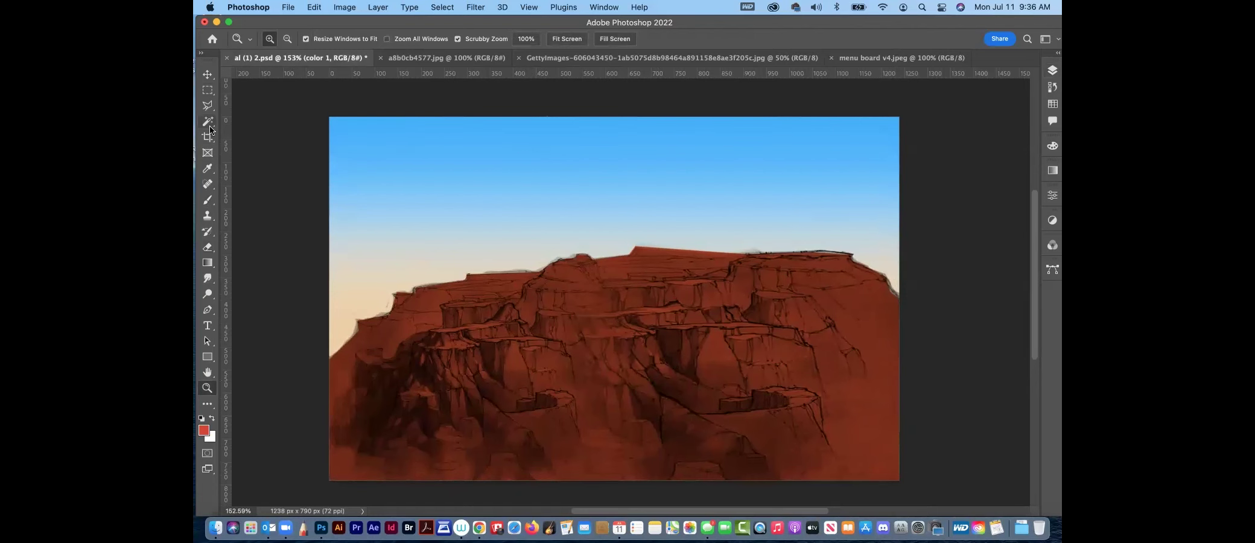
pyautogui.click(209, 200)
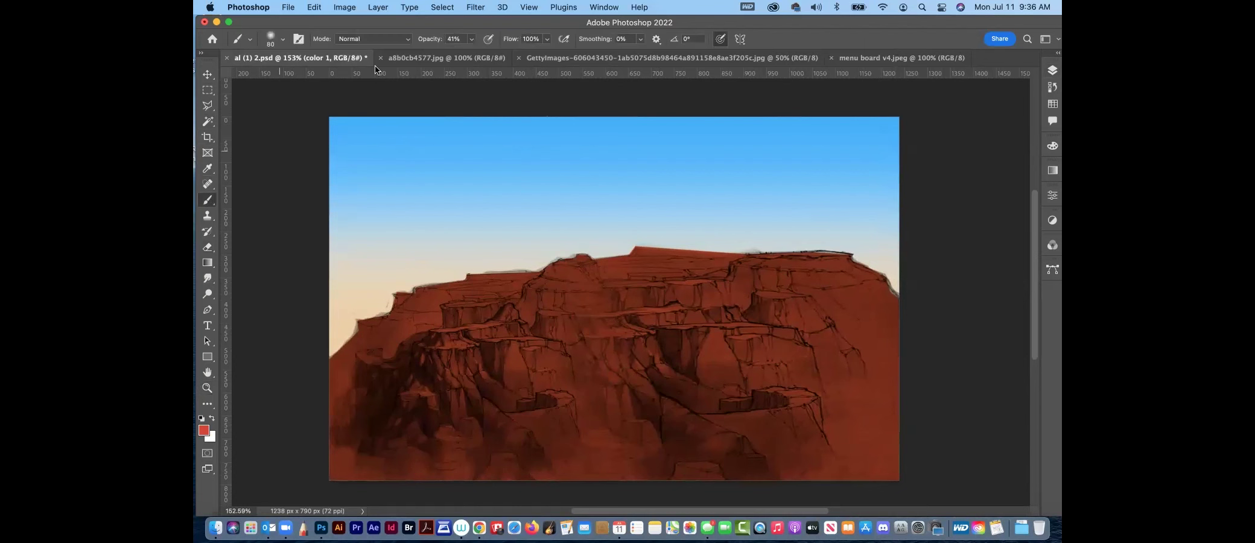
pyautogui.click(282, 41)
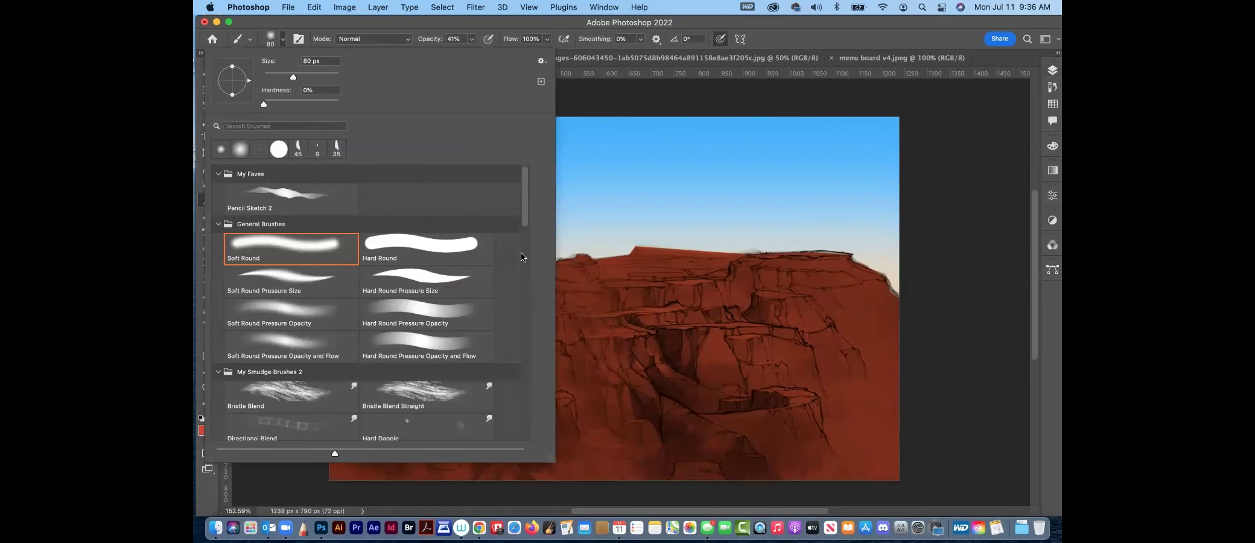
pyautogui.moveTo(522, 209); pyautogui.dragTo(516, 319)
pyautogui.click(307, 349)
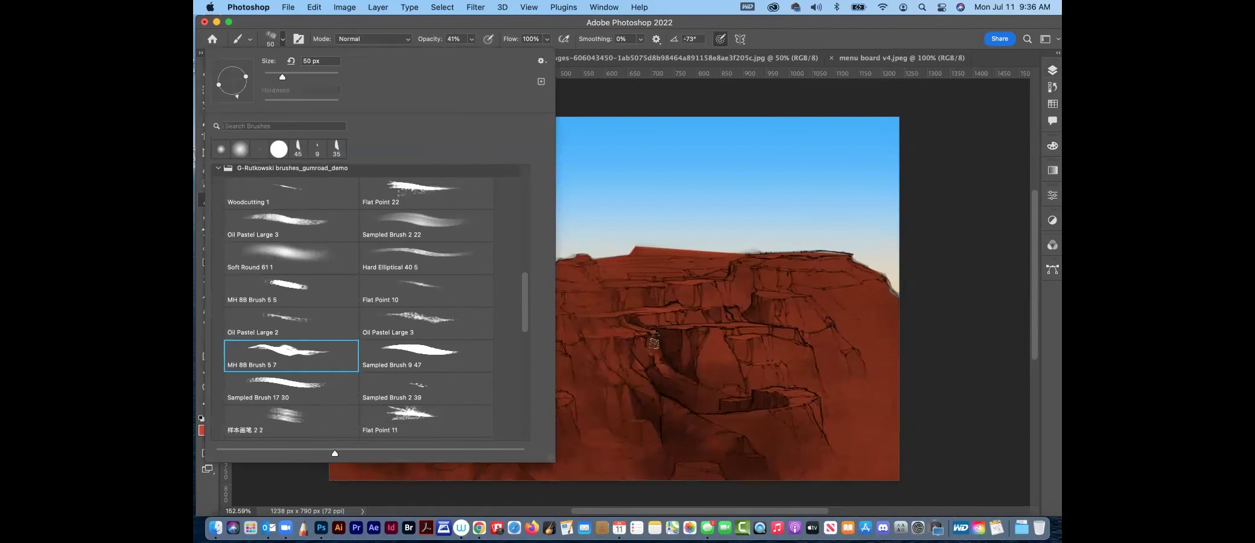
# Set the brush opacity to 100%, paint brighter red highlights over the canyon's cliff faces on the color 1 layer, and undo the last stroke
pyautogui.click(657, 327)
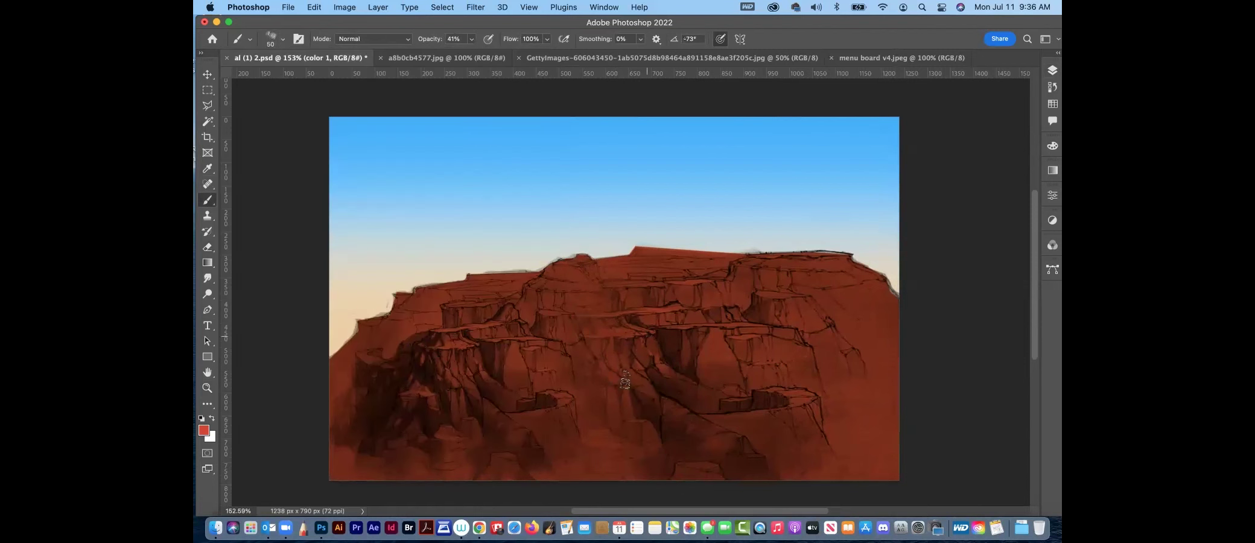
pyautogui.click(1051, 70)
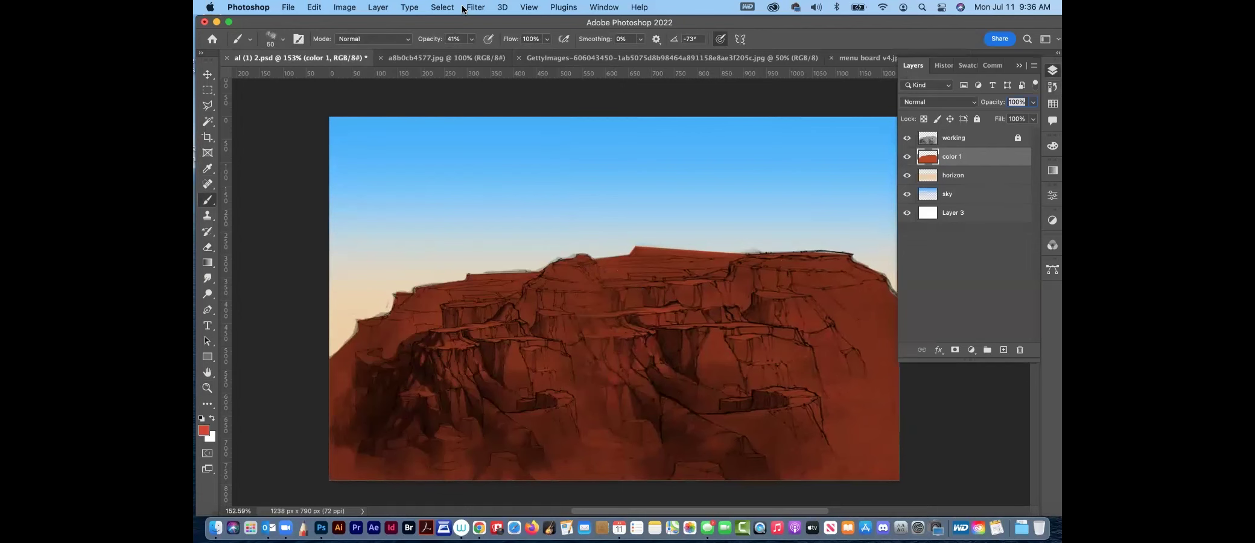
pyautogui.click(472, 41)
pyautogui.moveTo(520, 65); pyautogui.dragTo(538, 81)
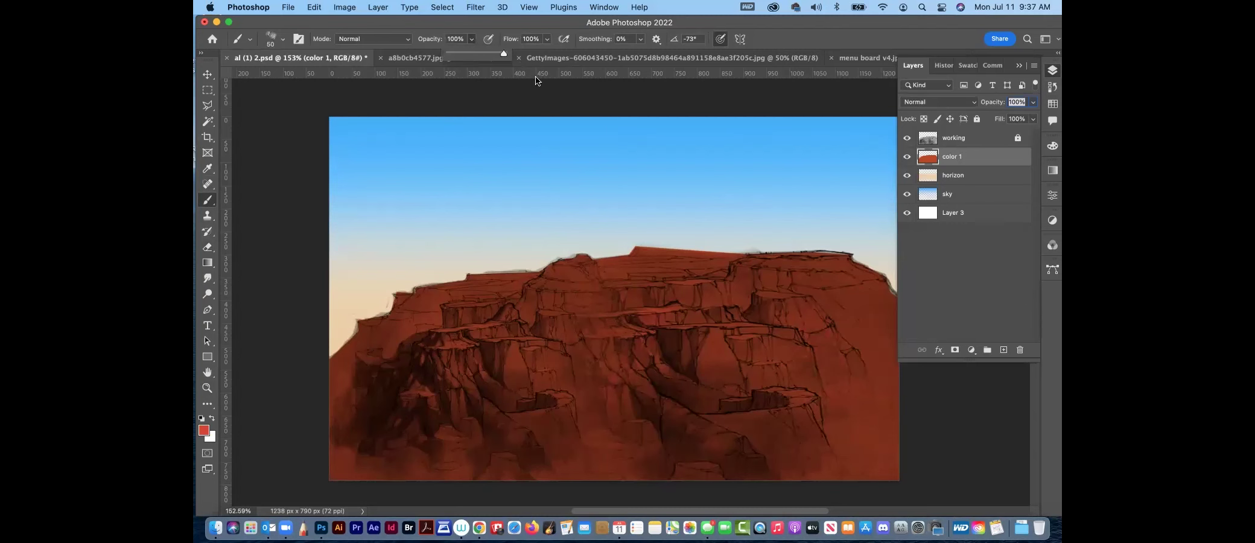
pyautogui.click(794, 373)
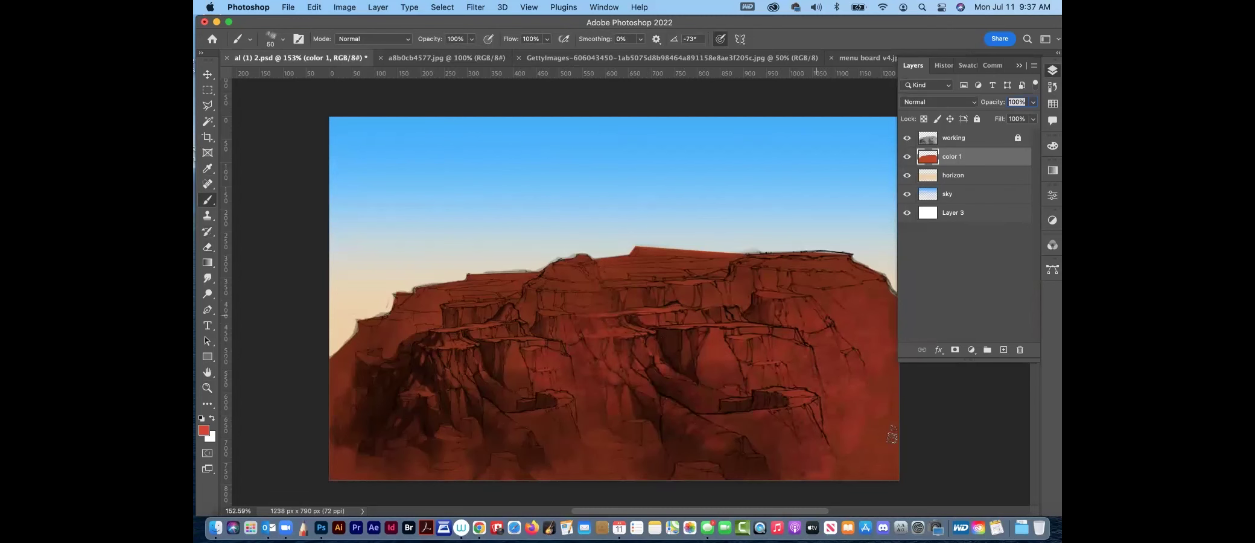
pyautogui.moveTo(803, 250)
pyautogui.mouseDown()
pyautogui.moveTo(754, 252)
pyautogui.moveTo(803, 249)
pyautogui.mouseUp()
pyautogui.press('super+z')
# Sample an orange from the sunlit butte in a8b0cb4577.jpg for the brush and return to the canyon drawing
pyautogui.click(446, 58)
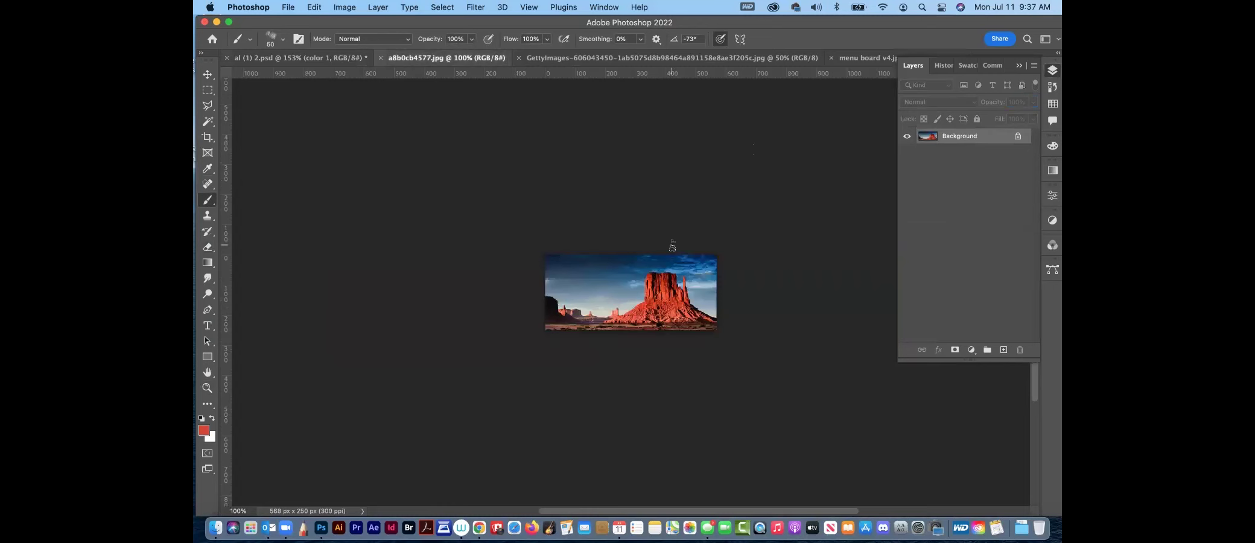
pyautogui.keyDown('alt'); pyautogui.click(649, 285); pyautogui.keyUp('alt')
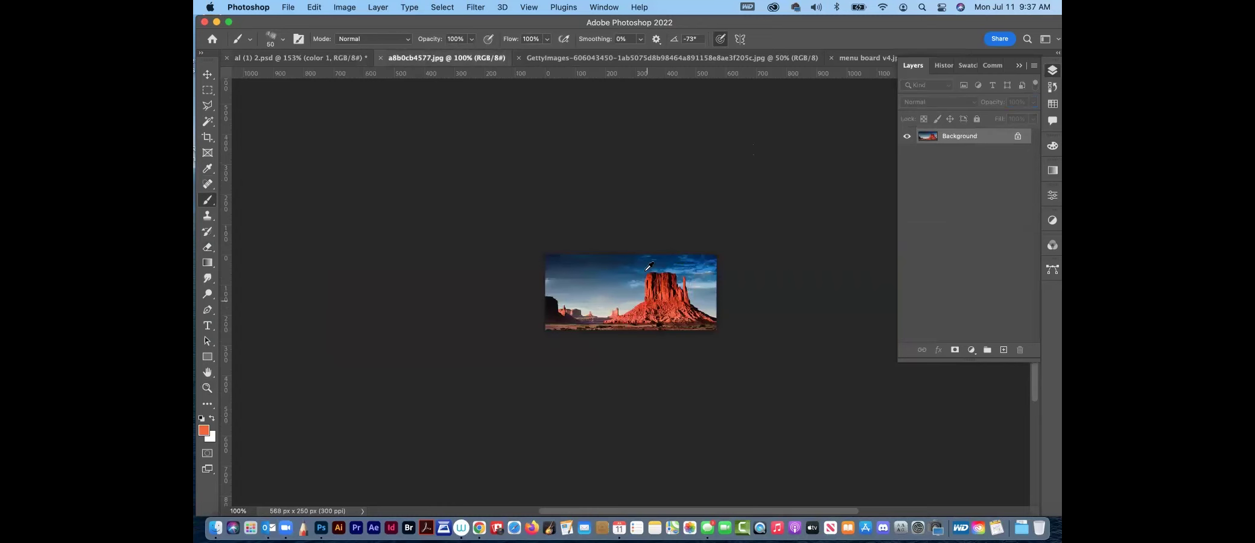
pyautogui.click(324, 58)
# Paint orange highlights across the canyon's ledges, cliff faces and lower slopes on the color 1 layer
pyautogui.moveTo(837, 325)
pyautogui.mouseDown()
pyautogui.moveTo(867, 365)
pyautogui.moveTo(855, 308)
pyautogui.moveTo(877, 362)
pyautogui.moveTo(852, 455)
pyautogui.moveTo(829, 401)
pyautogui.moveTo(813, 446)
pyautogui.moveTo(831, 470)
pyautogui.moveTo(787, 352)
pyautogui.moveTo(789, 387)
pyautogui.moveTo(746, 346)
pyautogui.mouseUp()
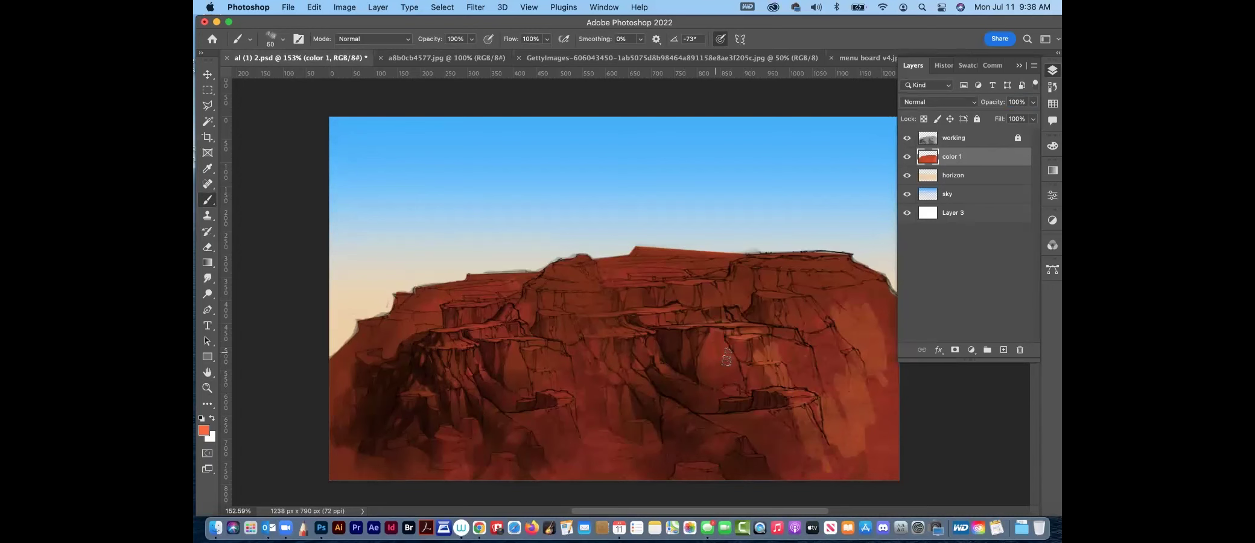
pyautogui.moveTo(750, 406)
pyautogui.mouseDown()
pyautogui.moveTo(762, 477)
pyautogui.moveTo(797, 471)
pyautogui.mouseUp()
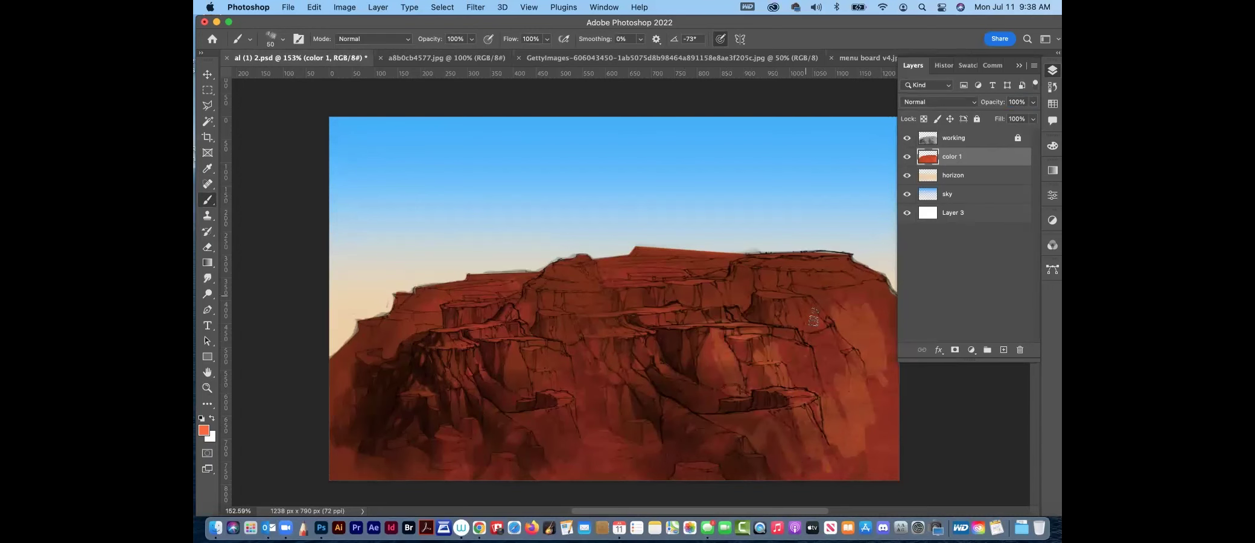
pyautogui.moveTo(806, 335); pyautogui.dragTo(853, 276)
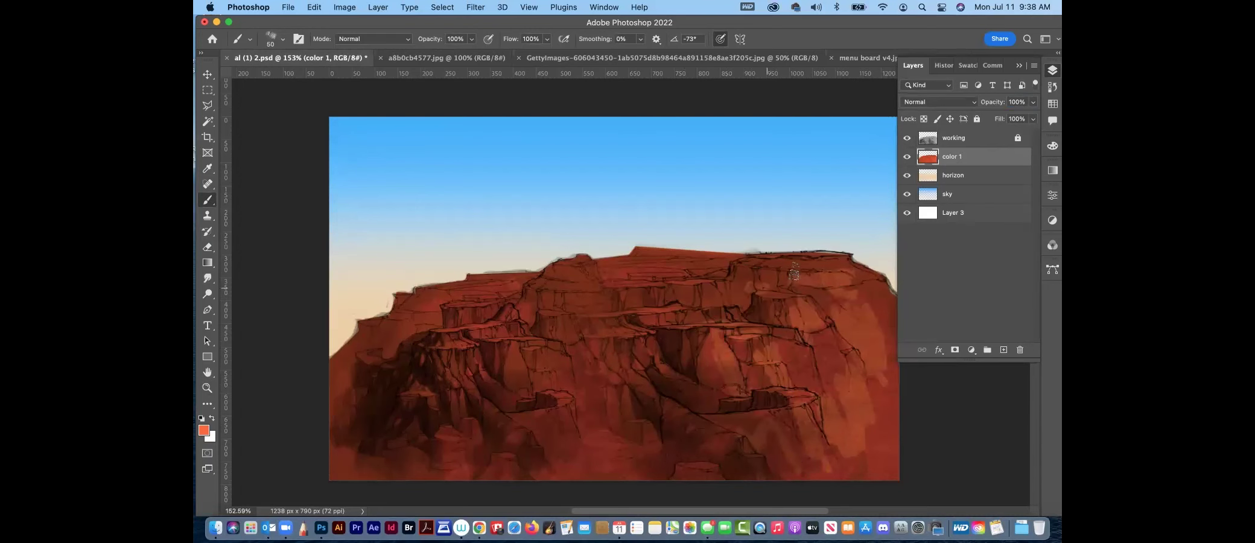
pyautogui.moveTo(758, 266); pyautogui.dragTo(806, 263)
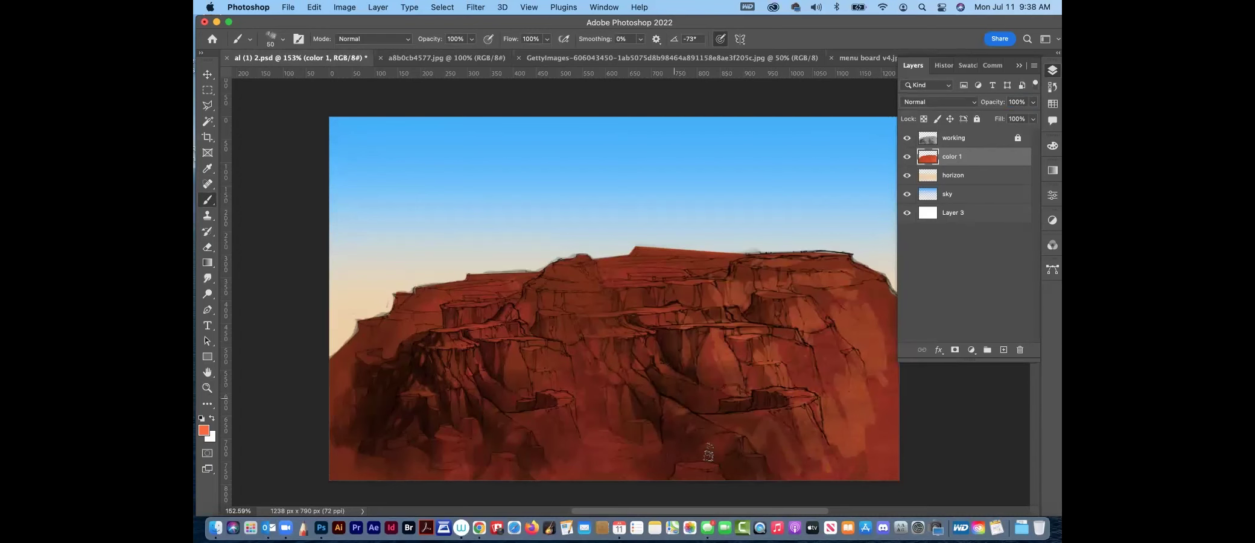
pyautogui.moveTo(585, 393)
pyautogui.mouseDown()
pyautogui.moveTo(560, 362)
pyautogui.moveTo(547, 375)
pyautogui.moveTo(577, 373)
pyautogui.moveTo(606, 344)
pyautogui.moveTo(612, 313)
pyautogui.moveTo(625, 360)
pyautogui.mouseUp()
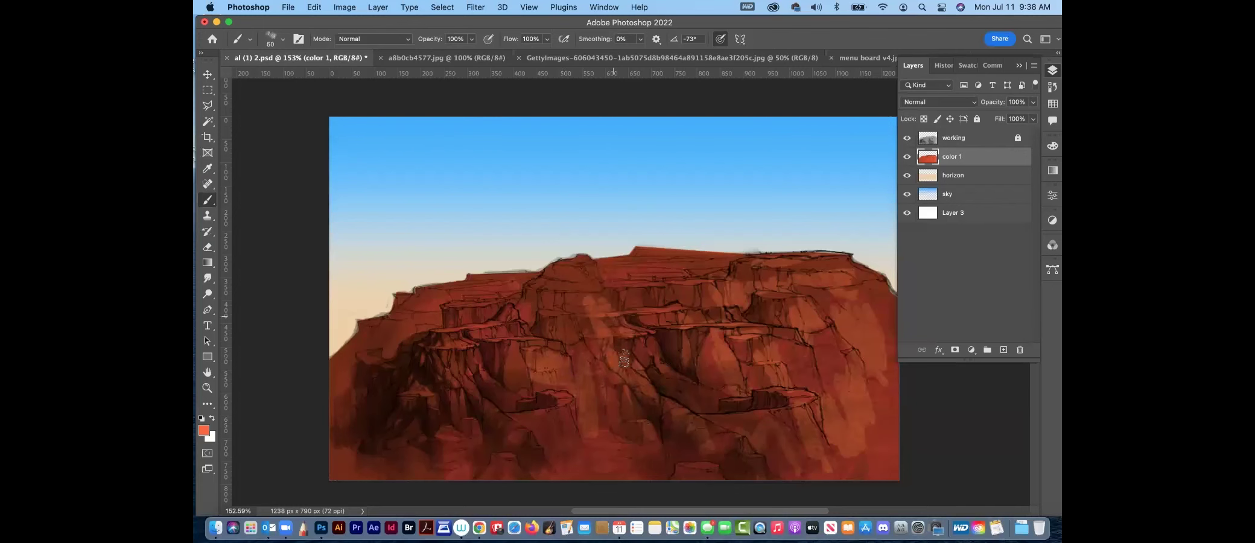
pyautogui.moveTo(571, 424); pyautogui.dragTo(562, 456)
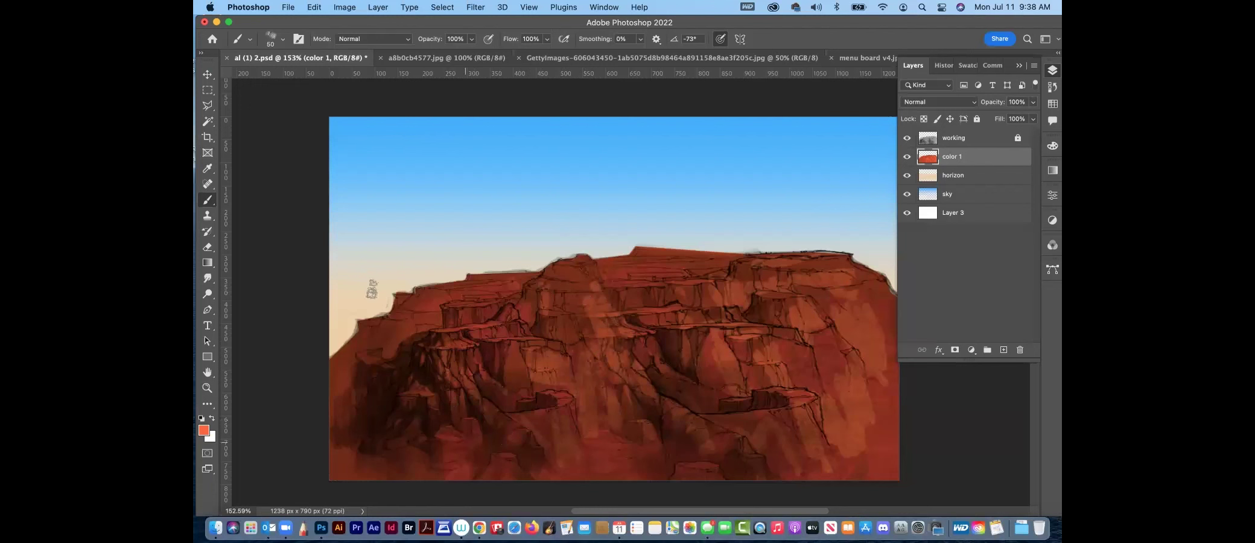
# Sample a more saturated orange from the butte in menu board v4.jpeg with the Brush tool and return to the canyon drawing
pyautogui.click(208, 278)
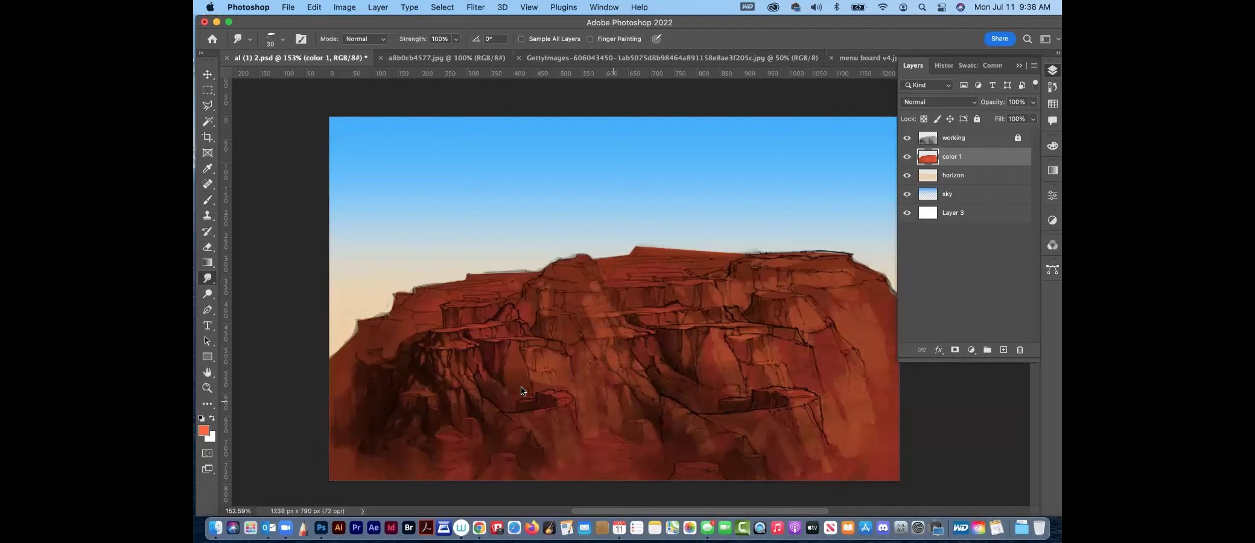
pyautogui.click(642, 59)
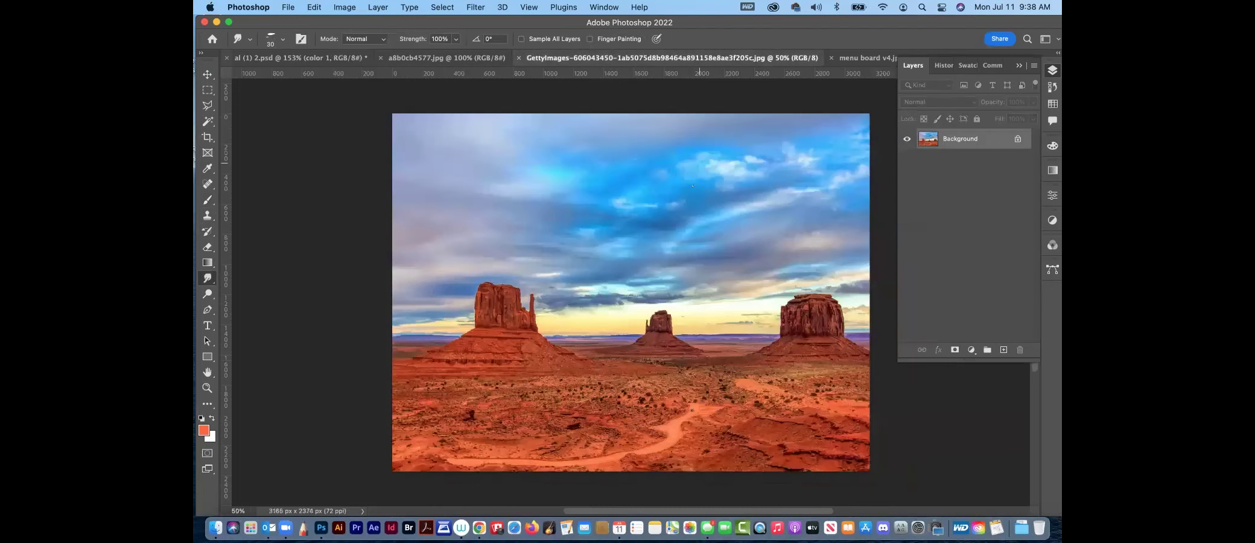
pyautogui.click(846, 58)
pyautogui.press('b')
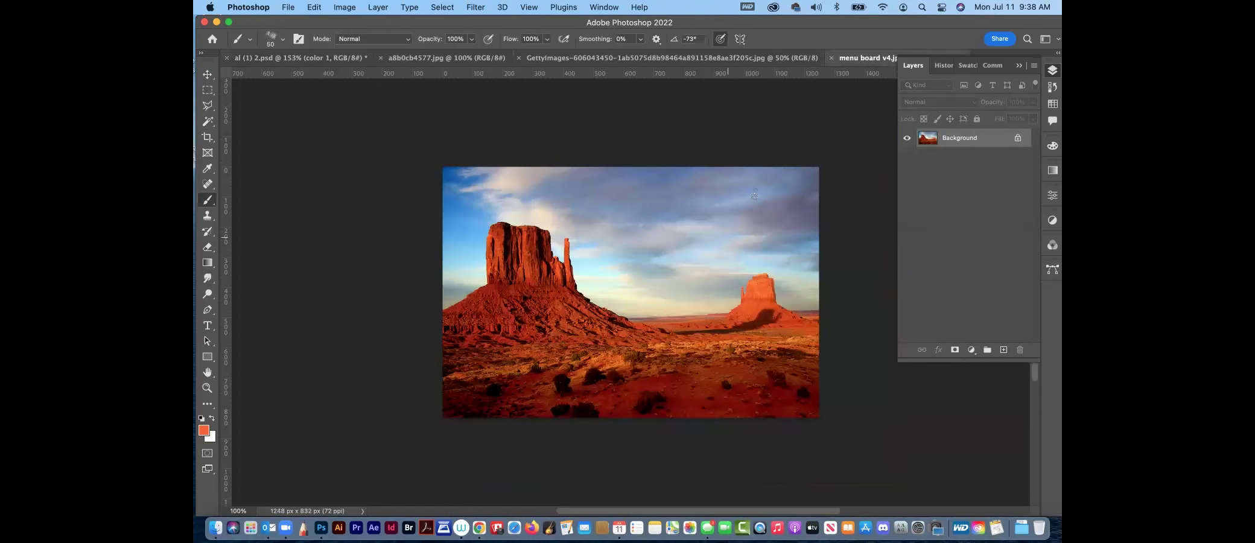
pyautogui.keyDown('alt'); pyautogui.click(560, 266); pyautogui.keyUp('alt')
pyautogui.click(277, 58)
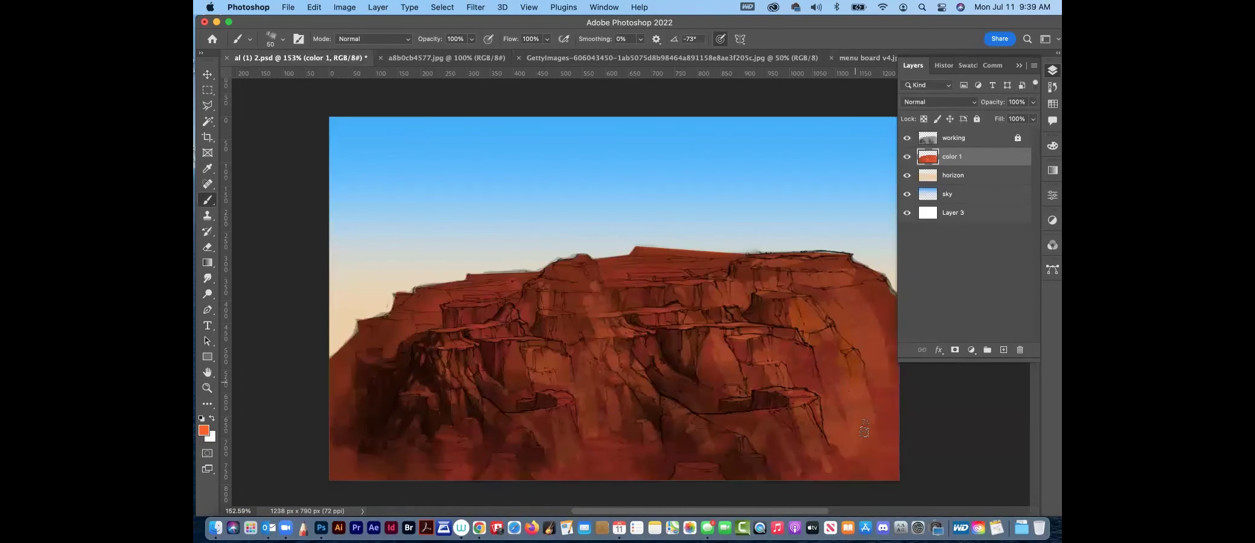
# Set the foreground color to the lighter orange f78342 and paint a highlight down the canyon's right cliff face
pyautogui.click(203, 430)
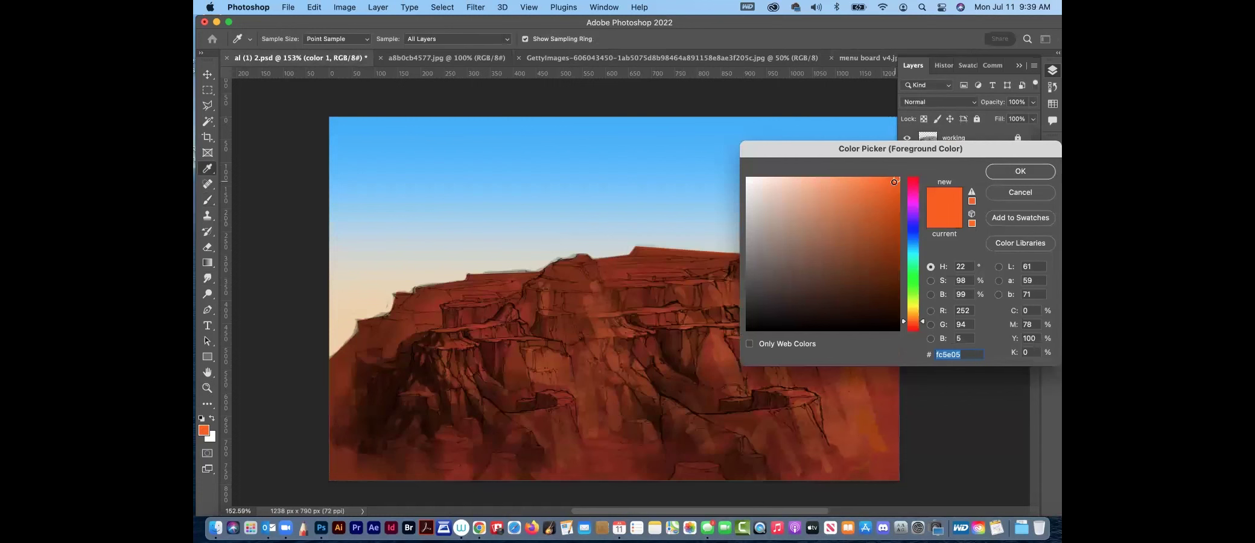
pyautogui.moveTo(894, 181); pyautogui.dragTo(857, 180)
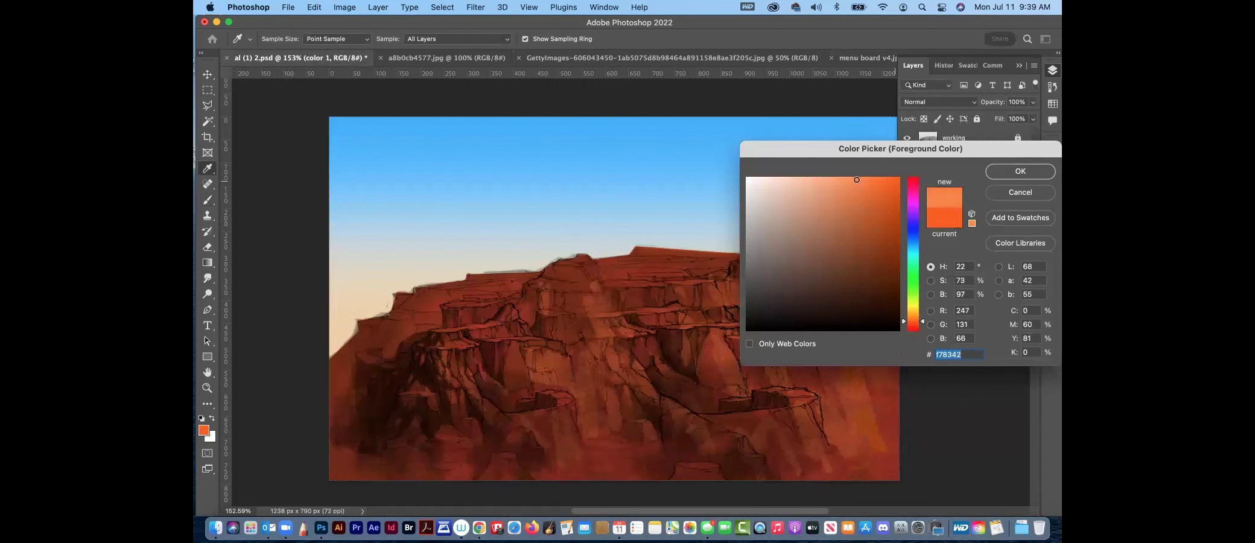
pyautogui.click(1014, 175)
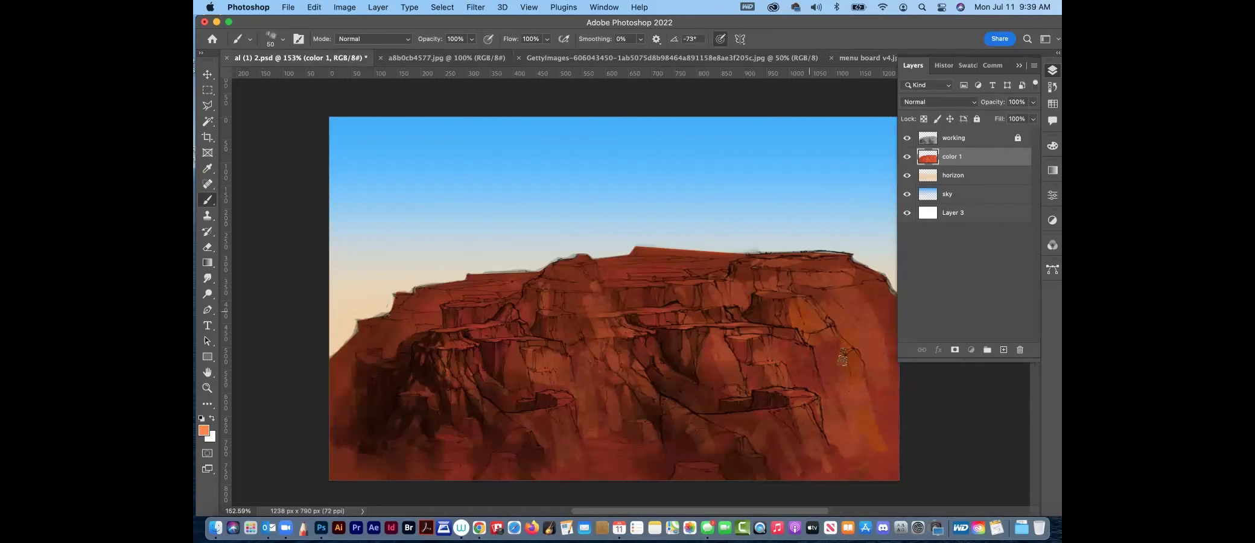
pyautogui.moveTo(809, 300); pyautogui.dragTo(842, 371)
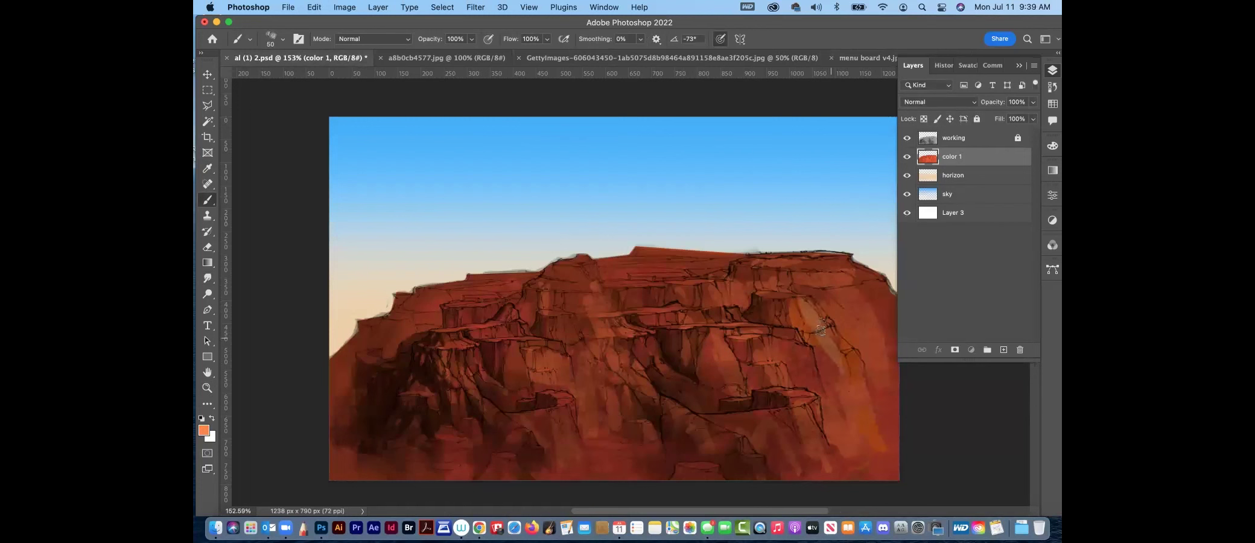
pyautogui.click(204, 430)
pyautogui.moveTo(854, 180)
pyautogui.mouseDown()
pyautogui.moveTo(898, 178)
pyautogui.moveTo(846, 164)
pyautogui.moveTo(876, 163)
pyautogui.mouseUp()
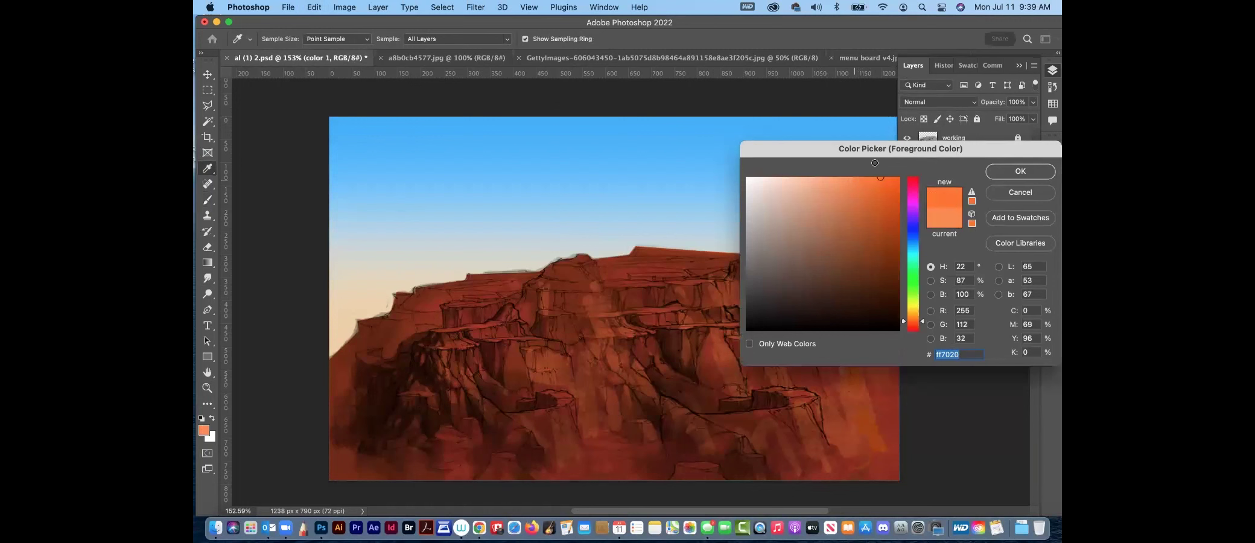
pyautogui.click(1010, 195)
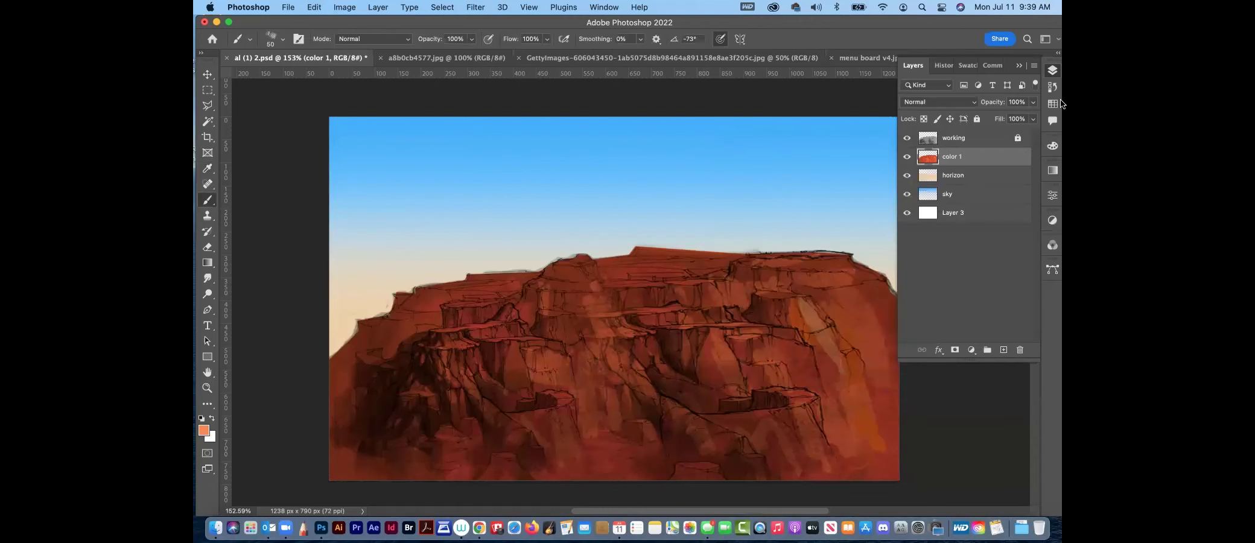
# Pick the second swatch in the Light group, a light orange, test it on the canyon's right cliff face, and undo the test stroke
pyautogui.click(1054, 104)
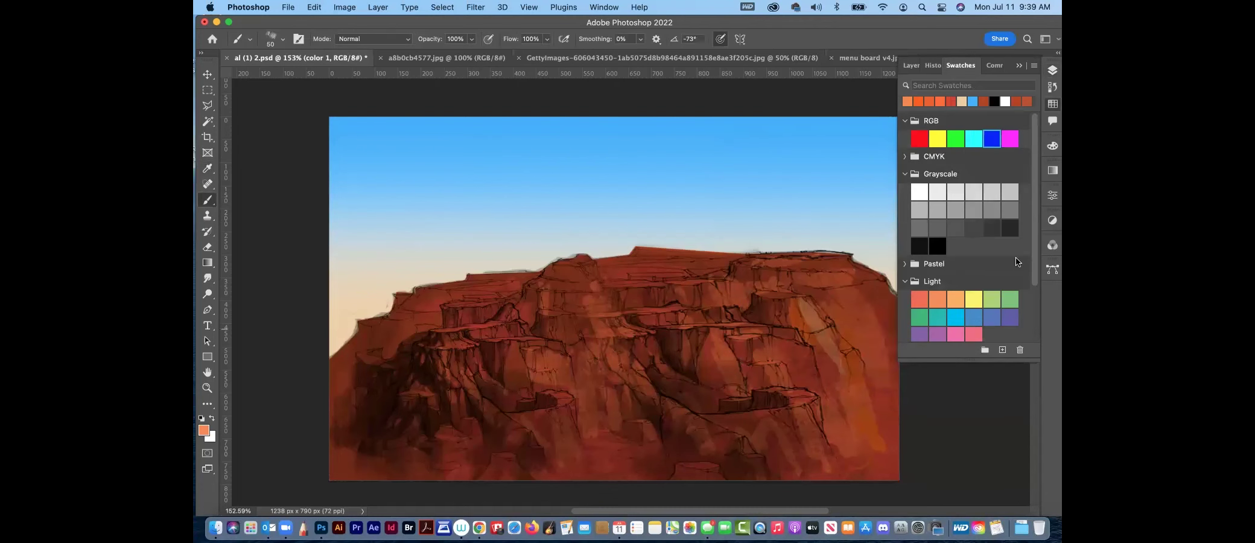
pyautogui.click(938, 295)
pyautogui.moveTo(822, 384)
pyautogui.mouseDown()
pyautogui.moveTo(810, 320)
pyautogui.moveTo(825, 384)
pyautogui.mouseUp()
pyautogui.press('super+z')
pyautogui.press('super+z')
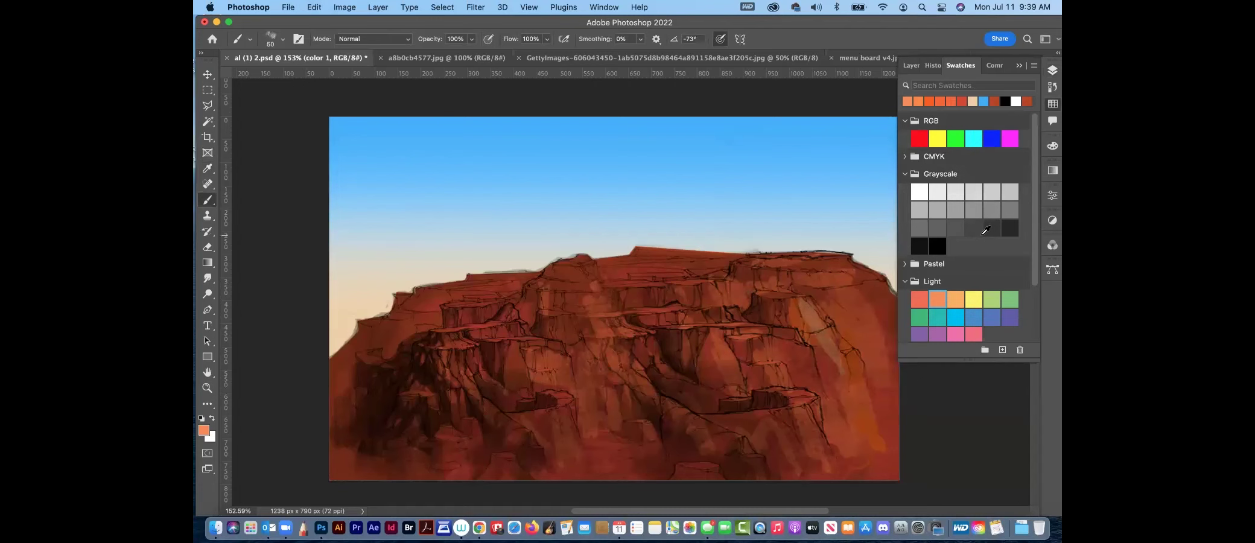
# Add a new layer above color 1 and paint light orange highlights down the canyon's right cliff face
pyautogui.click(1053, 71)
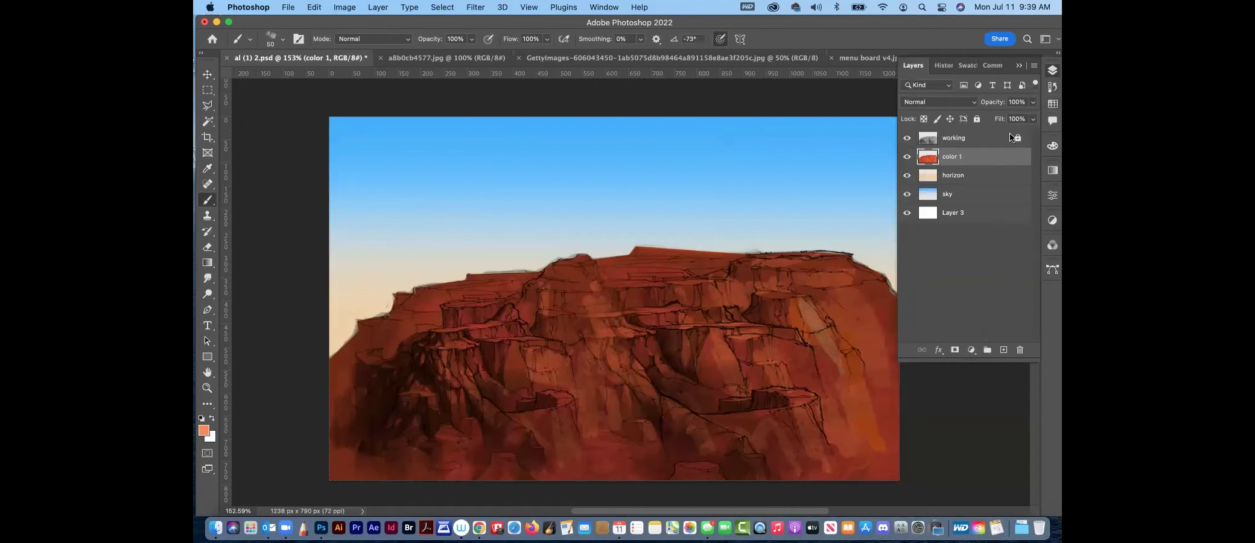
pyautogui.click(1004, 351)
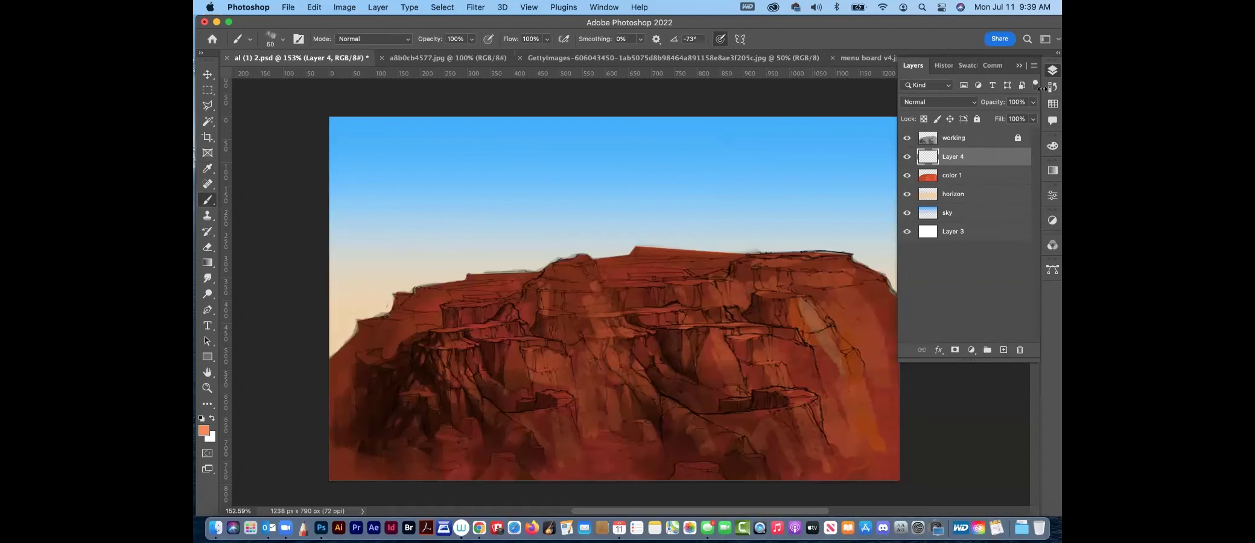
pyautogui.click(1053, 71)
pyautogui.moveTo(793, 306); pyautogui.dragTo(805, 375)
pyautogui.moveTo(782, 327); pyautogui.dragTo(794, 388)
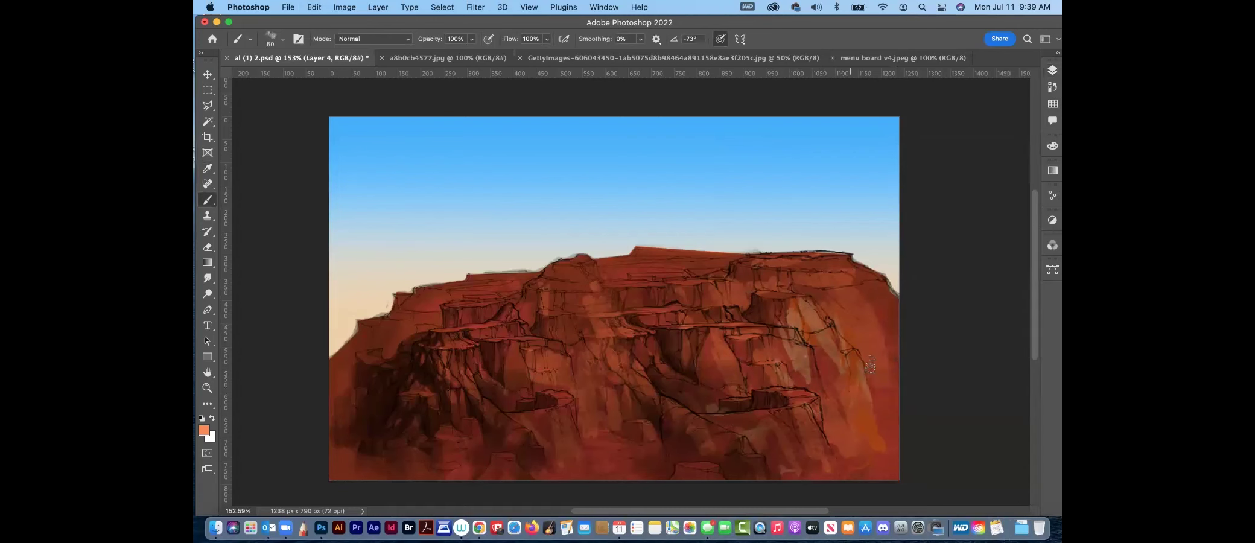
# Choose the yellowish orange swatch (f7941d) from the Pure group and paint accent strokes down the right cliff face on Layer 4
pyautogui.click(1053, 72)
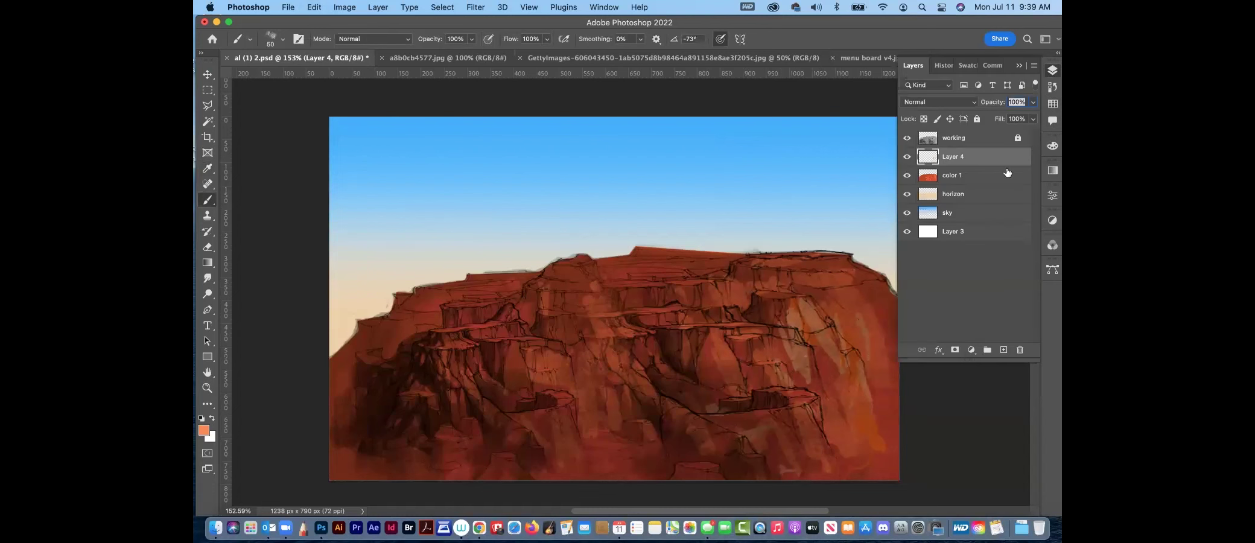
pyautogui.click(1054, 104)
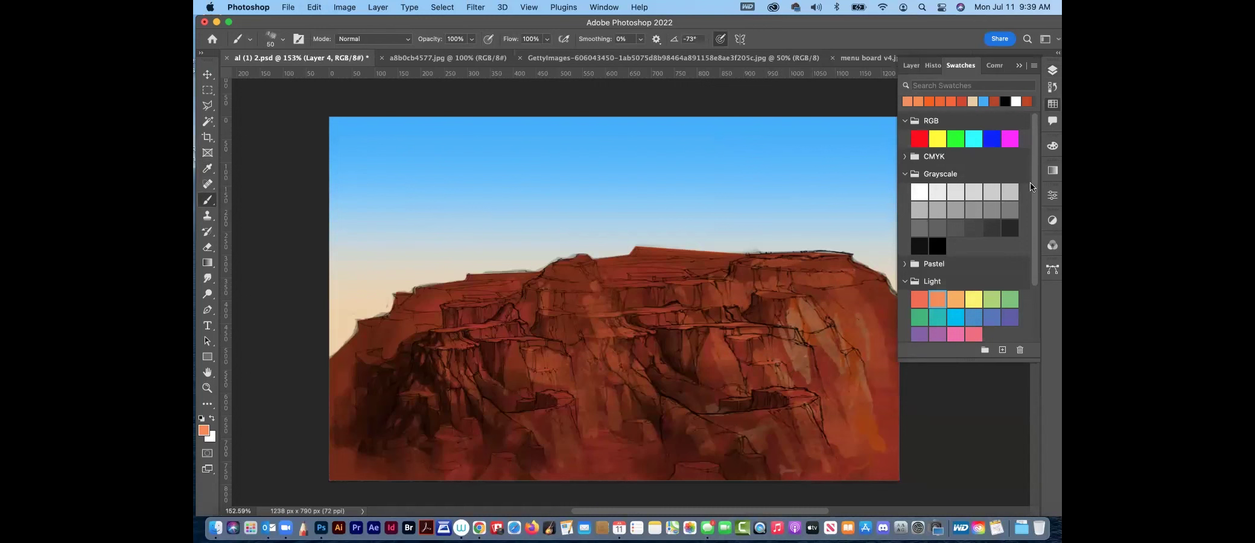
pyautogui.moveTo(1031, 187); pyautogui.dragTo(1031, 242)
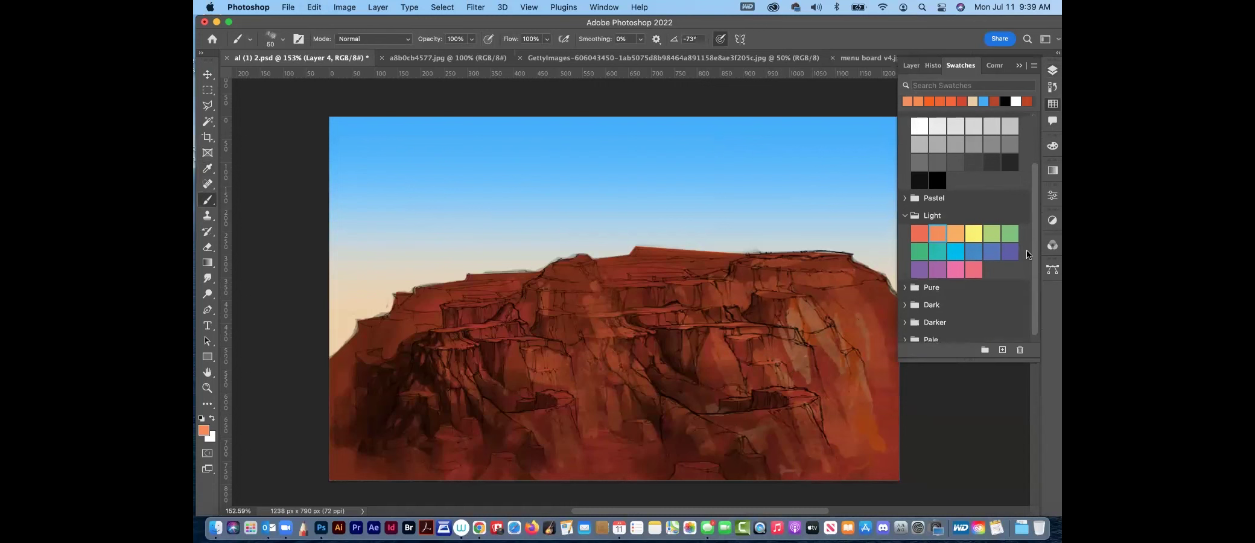
pyautogui.click(917, 282)
pyautogui.click(956, 299)
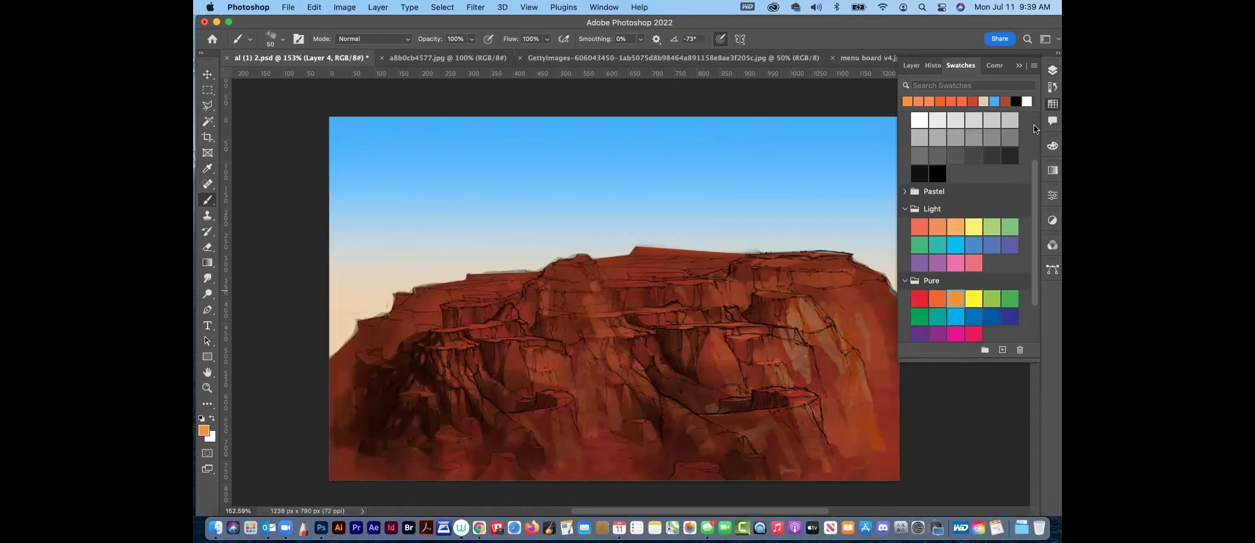
pyautogui.click(1053, 70)
pyautogui.moveTo(821, 299); pyautogui.dragTo(860, 375)
pyautogui.moveTo(848, 309); pyautogui.dragTo(833, 405)
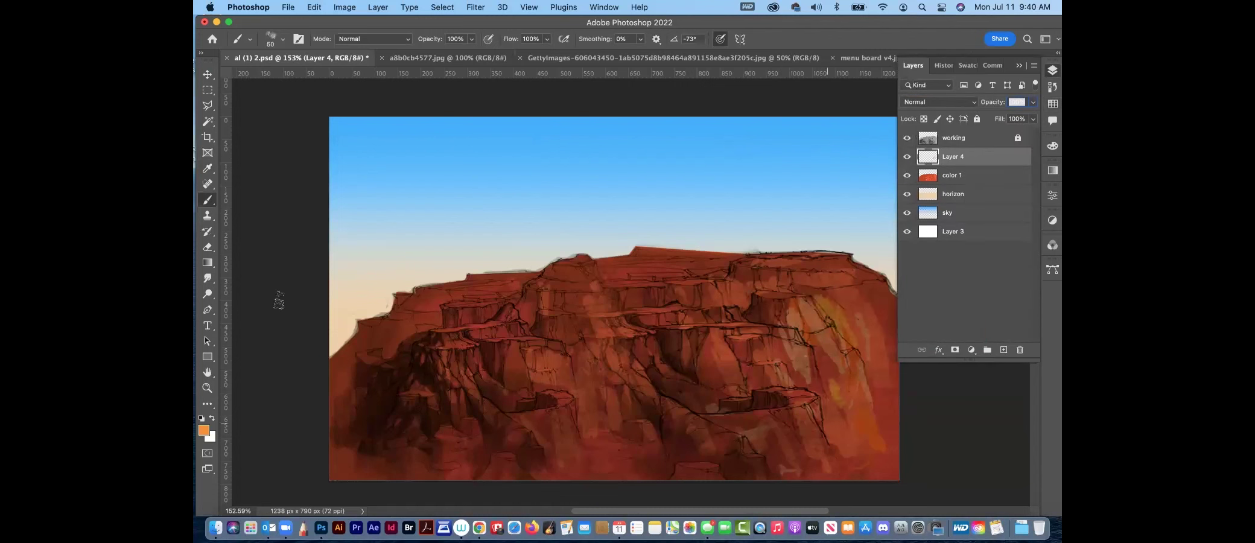
# Shift the foreground color's hue from yellowish orange toward a redder orange for the brush
pyautogui.click(203, 430)
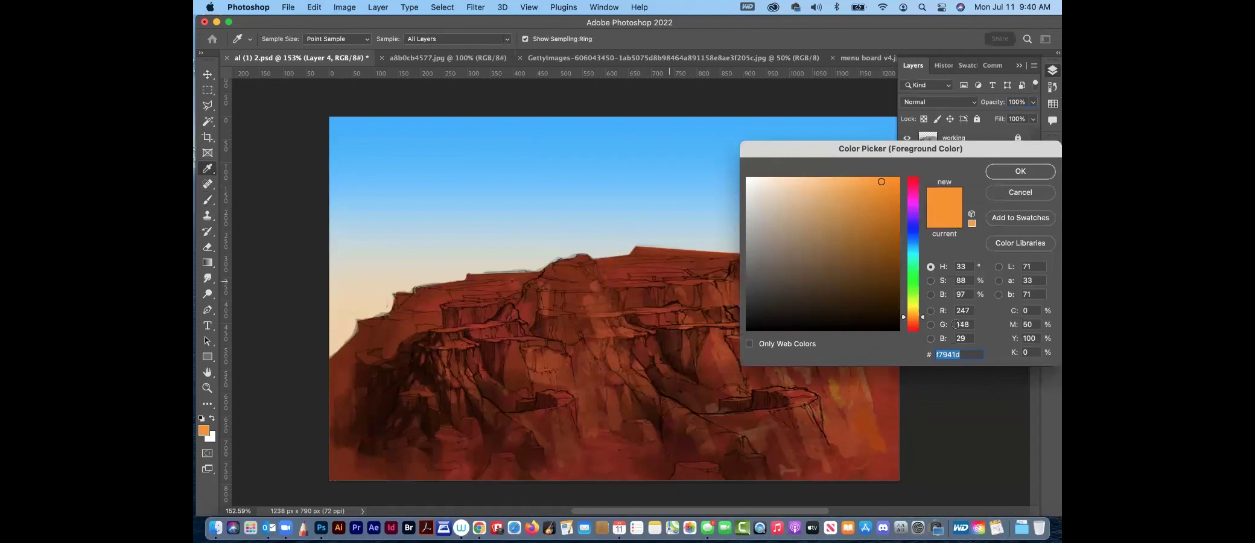
pyautogui.click(923, 326)
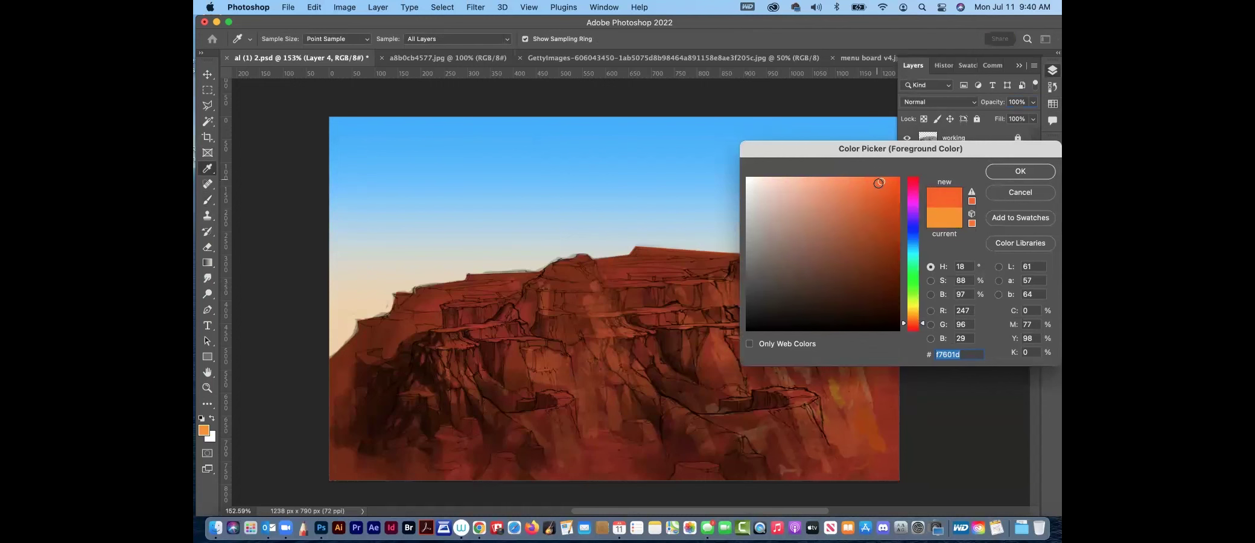
pyautogui.click(995, 168)
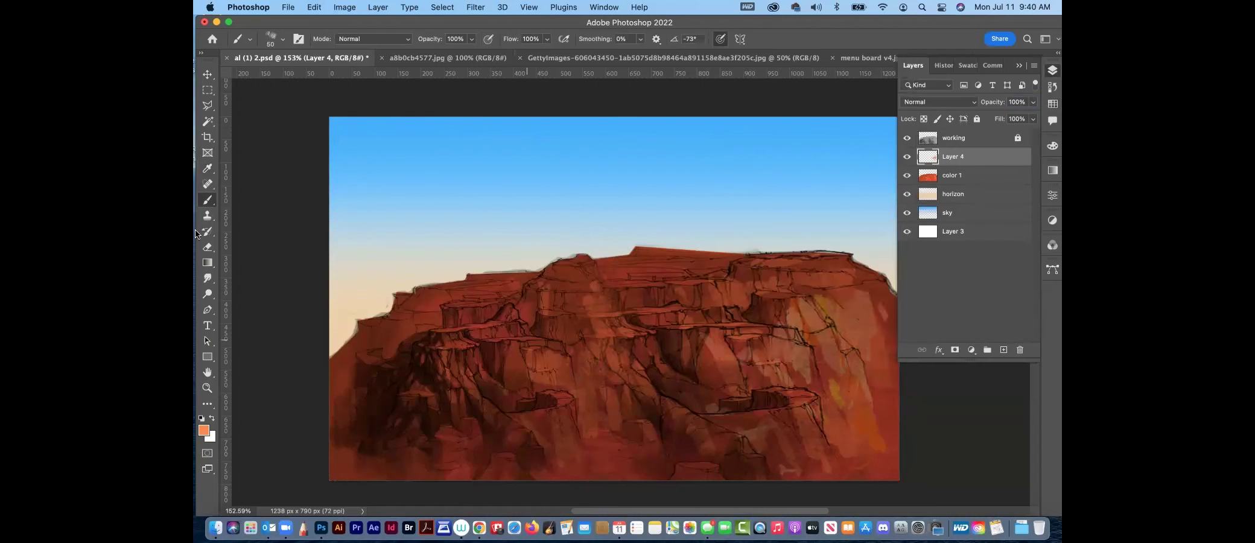
# Paint orange highlight strokes on the lower central and lower right rock faces on Layer 4
pyautogui.click(206, 279)
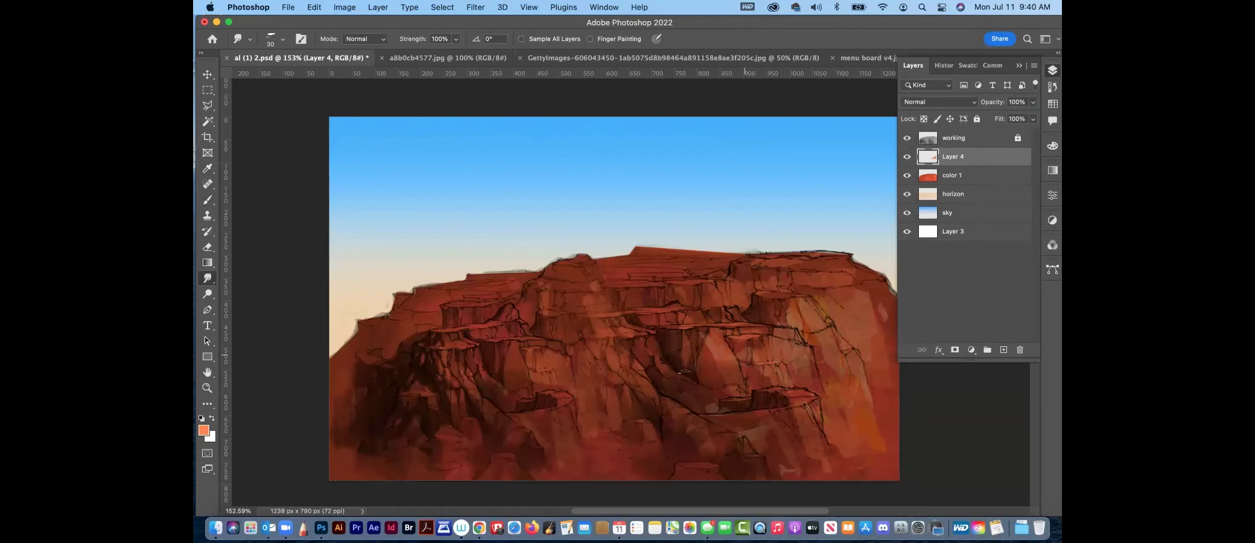
pyautogui.press('b')
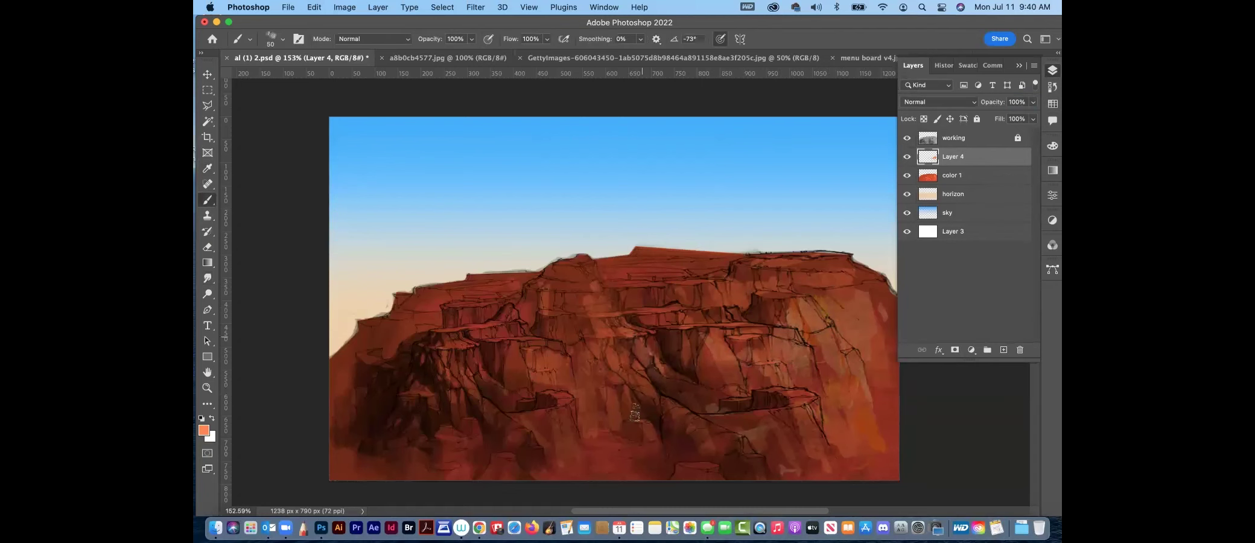
pyautogui.moveTo(627, 426); pyautogui.dragTo(646, 450)
pyautogui.moveTo(779, 434); pyautogui.dragTo(821, 459)
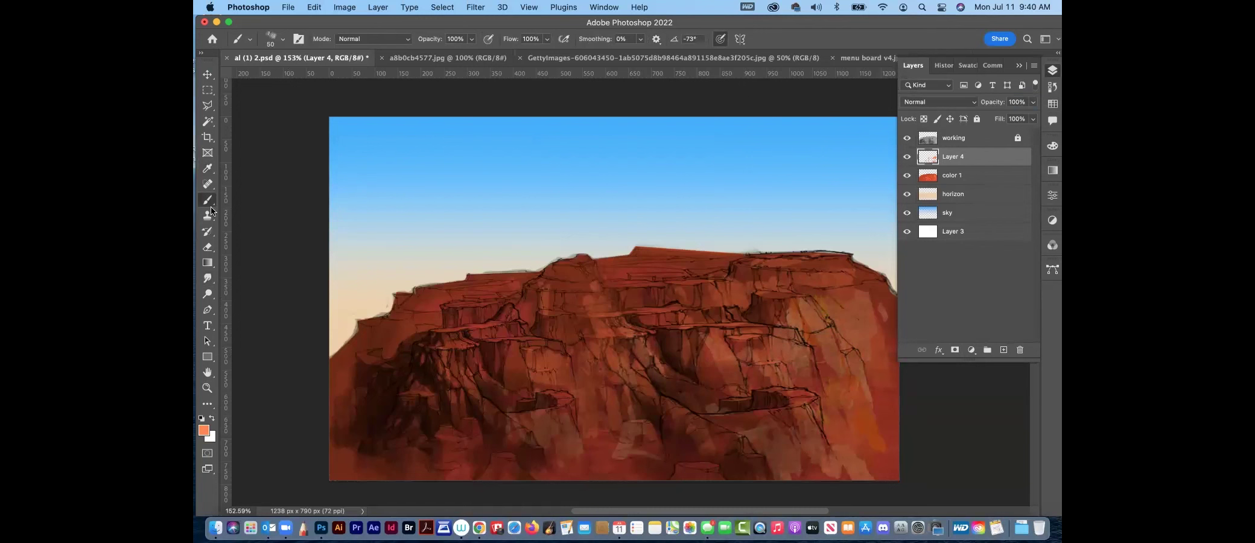
pyautogui.click(207, 278)
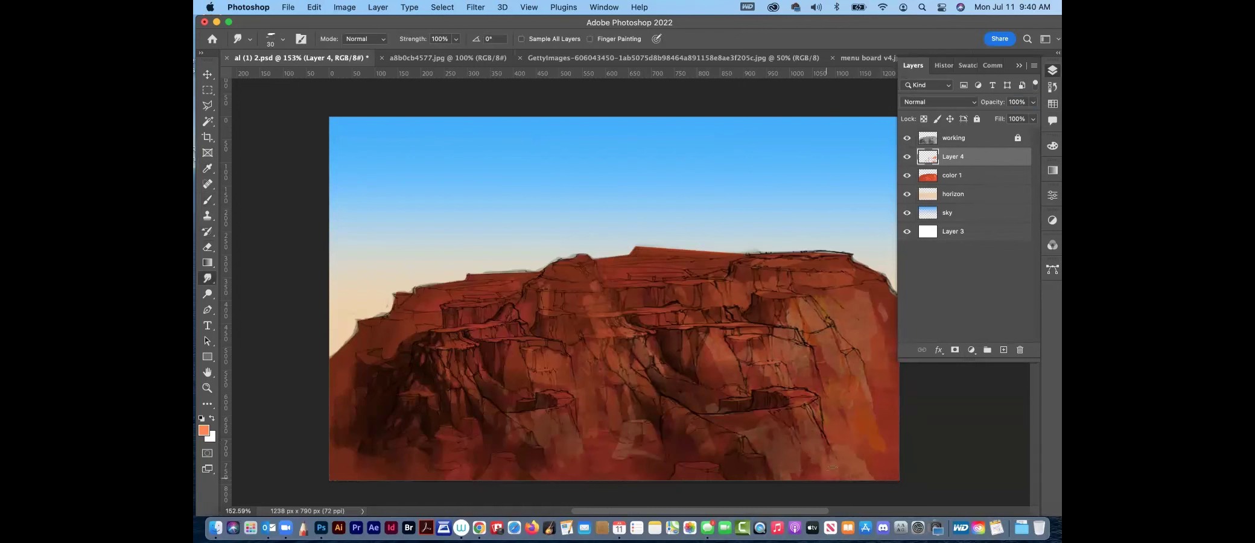
pyautogui.click(208, 200)
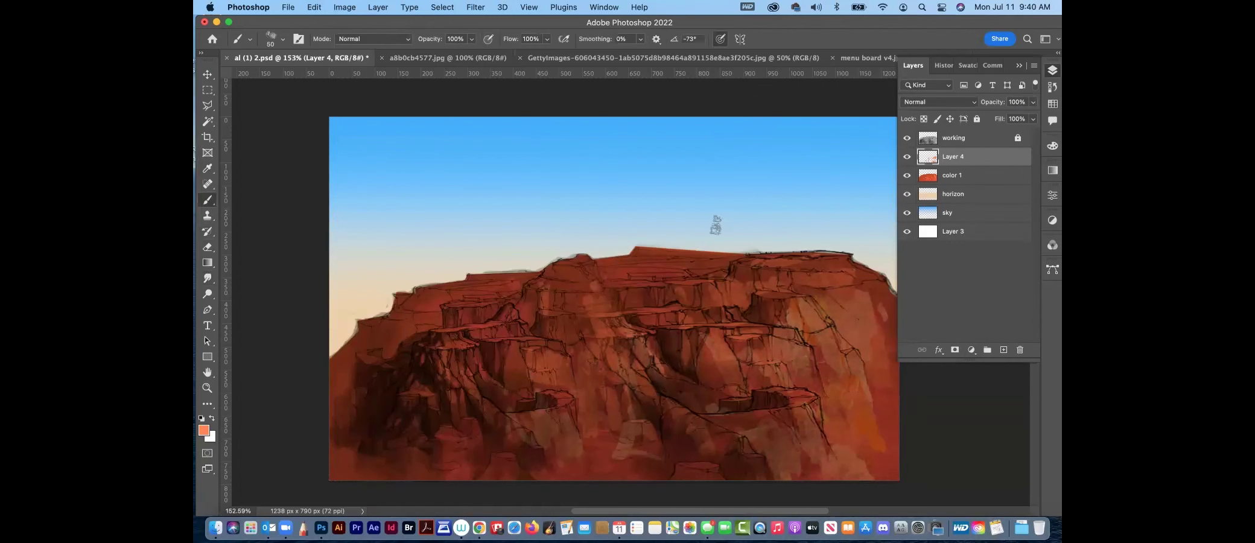
pyautogui.click(978, 177)
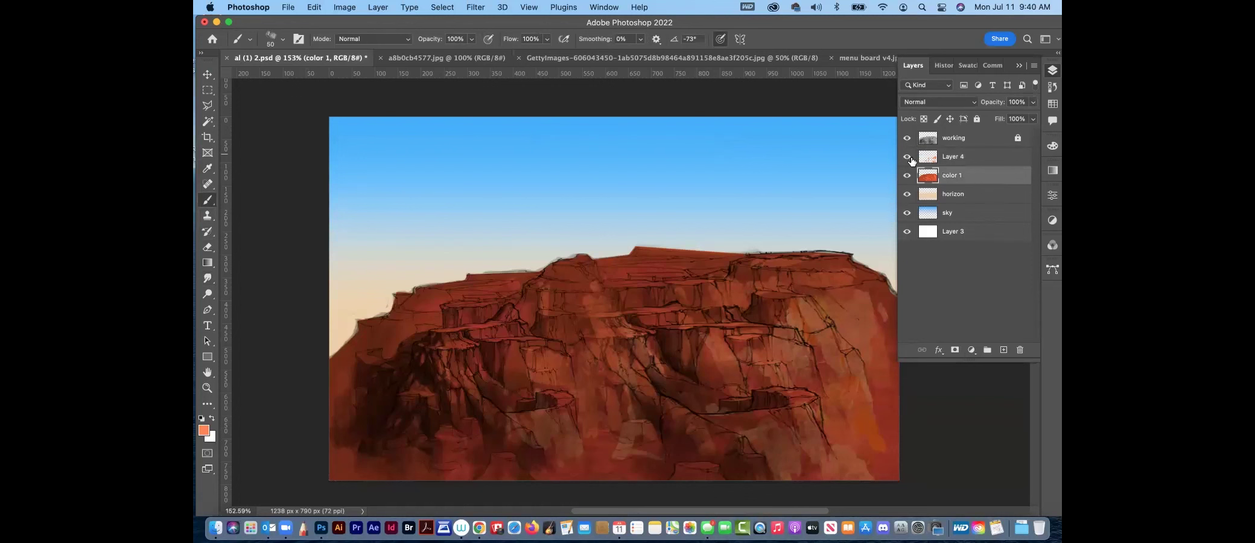
pyautogui.click(974, 161)
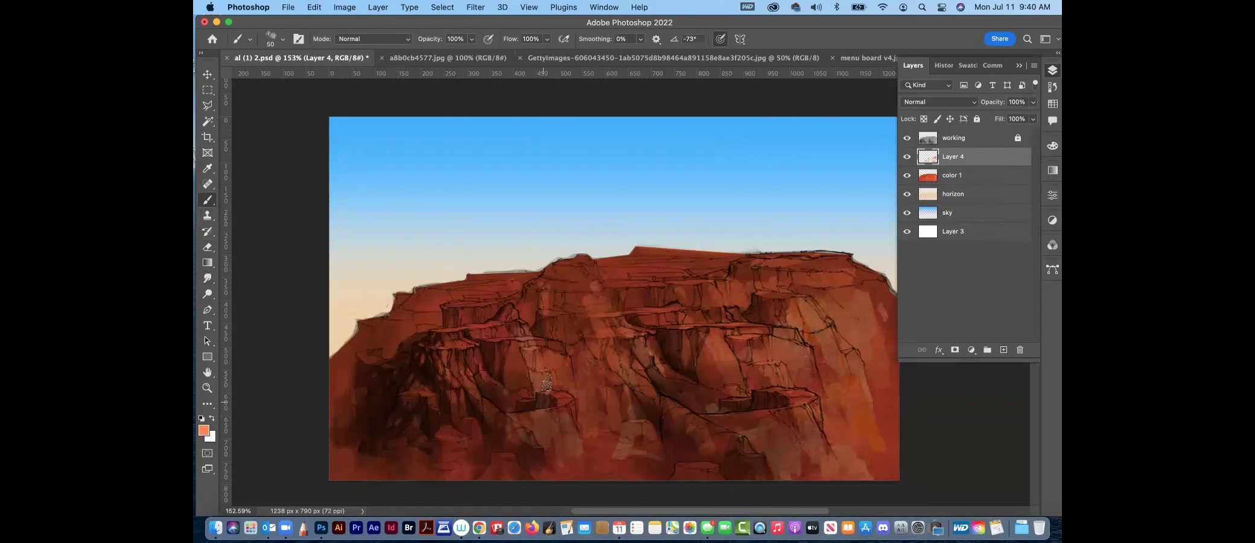
# Change the foreground color to a light peach orange (ffbc8b) and paint highlights down the right cliff face on Layer 4
pyautogui.click(204, 430)
pyautogui.moveTo(852, 178); pyautogui.dragTo(816, 165)
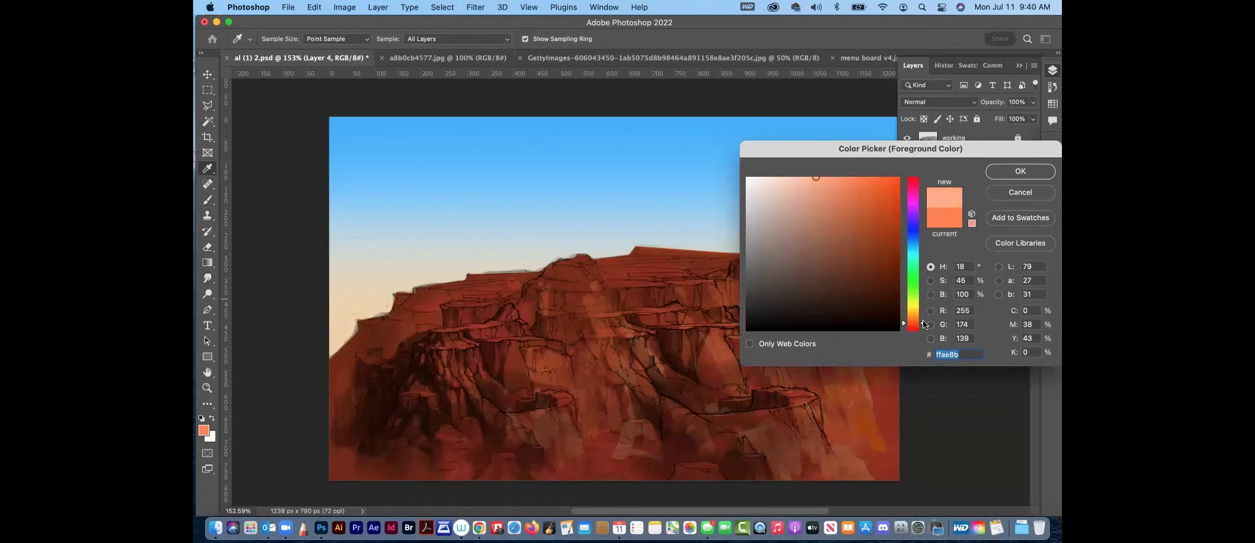
pyautogui.moveTo(924, 326)
pyautogui.mouseDown()
pyautogui.moveTo(921, 305)
pyautogui.moveTo(921, 322)
pyautogui.mouseUp()
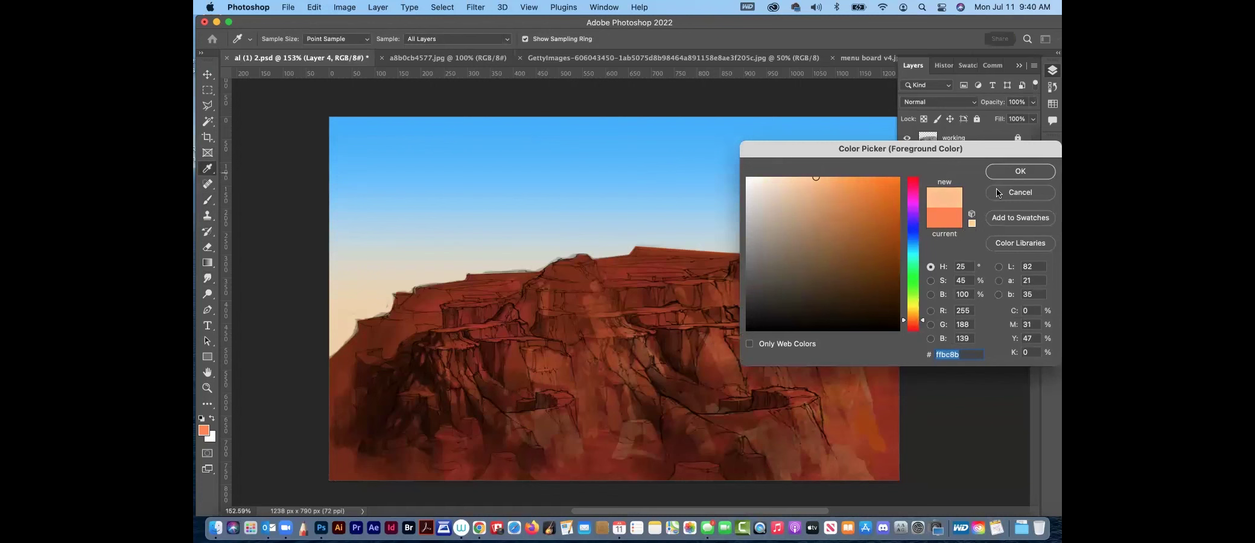
pyautogui.click(1020, 171)
pyautogui.press('b')
pyautogui.moveTo(825, 295)
pyautogui.mouseDown()
pyautogui.moveTo(852, 355)
pyautogui.moveTo(844, 325)
pyautogui.moveTo(835, 405)
pyautogui.mouseUp()
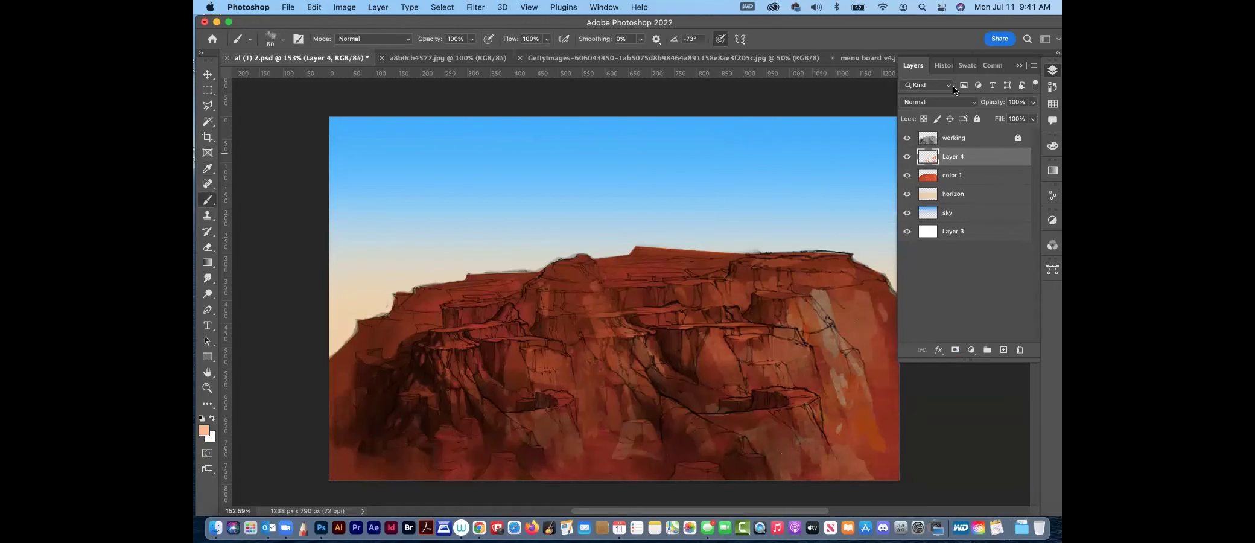
# Switch the brush to the last of the recently used presets, the narrow 45 px tip
pyautogui.click(281, 38)
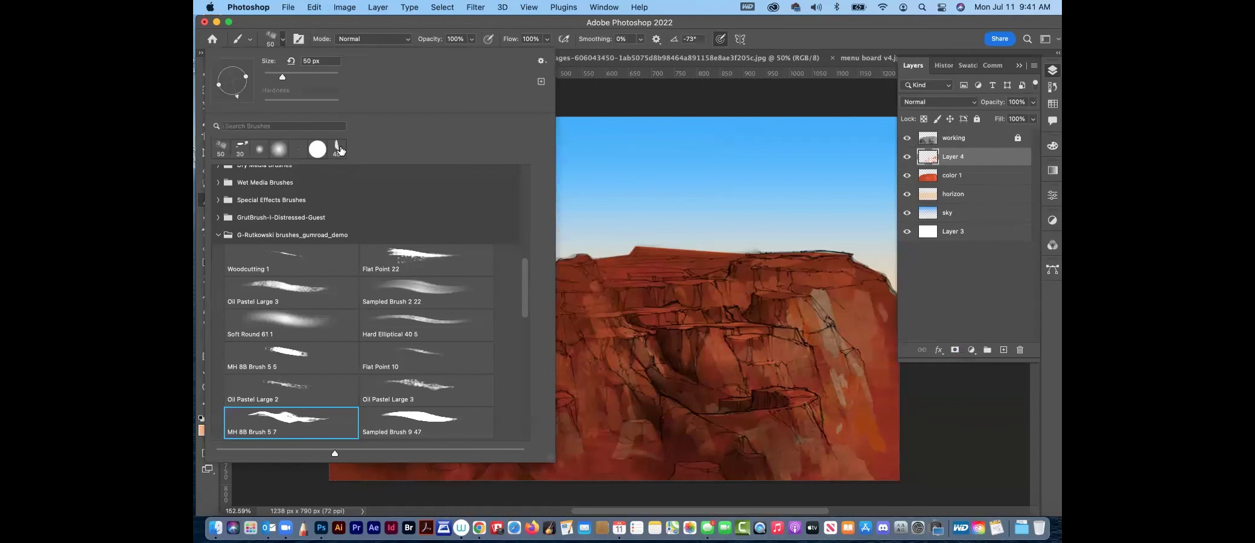
pyautogui.click(339, 150)
pyautogui.press('Return')
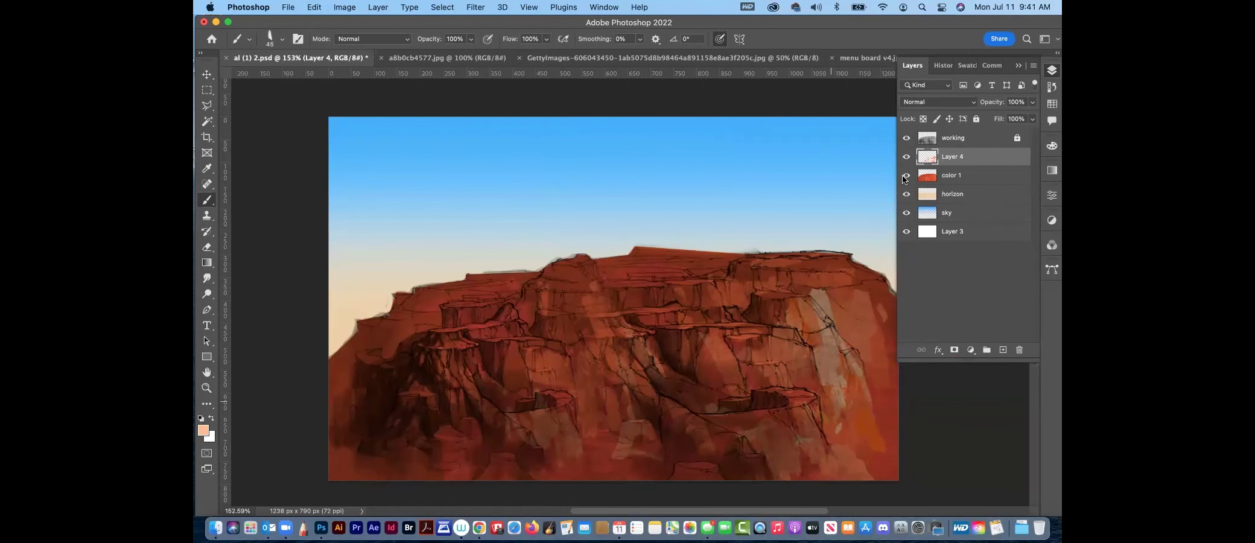
pyautogui.click(353, 12)
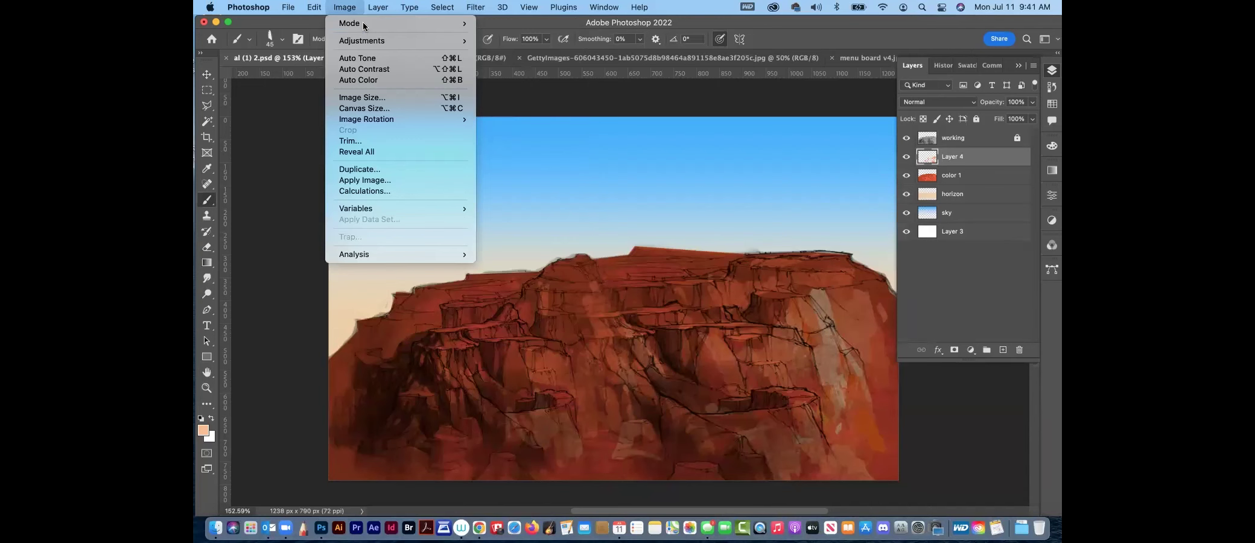
pyautogui.click(348, 7)
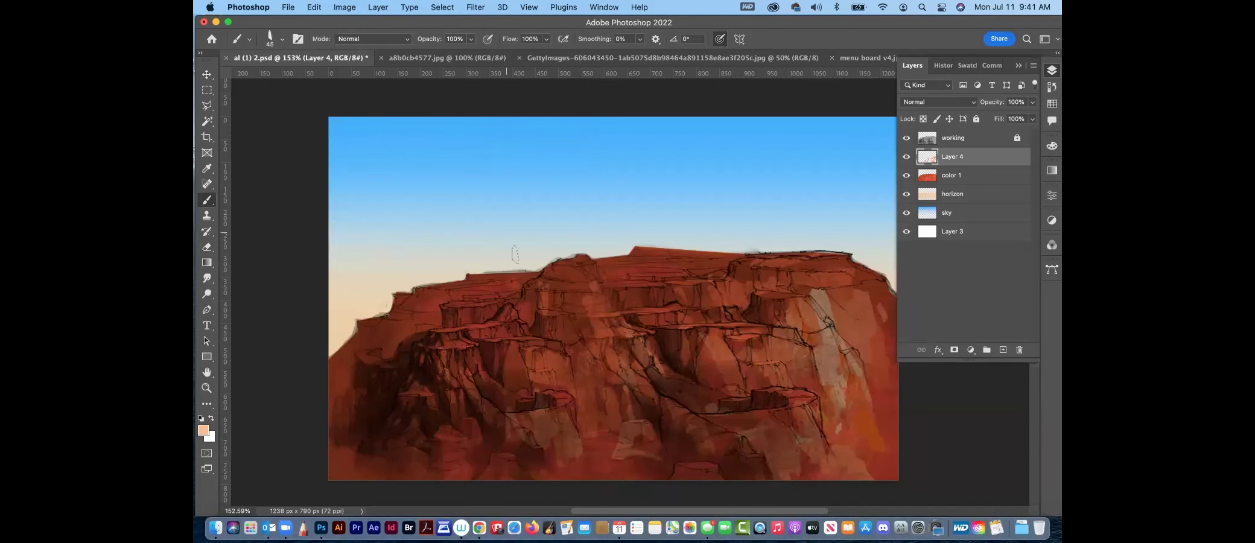
# Set the foreground color to a saturated orange (ff7e00) and paint accent strokes down the middle of the right cliff face
pyautogui.click(203, 430)
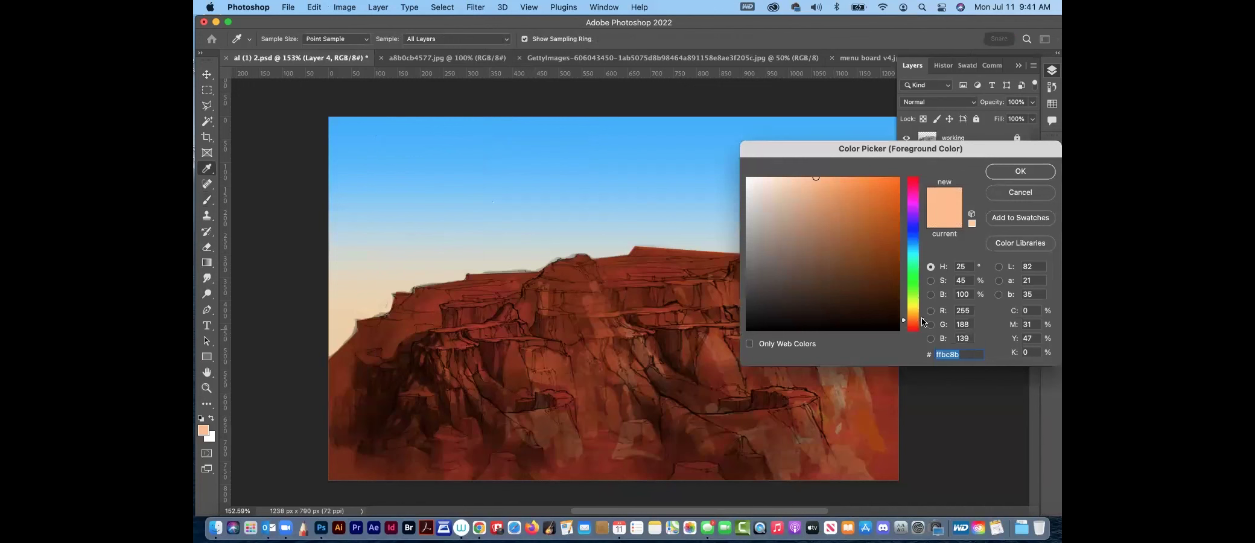
pyautogui.moveTo(923, 321); pyautogui.dragTo(922, 324)
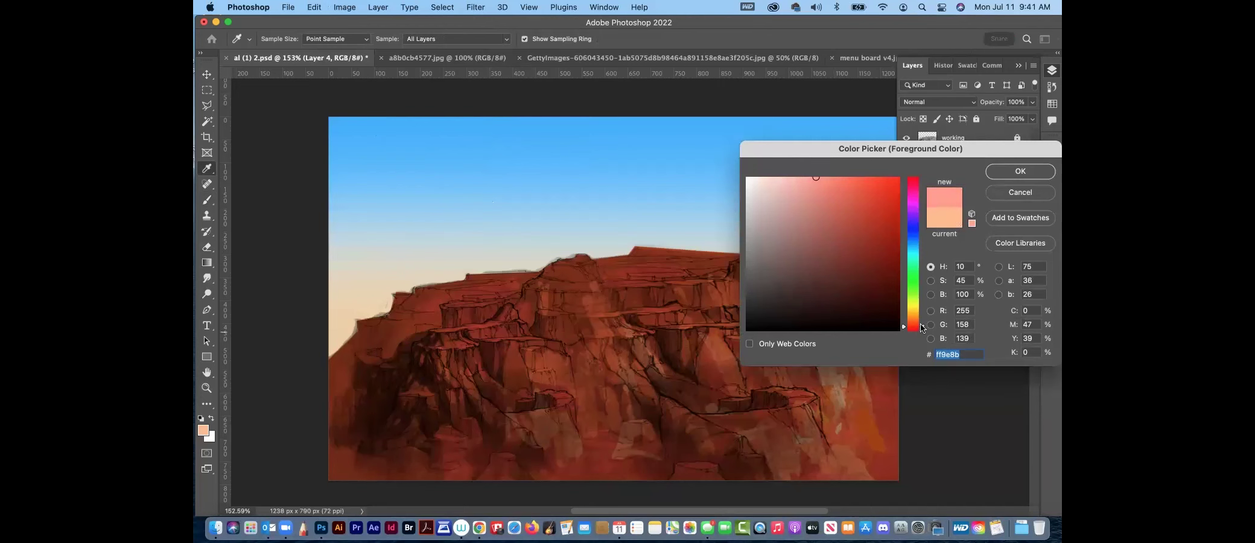
pyautogui.moveTo(813, 179); pyautogui.dragTo(899, 178)
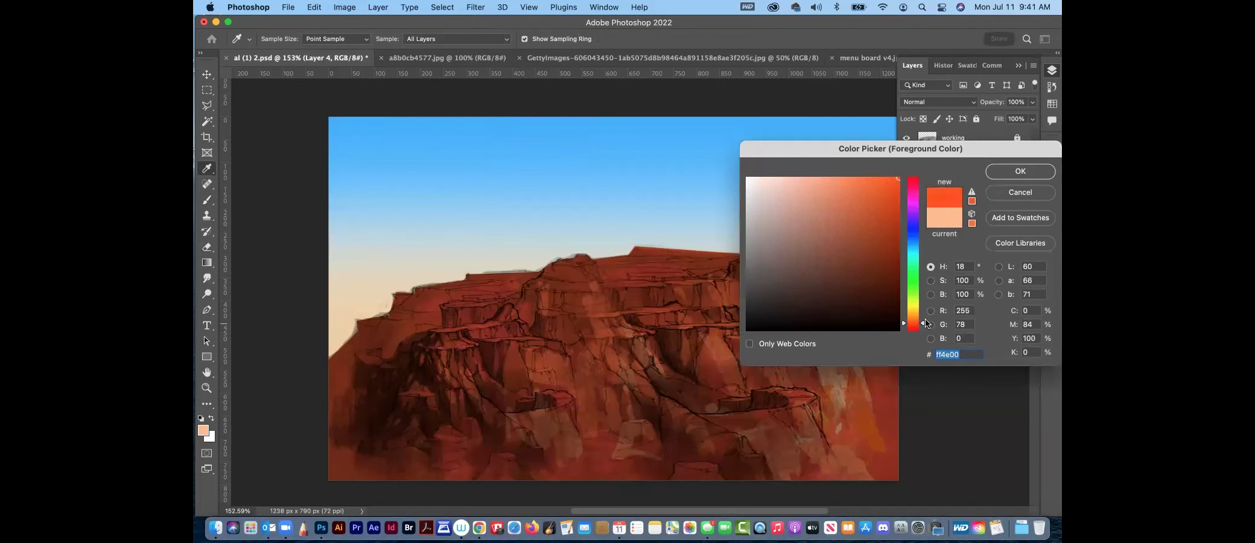
pyautogui.moveTo(922, 324); pyautogui.dragTo(922, 318)
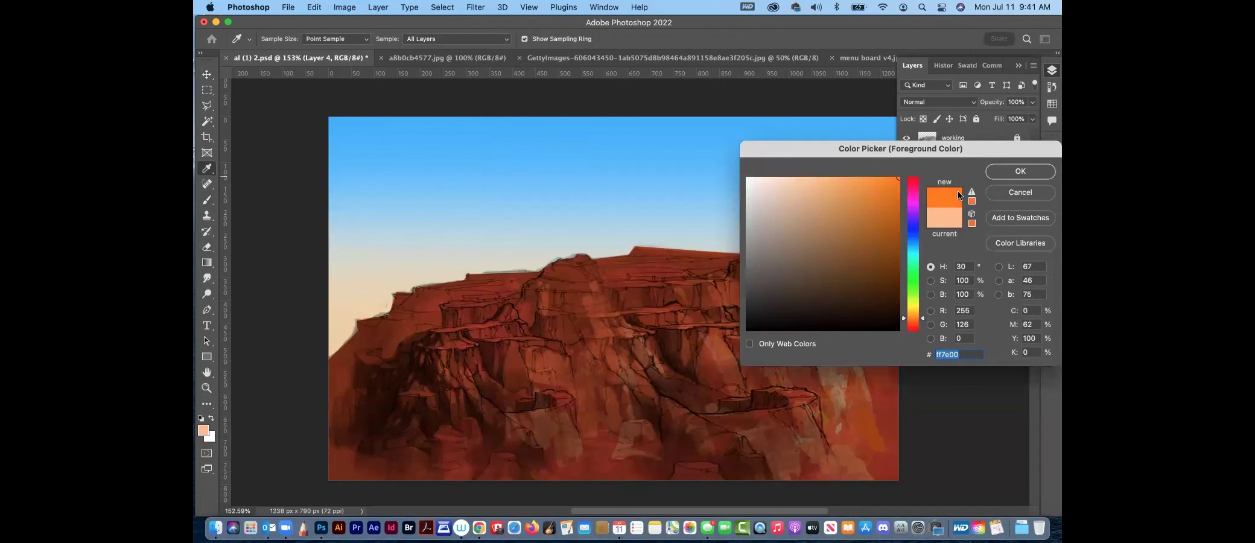
pyautogui.click(1012, 175)
pyautogui.press('b')
pyautogui.moveTo(824, 327); pyautogui.dragTo(848, 422)
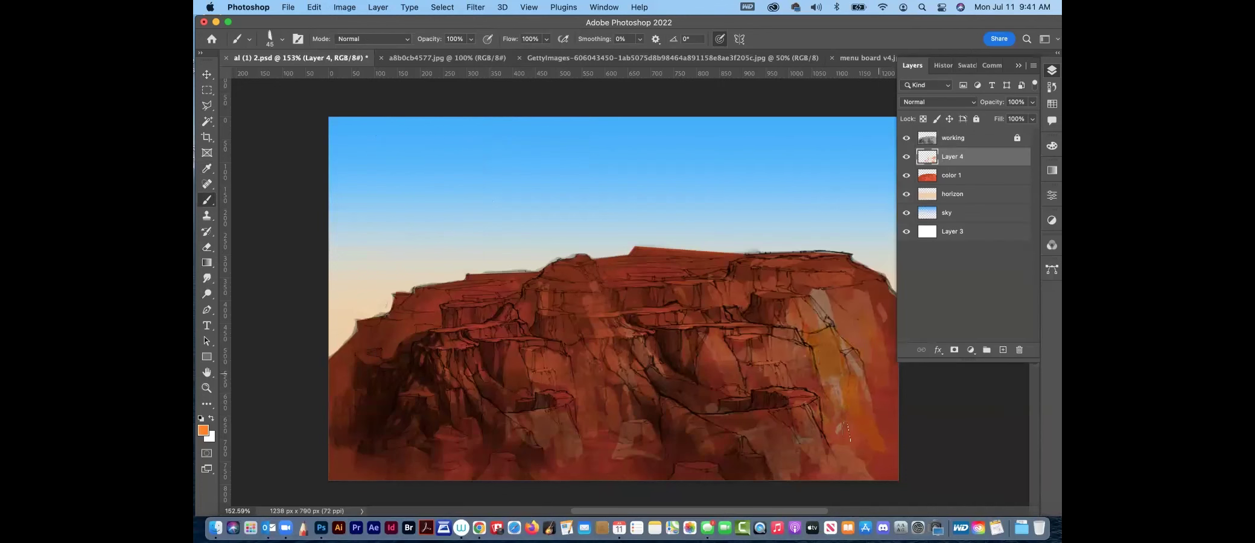
# Lighten the foreground color to a soft orange (ffaa56) and brush highlights onto the right cliff face on Layer 4
pyautogui.click(203, 430)
pyautogui.moveTo(898, 180); pyautogui.dragTo(845, 161)
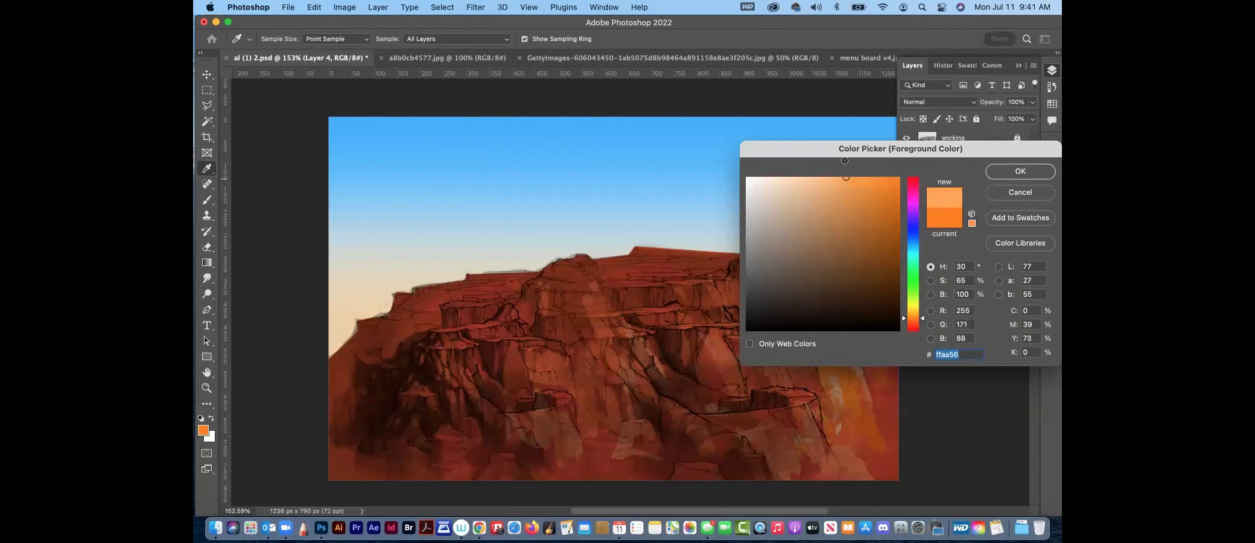
pyautogui.click(997, 171)
pyautogui.press('b')
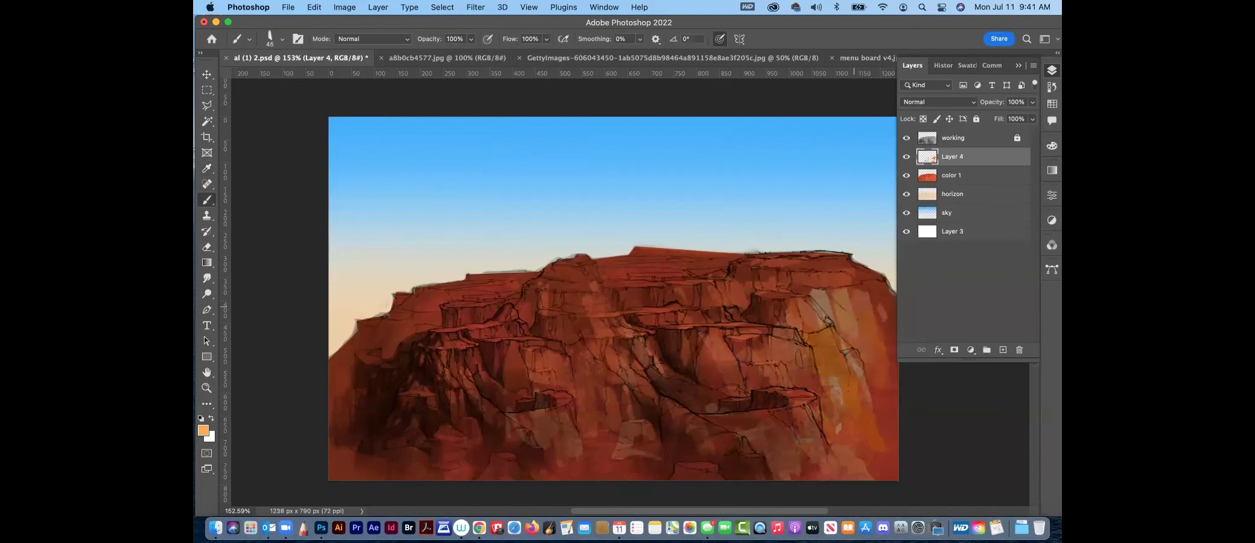
pyautogui.moveTo(800, 359); pyautogui.dragTo(803, 396)
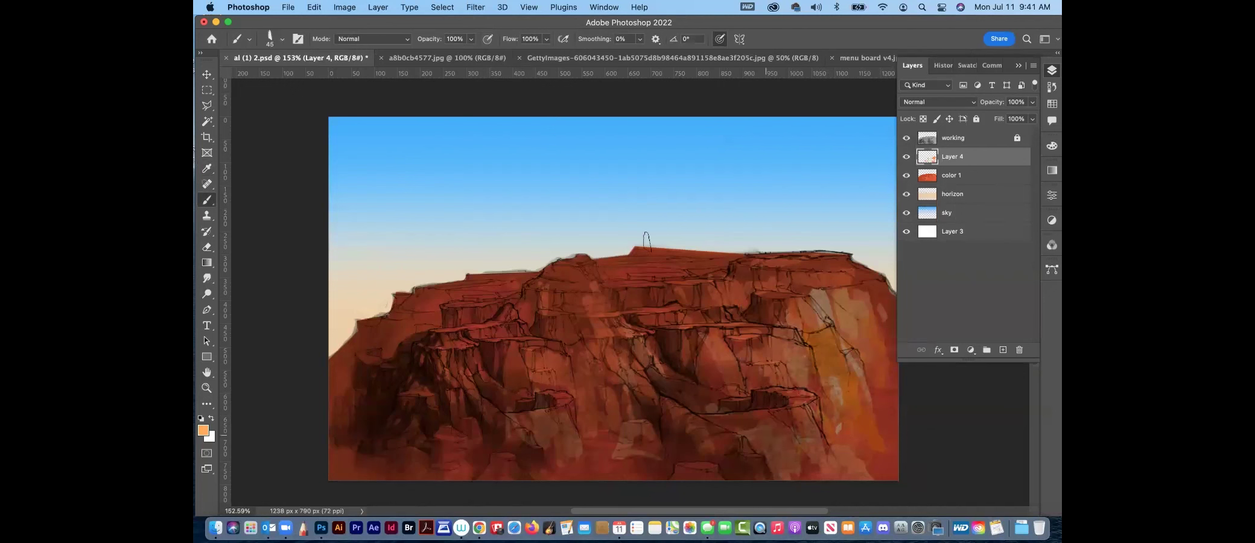
pyautogui.click(966, 175)
pyautogui.click(973, 160)
# Set the brush mode to Color Dodge, test it on the right cliff face, and undo the test stroke
pyautogui.click(390, 39)
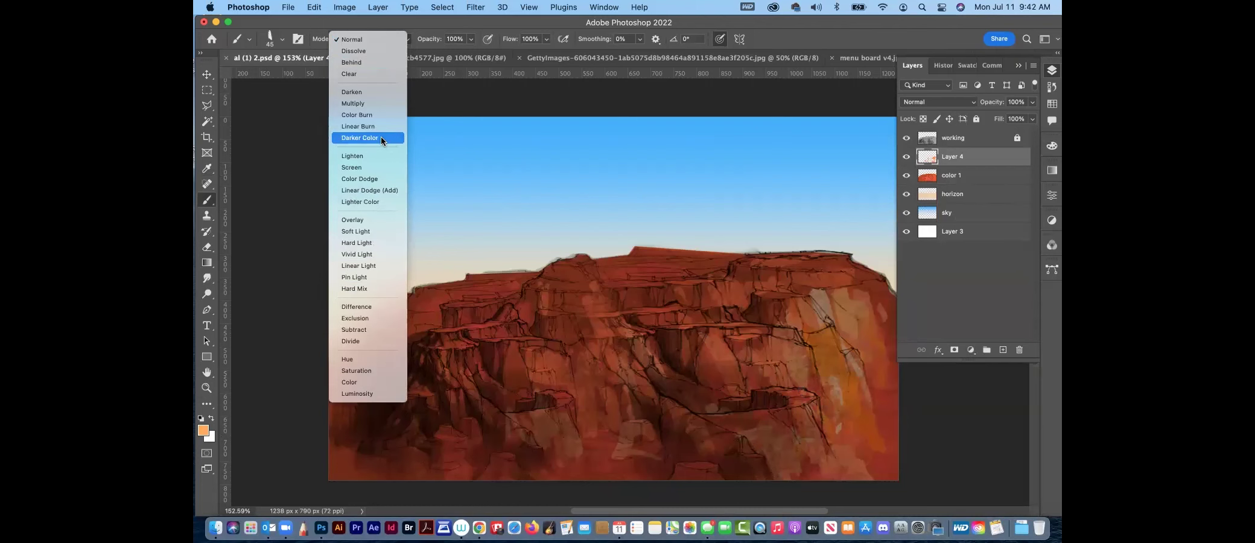
pyautogui.click(372, 179)
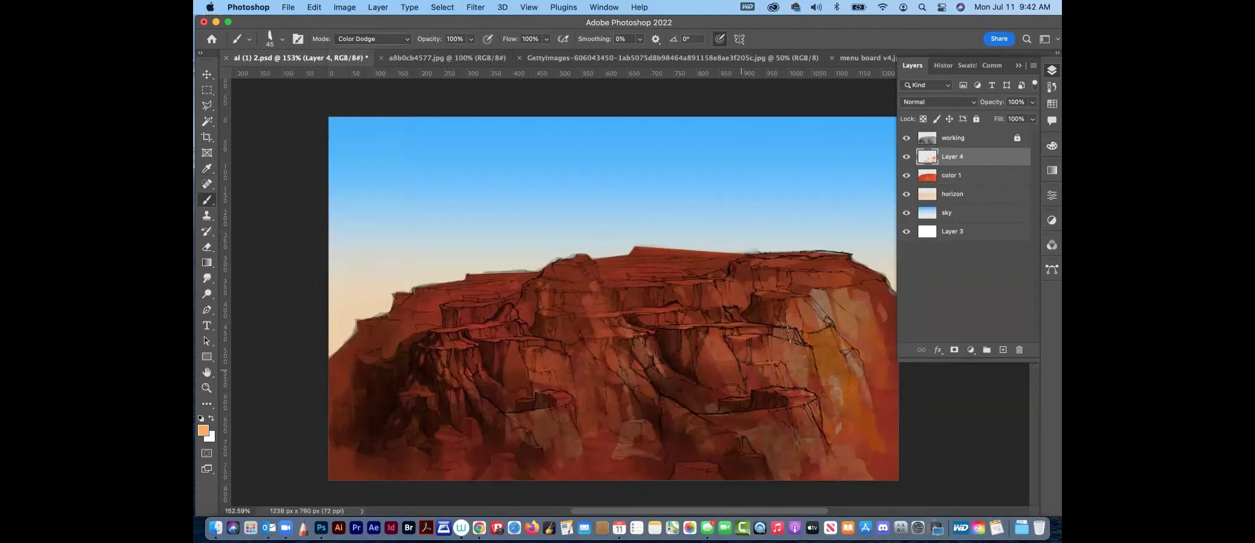
pyautogui.moveTo(787, 332); pyautogui.dragTo(799, 353)
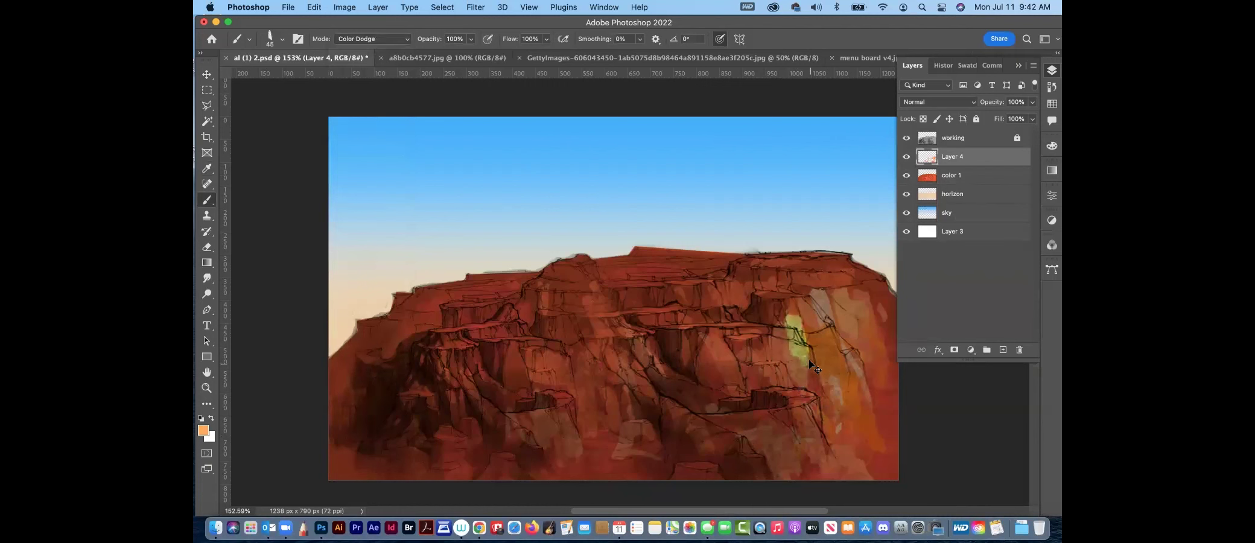
pyautogui.press('super+z')
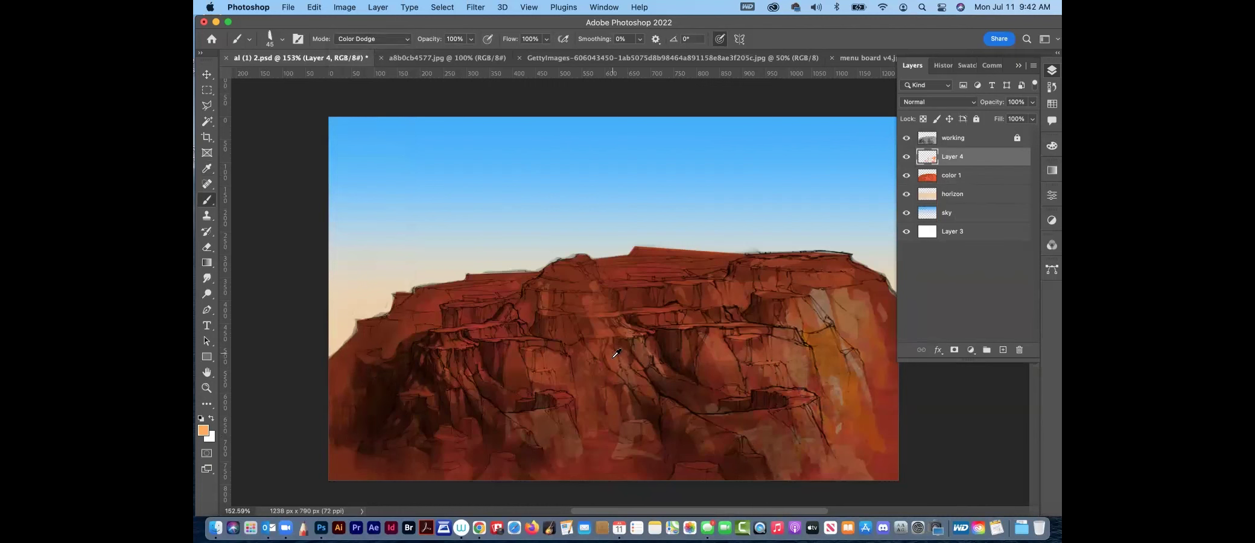
# With a reddish brown sampled from the central cliff, lower the brush opacity to 31% and add a new layer above Layer 4
pyautogui.keyDown('alt'); pyautogui.click(617, 355); pyautogui.keyUp('alt')
pyautogui.moveTo(472, 41)
pyautogui.mouseDown()
pyautogui.moveTo(472, 55)
pyautogui.moveTo(431, 53)
pyautogui.mouseUp()
pyautogui.click(1002, 351)
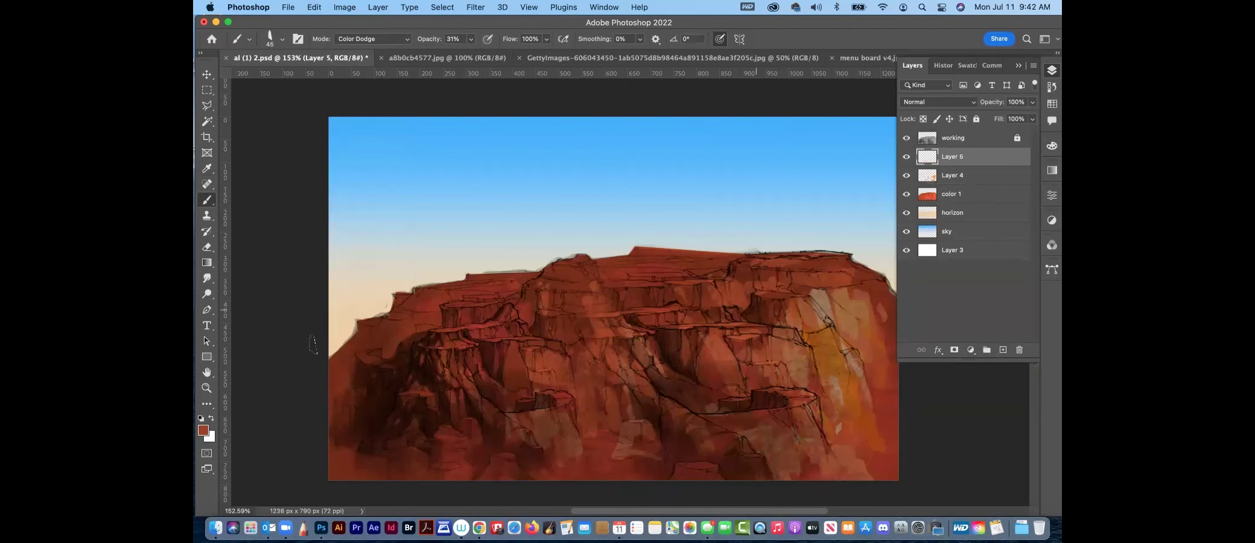
# Choose the third swatch in the Light group, a light yellow orange, and paint highlights along the right cliff edge on Layer 5
pyautogui.click(1052, 104)
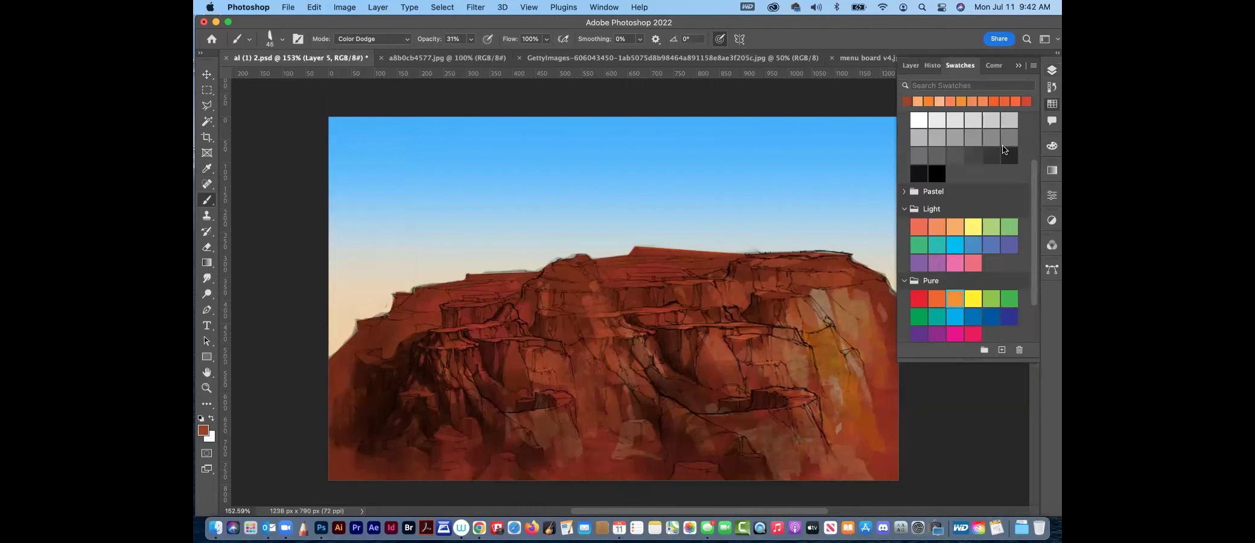
pyautogui.click(955, 226)
pyautogui.click(1052, 70)
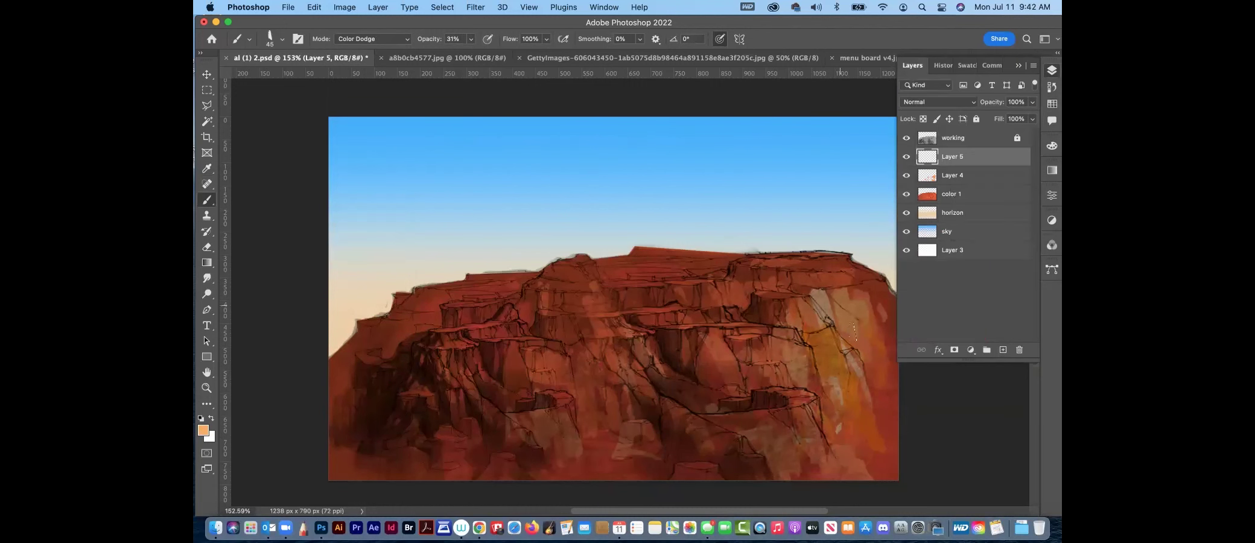
pyautogui.moveTo(872, 384); pyautogui.dragTo(862, 327)
# Pick the last recently used swatch, a reddish orange (fe6732), as the foreground color
pyautogui.click(1053, 105)
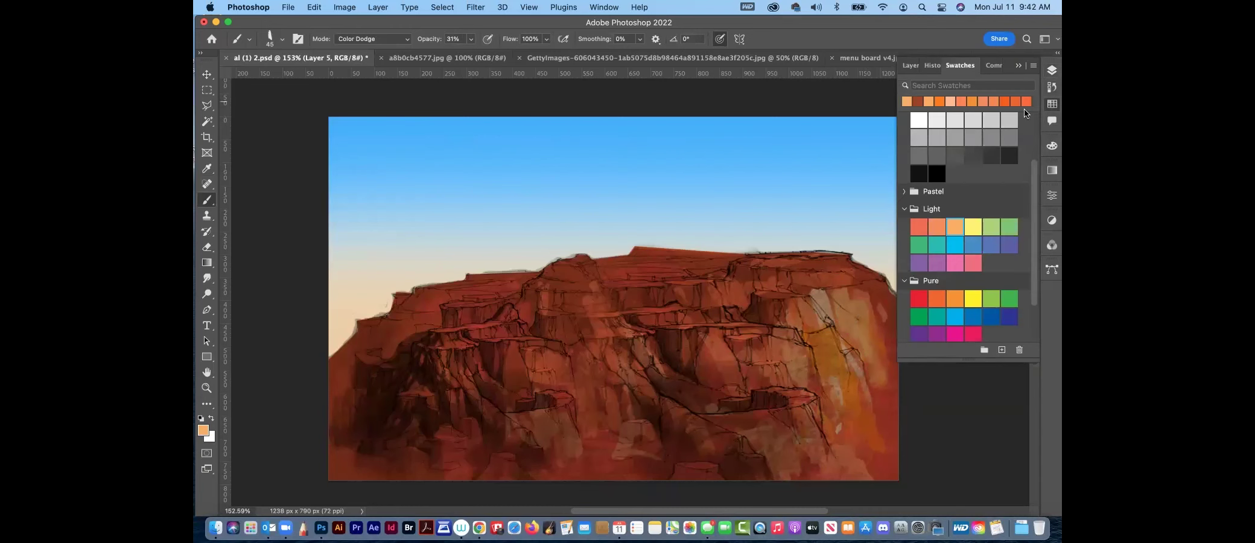
pyautogui.click(1026, 101)
pyautogui.click(1053, 105)
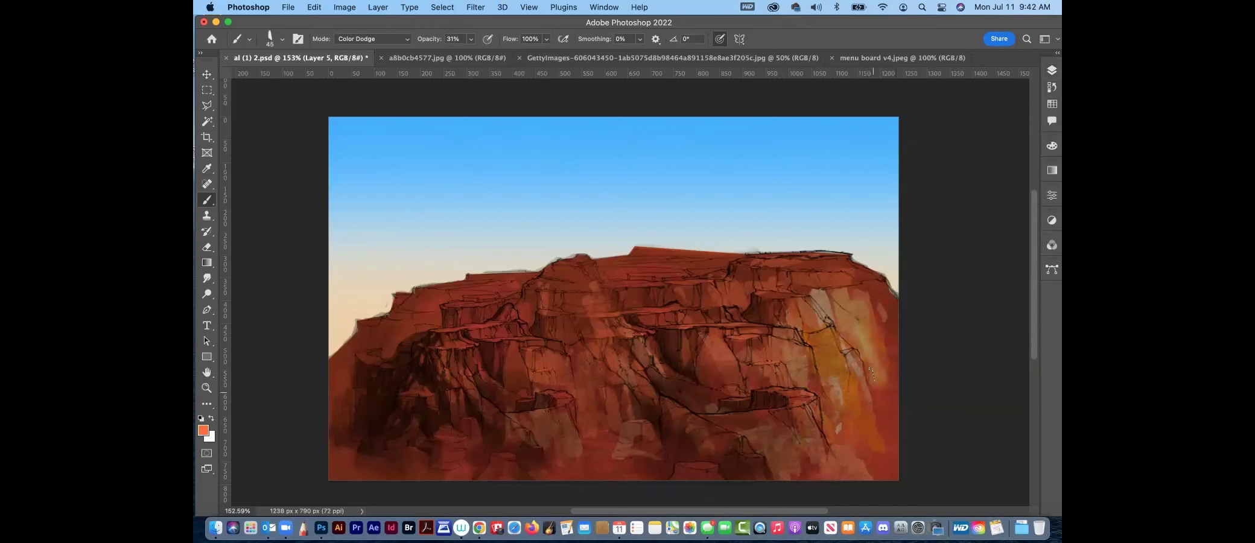
# Set the brush mode to Dissolve and raise the brush opacity to 100%
pyautogui.click(391, 42)
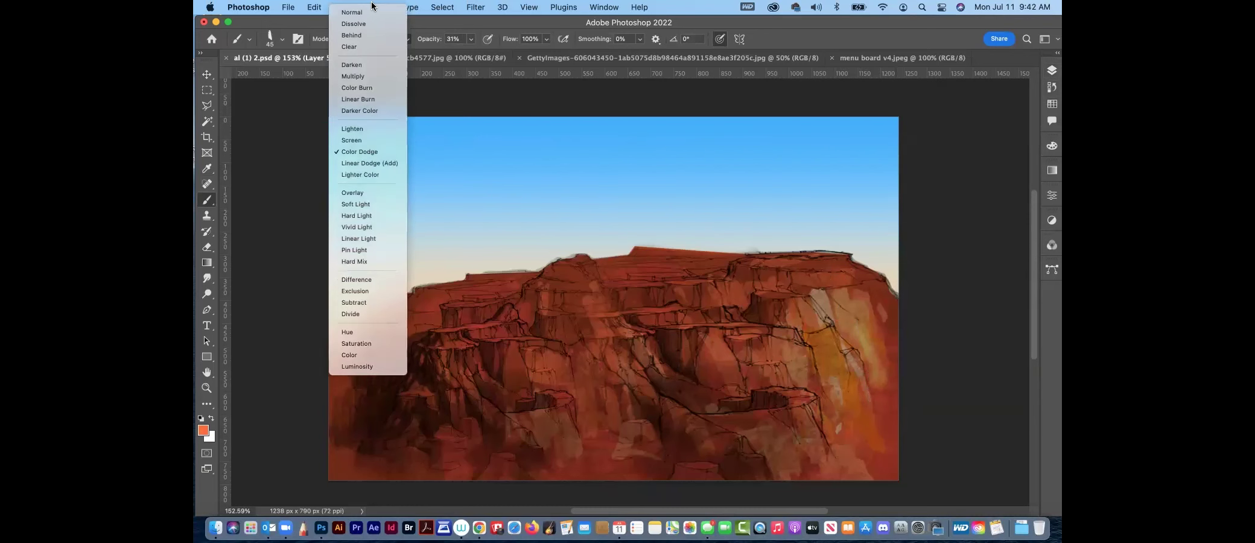
pyautogui.click(369, 23)
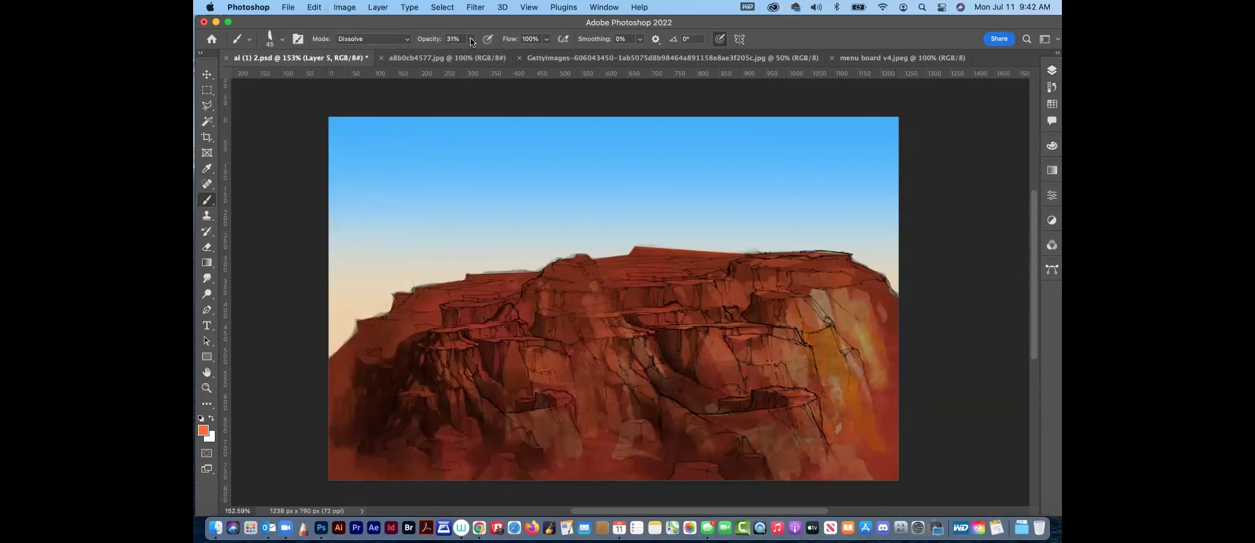
pyautogui.moveTo(472, 41); pyautogui.dragTo(848, 300)
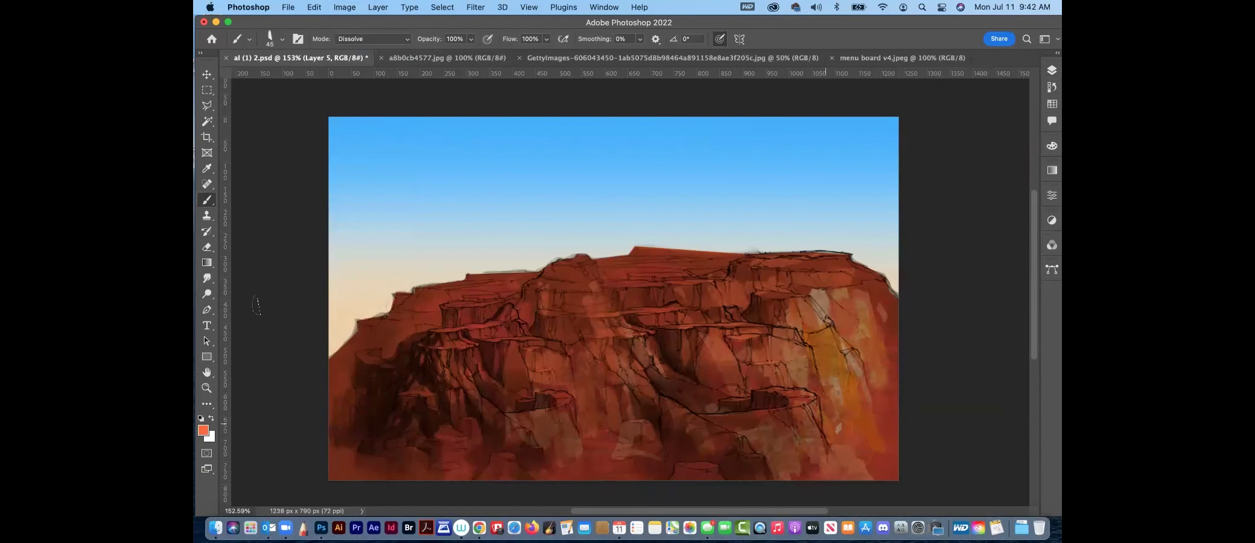
# Try adjusting the foreground orange's hue in the Color Picker
pyautogui.click(203, 430)
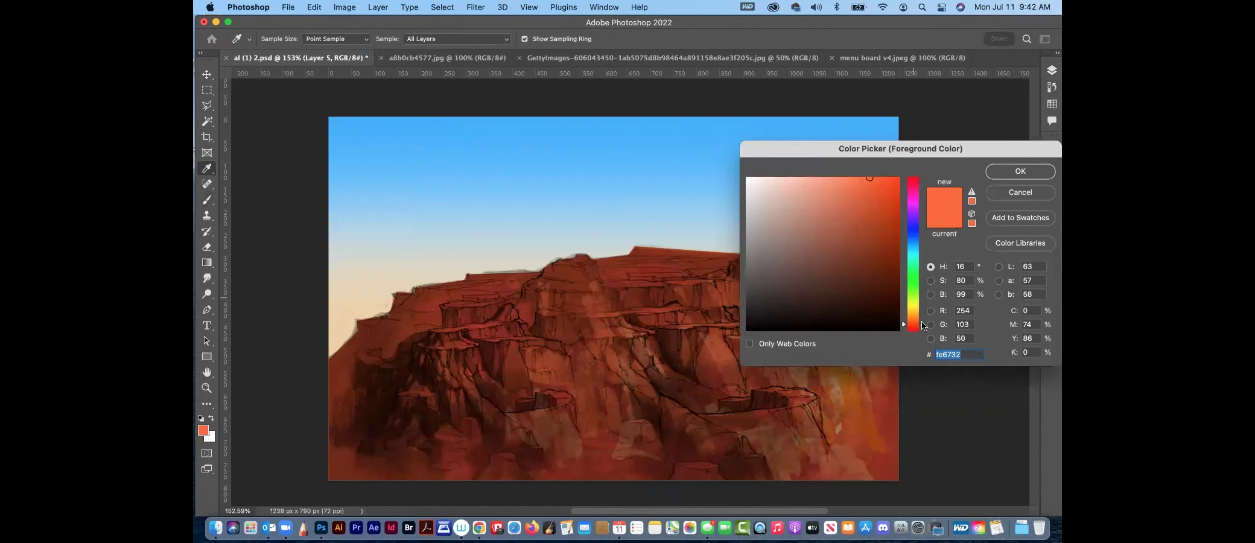
pyautogui.click(922, 327)
pyautogui.press('Return')
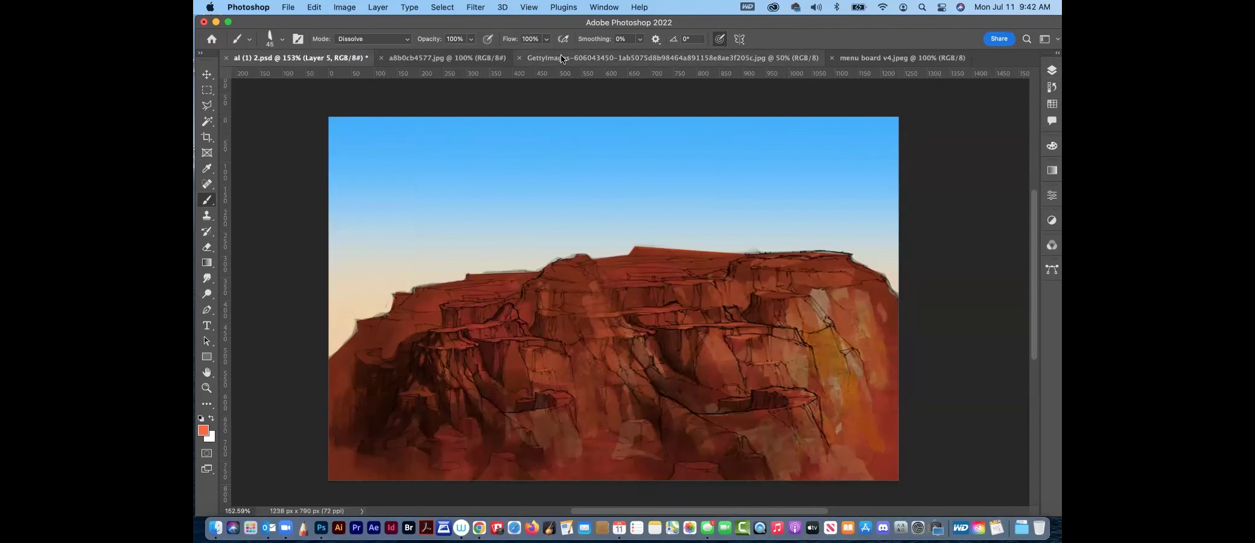
# Sample a sunlit orange from the large butte in menu board v4.jpeg as the foreground color and return to the canyon drawing
pyautogui.click(610, 58)
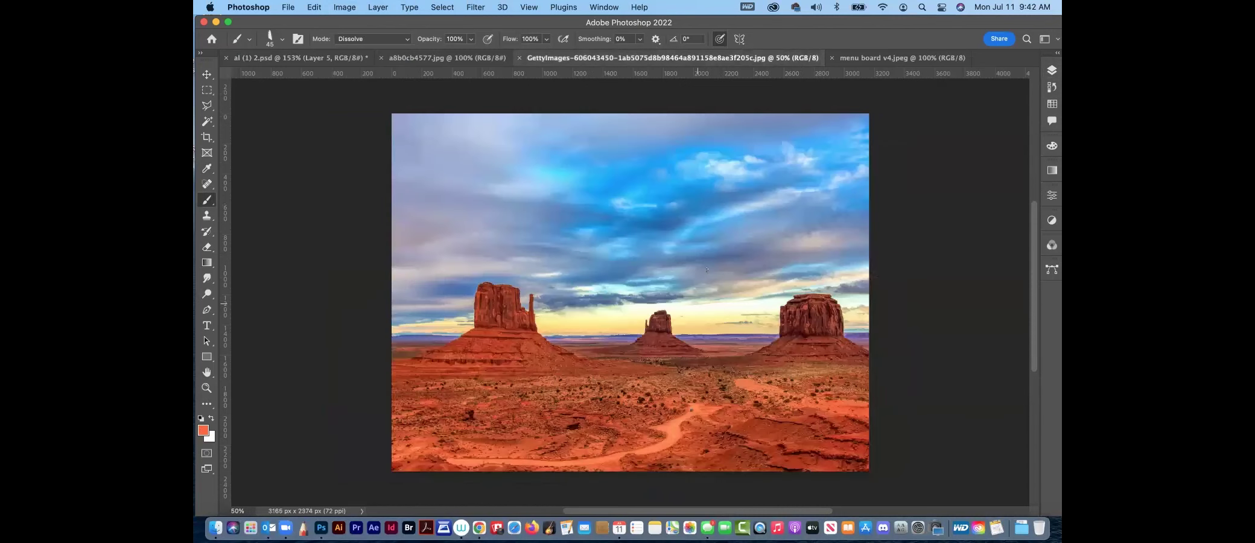
pyautogui.click(875, 58)
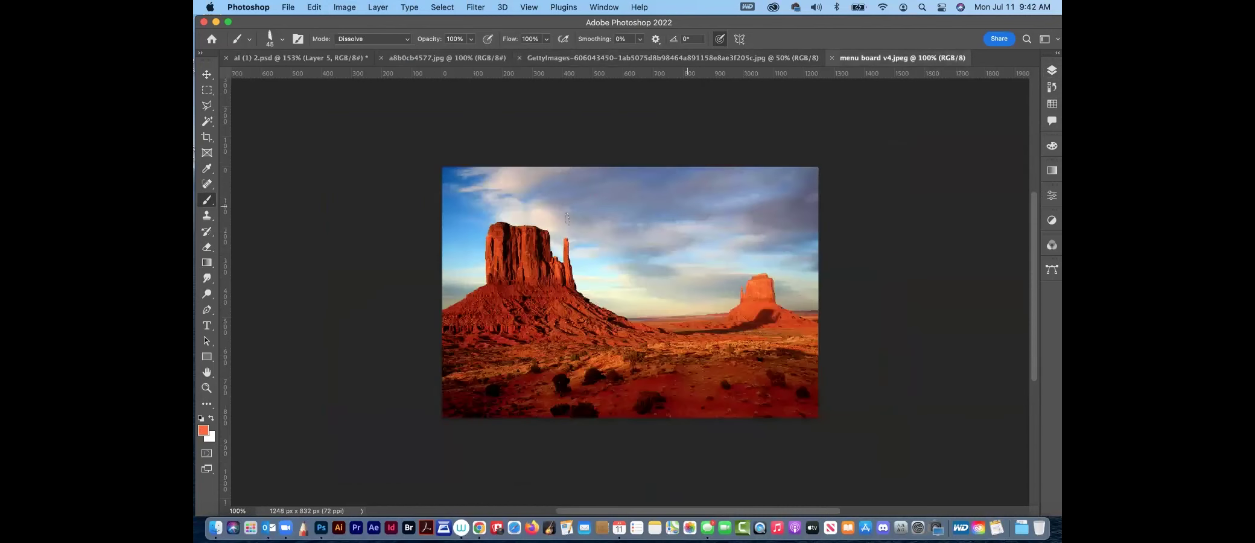
pyautogui.keyDown('alt'); pyautogui.click(499, 240); pyautogui.keyUp('alt')
pyautogui.keyDown('alt'); pyautogui.click(490, 241); pyautogui.keyUp('alt')
pyautogui.hotkey('ctrl', 'Tab')
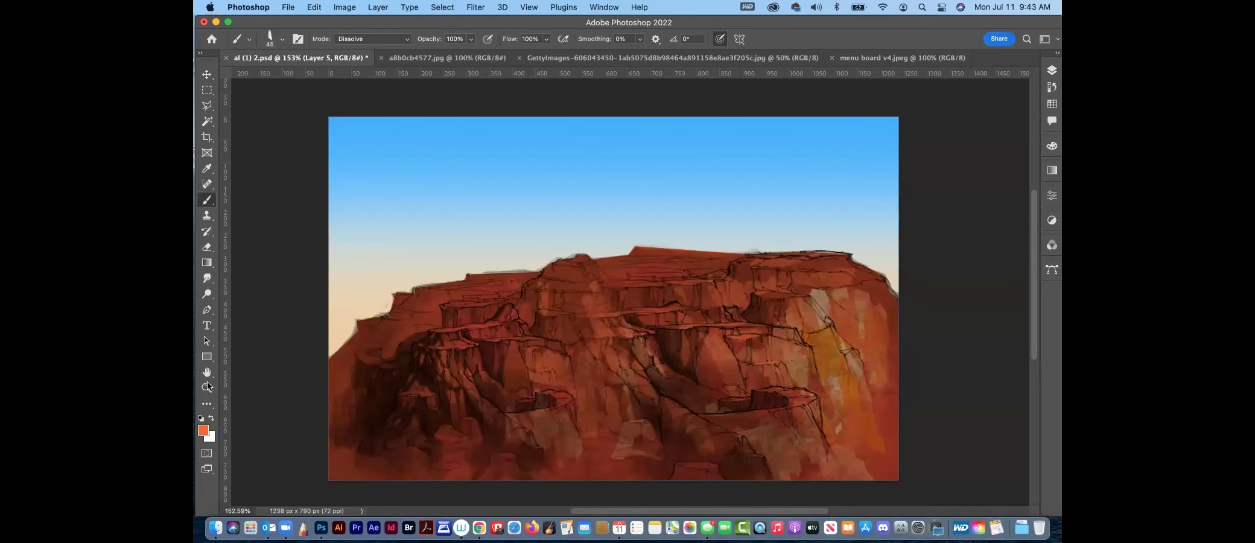
# Move Layer 5 above the working layer and paint bright orange over the right cliff face
pyautogui.click(1053, 70)
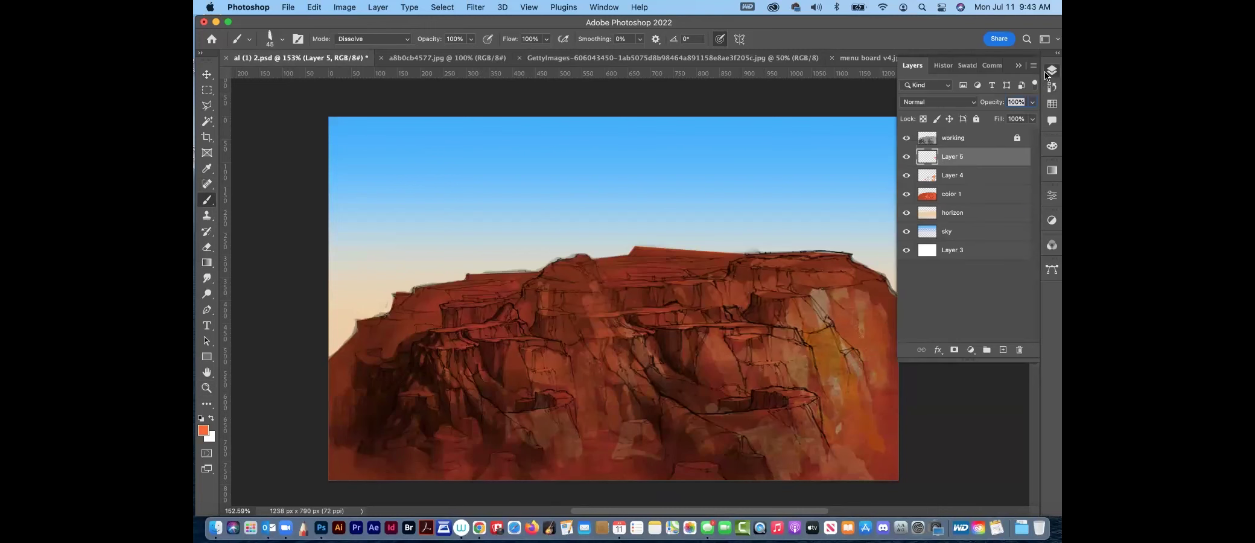
pyautogui.moveTo(968, 163); pyautogui.dragTo(978, 129)
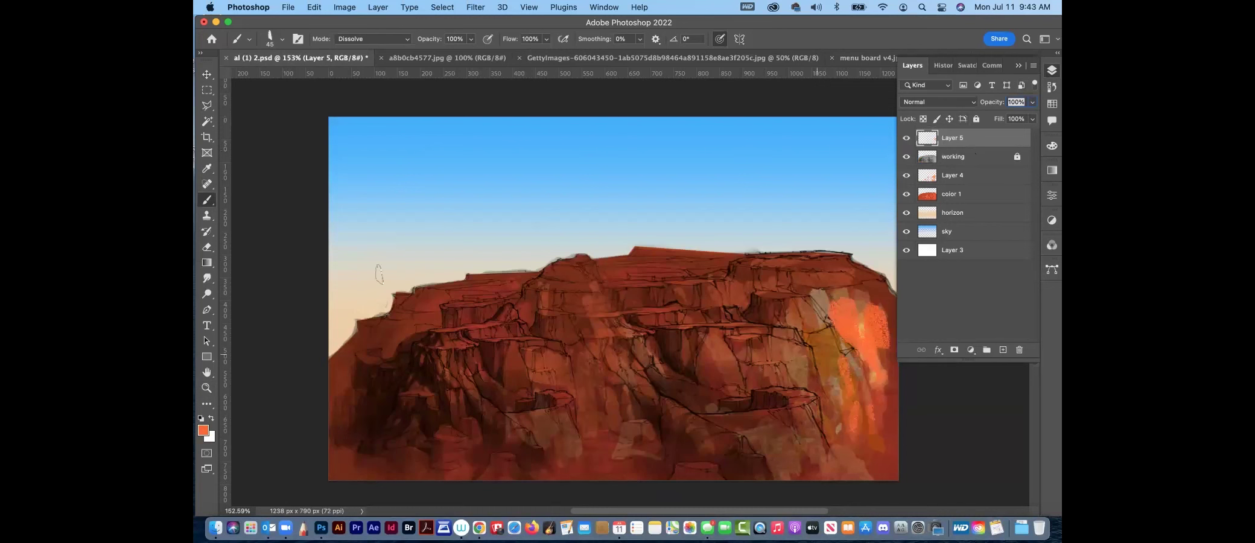
# Blend the orange paint on the right cliff face with the Smudge tool, following the rock down to its base
pyautogui.click(207, 278)
pyautogui.moveTo(849, 308)
pyautogui.mouseDown()
pyautogui.moveTo(854, 297)
pyautogui.moveTo(837, 323)
pyautogui.moveTo(880, 340)
pyautogui.mouseUp()
pyautogui.moveTo(851, 278)
pyautogui.mouseDown()
pyautogui.moveTo(887, 341)
pyautogui.moveTo(845, 352)
pyautogui.moveTo(840, 441)
pyautogui.mouseUp()
pyautogui.moveTo(853, 397)
pyautogui.mouseDown()
pyautogui.moveTo(888, 370)
pyautogui.moveTo(850, 306)
pyautogui.moveTo(895, 318)
pyautogui.mouseUp()
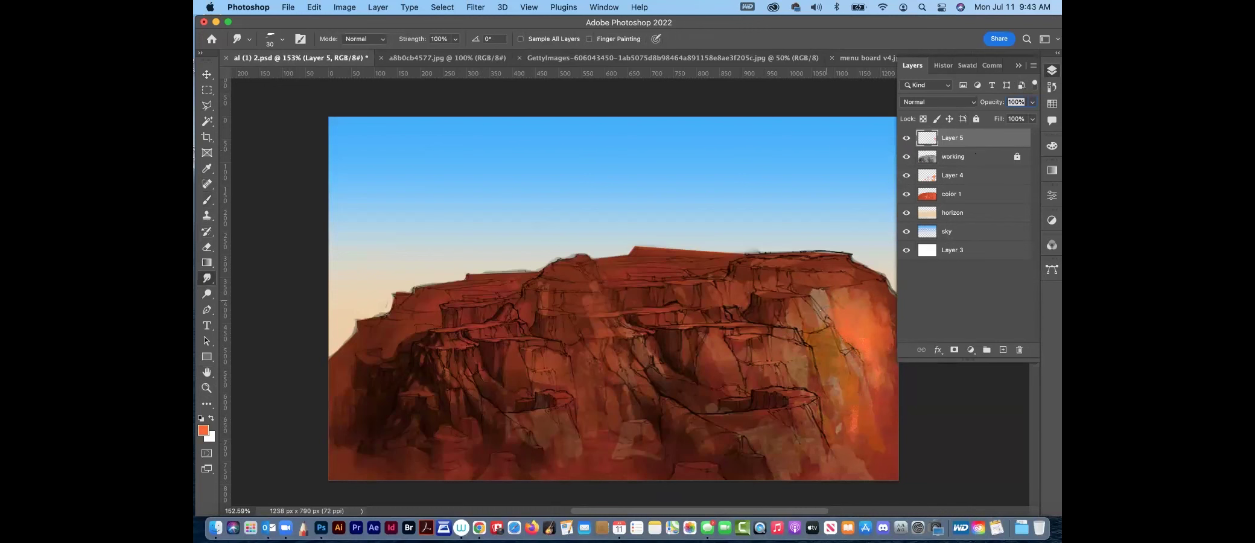
pyautogui.moveTo(845, 422)
pyautogui.mouseDown()
pyautogui.moveTo(882, 399)
pyautogui.moveTo(889, 453)
pyautogui.moveTo(838, 419)
pyautogui.mouseUp()
# Brush more orange along the inner edge of the right cliff and set Layer 5's blend mode to Lighten
pyautogui.press('b')
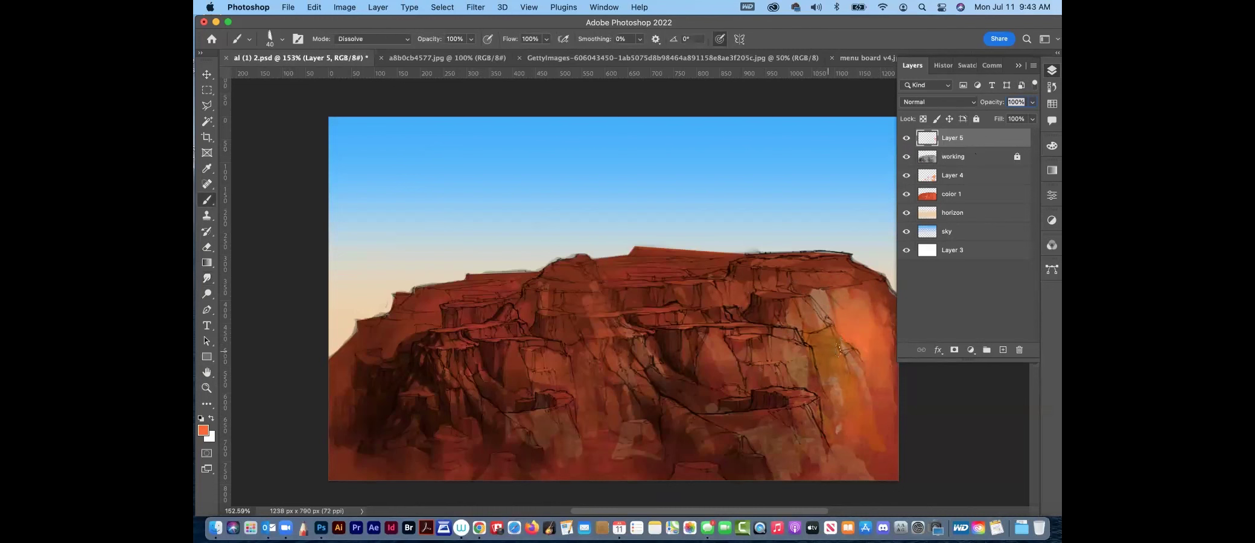
pyautogui.moveTo(831, 338); pyautogui.dragTo(847, 375)
pyautogui.moveTo(824, 336)
pyautogui.mouseDown()
pyautogui.moveTo(811, 335)
pyautogui.moveTo(832, 332)
pyautogui.moveTo(826, 375)
pyautogui.mouseUp()
pyautogui.click(946, 101)
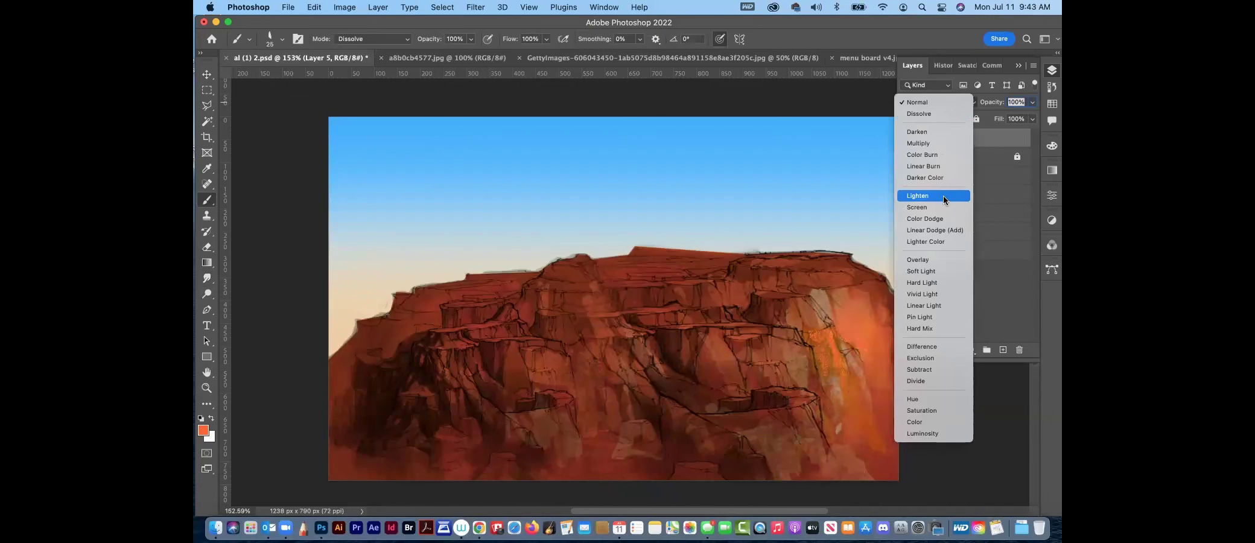
pyautogui.press('Return')
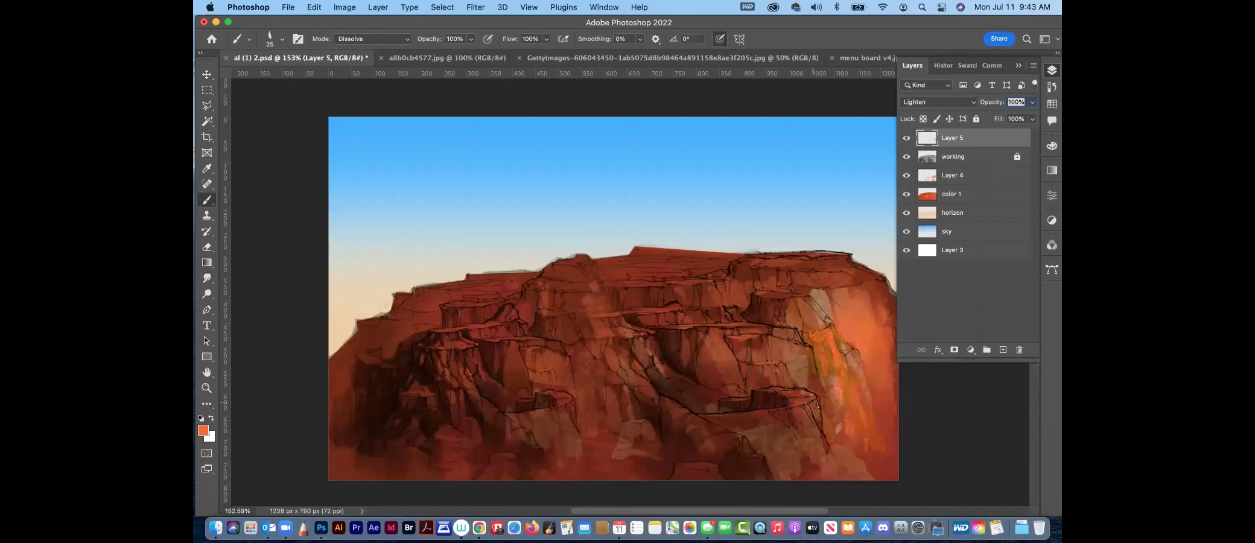
# Paint orange highlights on the lower right ledge, the upper rim, and the central and left rock faces on Layer 5
pyautogui.moveTo(798, 399)
pyautogui.mouseDown()
pyautogui.moveTo(785, 393)
pyautogui.moveTo(806, 392)
pyautogui.moveTo(796, 426)
pyautogui.moveTo(803, 418)
pyautogui.mouseUp()
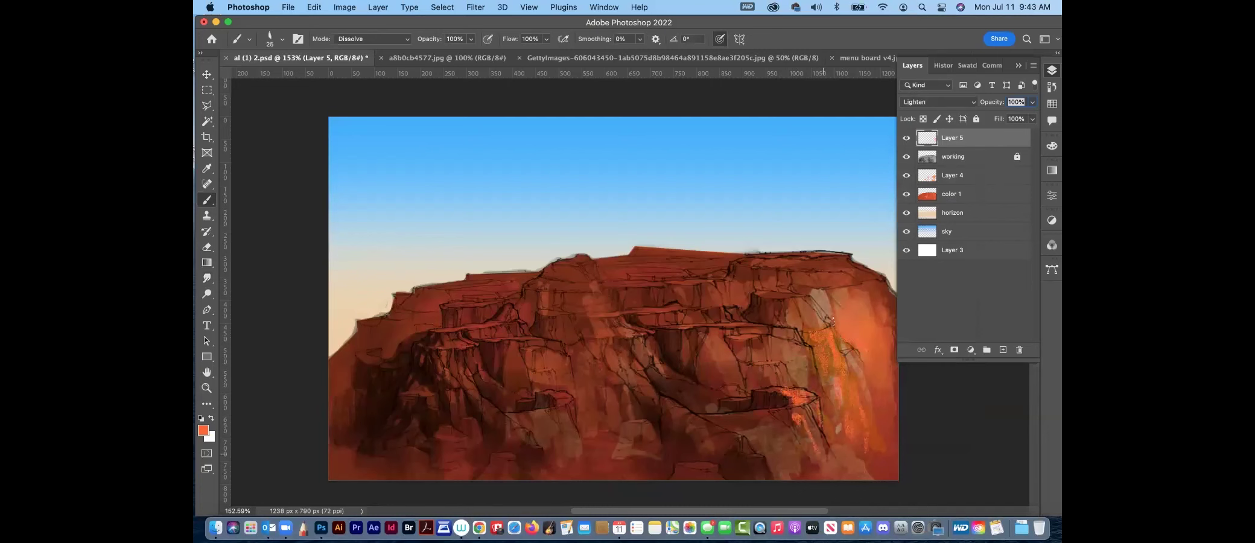
pyautogui.moveTo(787, 302)
pyautogui.mouseDown()
pyautogui.moveTo(772, 297)
pyautogui.moveTo(789, 295)
pyautogui.mouseUp()
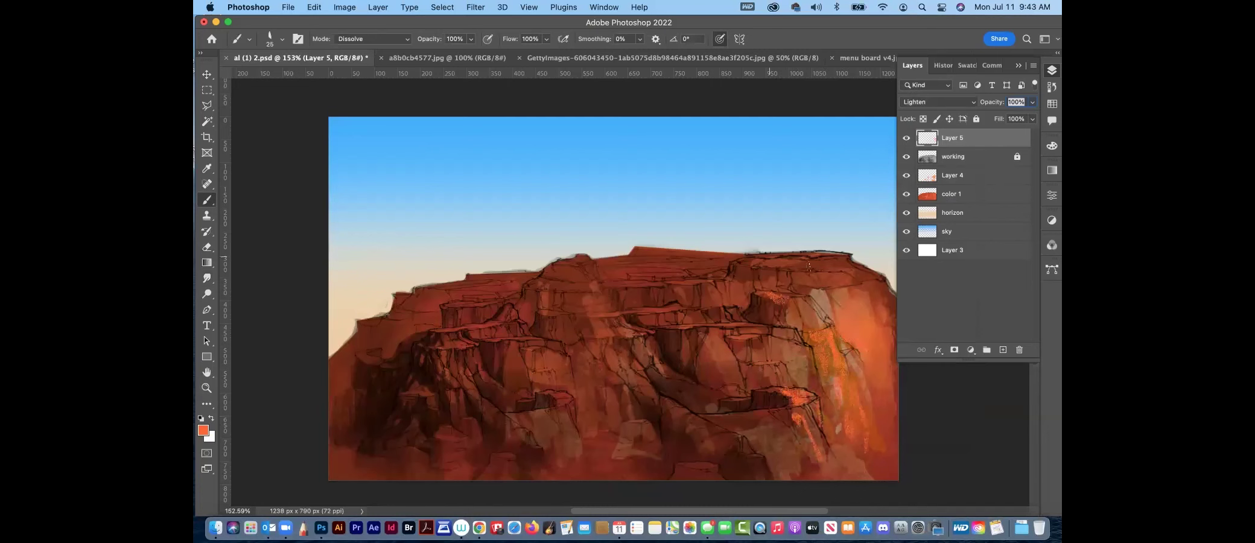
pyautogui.moveTo(786, 261); pyautogui.dragTo(770, 260)
pyautogui.moveTo(680, 326); pyautogui.dragTo(740, 384)
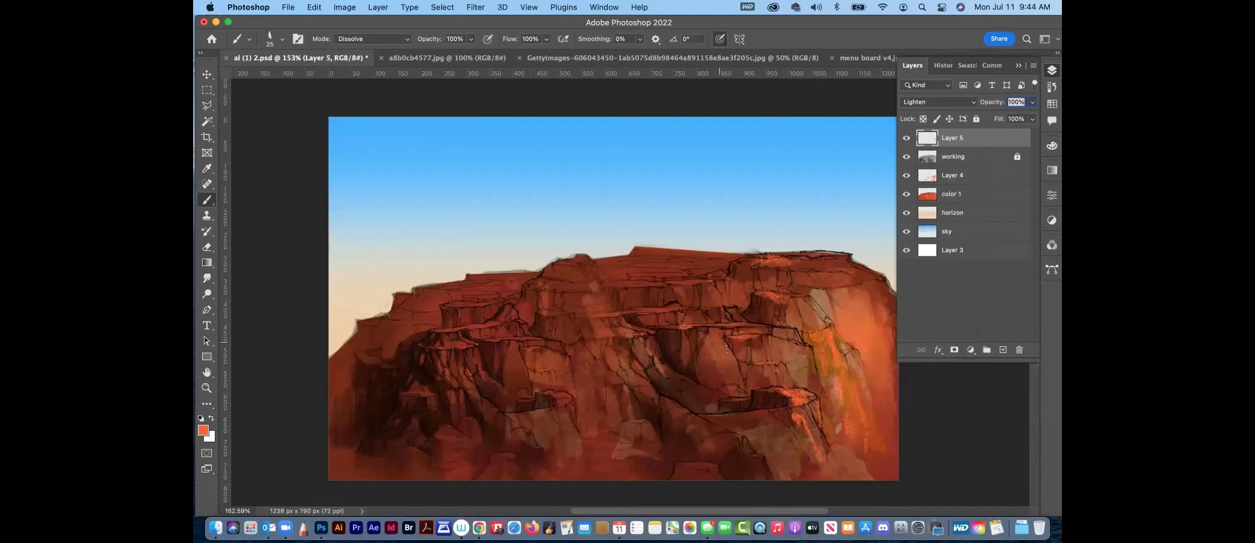
pyautogui.moveTo(618, 350); pyautogui.dragTo(601, 403)
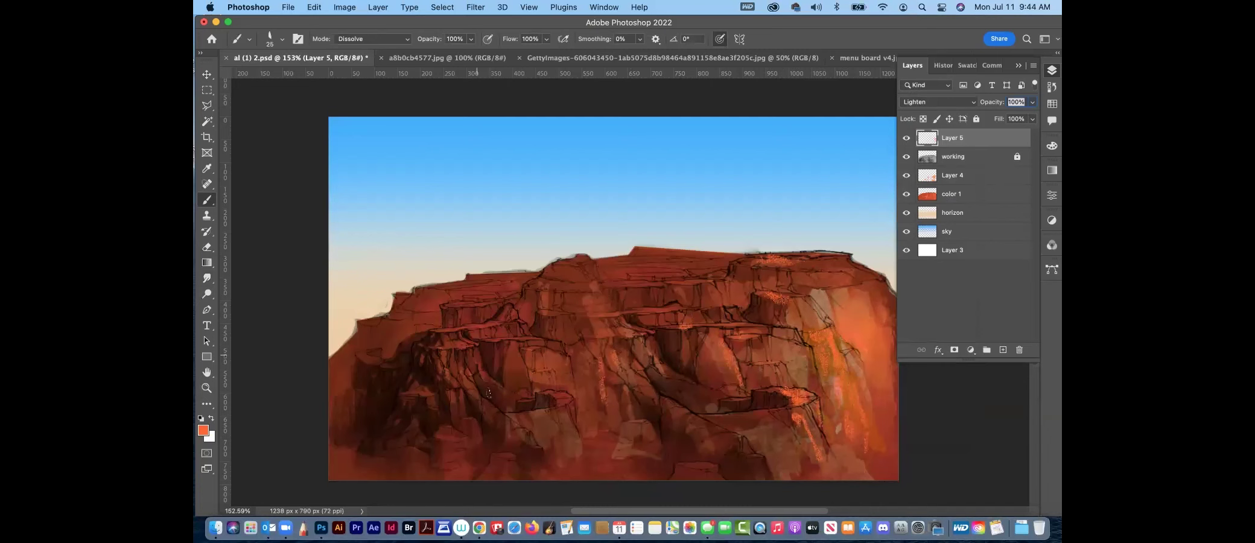
pyautogui.moveTo(486, 369); pyautogui.dragTo(465, 408)
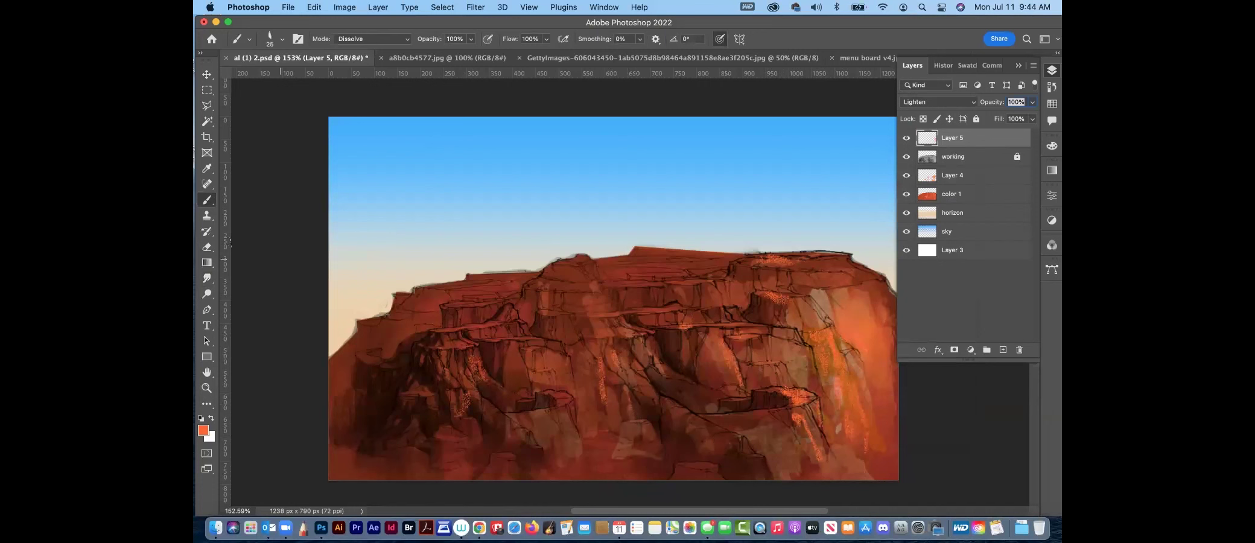
# Smudge the highlights on the lower ledge and the central and left rocks, briefly hiding the working layer to check the color beneath
pyautogui.click(206, 278)
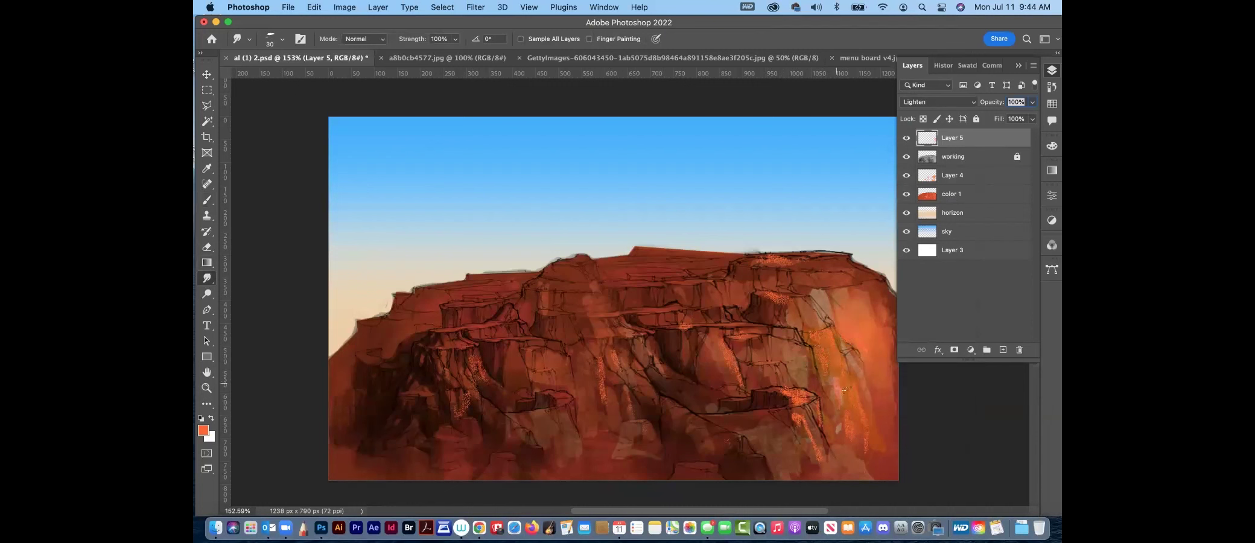
pyautogui.moveTo(776, 394); pyautogui.dragTo(798, 398)
pyautogui.moveTo(602, 363); pyautogui.dragTo(604, 390)
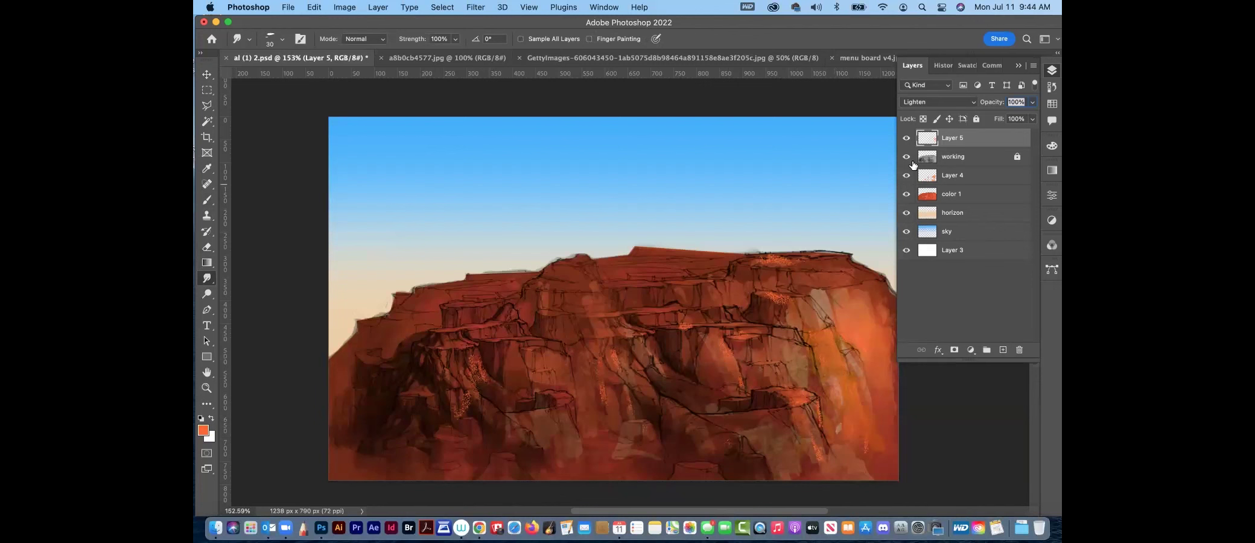
pyautogui.click(906, 158)
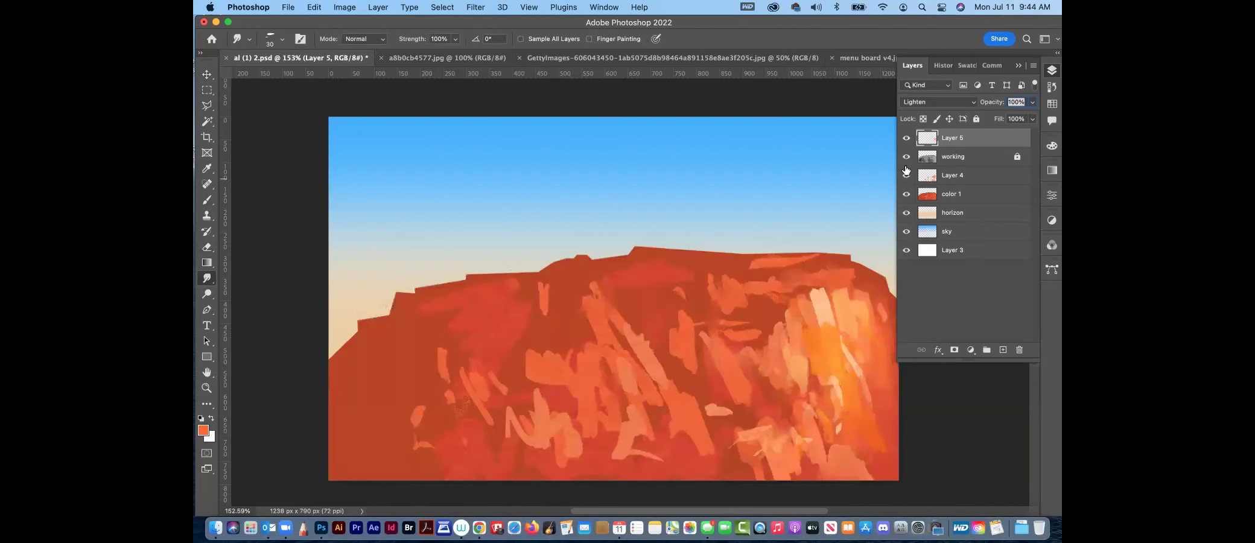
pyautogui.click(906, 158)
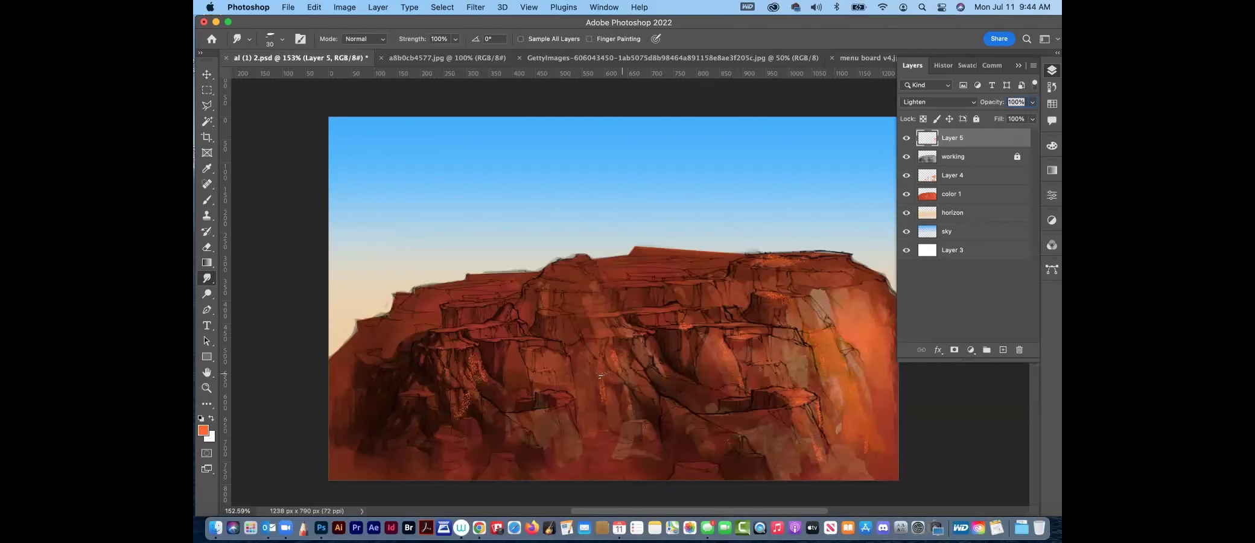
pyautogui.moveTo(468, 398); pyautogui.dragTo(471, 415)
# Choose the brush preset Sampled Brush 1 3 and reduce its size to 70 px
pyautogui.click(208, 204)
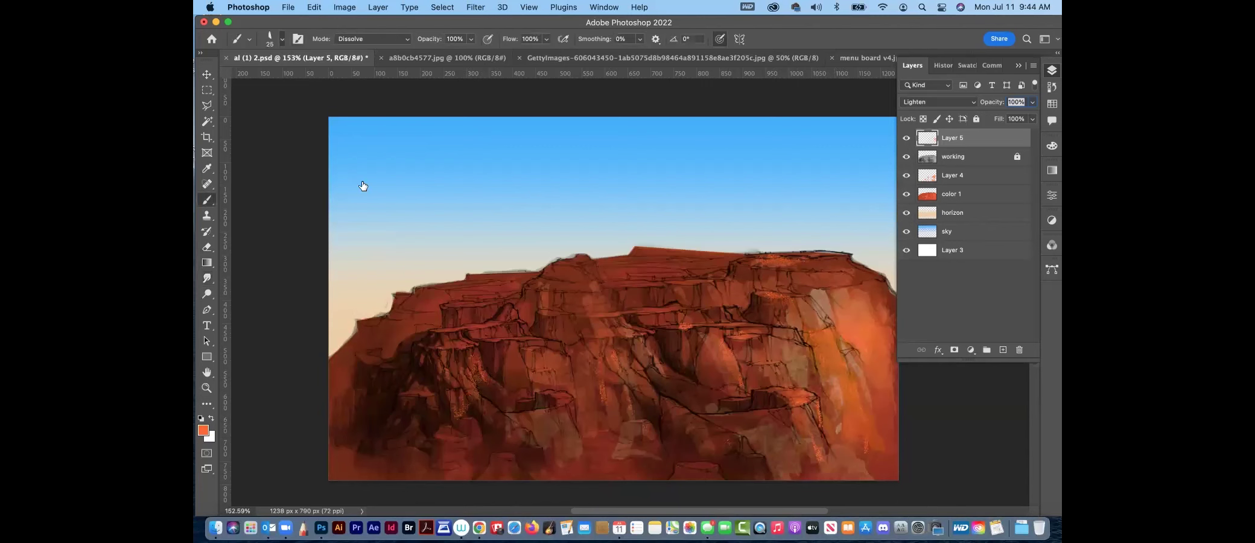
pyautogui.rightClick(362, 187)
pyautogui.moveTo(526, 251); pyautogui.dragTo(529, 327)
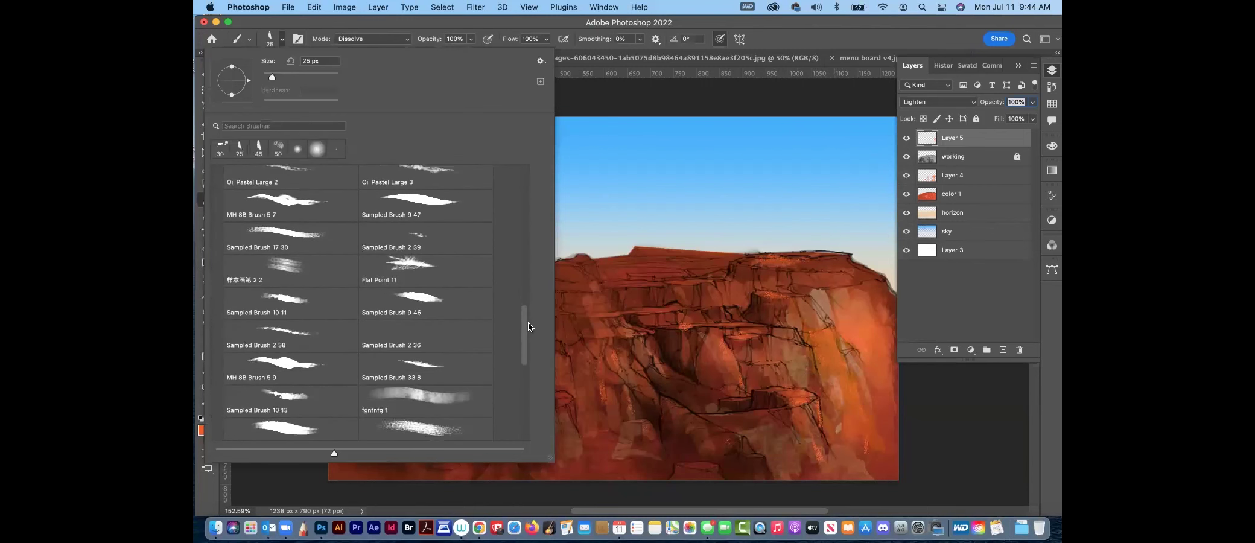
pyautogui.scroll(-5, 481, 348)
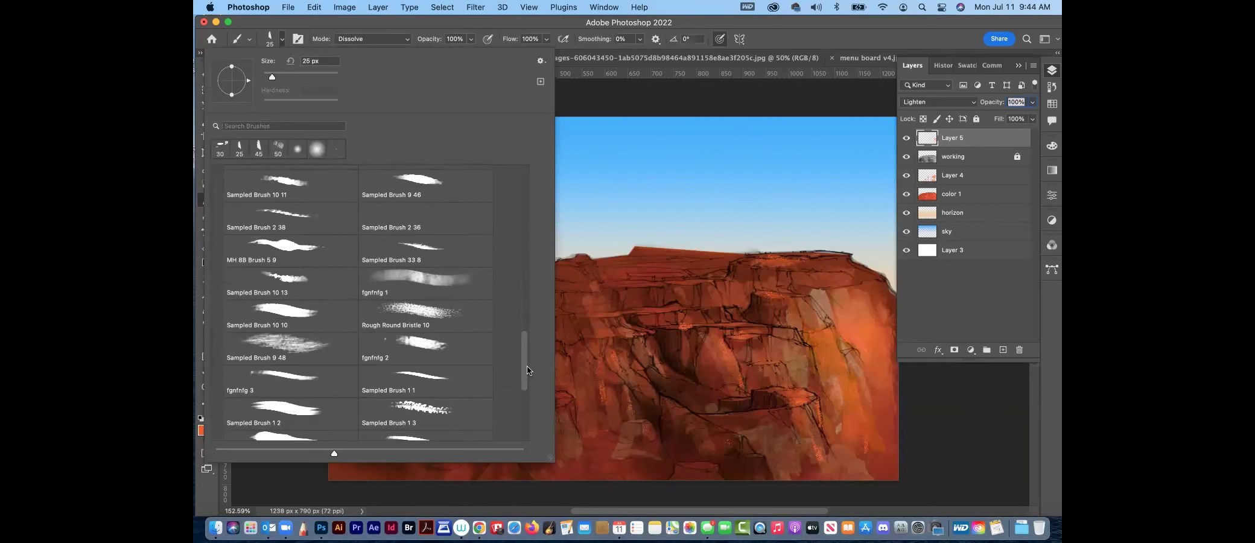
pyautogui.click(439, 336)
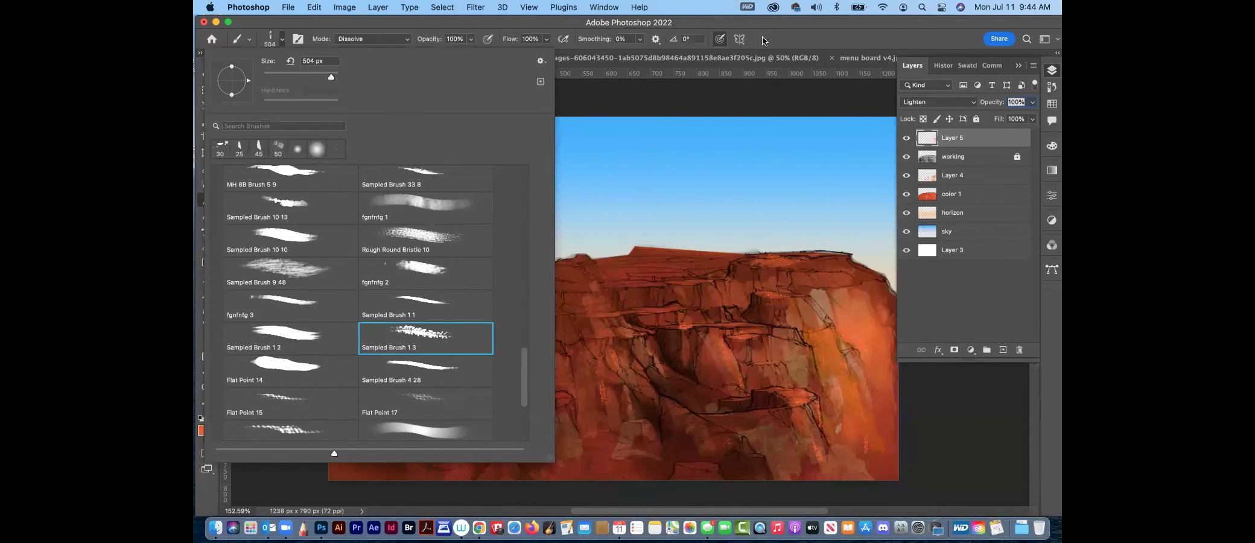
pyautogui.moveTo(769, 30); pyautogui.dragTo(768, 35)
pyautogui.press('[')
pyautogui.press('[')
pyautogui.press('[')
pyautogui.press('[')
pyautogui.moveTo(628, 353); pyautogui.dragTo(628, 399)
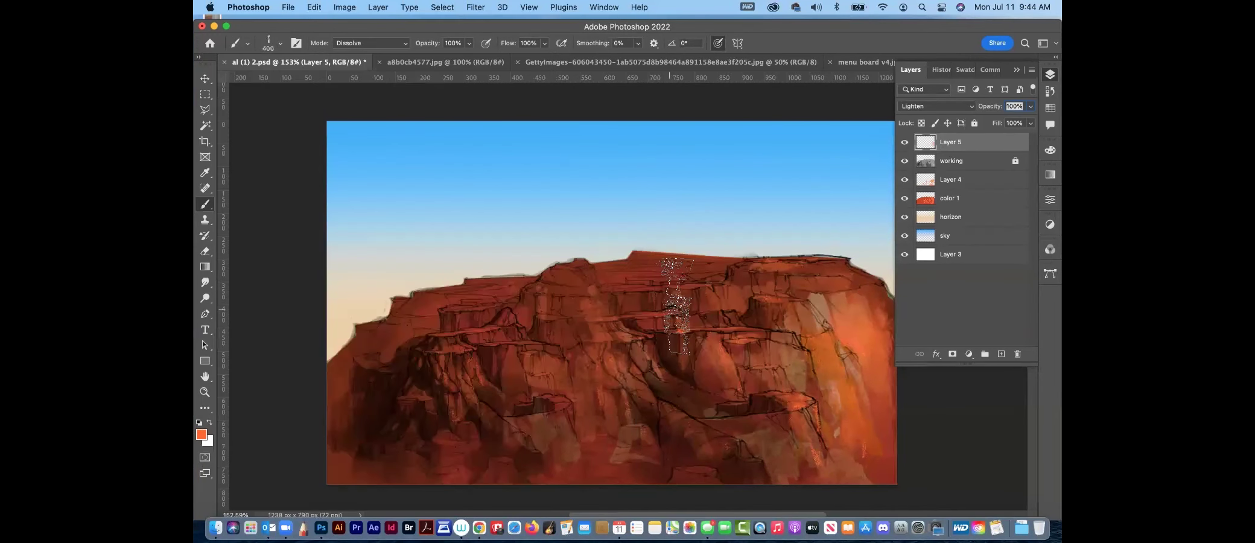
pyautogui.press('[')
pyautogui.press('[')
pyautogui.press('[')
pyautogui.press('[')
pyautogui.press('[')
pyautogui.press('[')
pyautogui.press('[')
# Paint textured orange marks on the central column, the slope below the lower right ledge, the upper right ledge and the rocks left of center
pyautogui.moveTo(714, 361); pyautogui.dragTo(717, 377)
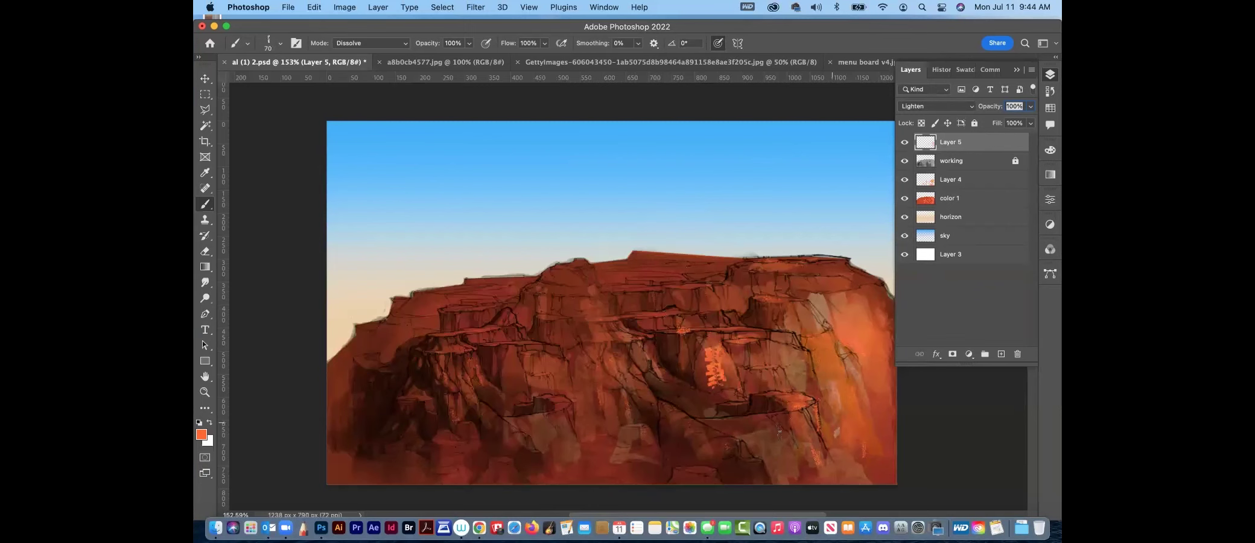
pyautogui.moveTo(777, 430); pyautogui.dragTo(787, 464)
pyautogui.moveTo(732, 412); pyautogui.dragTo(785, 474)
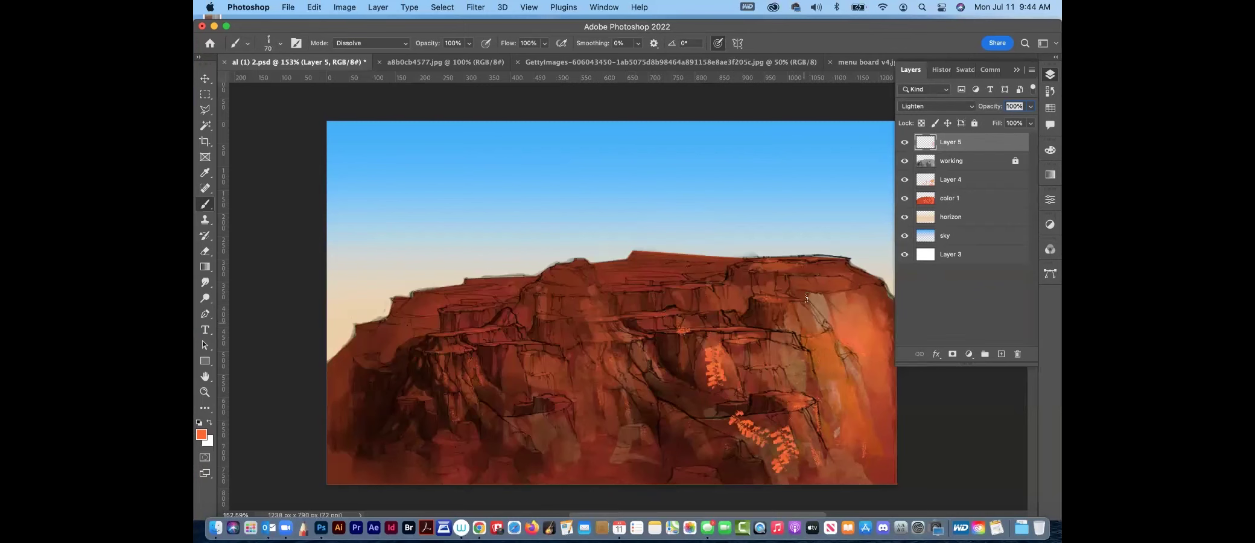
pyautogui.moveTo(766, 297); pyautogui.dragTo(780, 309)
pyautogui.moveTo(635, 391)
pyautogui.mouseDown()
pyautogui.moveTo(632, 416)
pyautogui.moveTo(614, 423)
pyautogui.mouseUp()
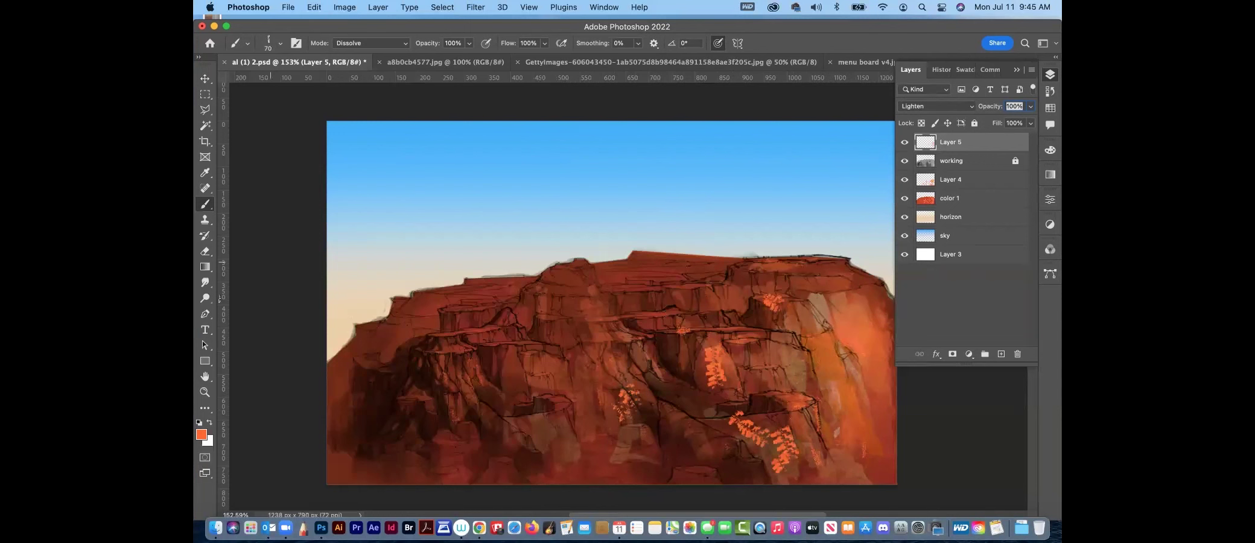
# Smudge the textured orange marks on the central column and lower right slope into the surrounding rock
pyautogui.click(206, 282)
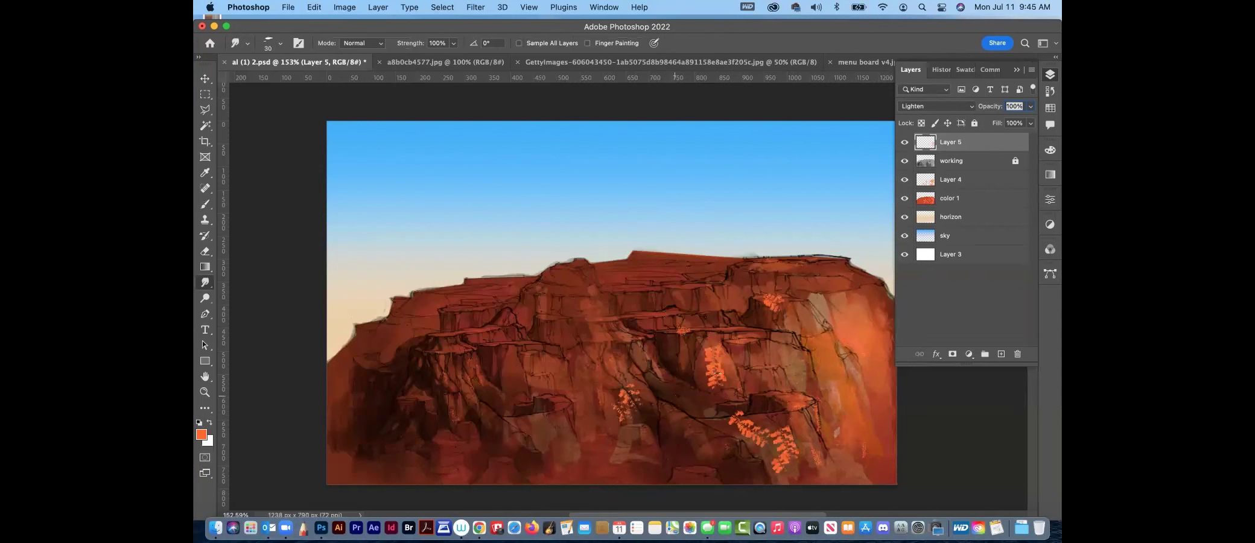
pyautogui.moveTo(716, 370)
pyautogui.mouseDown()
pyautogui.moveTo(713, 347)
pyautogui.moveTo(712, 379)
pyautogui.mouseUp()
pyautogui.moveTo(775, 449); pyautogui.dragTo(723, 414)
pyautogui.moveTo(792, 456); pyautogui.dragTo(781, 449)
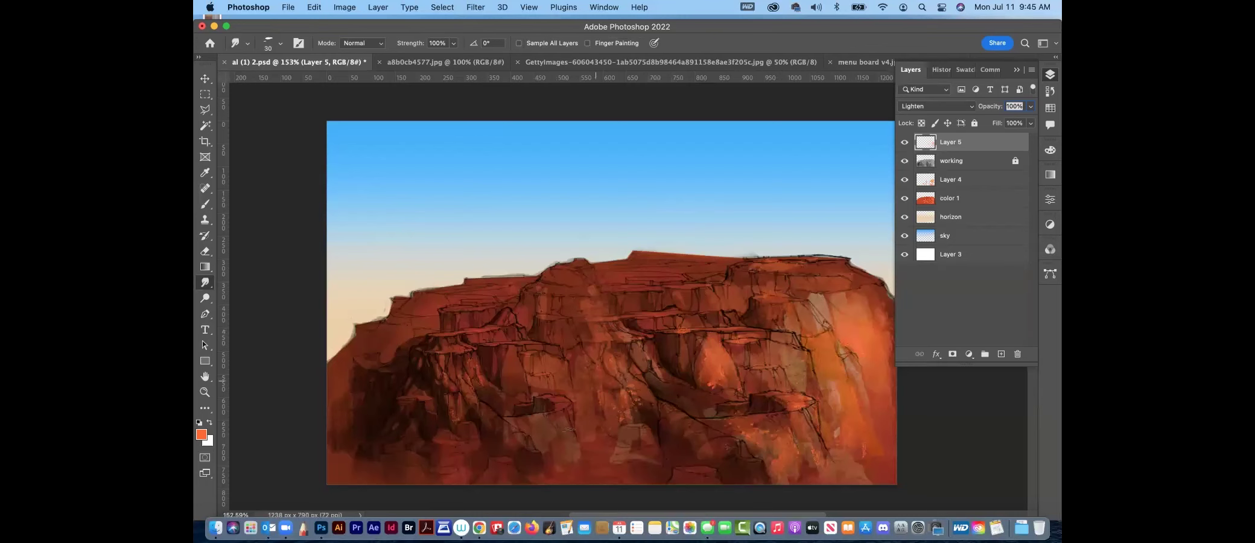
# Pick the second purple swatch in the Light group as the foreground color and add a new layer named cool above Layer 5
pyautogui.click(1051, 109)
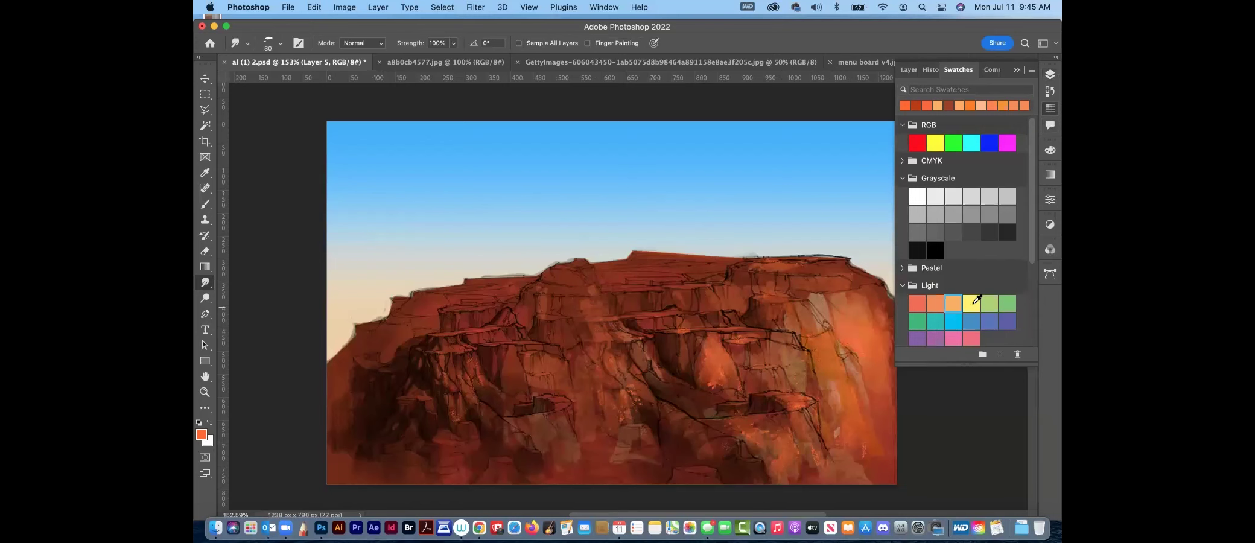
pyautogui.click(935, 338)
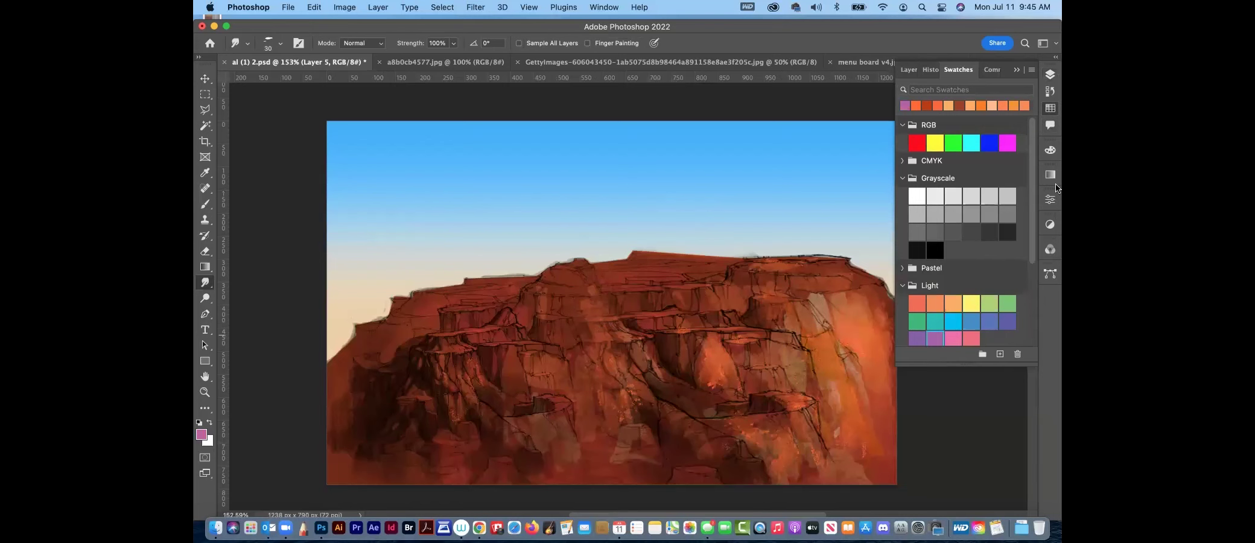
pyautogui.press('F7')
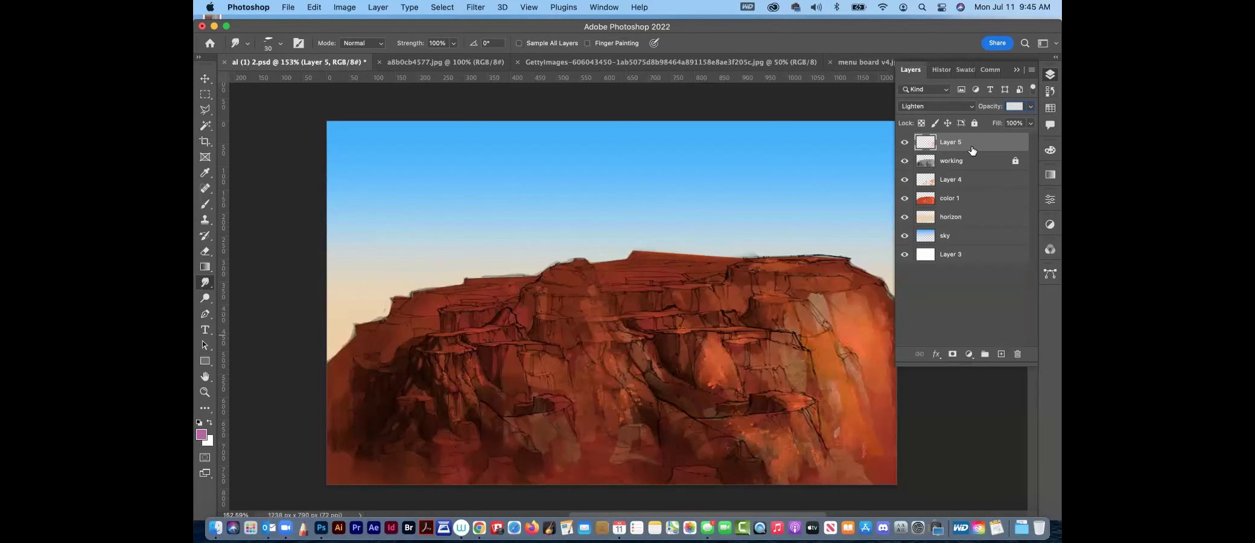
pyautogui.click(999, 355)
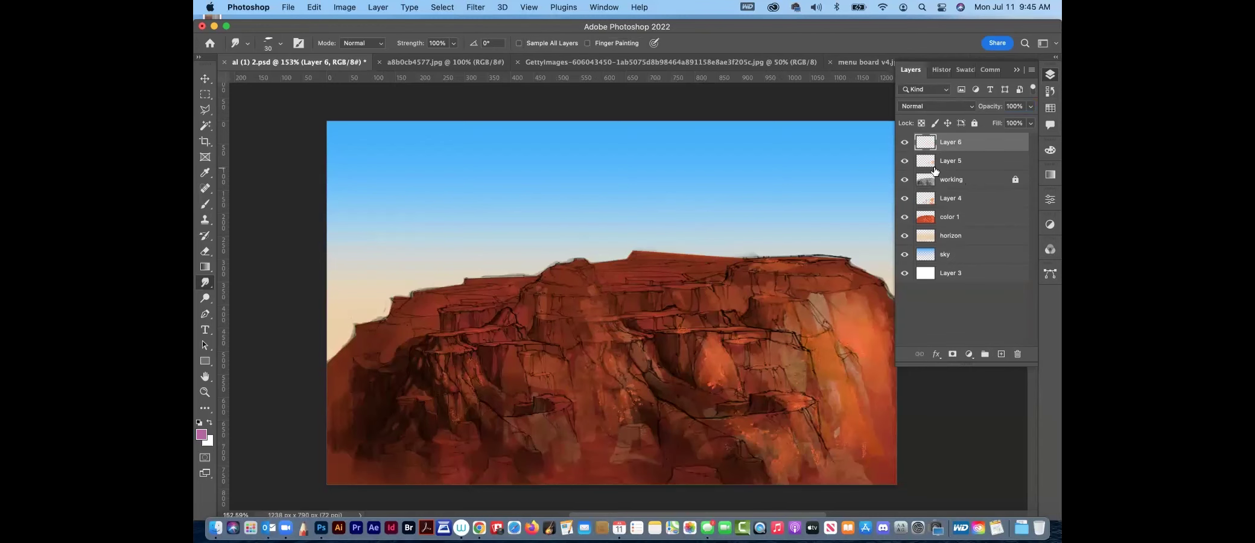
pyautogui.doubleClick(958, 142)
pyautogui.write('cool')
pyautogui.press('Return')
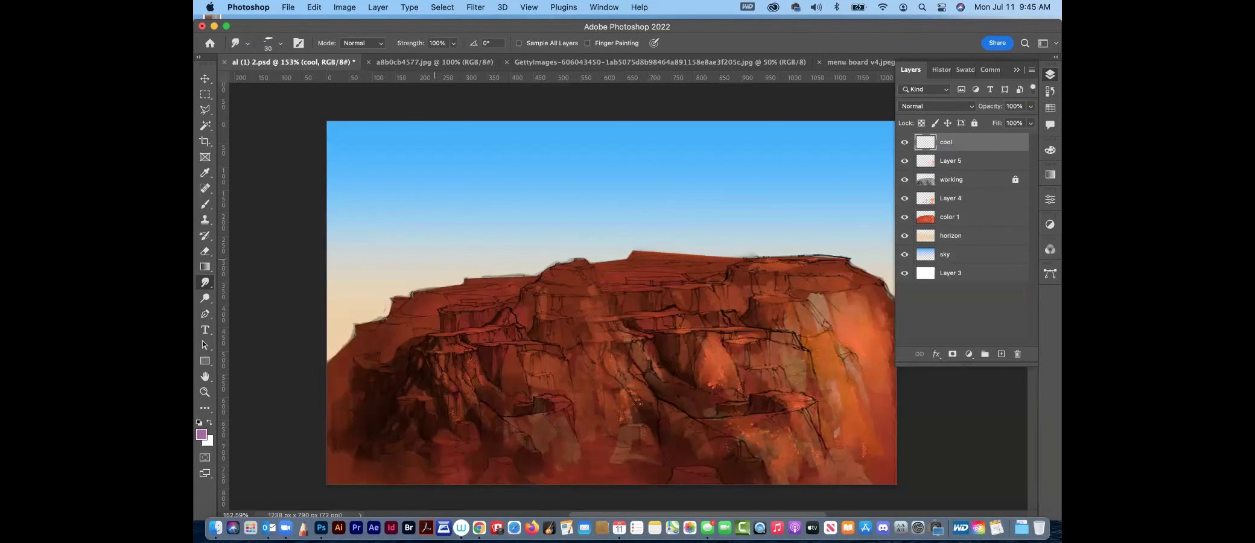
# Choose the brush preset fgnfnfg 1 for the Brush tool and save the document
pyautogui.click(205, 204)
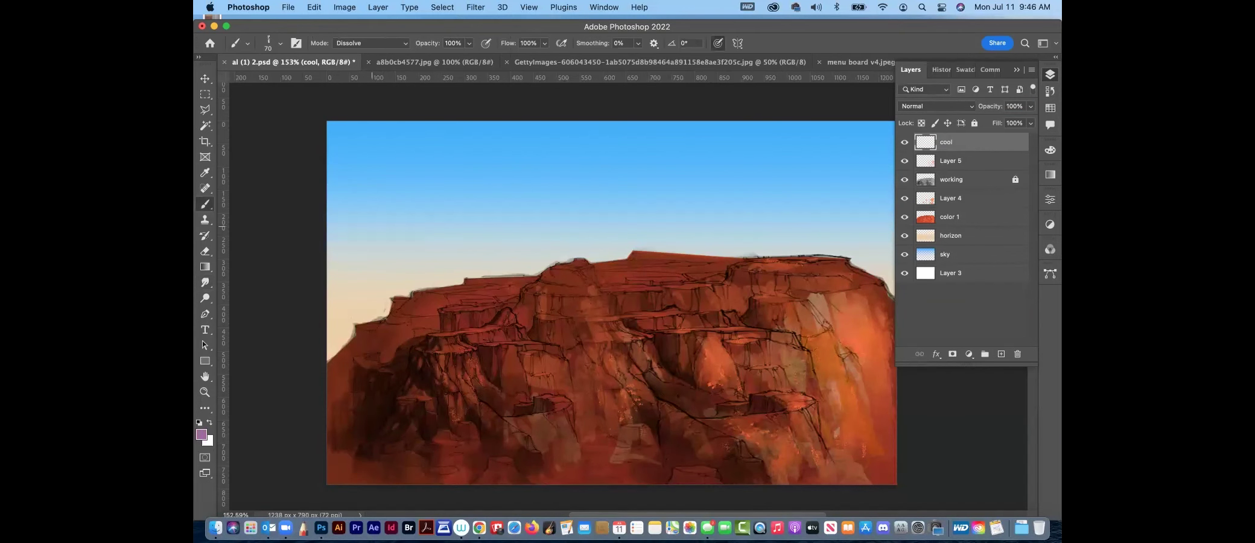
pyautogui.click(280, 42)
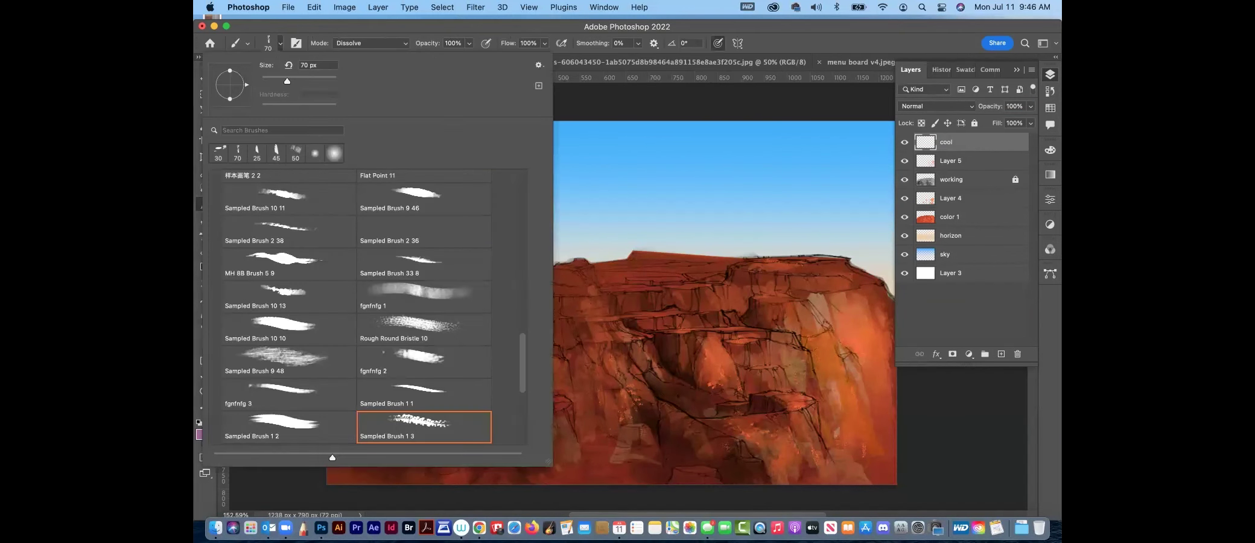
pyautogui.click(425, 296)
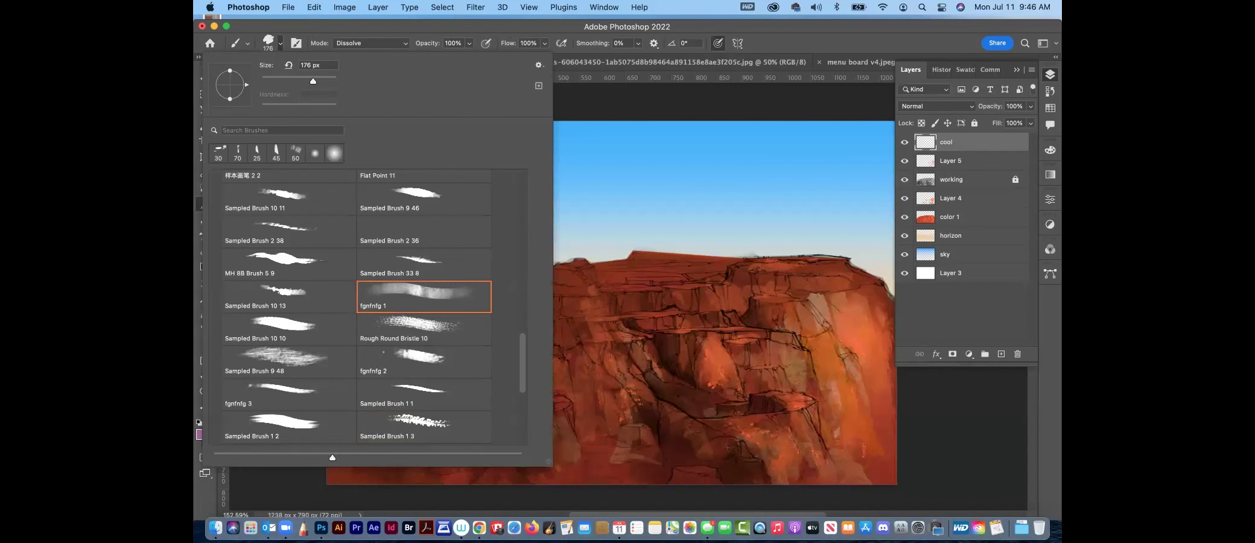
pyautogui.click(536, 26)
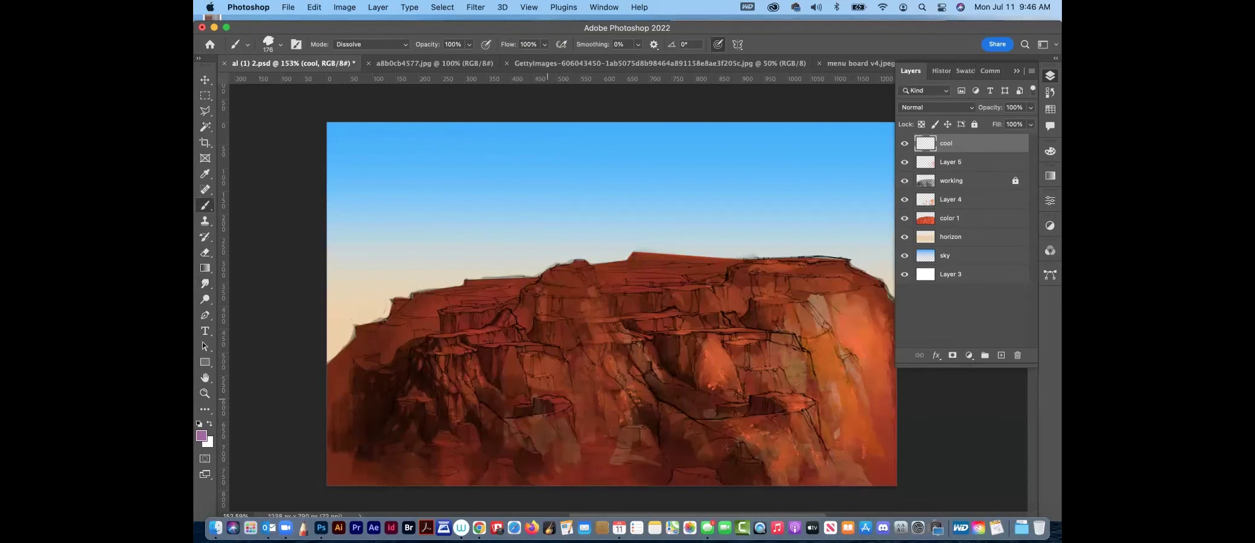
pyautogui.moveTo(536, 28)
pyautogui.mouseDown()
pyautogui.moveTo(534, 202)
pyautogui.moveTo(540, 22)
pyautogui.mouseUp()
pyautogui.press('super+s')
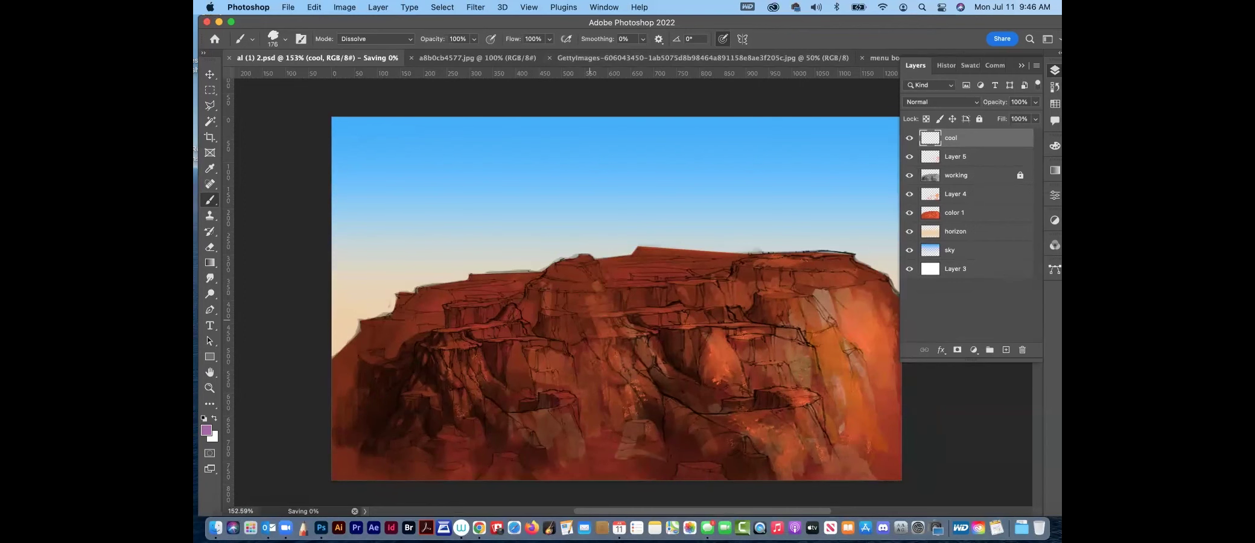
# Reduce the brush to 45 px and paint purple marks on the shadowed rocks in the center, along the lower middle and on the left cliff
pyautogui.moveTo(621, 330); pyautogui.dragTo(613, 402)
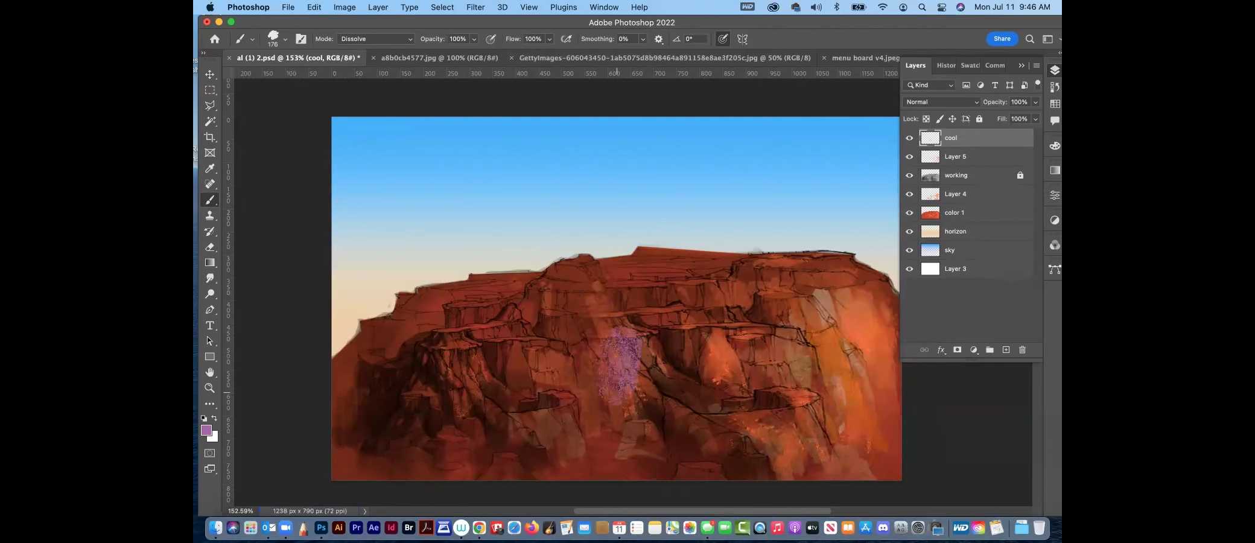
pyautogui.press('super+z')
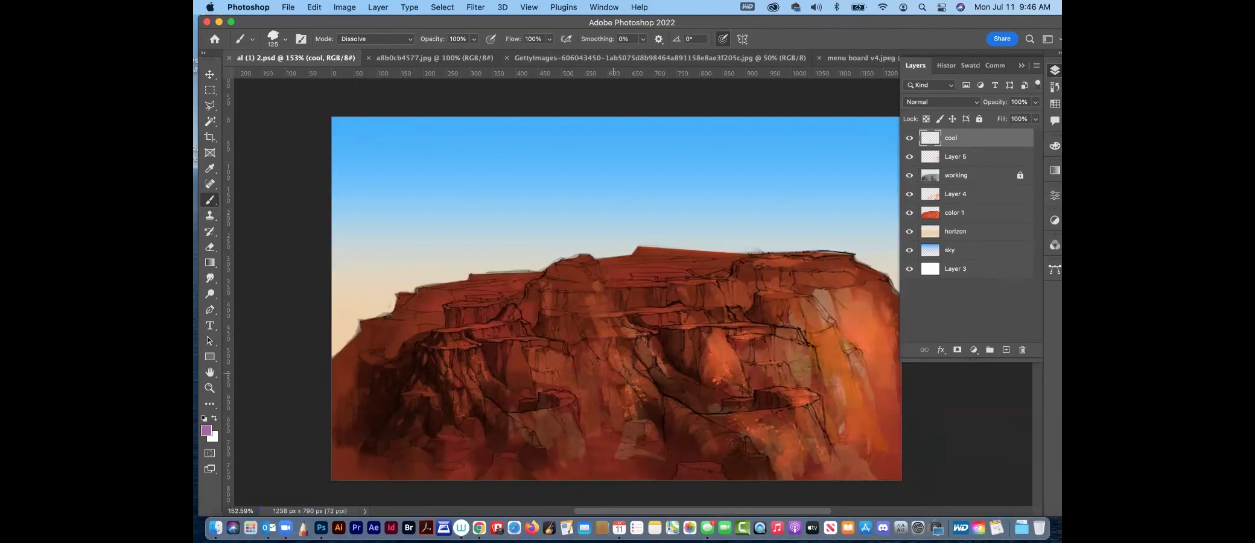
pyautogui.moveTo(607, 429)
pyautogui.mouseDown()
pyautogui.moveTo(600, 392)
pyautogui.moveTo(555, 362)
pyautogui.moveTo(604, 420)
pyautogui.mouseUp()
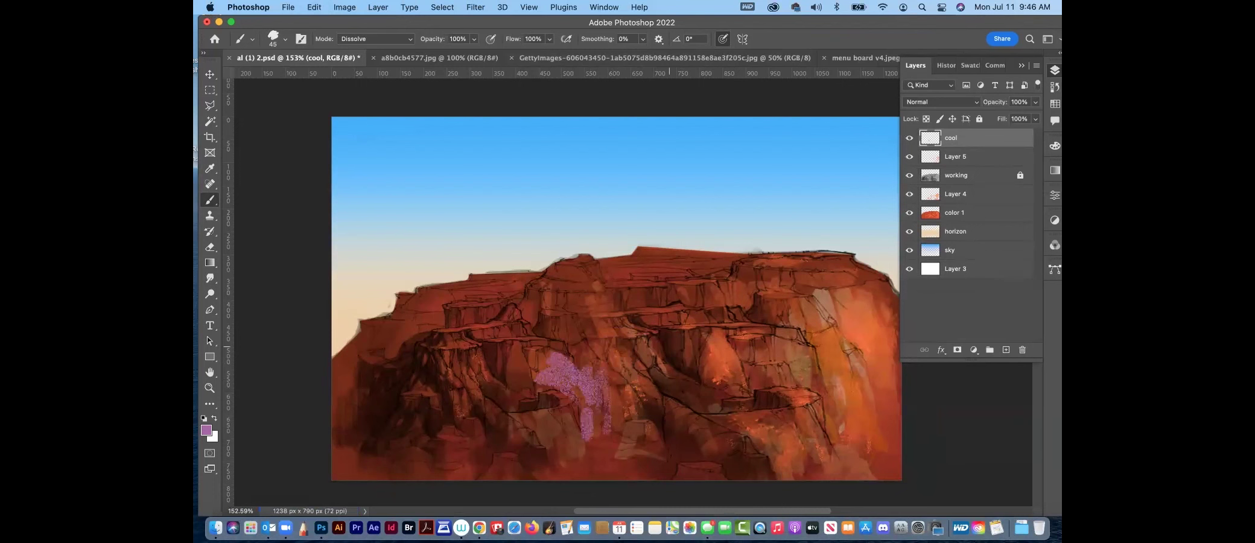
pyautogui.moveTo(671, 339)
pyautogui.mouseDown()
pyautogui.moveTo(709, 423)
pyautogui.moveTo(616, 470)
pyautogui.moveTo(583, 468)
pyautogui.mouseUp()
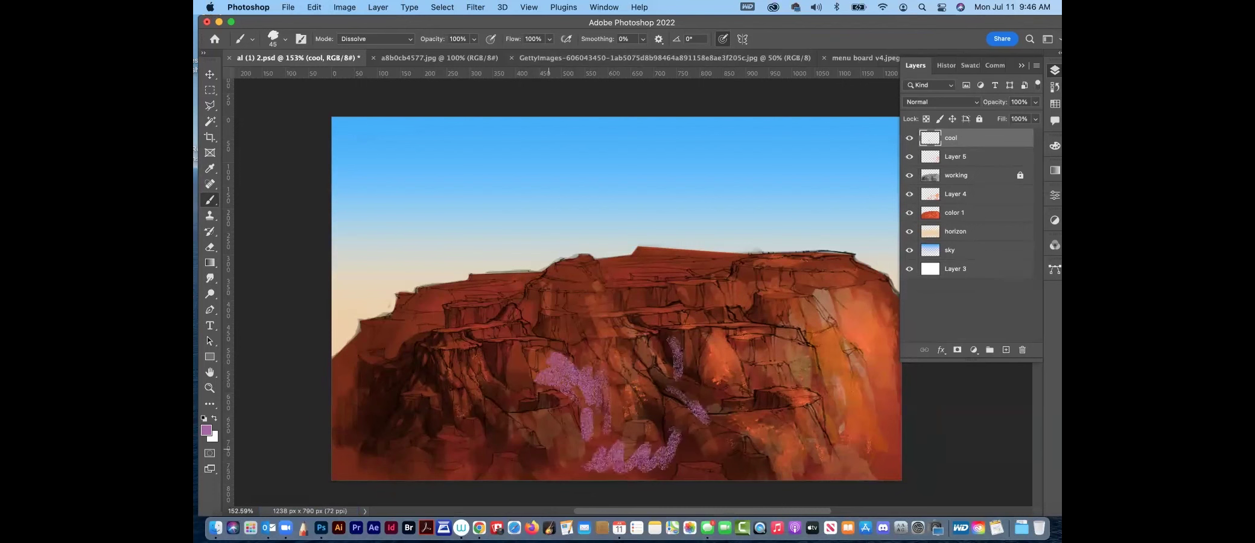
pyautogui.click(530, 446)
pyautogui.click(494, 416)
pyautogui.click(391, 420)
pyautogui.moveTo(415, 356); pyautogui.dragTo(409, 453)
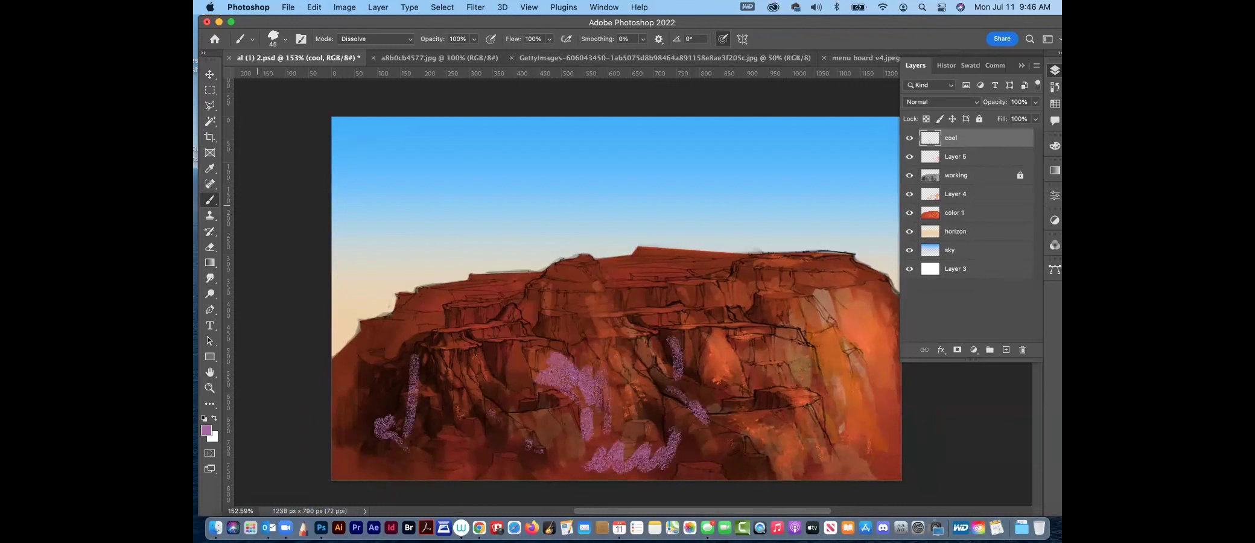
# Smudge the purple marks on the central, lower middle and left rocks into the surrounding shadows
pyautogui.press('r')
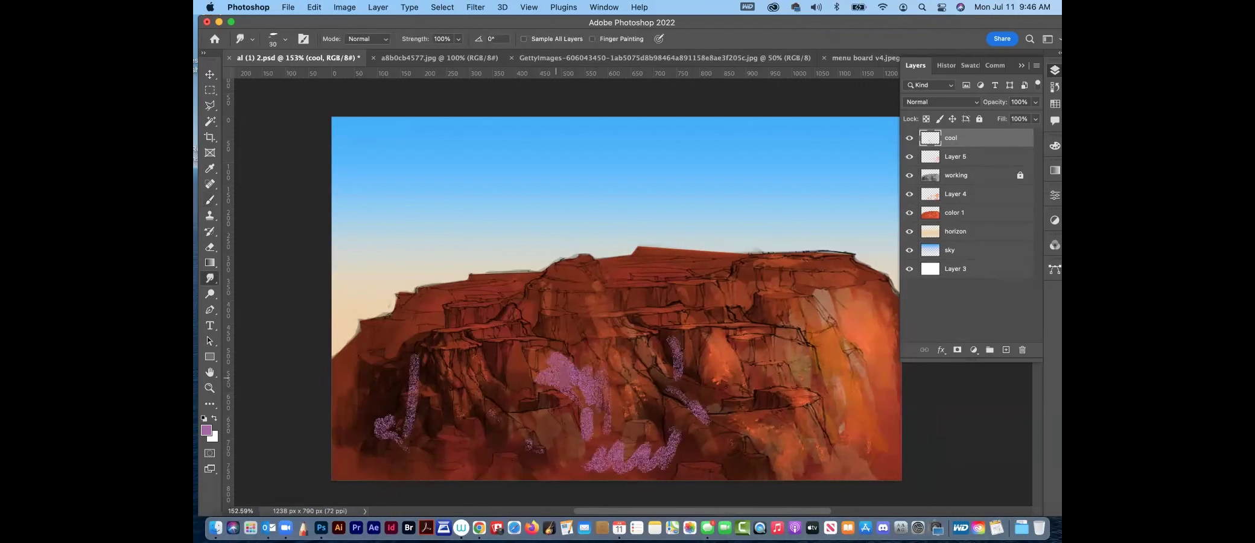
pyautogui.moveTo(552, 382)
pyautogui.mouseDown()
pyautogui.moveTo(584, 391)
pyautogui.moveTo(595, 456)
pyautogui.moveTo(618, 472)
pyautogui.moveTo(661, 450)
pyautogui.mouseUp()
pyautogui.moveTo(678, 392)
pyautogui.mouseDown()
pyautogui.moveTo(707, 422)
pyautogui.moveTo(667, 470)
pyautogui.mouseUp()
pyautogui.moveTo(683, 345); pyautogui.dragTo(679, 378)
pyautogui.moveTo(675, 341); pyautogui.dragTo(676, 358)
pyautogui.moveTo(564, 350); pyautogui.dragTo(569, 364)
pyautogui.moveTo(606, 416)
pyautogui.mouseDown()
pyautogui.moveTo(614, 451)
pyautogui.moveTo(598, 469)
pyautogui.mouseUp()
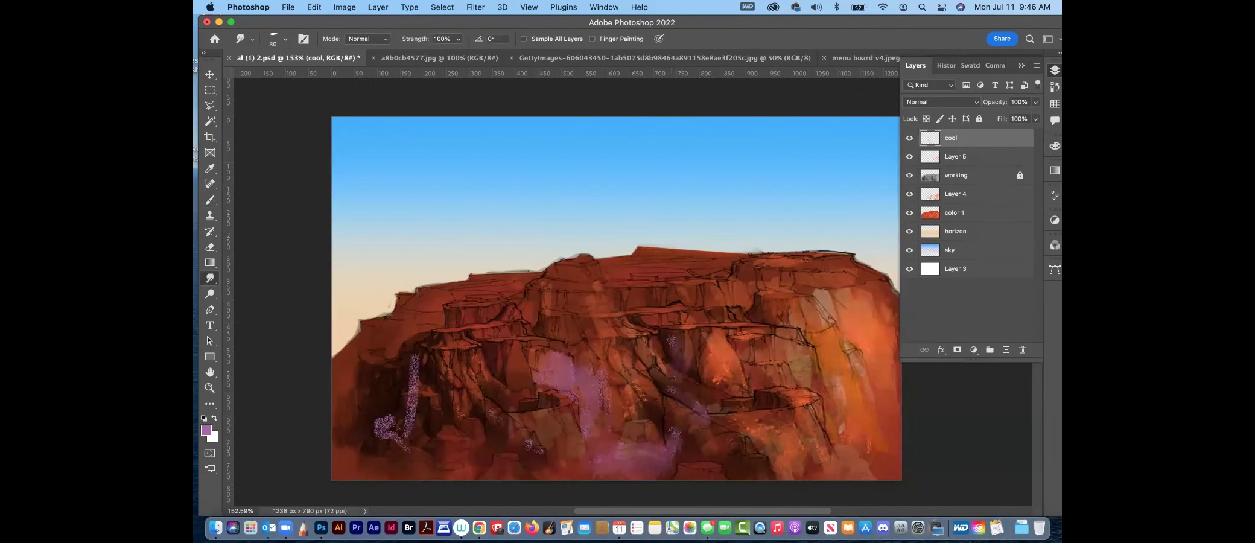
pyautogui.moveTo(420, 360)
pyautogui.mouseDown()
pyautogui.moveTo(415, 394)
pyautogui.moveTo(383, 434)
pyautogui.mouseUp()
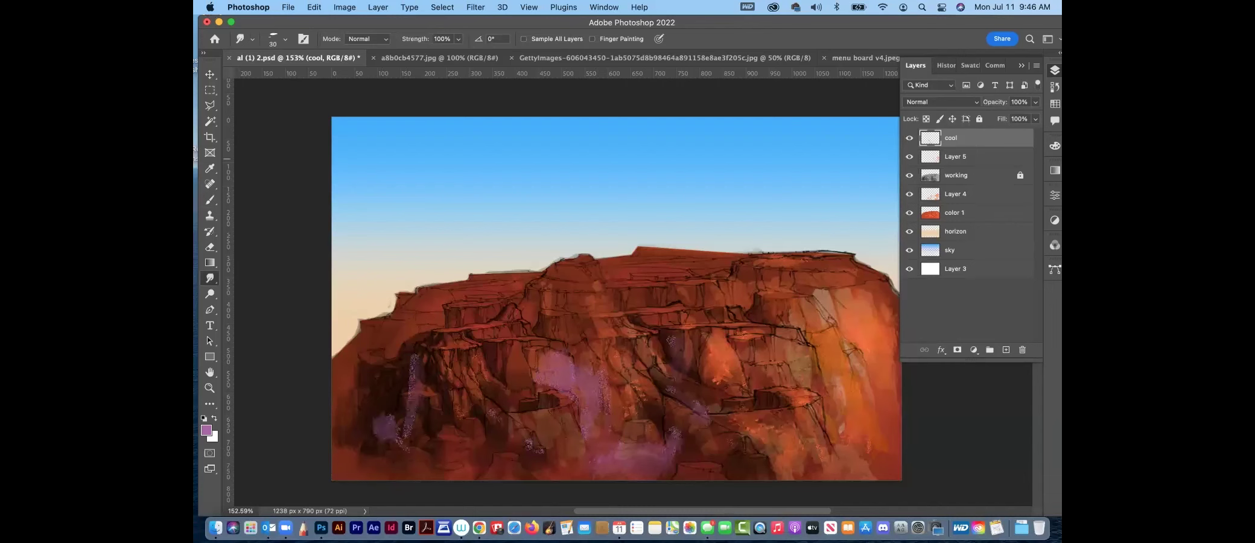
# Try the Color and Saturation blend modes on the cool layer
pyautogui.click(966, 102)
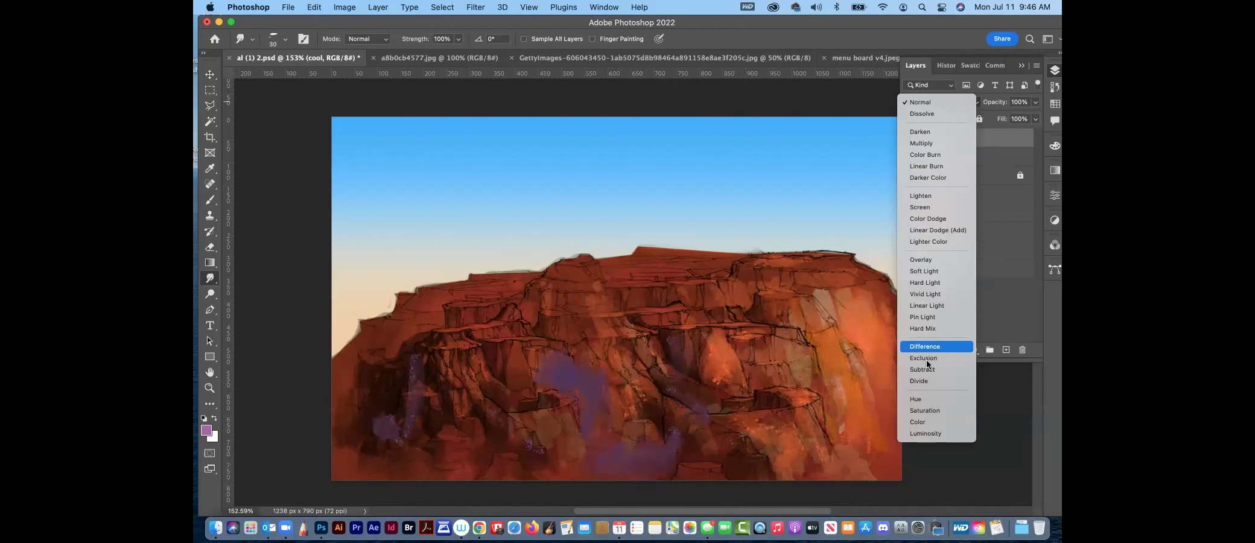
pyautogui.click(924, 424)
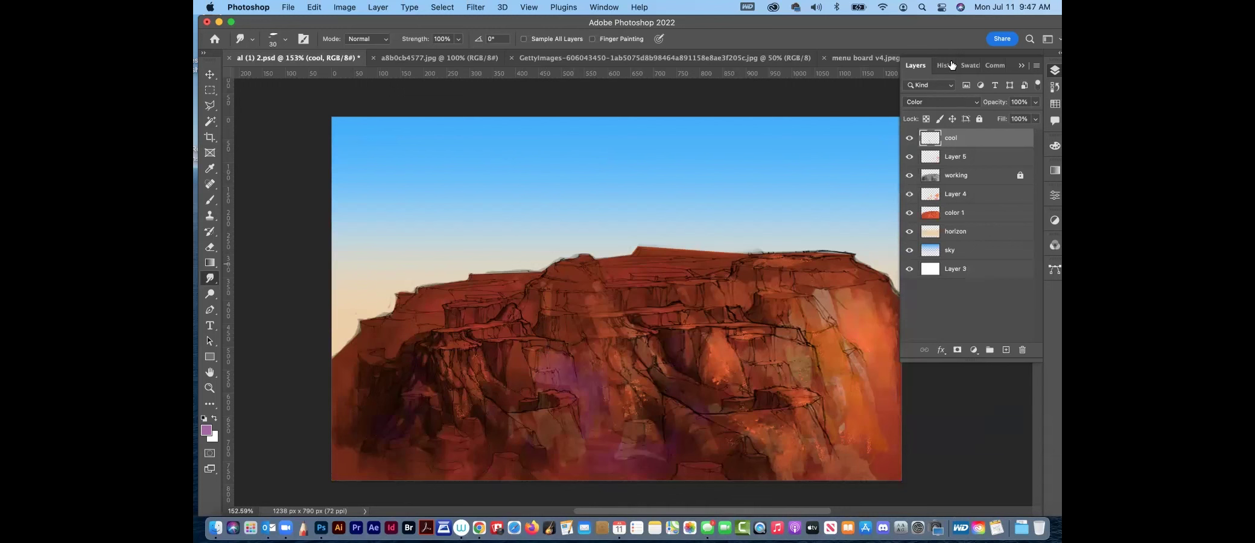
pyautogui.click(943, 106)
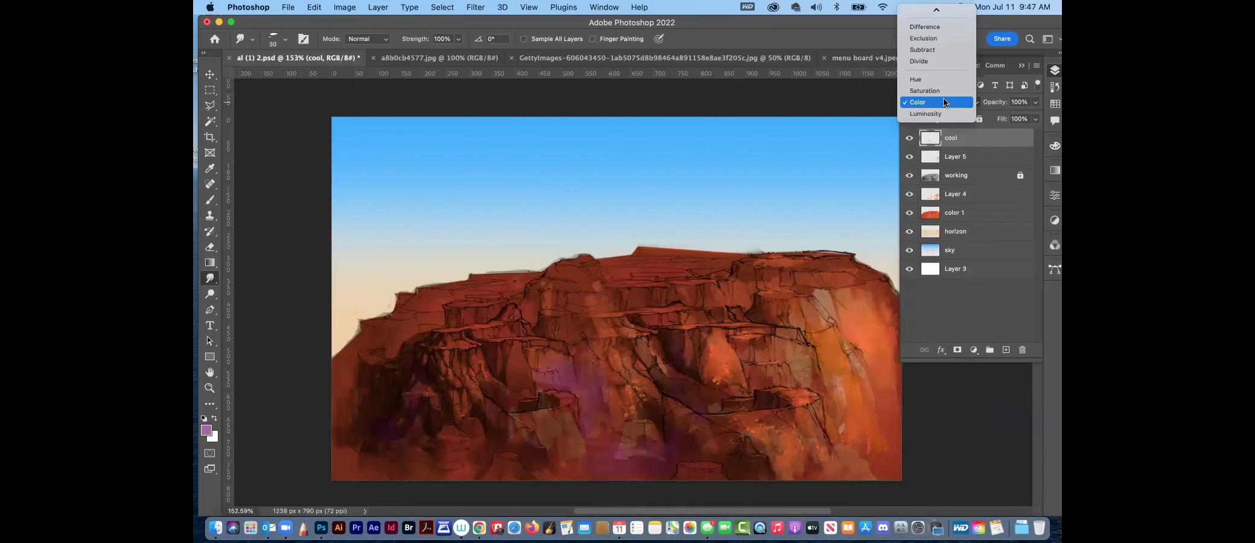
pyautogui.click(940, 90)
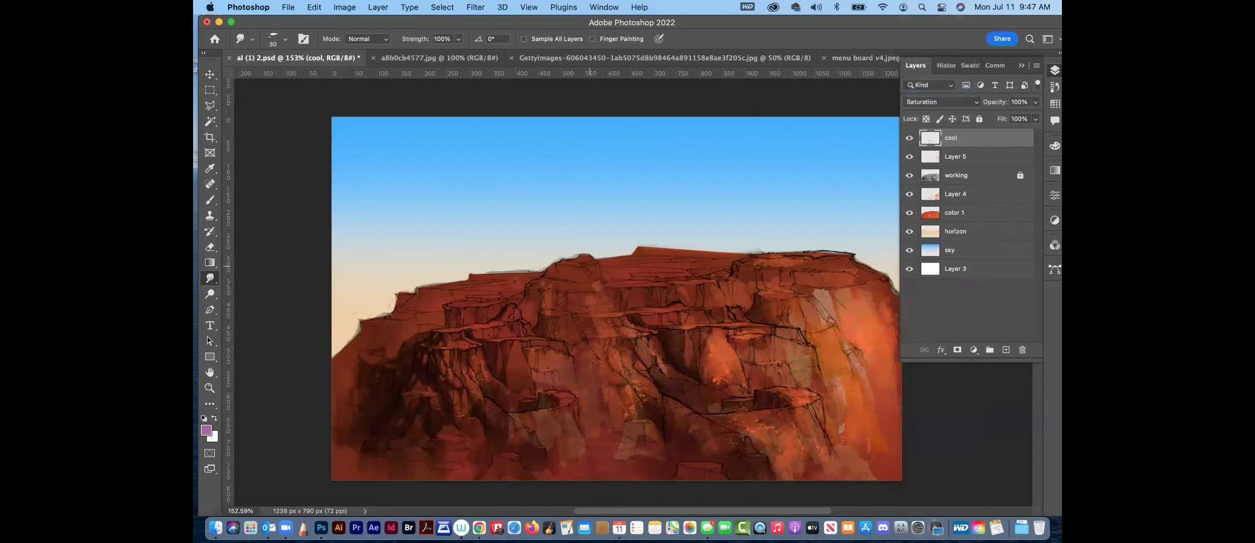
# Return the cool layer to Normal blend mode and brush purple marks onto the upper central column, the left ledges and the upper right ledges
pyautogui.click(210, 200)
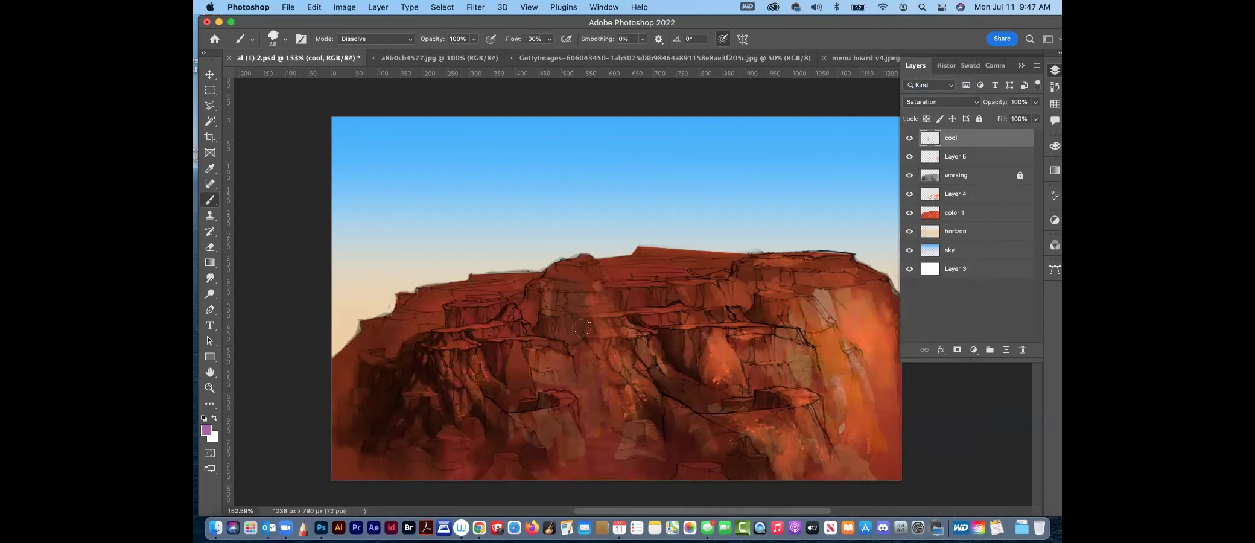
pyautogui.click(948, 104)
pyautogui.moveTo(935, 7)
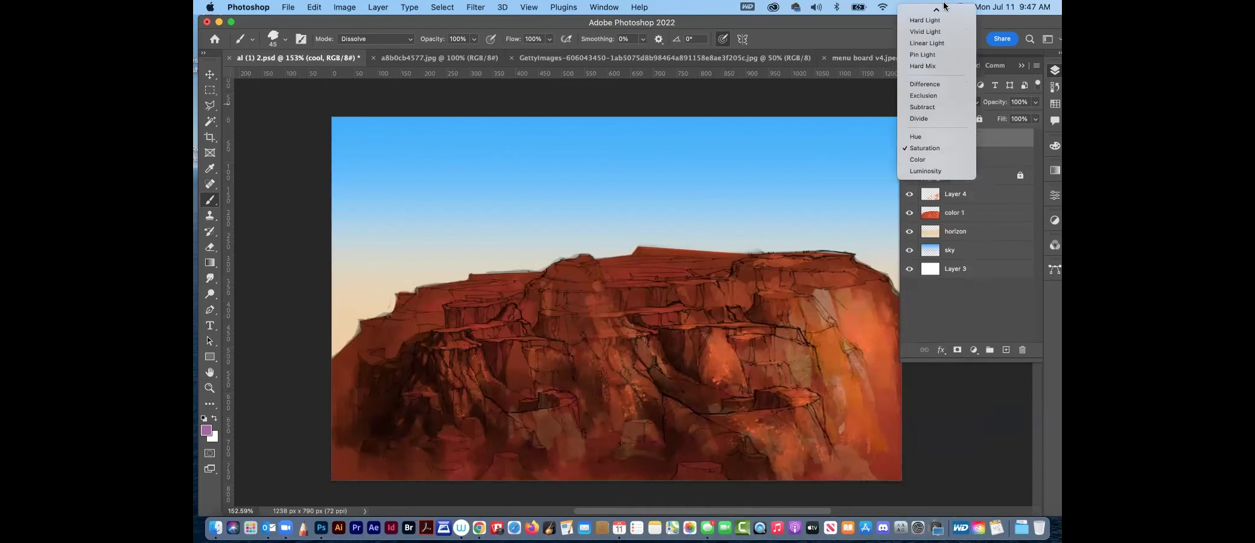
pyautogui.click(921, 12)
pyautogui.moveTo(559, 282)
pyautogui.mouseDown()
pyautogui.moveTo(552, 302)
pyautogui.moveTo(583, 335)
pyautogui.moveTo(421, 350)
pyautogui.mouseUp()
pyautogui.moveTo(463, 316)
pyautogui.mouseDown()
pyautogui.moveTo(492, 309)
pyautogui.moveTo(418, 329)
pyautogui.mouseUp()
pyautogui.moveTo(389, 364); pyautogui.dragTo(368, 381)
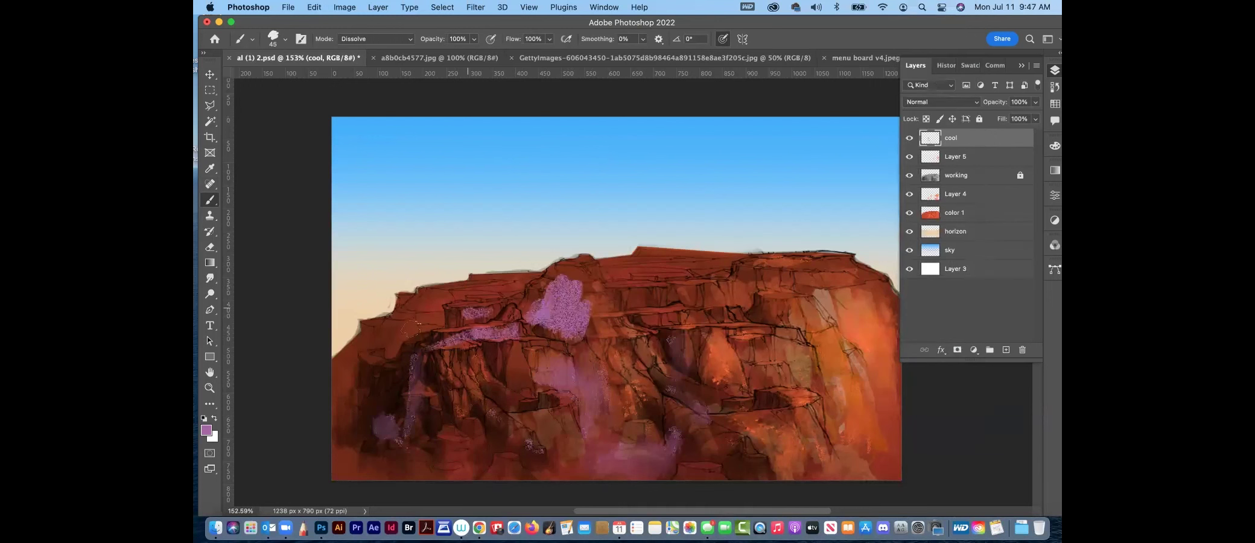
pyautogui.moveTo(694, 392)
pyautogui.mouseDown()
pyautogui.moveTo(702, 346)
pyautogui.moveTo(685, 369)
pyautogui.moveTo(673, 351)
pyautogui.mouseUp()
pyautogui.moveTo(673, 293)
pyautogui.mouseDown()
pyautogui.moveTo(682, 299)
pyautogui.moveTo(623, 303)
pyautogui.mouseUp()
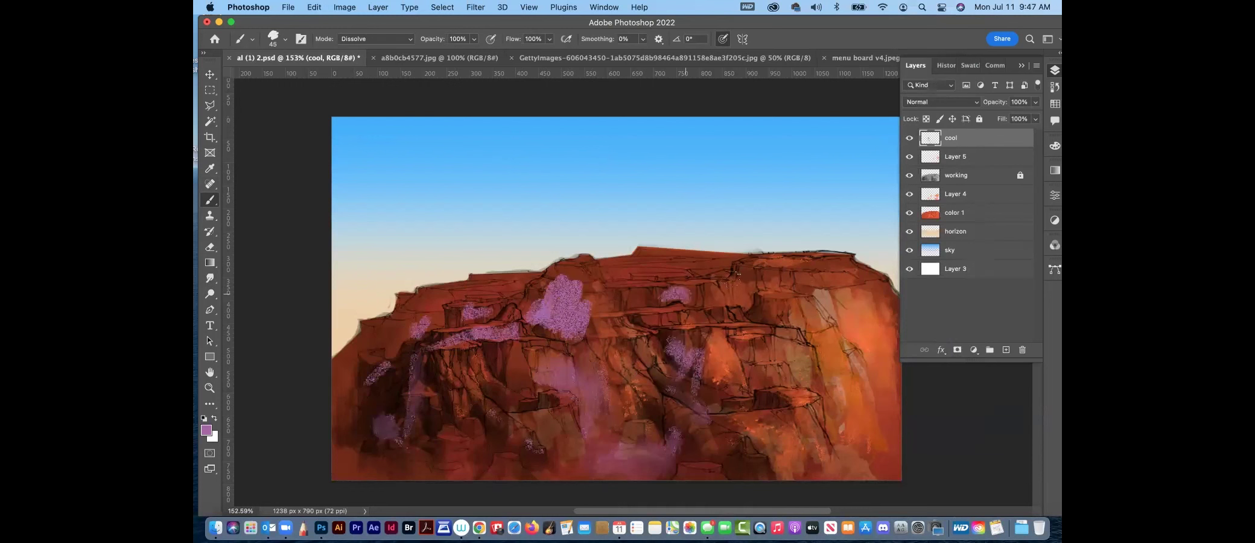
pyautogui.moveTo(736, 275); pyautogui.dragTo(759, 279)
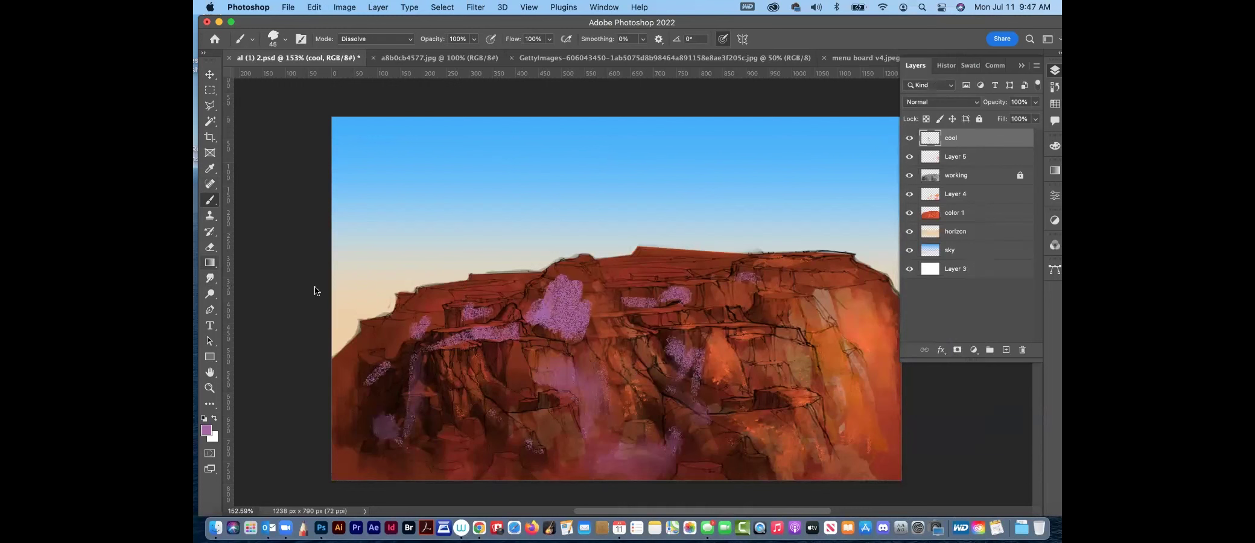
# Smudge the new purple marks on the upper column and ledges, and set the cool layer's blend mode to Color
pyautogui.click(210, 278)
pyautogui.moveTo(585, 326)
pyautogui.mouseDown()
pyautogui.moveTo(570, 341)
pyautogui.moveTo(588, 314)
pyautogui.moveTo(543, 284)
pyautogui.moveTo(576, 296)
pyautogui.mouseUp()
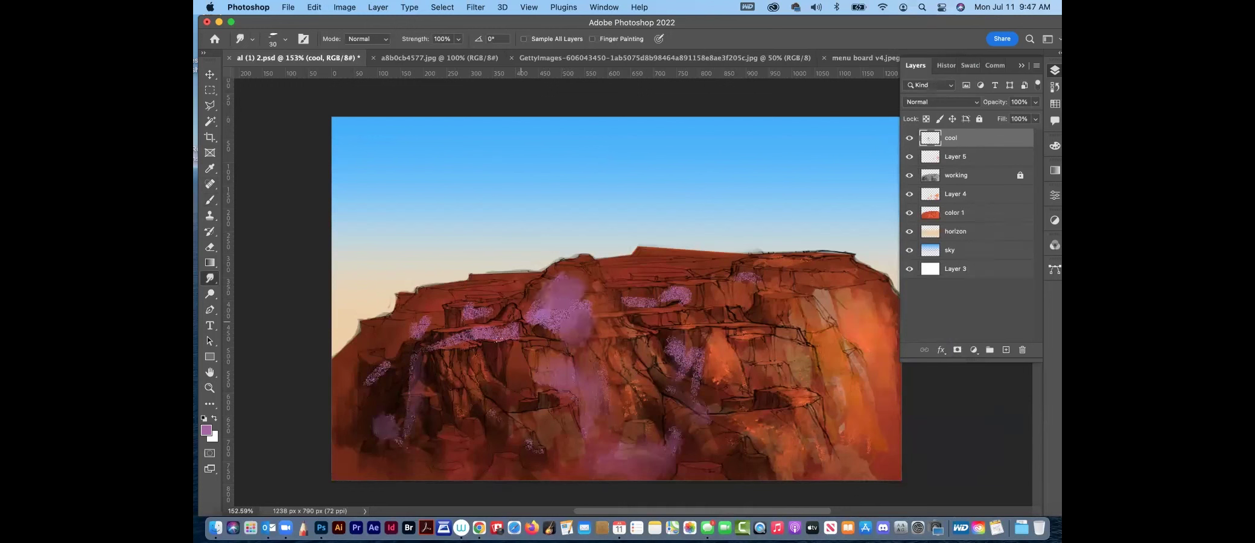
pyautogui.moveTo(531, 329)
pyautogui.mouseDown()
pyautogui.moveTo(454, 354)
pyautogui.moveTo(424, 327)
pyautogui.mouseUp()
pyautogui.moveTo(384, 369); pyautogui.dragTo(379, 421)
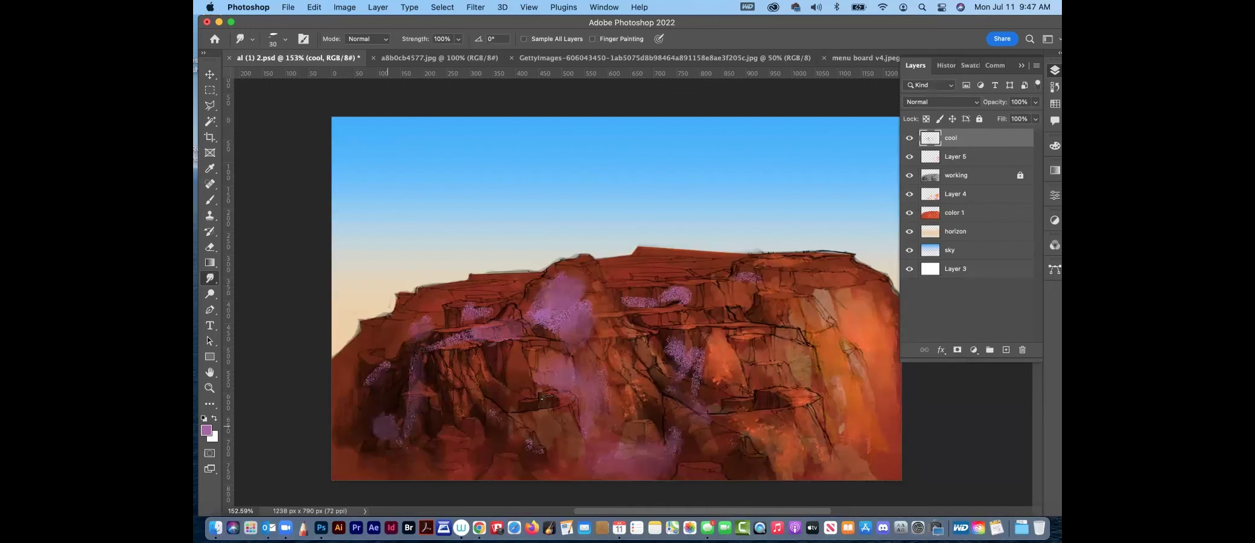
pyautogui.moveTo(675, 297); pyautogui.dragTo(642, 303)
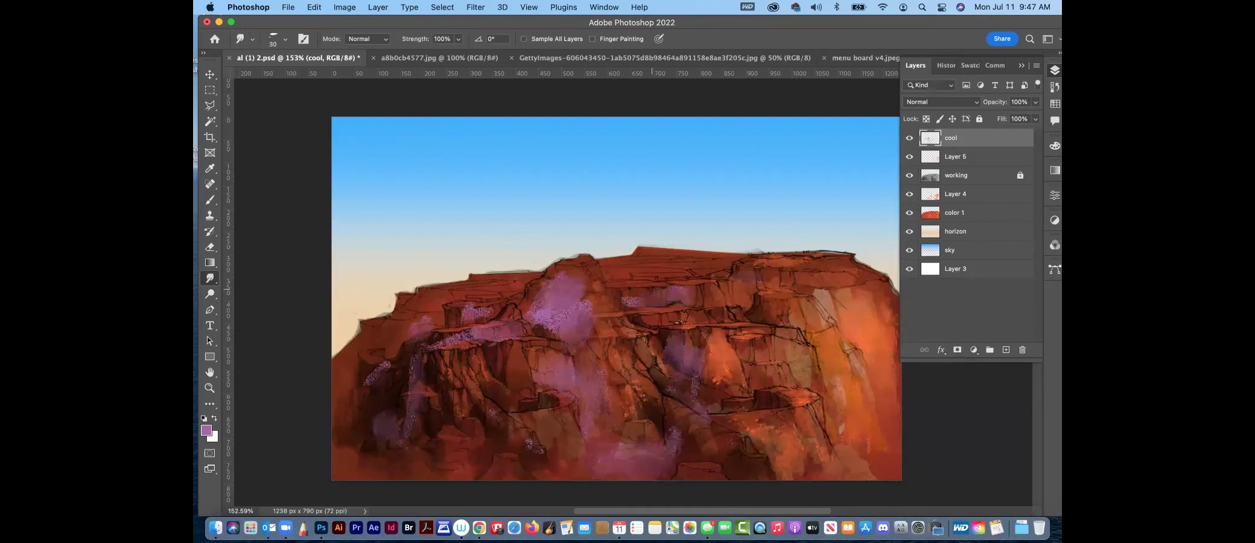
pyautogui.click(949, 104)
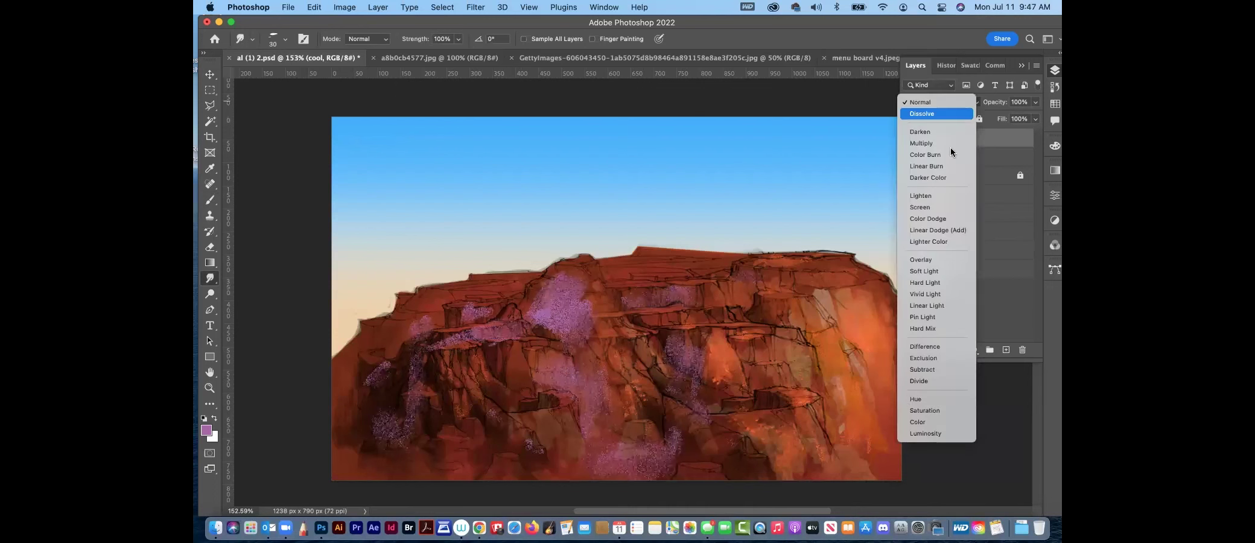
pyautogui.click(921, 422)
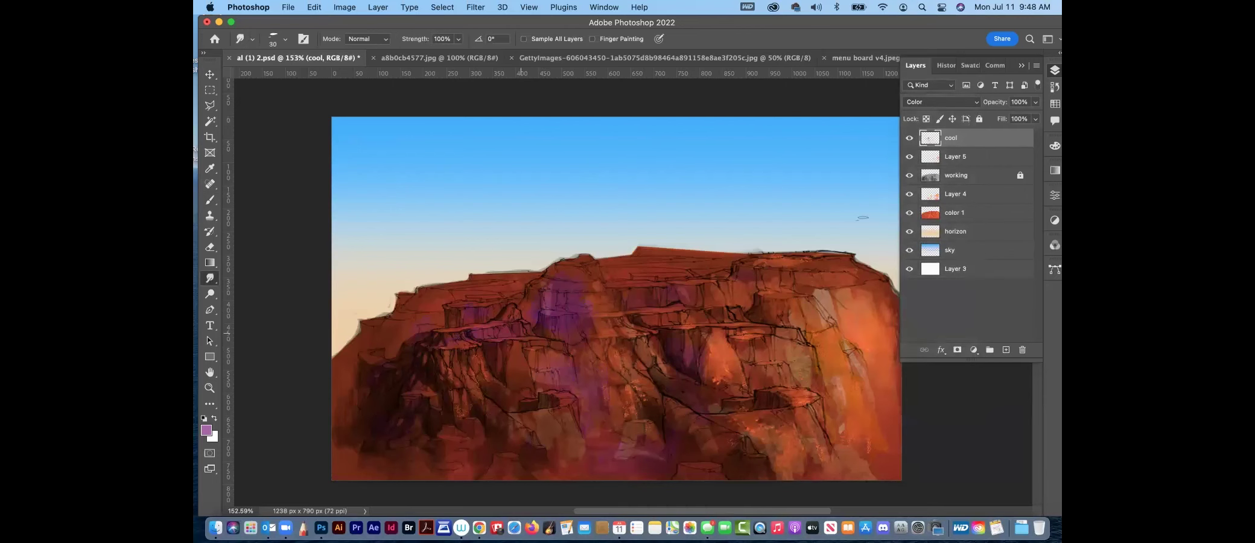
# Try swapping Layer 5 and Layer 4 around the working layer, and undo the reordering
pyautogui.moveTo(956, 157)
pyautogui.mouseDown()
pyautogui.moveTo(950, 204)
pyautogui.moveTo(977, 163)
pyautogui.mouseUp()
pyautogui.click(977, 183)
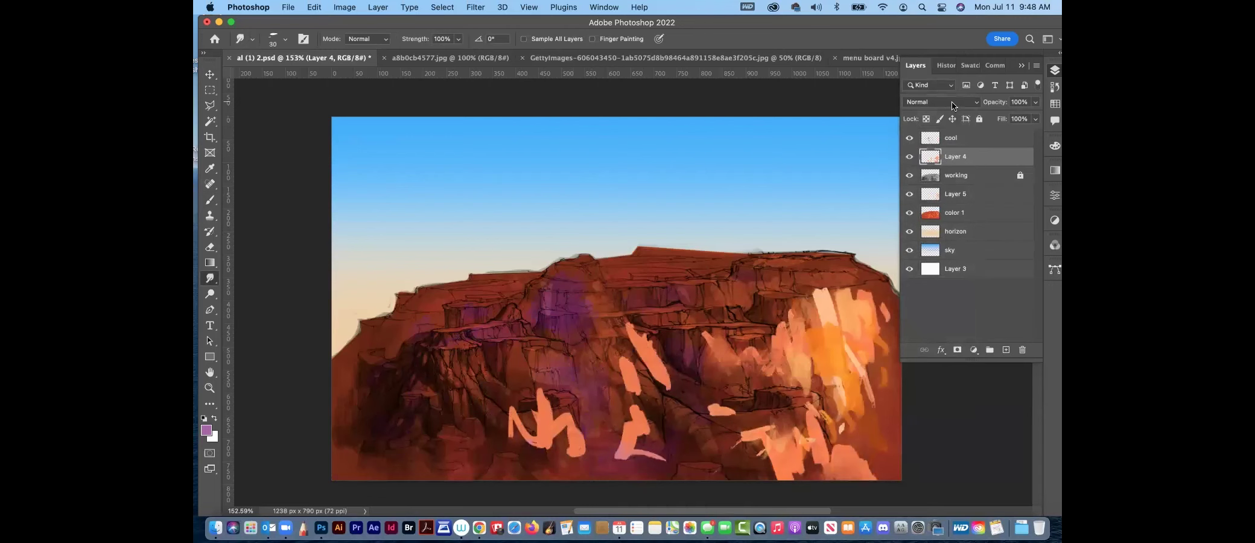
pyautogui.press('super+z')
pyautogui.press('super+z')
pyautogui.press('super+z')
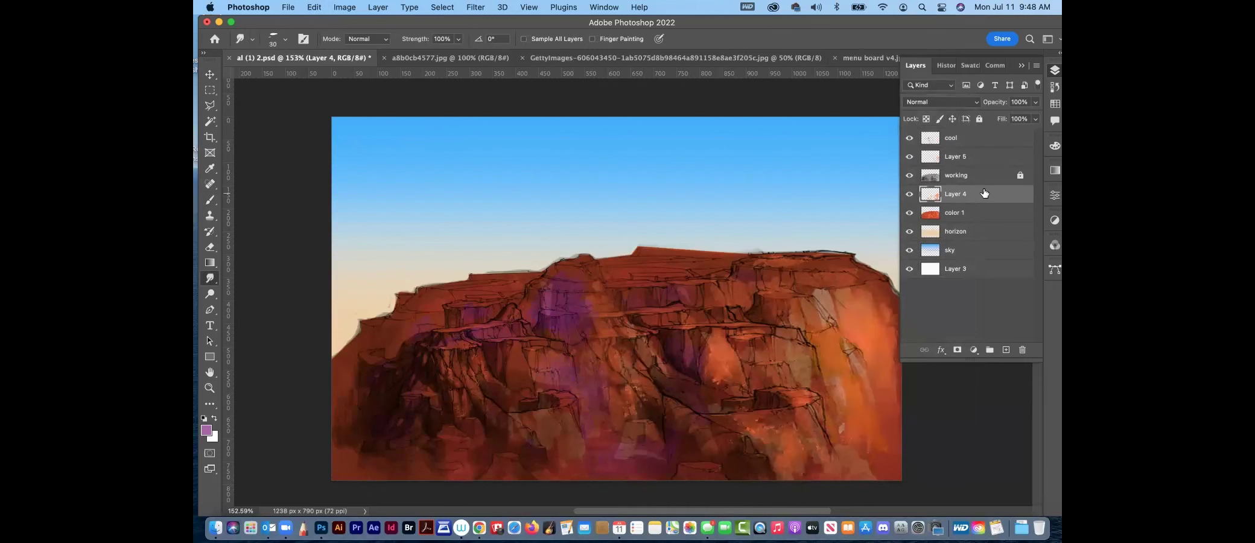
# Set the blend mode of Layer 5 to Normal
pyautogui.click(982, 162)
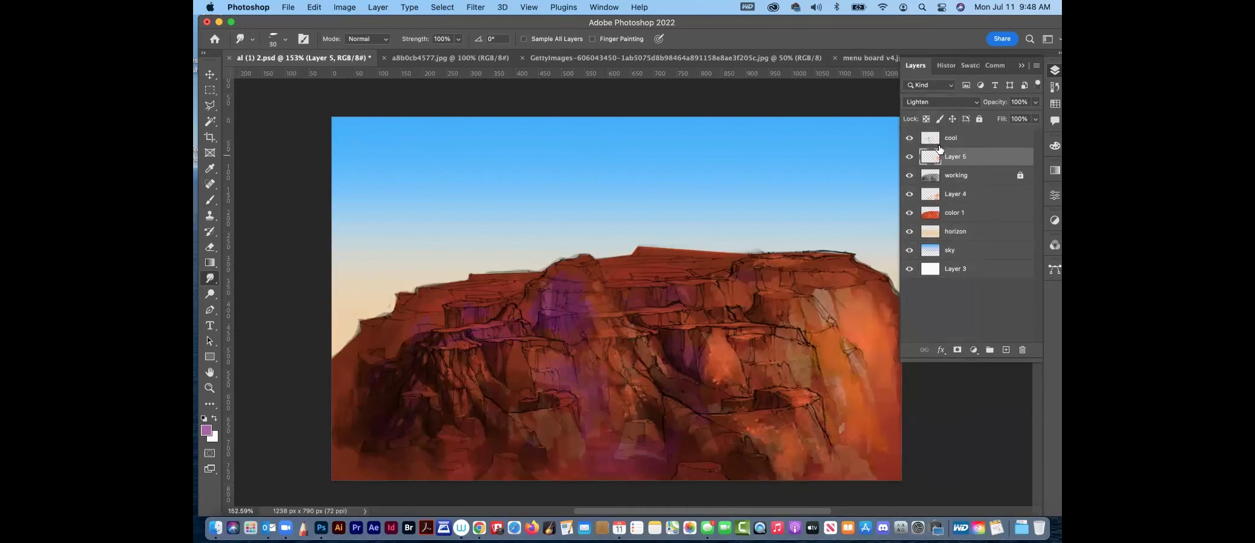
pyautogui.click(941, 102)
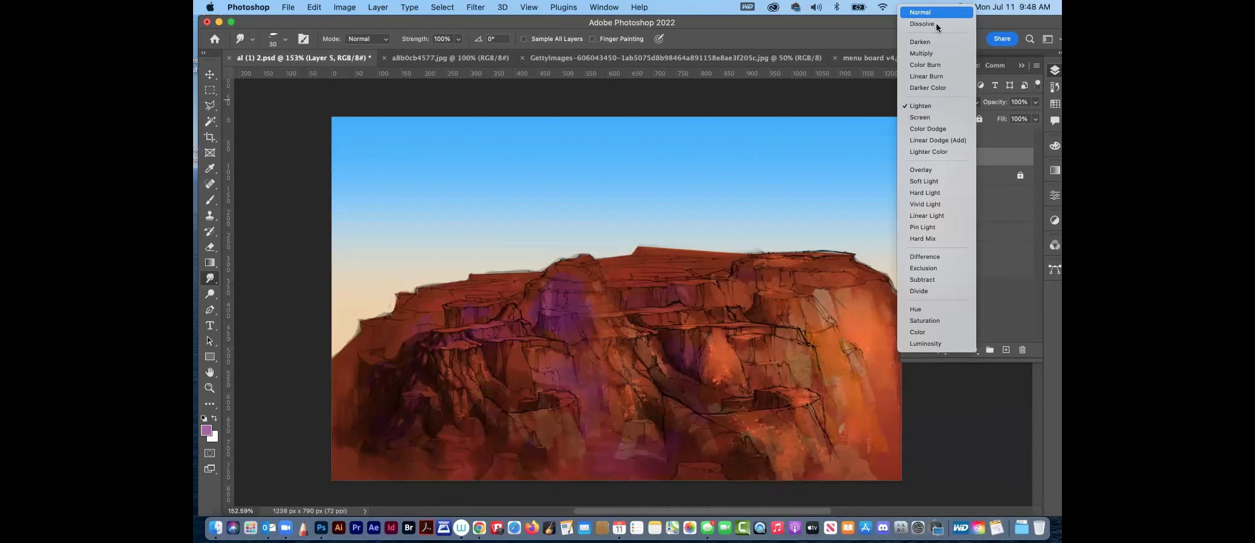
pyautogui.click(934, 12)
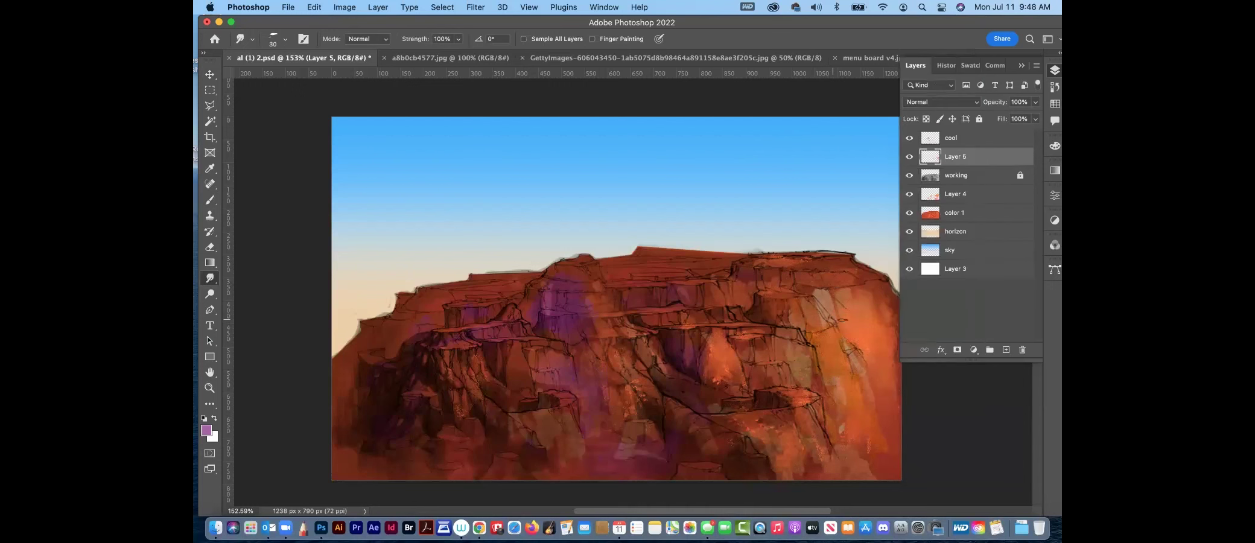
# Sample bright orange from the sunlit right cliff and paint small highlights with a much smaller brush on the central plateau top
pyautogui.press('b')
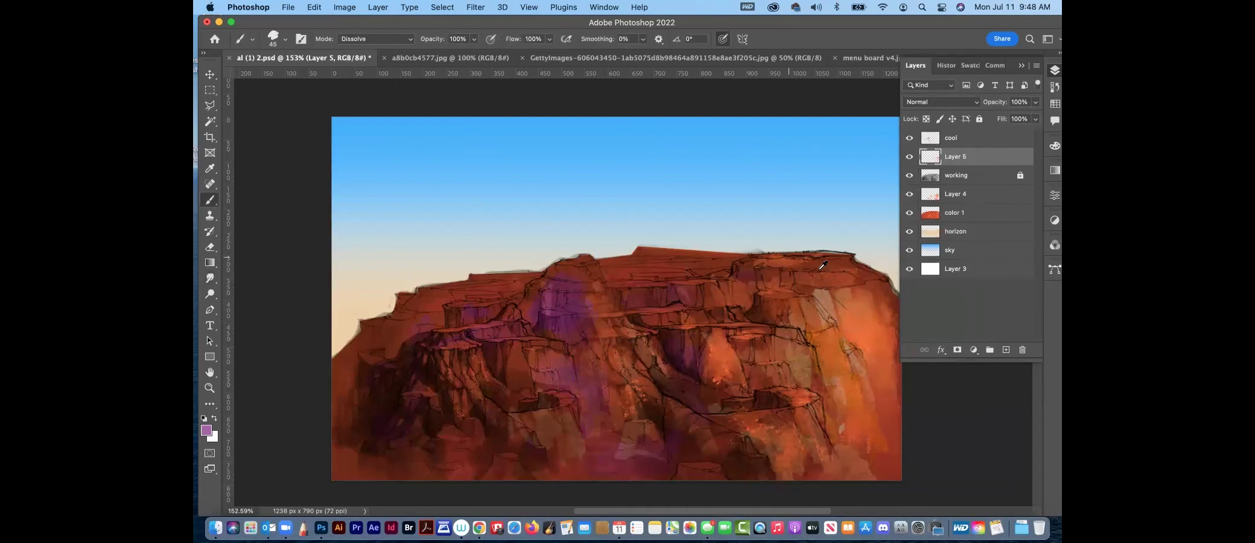
pyautogui.keyDown('alt'); pyautogui.click(866, 308); pyautogui.keyUp('alt')
pyautogui.press('[')
pyautogui.press('[')
pyautogui.press('[')
pyautogui.press('[')
pyautogui.moveTo(652, 277); pyautogui.dragTo(667, 277)
pyautogui.moveTo(685, 281)
pyautogui.mouseDown()
pyautogui.moveTo(696, 281)
pyautogui.moveTo(634, 270)
pyautogui.moveTo(709, 267)
pyautogui.mouseUp()
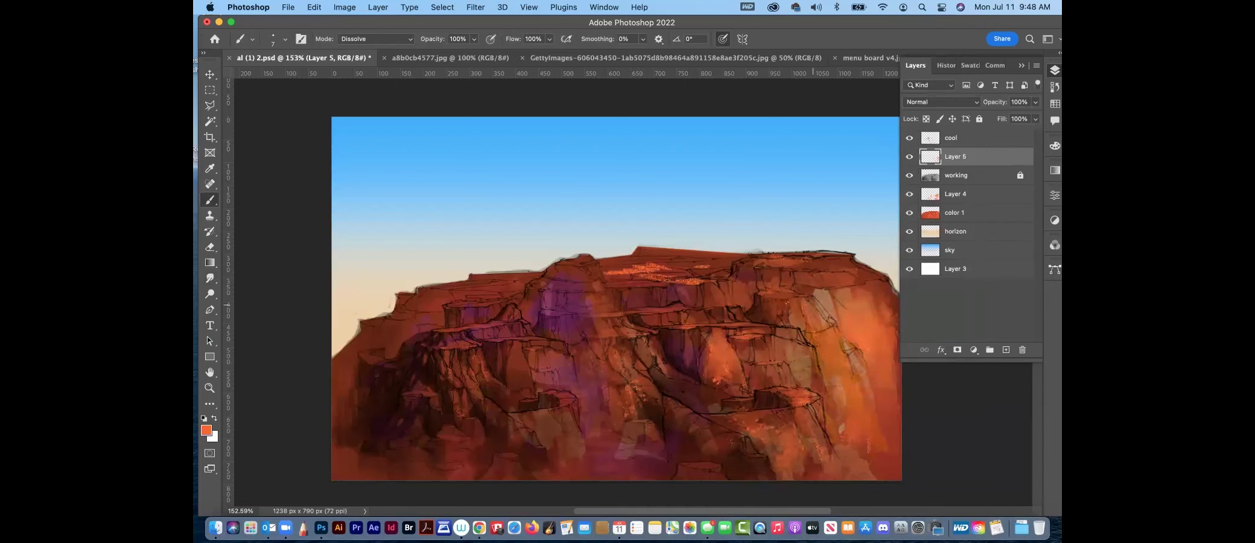
# Paint fine orange highlight strokes on the right cliff face, its outer edge and just below the upper right rim
pyautogui.moveTo(794, 304); pyautogui.dragTo(797, 372)
pyautogui.moveTo(880, 356); pyautogui.dragTo(885, 375)
pyautogui.moveTo(835, 262)
pyautogui.mouseDown()
pyautogui.moveTo(854, 273)
pyautogui.moveTo(820, 272)
pyautogui.moveTo(834, 279)
pyautogui.mouseUp()
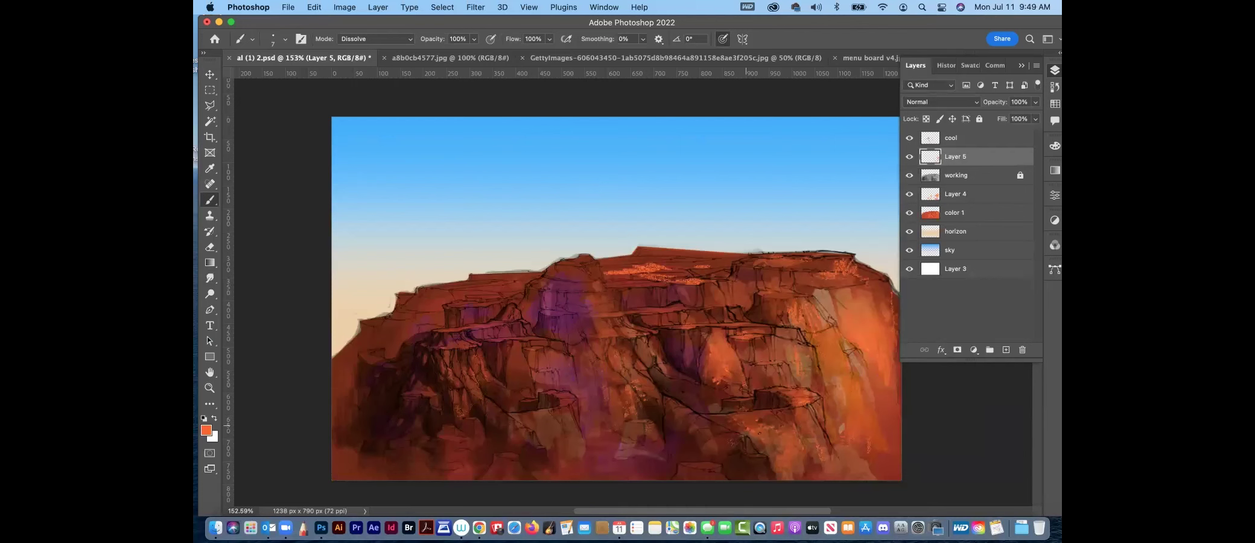
# Add and smudge orange highlights on the plateau top and lower right cliff, and set Layer 5's blend mode to Lighten
pyautogui.moveTo(746, 424)
pyautogui.mouseDown()
pyautogui.moveTo(730, 431)
pyautogui.moveTo(752, 422)
pyautogui.mouseUp()
pyautogui.click(221, 279)
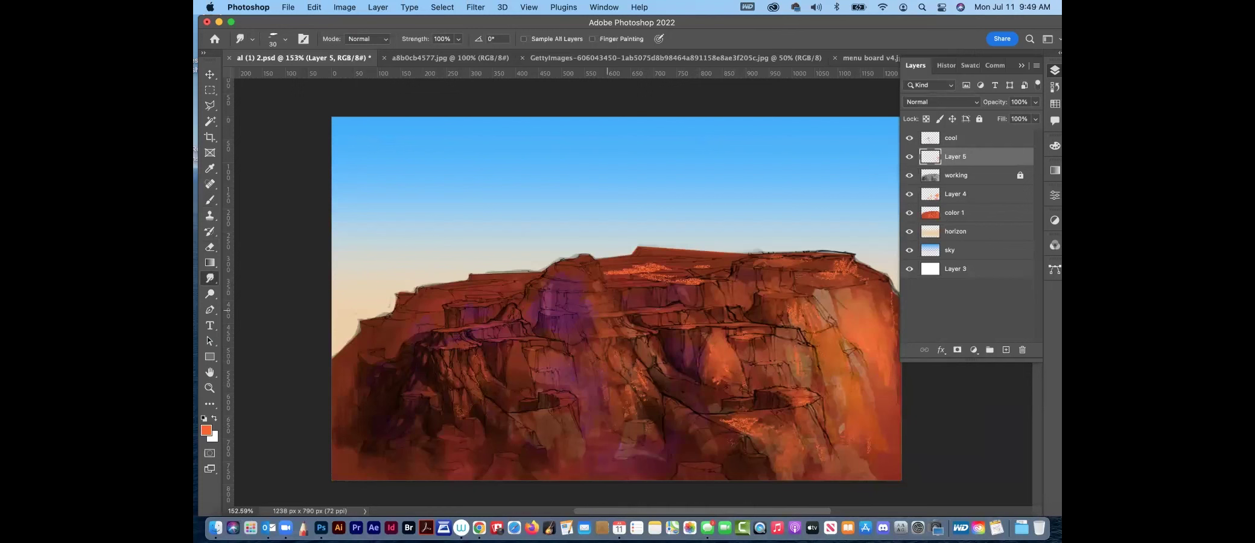
pyautogui.moveTo(842, 265); pyautogui.dragTo(850, 279)
pyautogui.moveTo(625, 267); pyautogui.dragTo(704, 280)
pyautogui.moveTo(724, 412); pyautogui.dragTo(727, 433)
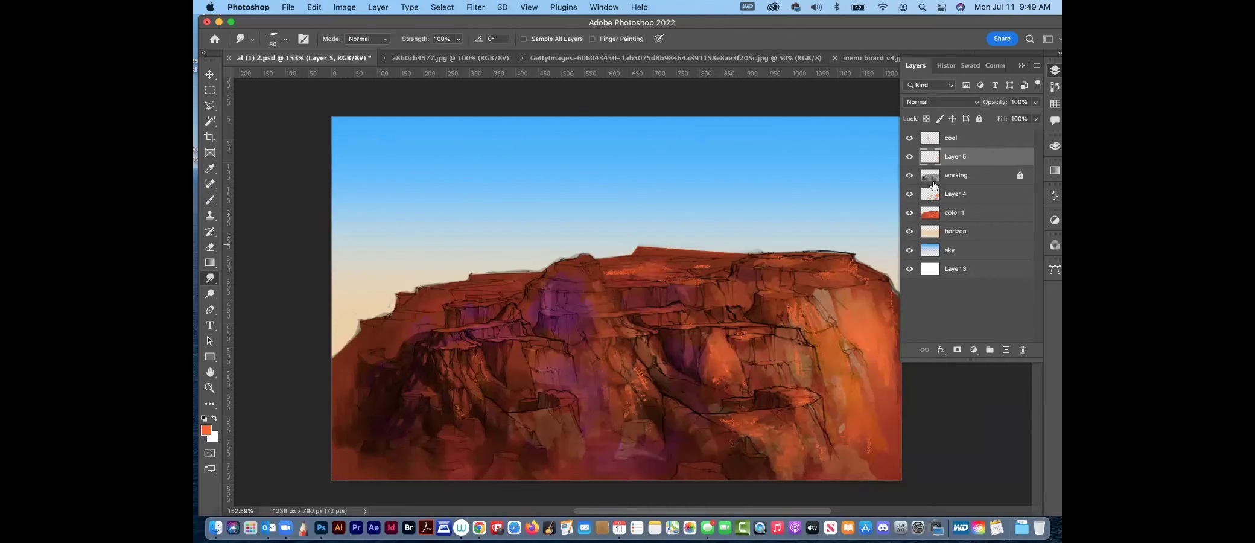
pyautogui.click(956, 102)
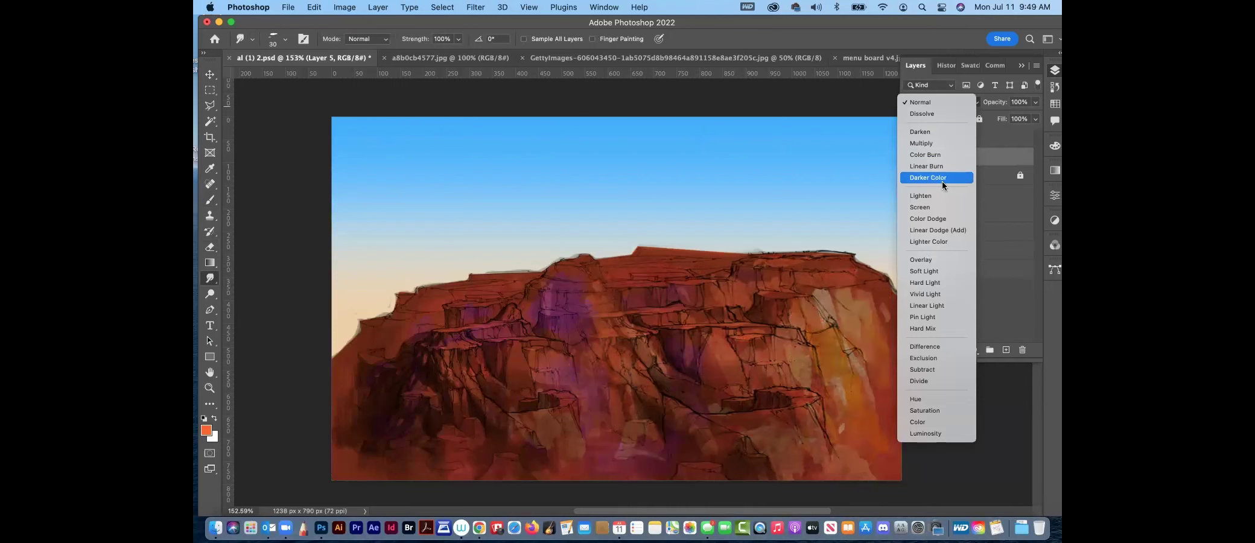
pyautogui.click(942, 197)
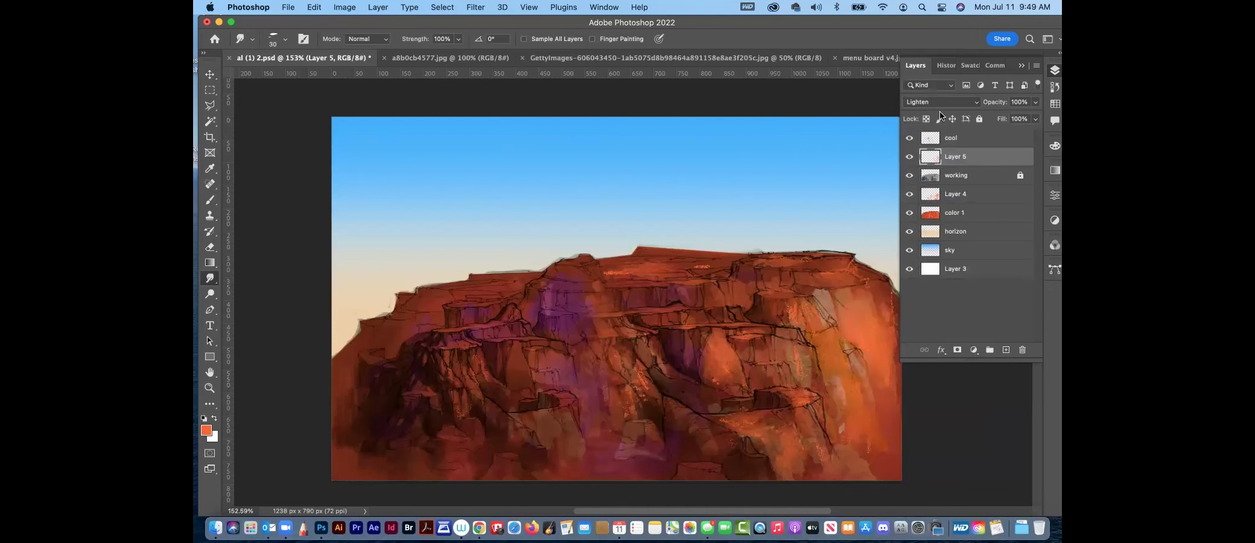
# Duplicate the layers from cool down to color 1 and merge the duplicates into a single canyon layer
pyautogui.click(990, 139)
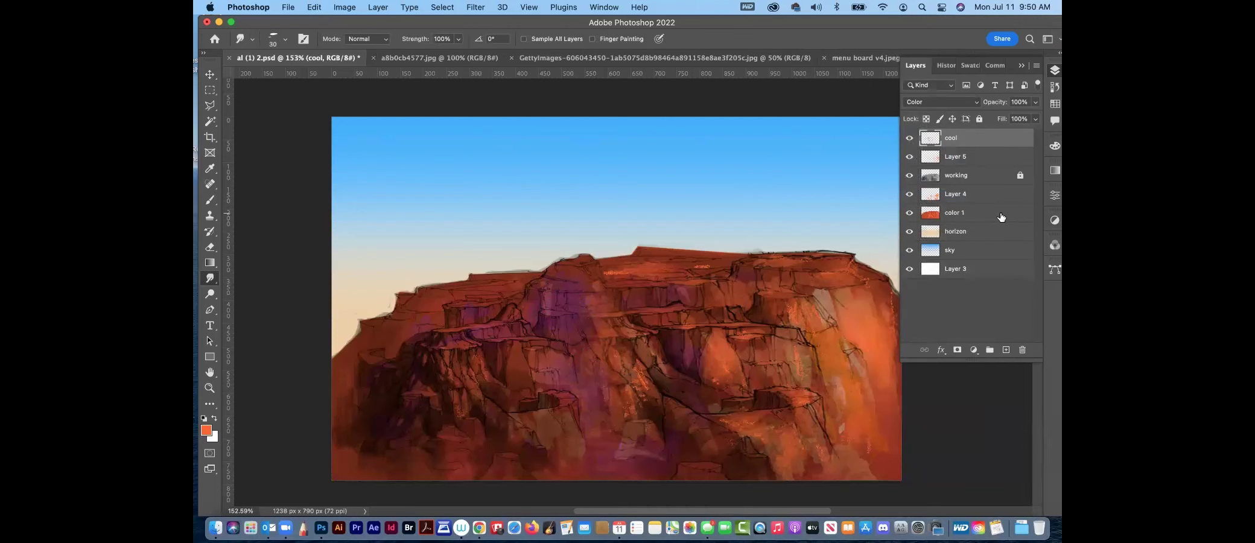
pyautogui.keyDown('shift'); pyautogui.click(1001, 217); pyautogui.keyUp('shift')
pyautogui.moveTo(1001, 218); pyautogui.dragTo(1005, 348)
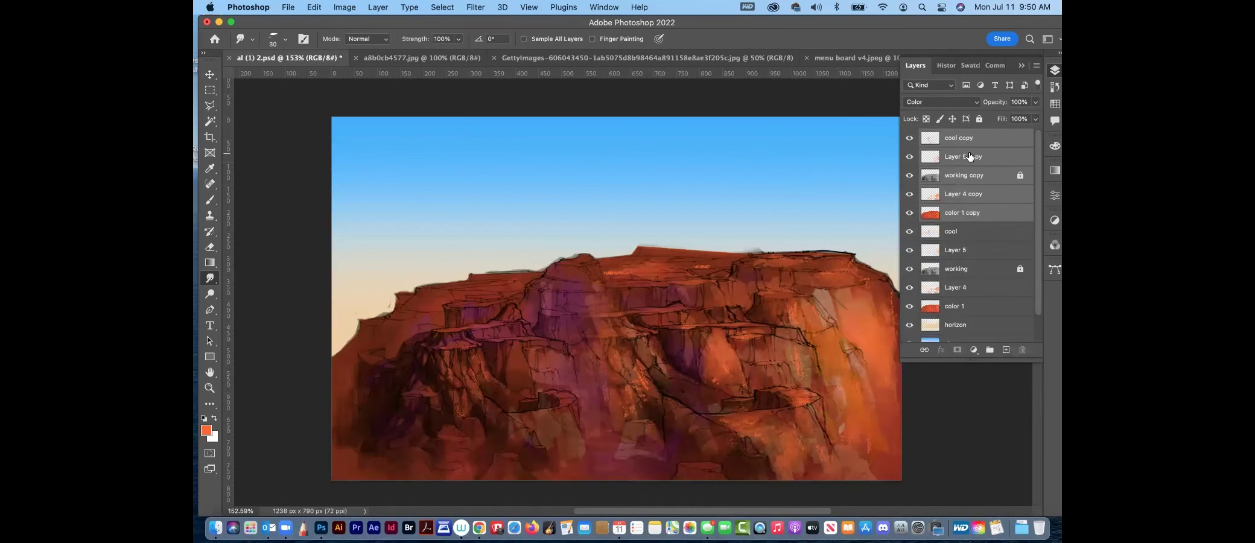
pyautogui.press('super+e')
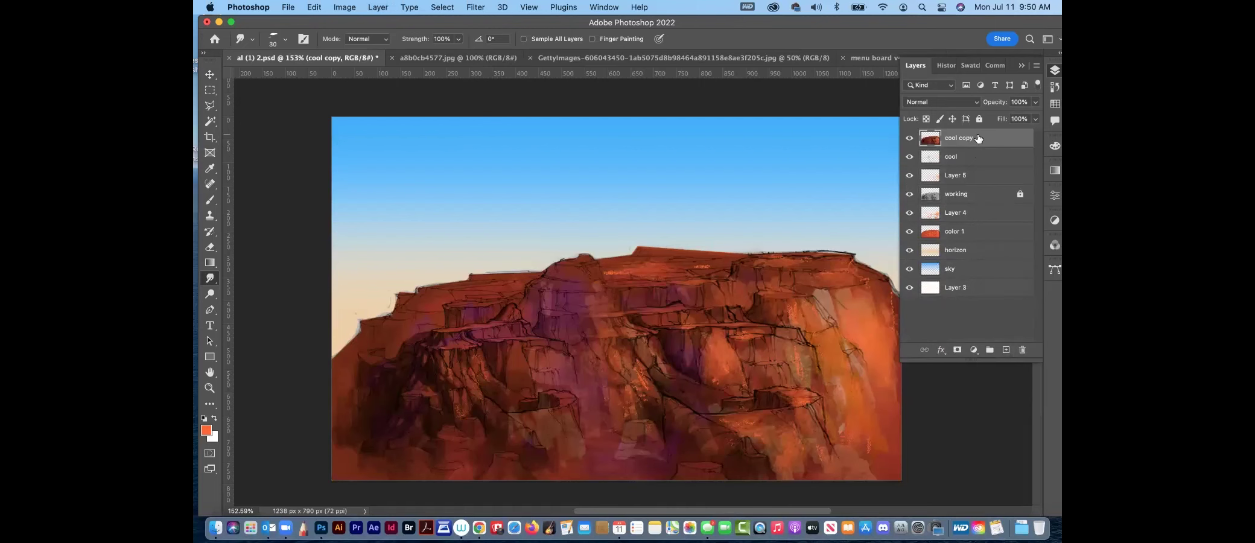
# Move the merged canyon copy up and to the left, and place its layer between color 1 and horizon
pyautogui.press('super+t')
pyautogui.moveTo(746, 307); pyautogui.dragTo(679, 244)
pyautogui.moveTo(996, 138); pyautogui.dragTo(1001, 260)
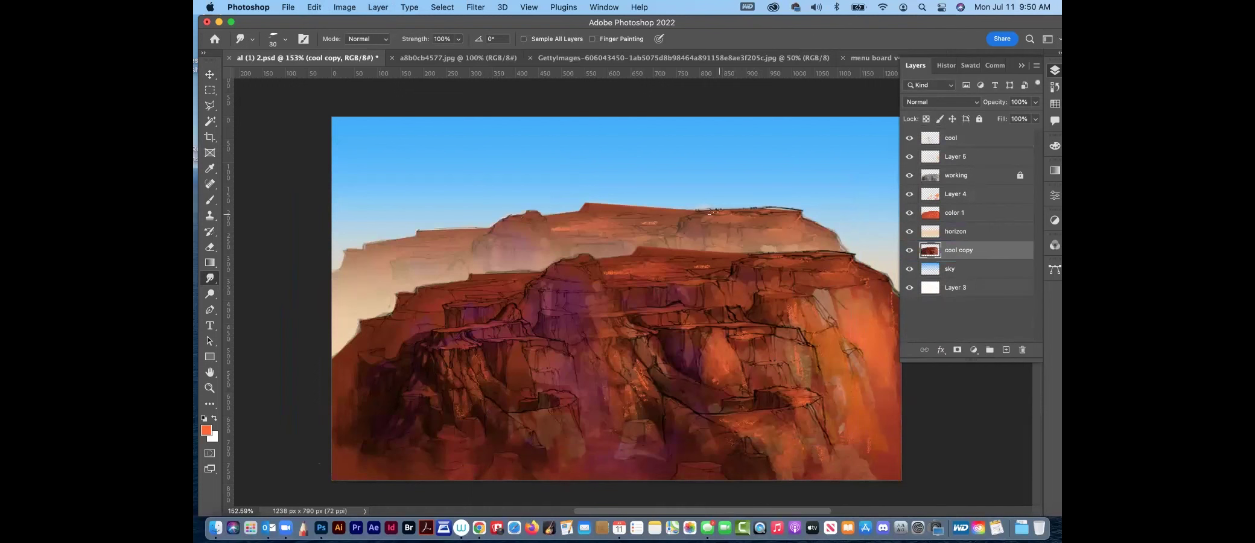
pyautogui.moveTo(989, 250); pyautogui.dragTo(979, 228)
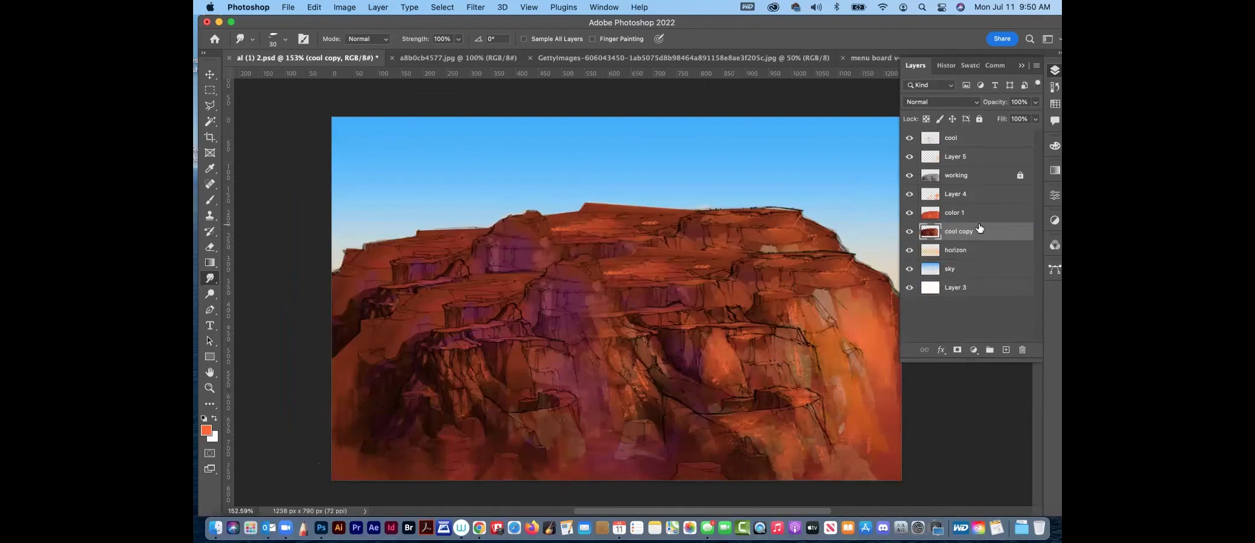
# Shift the canyon copy left behind the main cliff and stretch it into a wider, flatter ridge with Free Transform
pyautogui.click(211, 75)
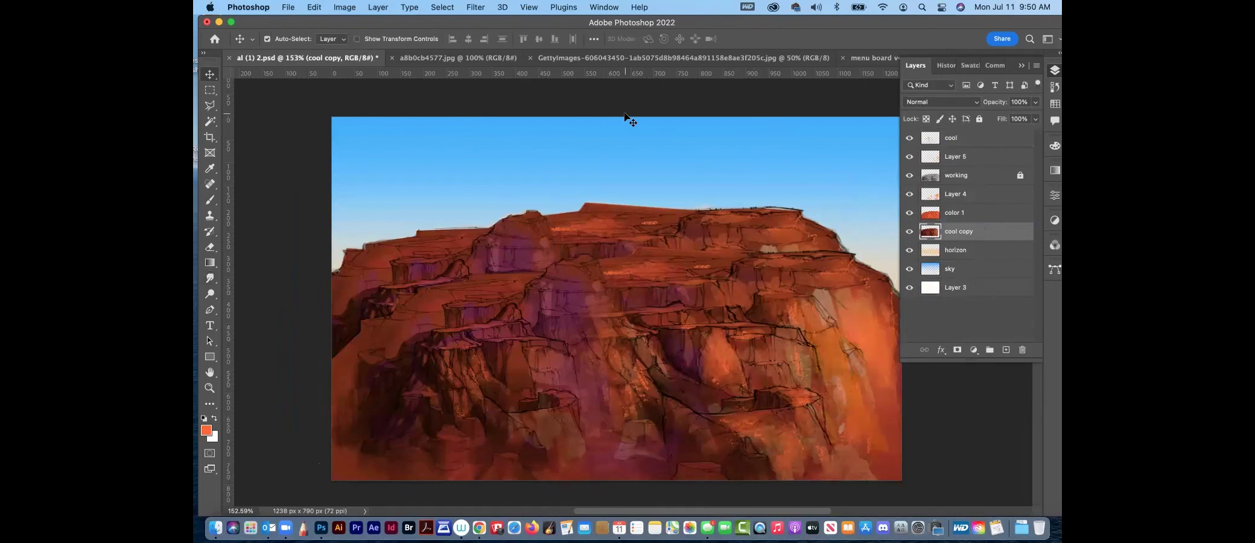
pyautogui.press('super+1')
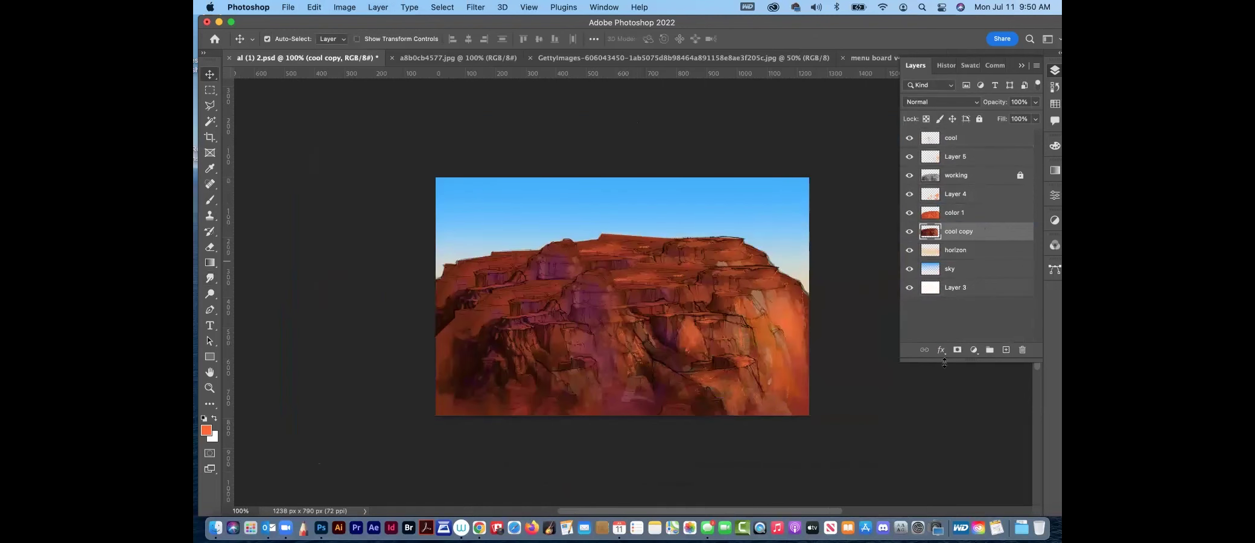
pyautogui.moveTo(626, 249); pyautogui.dragTo(549, 254)
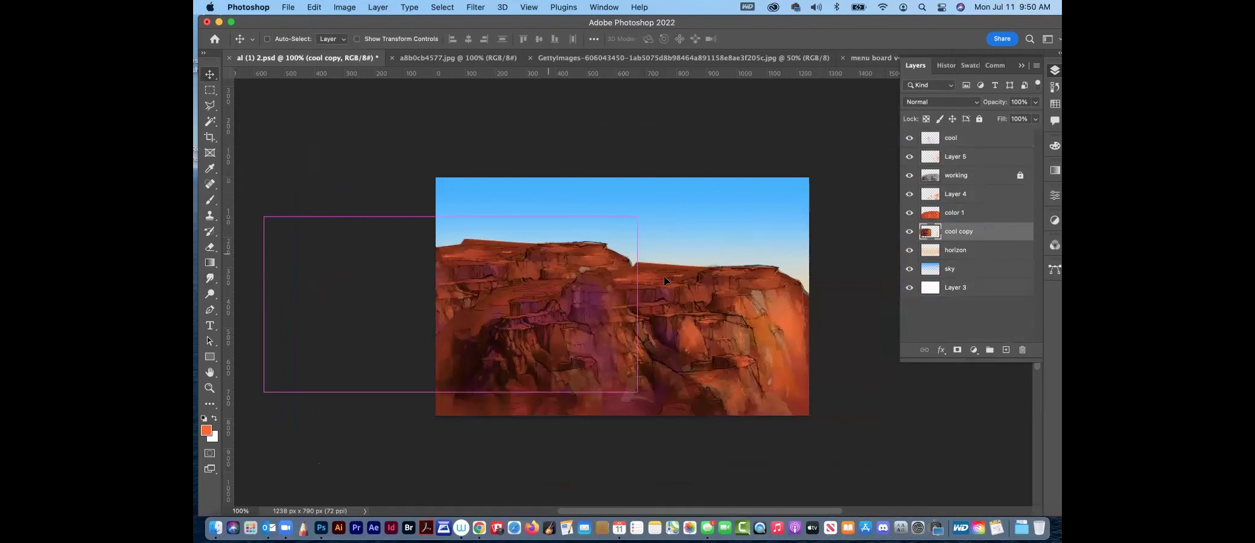
pyautogui.press('super+t')
pyautogui.moveTo(655, 305); pyautogui.dragTo(791, 305)
pyautogui.moveTo(556, 250); pyautogui.dragTo(518, 240)
pyautogui.moveTo(484, 208); pyautogui.dragTo(497, 268)
pyautogui.moveTo(466, 300); pyautogui.dragTo(438, 264)
pyautogui.press('Return')
pyautogui.press('super')
# Sample purple from the main cliff's shadow and colorize the background canyon copy purple with saturation 38 and lightness +5
pyautogui.click(209, 200)
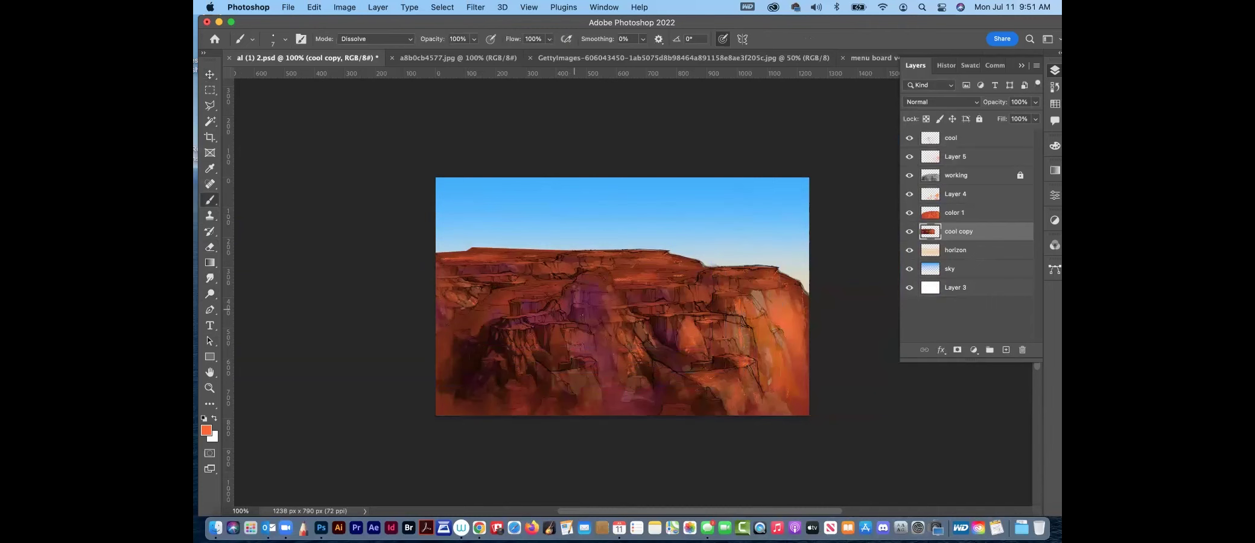
pyautogui.keyDown('alt'); pyautogui.click(585, 312); pyautogui.keyUp('alt')
pyautogui.keyDown('alt'); pyautogui.click(594, 297); pyautogui.keyUp('alt')
pyautogui.press('super+u')
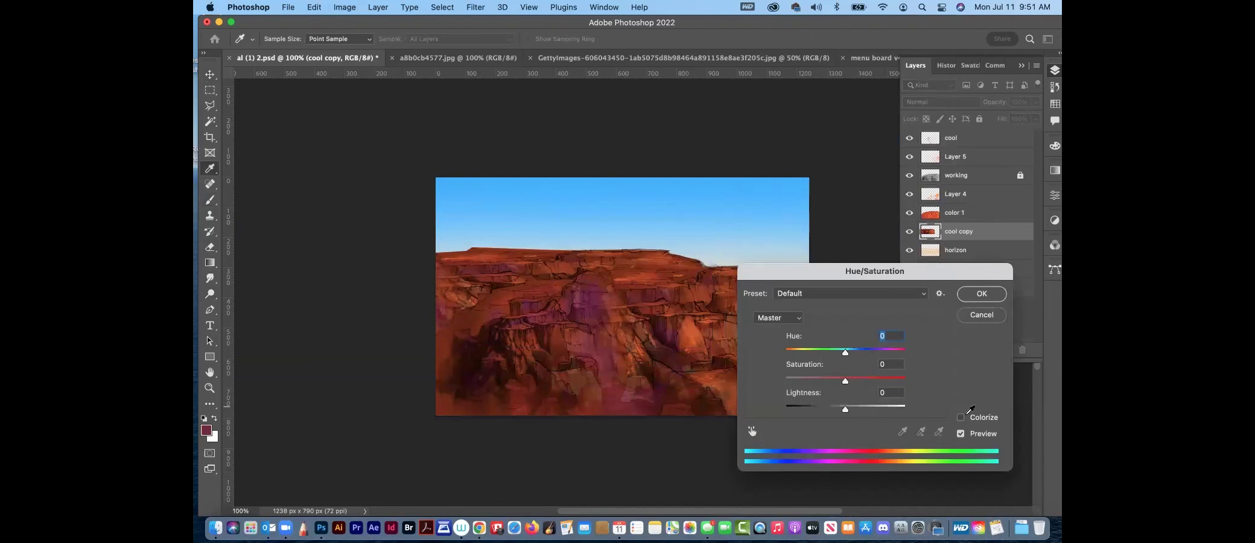
pyautogui.click(961, 418)
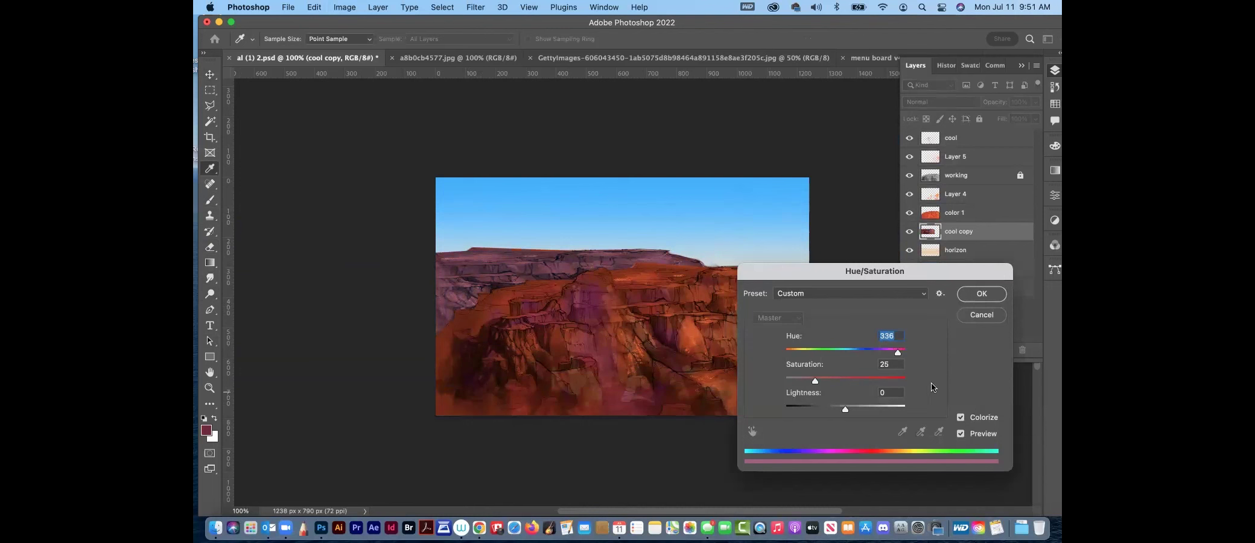
pyautogui.click(843, 381)
pyautogui.click(831, 381)
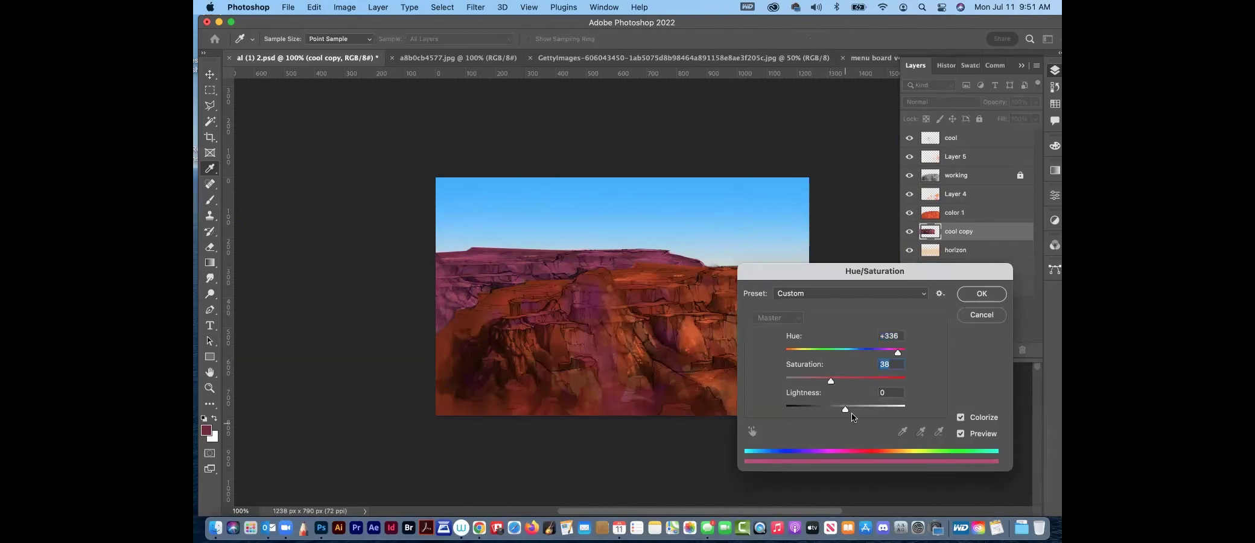
pyautogui.moveTo(846, 411); pyautogui.dragTo(849, 412)
pyautogui.press('Tab')
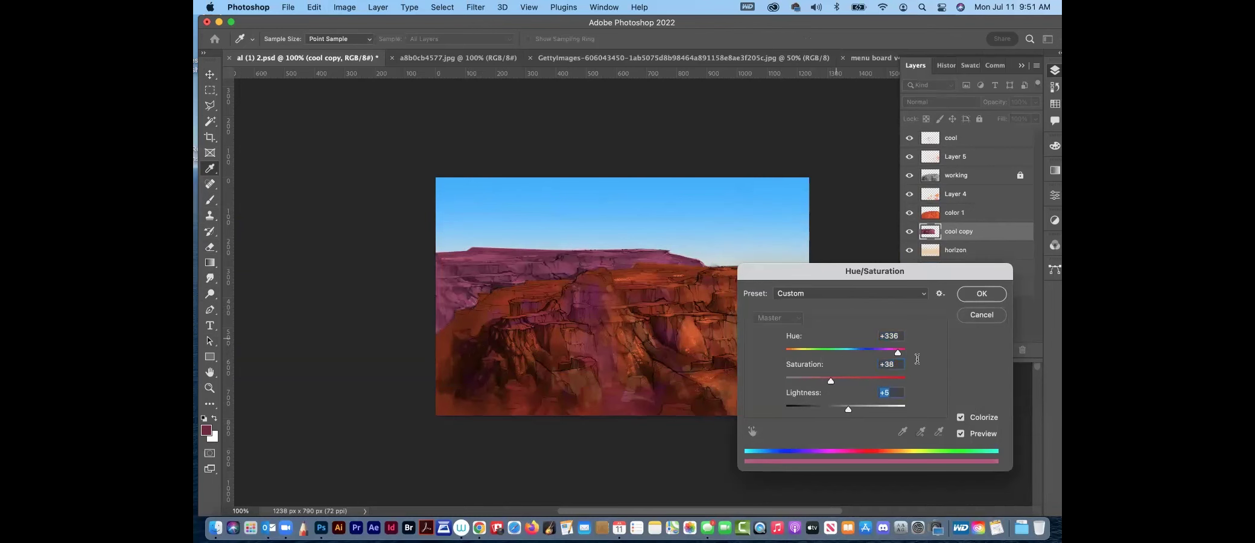
pyautogui.moveTo(898, 353); pyautogui.dragTo(775, 358)
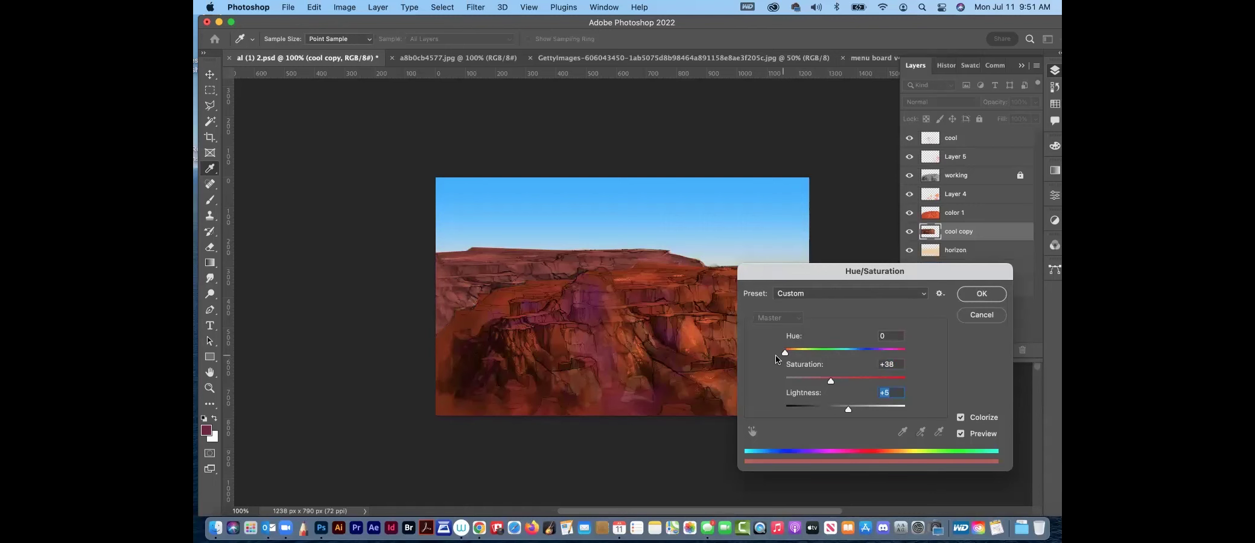
pyautogui.moveTo(791, 360); pyautogui.dragTo(897, 369)
pyautogui.click(971, 297)
# Lighten the midtones of the purple canyon copy with Levels and adjust its position behind the main cliff
pyautogui.click(210, 74)
pyautogui.moveTo(496, 261); pyautogui.dragTo(494, 259)
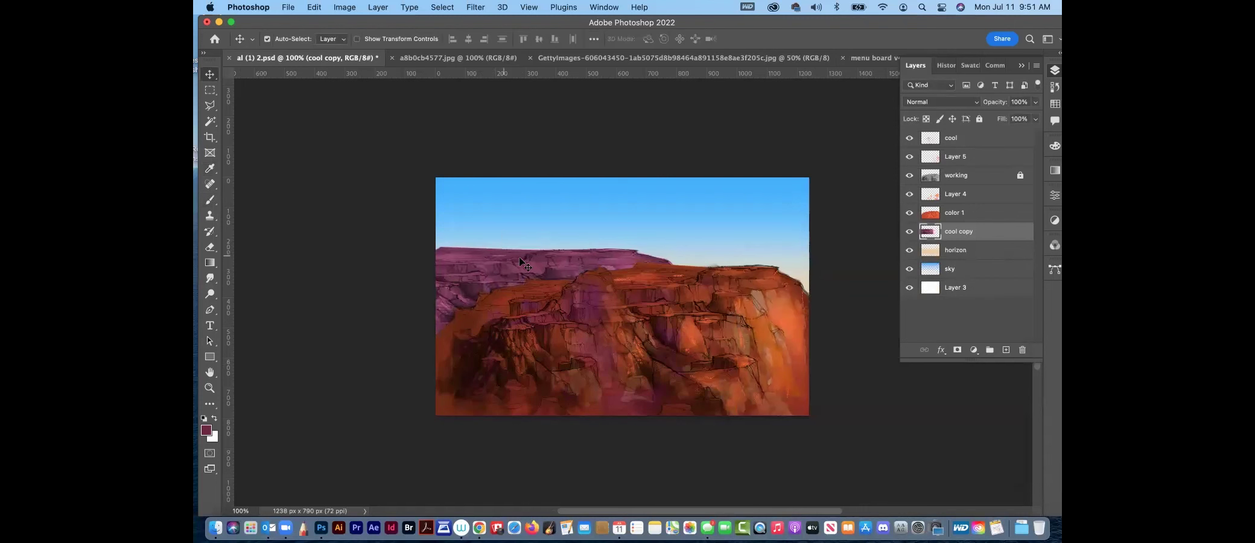
pyautogui.press('super+l')
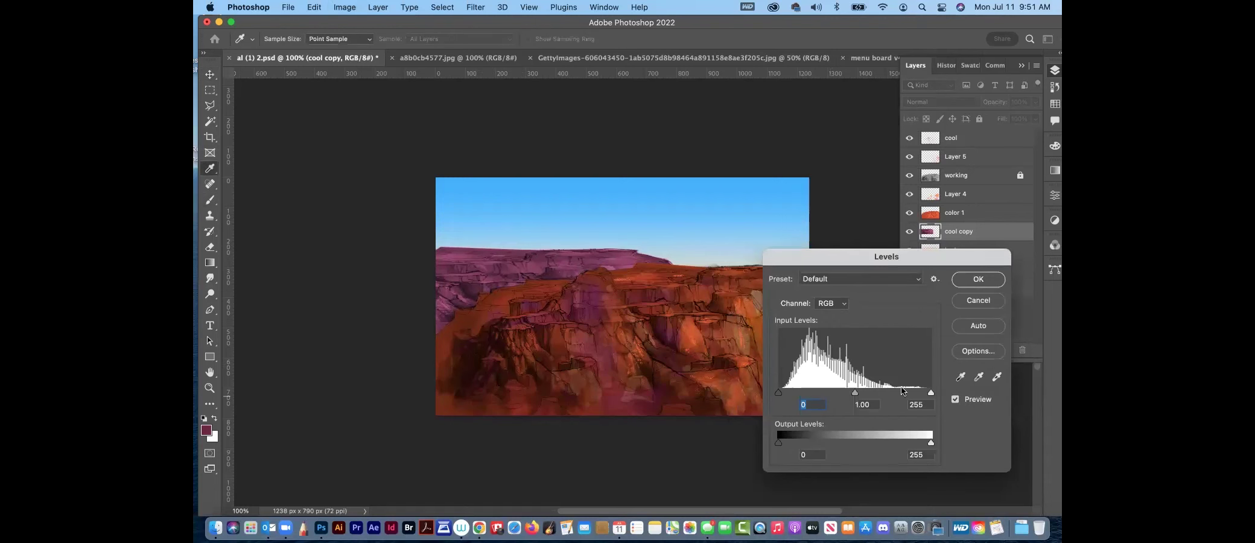
pyautogui.moveTo(854, 394); pyautogui.dragTo(847, 396)
pyautogui.press('Tab')
pyautogui.click(993, 282)
pyautogui.press('v')
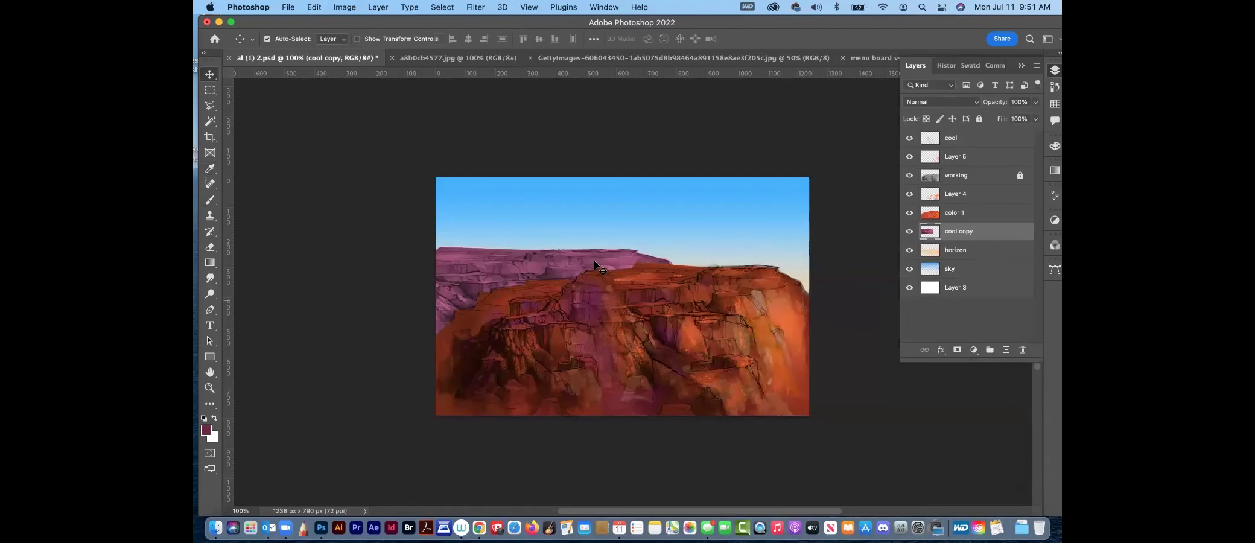
pyautogui.moveTo(559, 254); pyautogui.dragTo(564, 266)
# Try shifting the purple canyon copy's hue to -72 with Hue/Saturation, and reset the hue to 0
pyautogui.press('super+u')
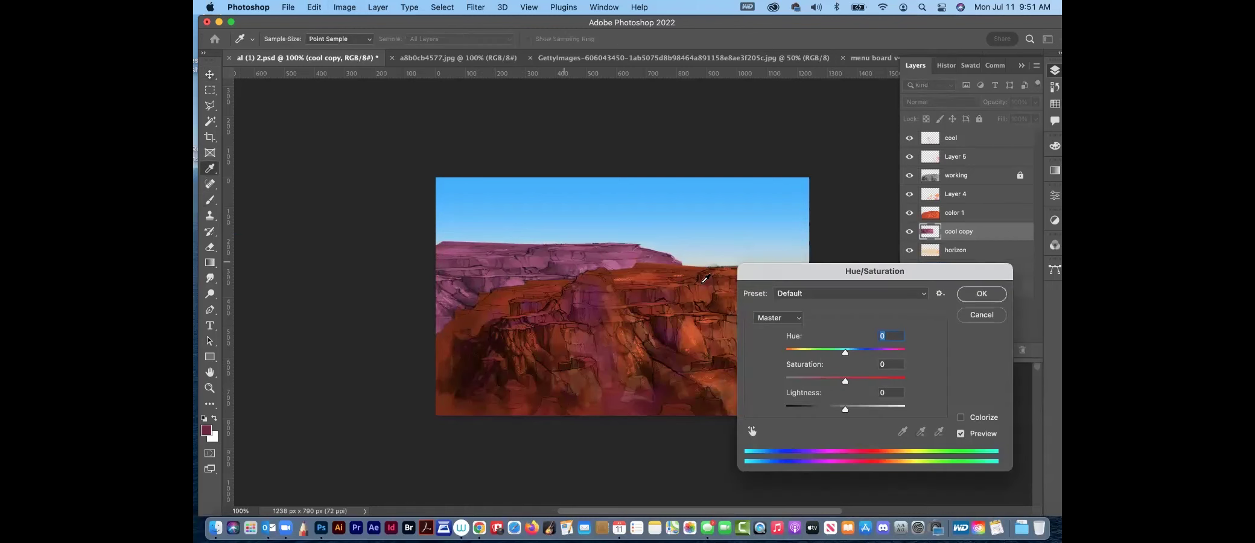
pyautogui.moveTo(844, 353); pyautogui.dragTo(812, 354)
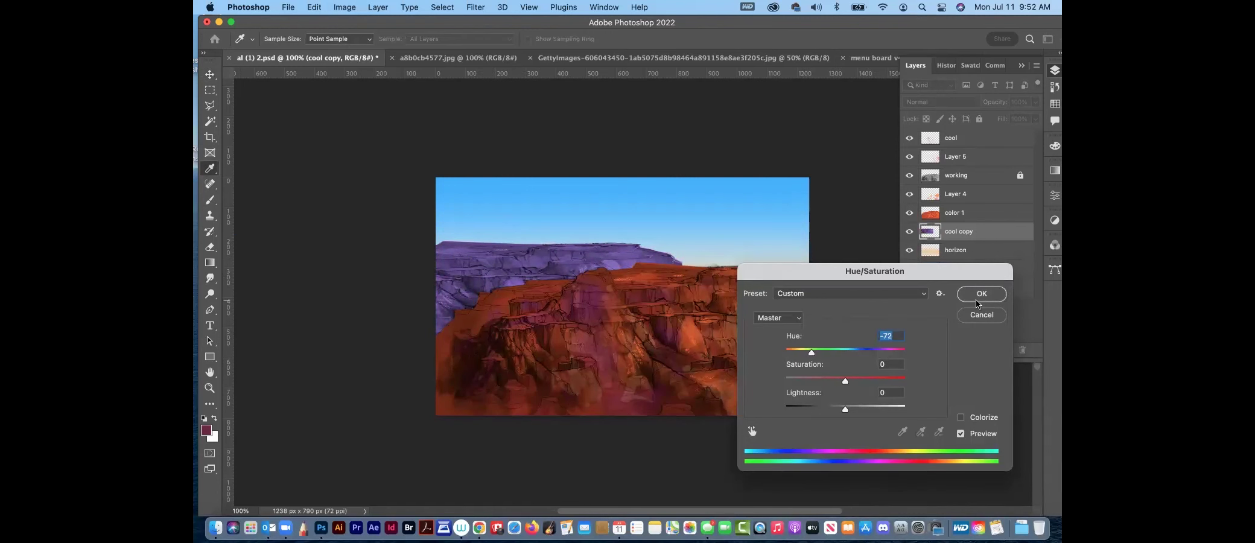
pyautogui.write('0')
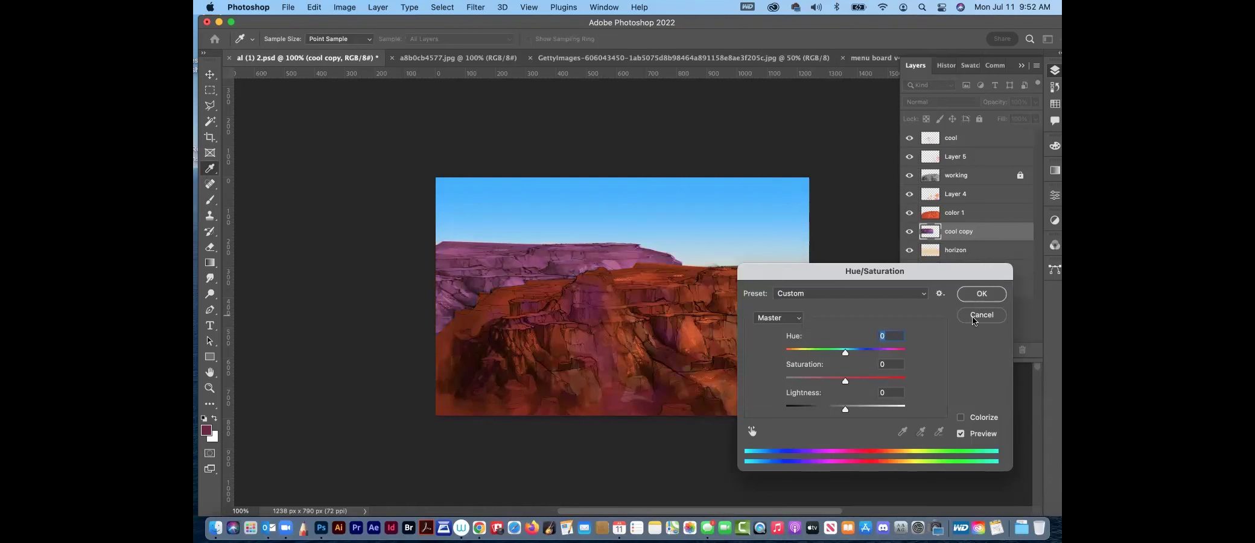
pyautogui.press('Return')
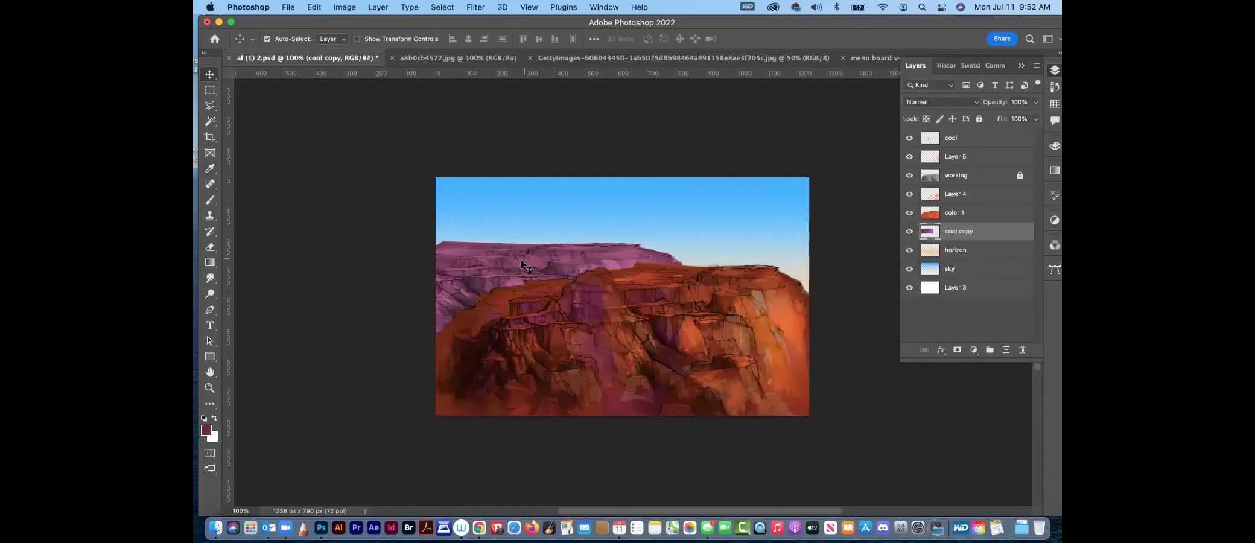
# Try moving the purple canyon copy up and to the right, and undo the repositioning
pyautogui.rightClick(520, 259)
pyautogui.click(566, 266)
pyautogui.moveTo(551, 254); pyautogui.dragTo(587, 237)
pyautogui.press('super+z')
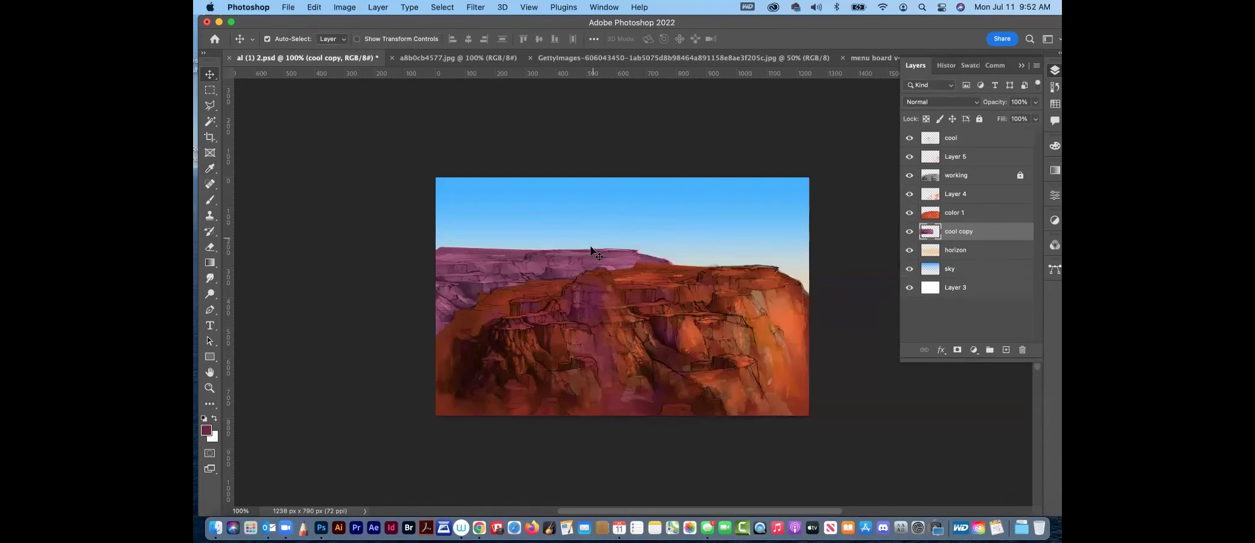
# Duplicate the purple canyon ridge higher and farther right, and place the duplicate's layer below cool copy
pyautogui.moveTo(573, 260); pyautogui.dragTo(817, 241)
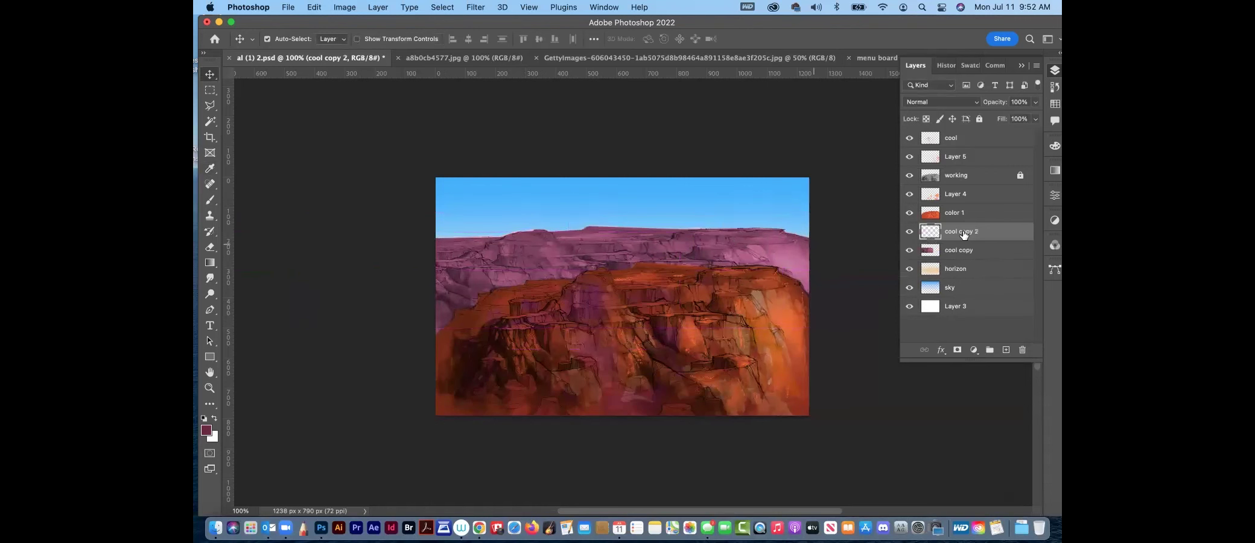
pyautogui.moveTo(995, 235); pyautogui.dragTo(993, 261)
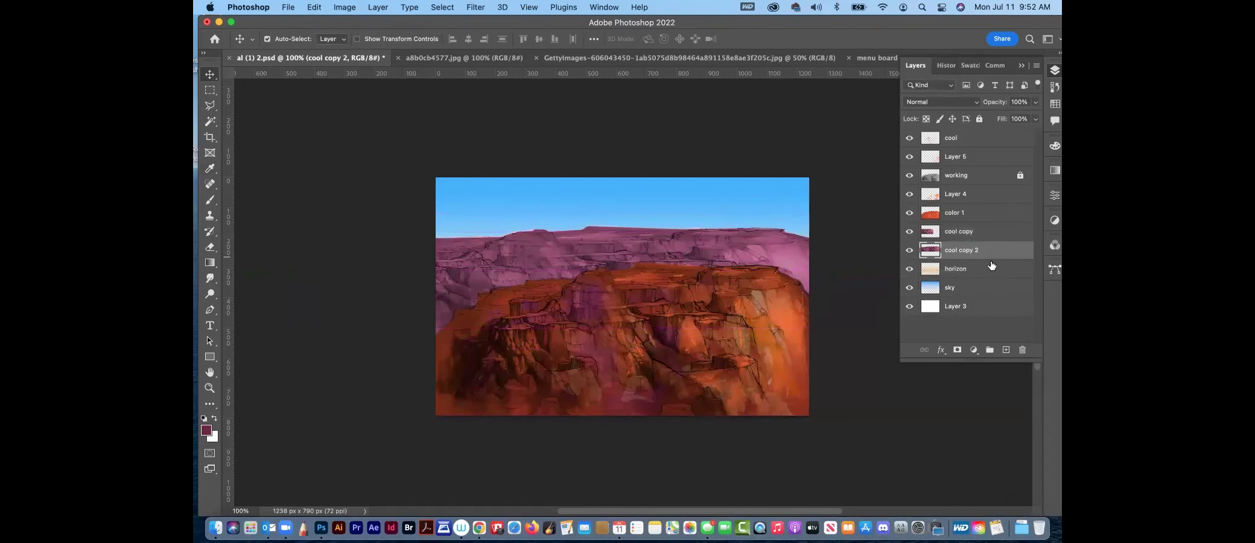
# Stretch the farthest canyon ridge wider with Free Transform so it spans the horizon
pyautogui.press('super+t')
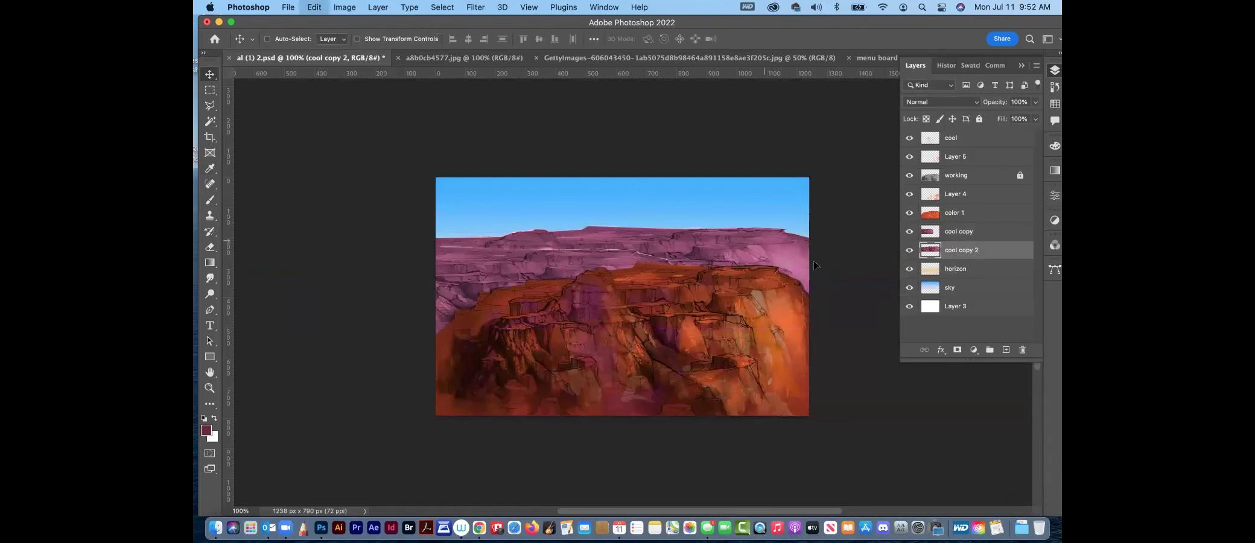
pyautogui.moveTo(864, 276); pyautogui.dragTo(1060, 278)
pyautogui.moveTo(653, 237); pyautogui.dragTo(486, 239)
pyautogui.press('Return')
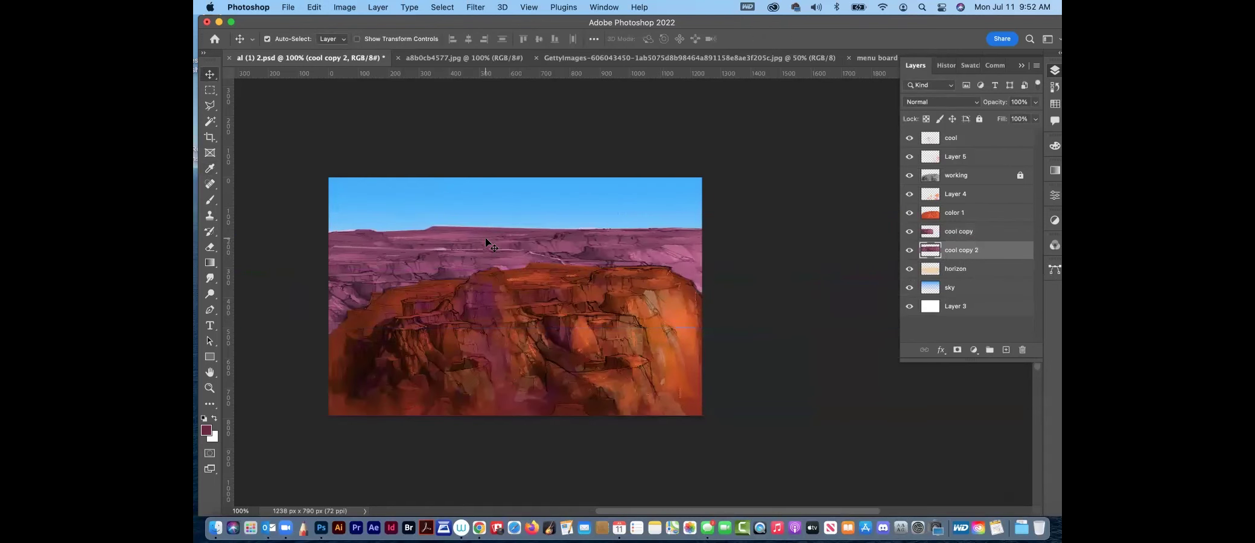
# Shift the farthest ridge's hue to -74 for a bluish violet and lower its layer opacity to about 57%
pyautogui.press('super+u')
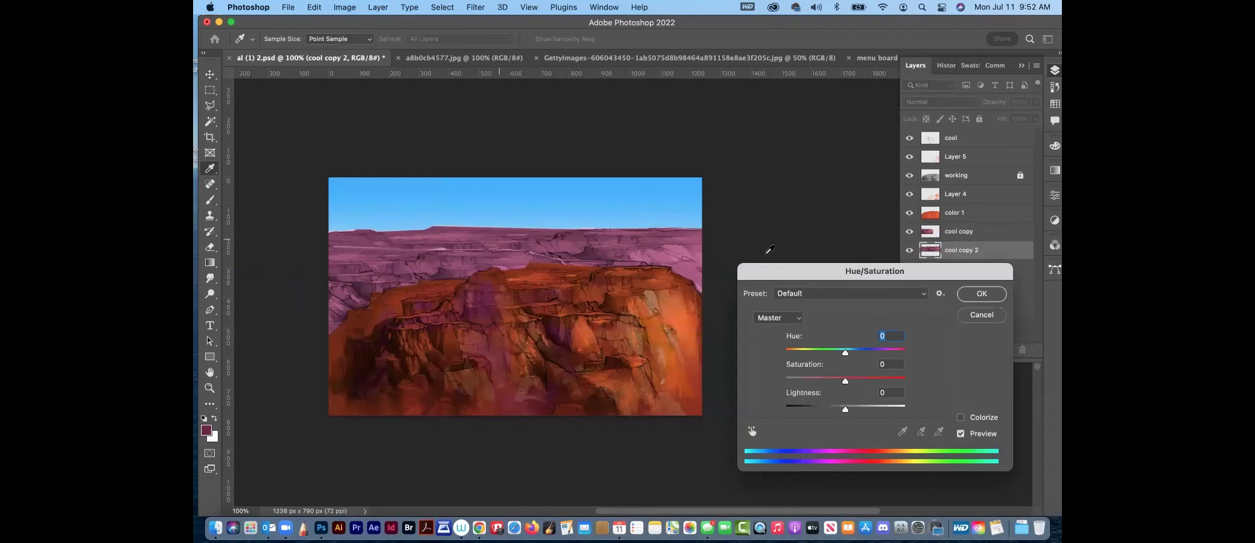
pyautogui.moveTo(846, 350); pyautogui.dragTo(811, 361)
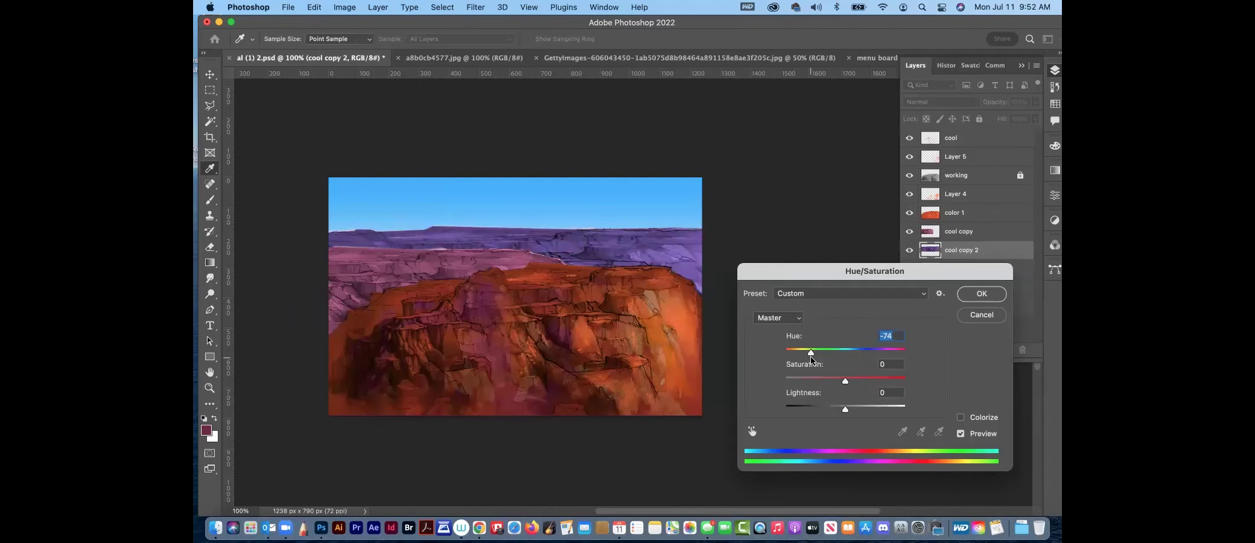
pyautogui.click(984, 296)
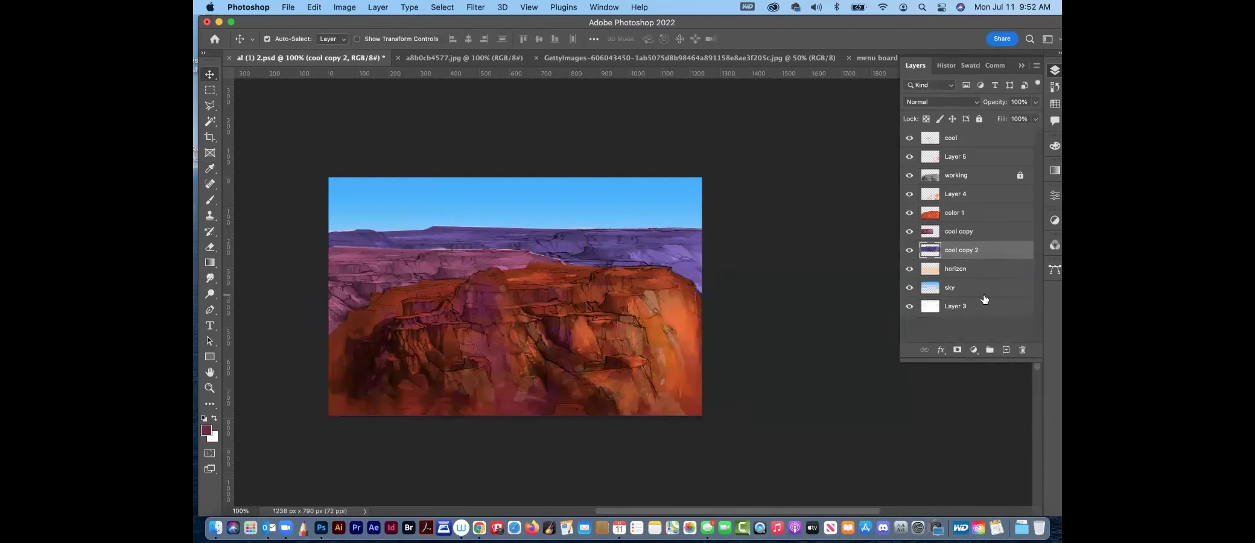
pyautogui.click(1038, 108)
pyautogui.moveTo(1037, 116); pyautogui.dragTo(1013, 122)
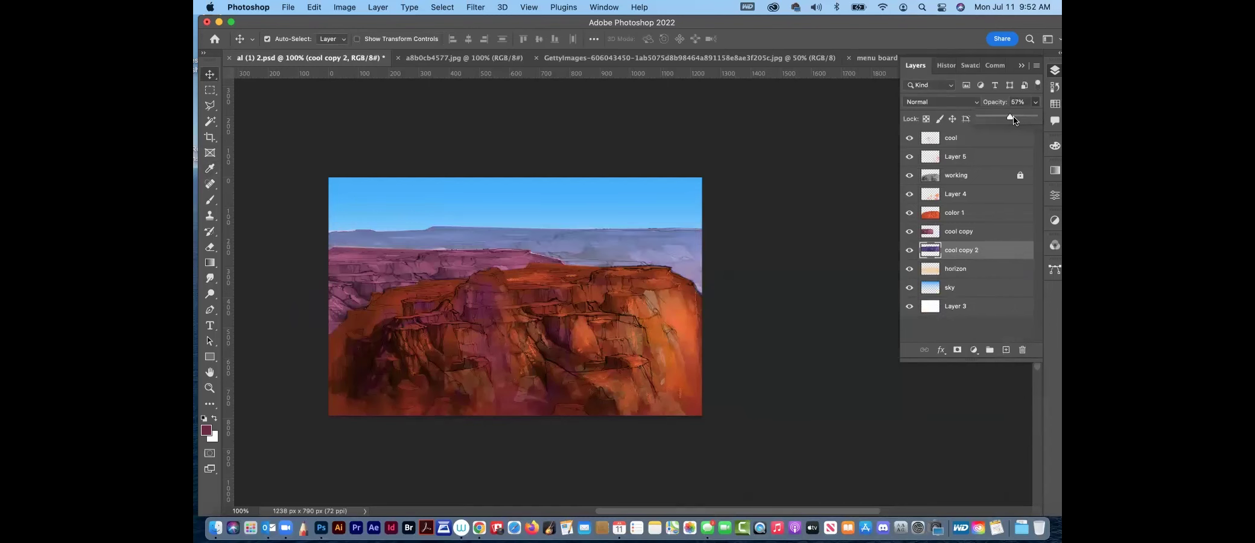
pyautogui.moveTo(1012, 119); pyautogui.dragTo(1012, 119)
# Try smudging the sloping upper edge of the purple ridge on the cool copy layer, and undo the smudges
pyautogui.click(390, 260)
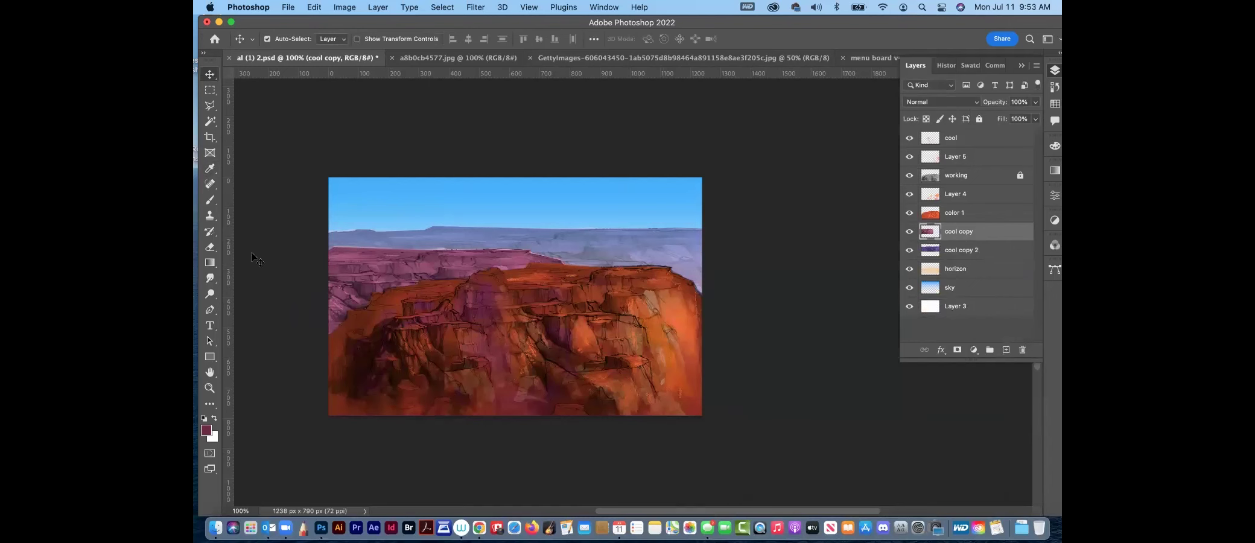
pyautogui.click(210, 278)
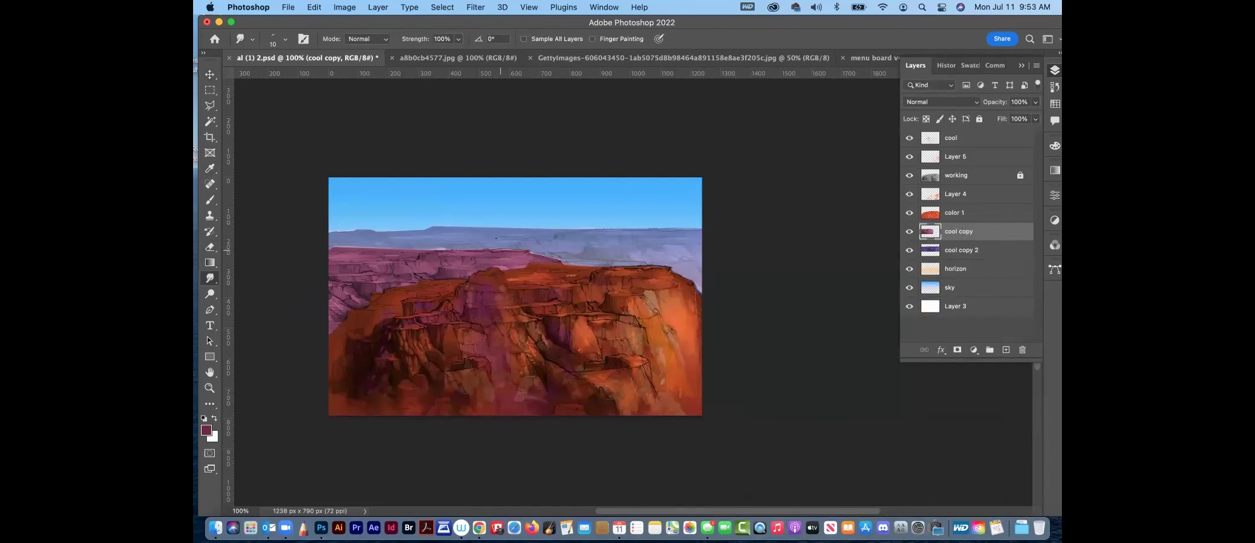
pyautogui.click(209, 389)
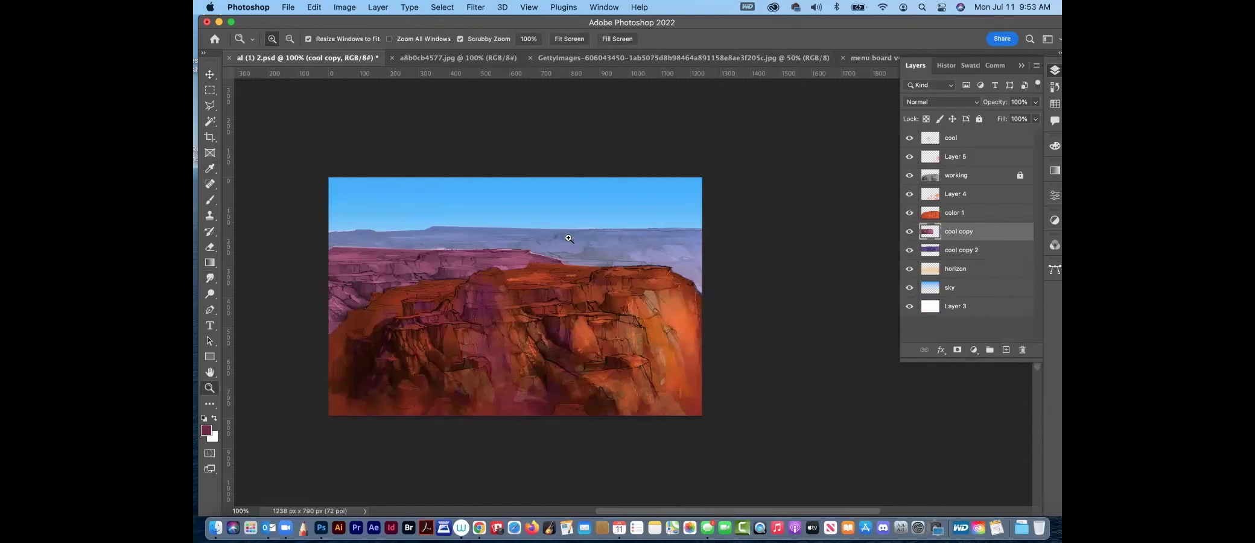
pyautogui.moveTo(530, 265); pyautogui.dragTo(607, 281)
pyautogui.click(210, 278)
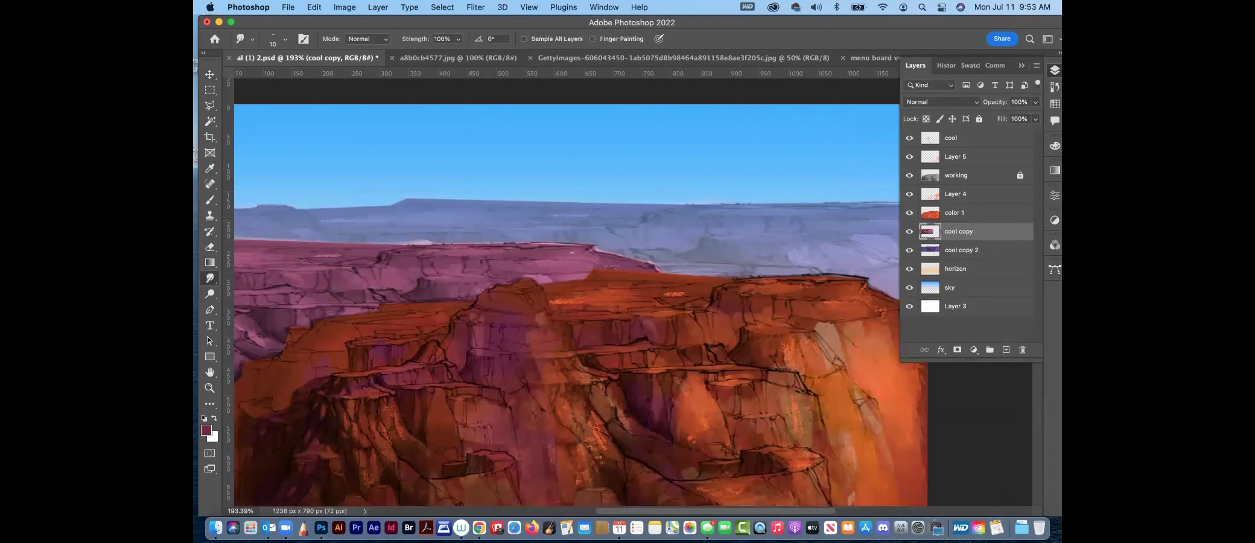
pyautogui.moveTo(638, 258); pyautogui.dragTo(613, 254)
pyautogui.press('super+z')
pyautogui.moveTo(598, 246); pyautogui.dragTo(656, 266)
pyautogui.press('super+z')
# Soften the purple ridge's upper edge on cool copy using the Eraser at size 25 and 54% opacity
pyautogui.press('e')
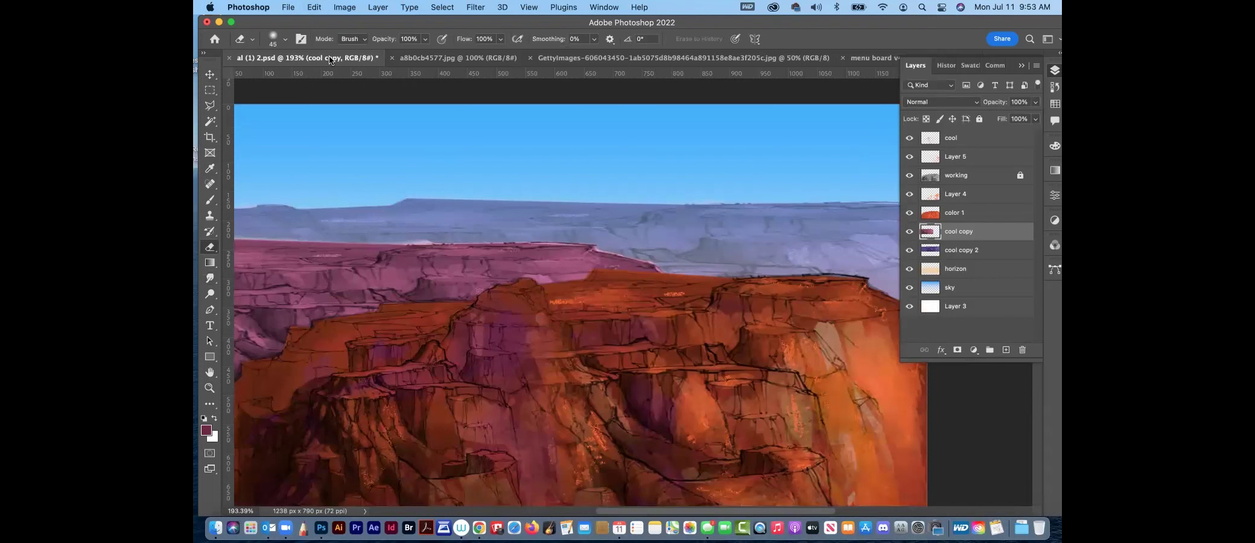
pyautogui.press('[')
pyautogui.click(425, 39)
pyautogui.moveTo(412, 56); pyautogui.dragTo(400, 54)
pyautogui.moveTo(663, 263)
pyautogui.mouseDown()
pyautogui.moveTo(593, 240)
pyautogui.moveTo(602, 246)
pyautogui.mouseUp()
pyautogui.moveTo(551, 245)
pyautogui.mouseDown()
pyautogui.moveTo(410, 241)
pyautogui.moveTo(637, 248)
pyautogui.mouseUp()
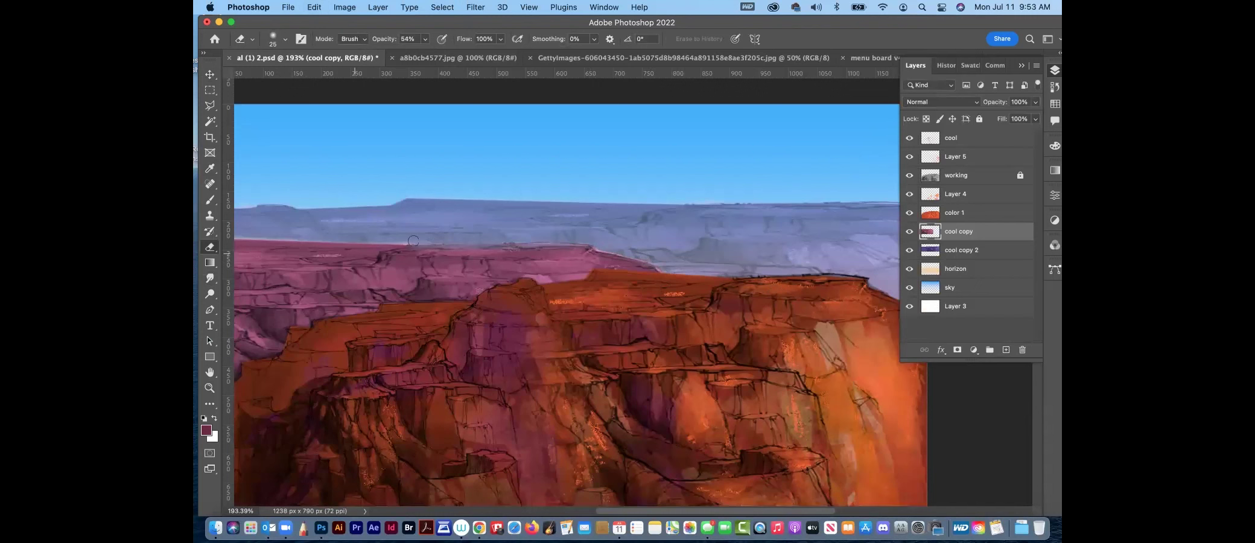
pyautogui.moveTo(437, 248); pyautogui.dragTo(693, 276)
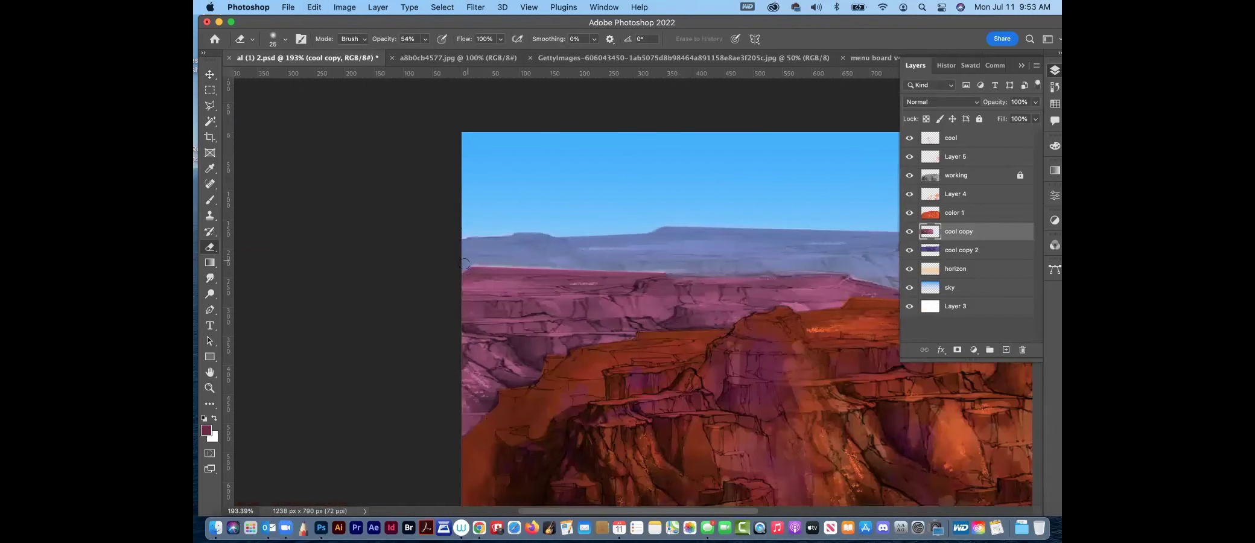
pyautogui.moveTo(460, 263)
pyautogui.mouseDown()
pyautogui.moveTo(659, 275)
pyautogui.moveTo(472, 271)
pyautogui.mouseUp()
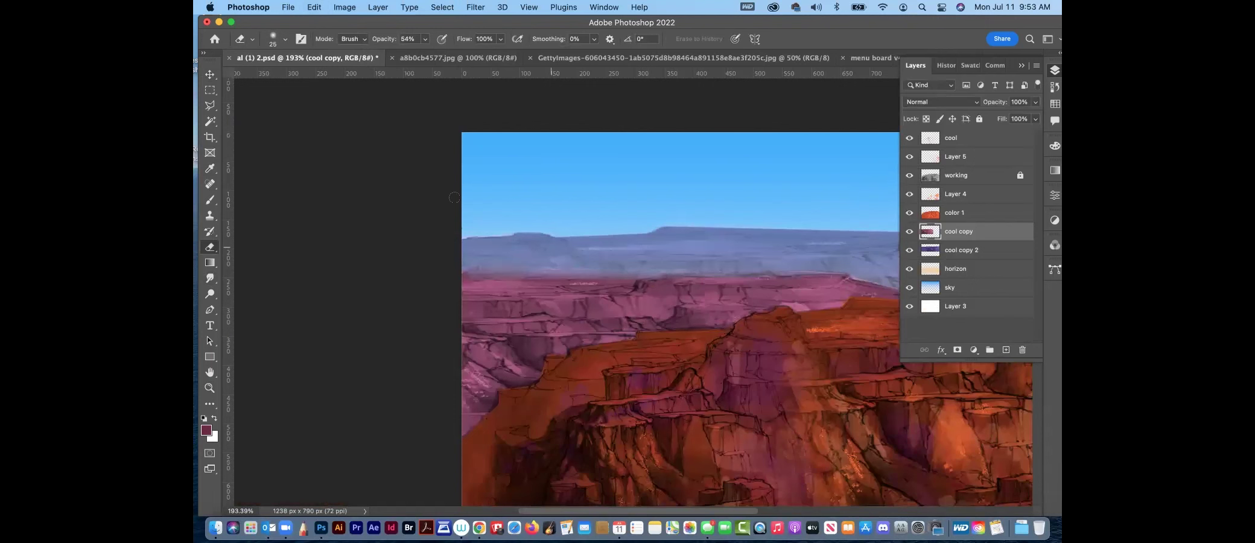
# Nudge the purple ridge slightly up and to the left and lower the cool copy layer's opacity to 80%
pyautogui.press('super+minus')
pyautogui.press('super+minus')
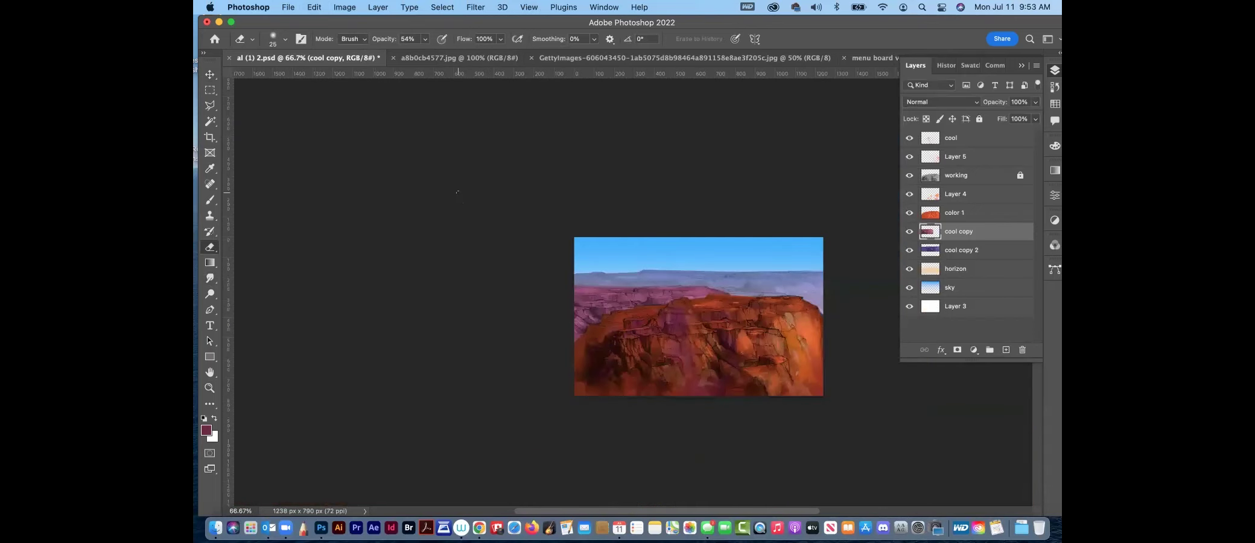
pyautogui.click(211, 74)
pyautogui.moveTo(630, 296); pyautogui.dragTo(621, 291)
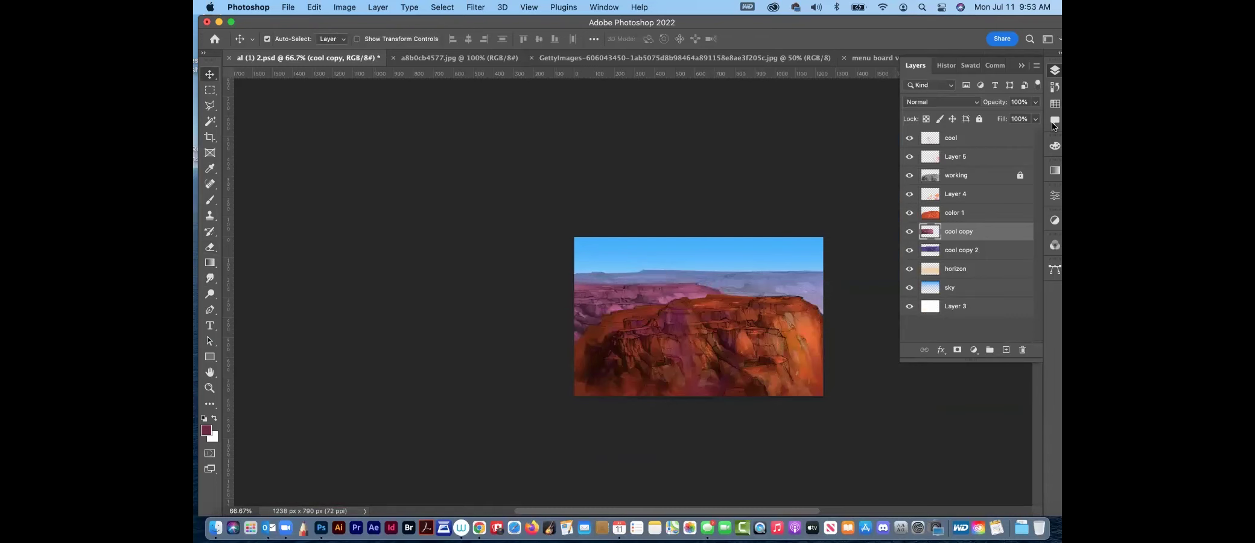
pyautogui.click(1036, 102)
pyautogui.moveTo(1037, 116); pyautogui.dragTo(1025, 119)
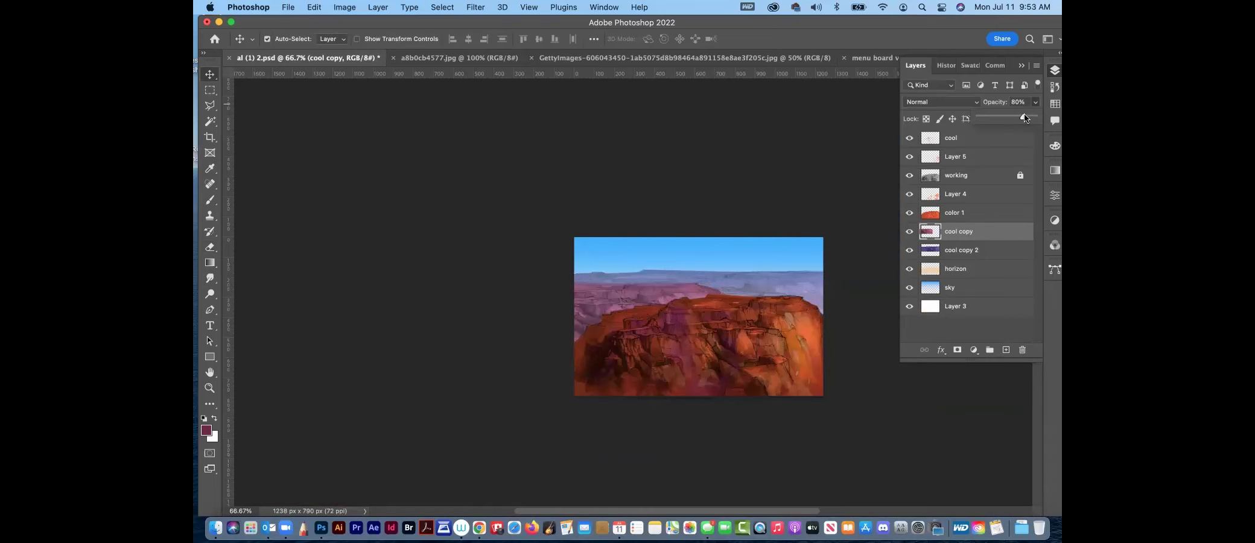
pyautogui.click(815, 310)
pyautogui.click(606, 290)
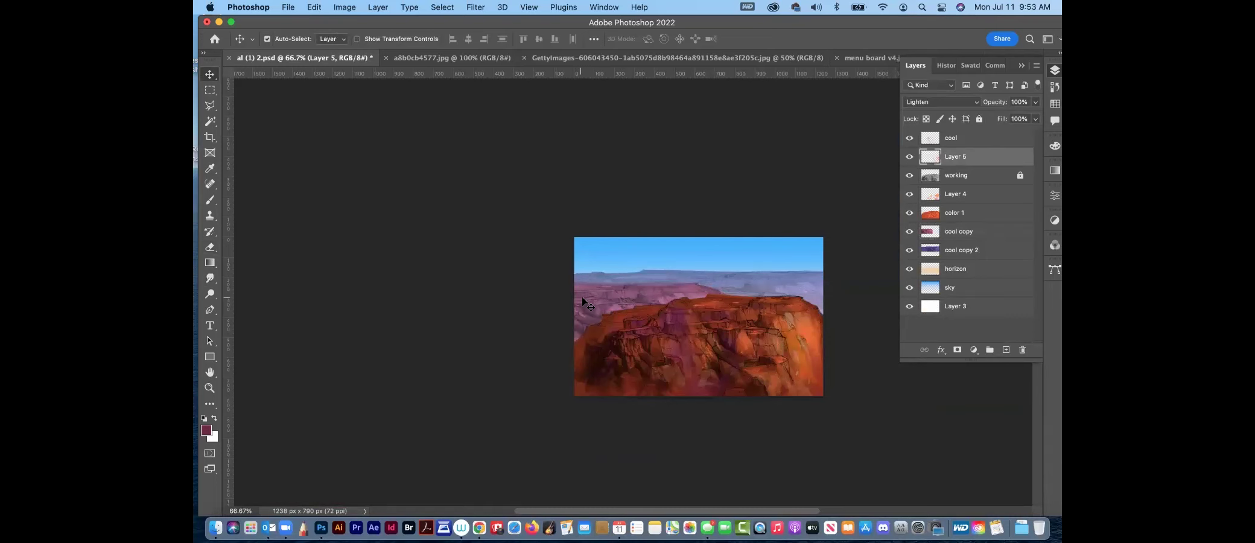
pyautogui.press('super+1')
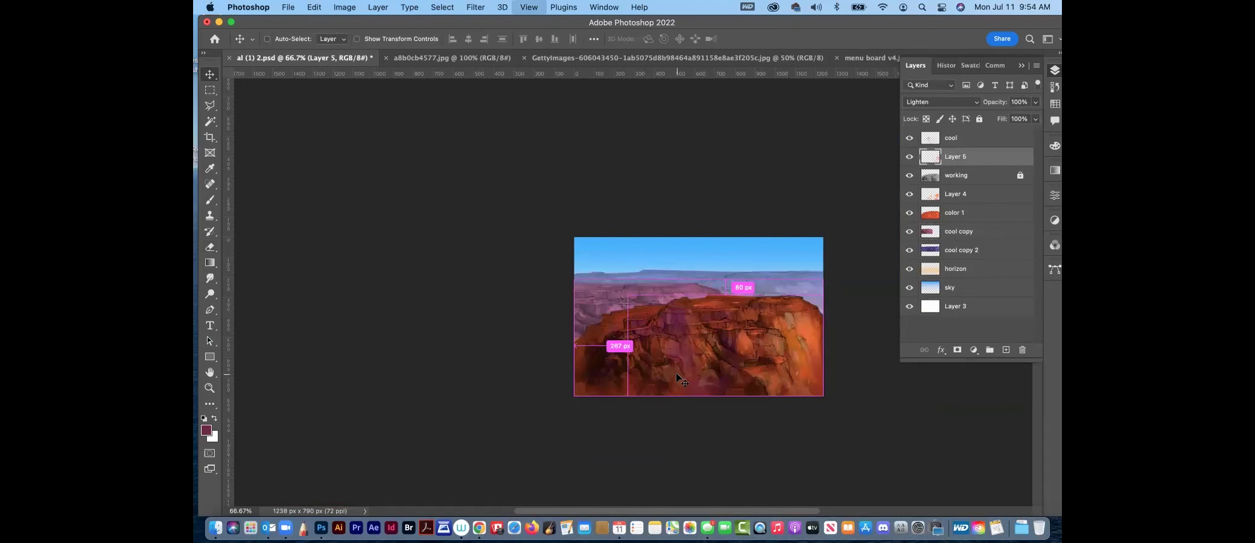
pyautogui.moveTo(749, 364); pyautogui.dragTo(567, 367)
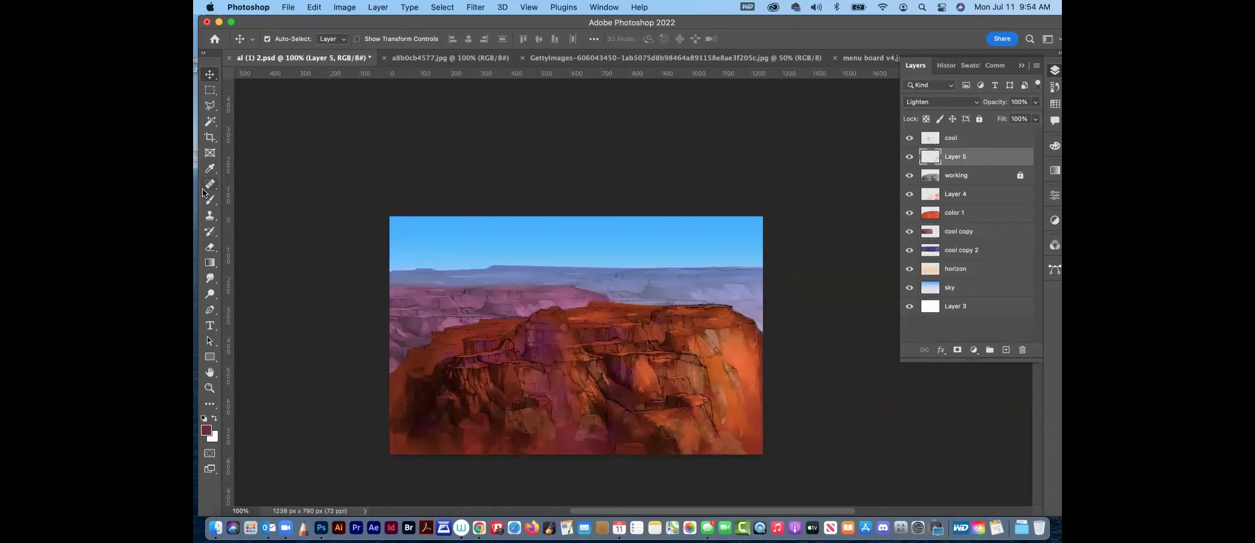
pyautogui.click(1055, 105)
pyautogui.click(945, 336)
pyautogui.click(1060, 72)
pyautogui.click(1061, 71)
pyautogui.click(1054, 72)
# Load the outline of cool copy 2 as a selection and sample the pale cream horizon colour from the menu board photo
pyautogui.keyDown('super'); pyautogui.click(926, 252); pyautogui.keyUp('super')
pyautogui.click(871, 59)
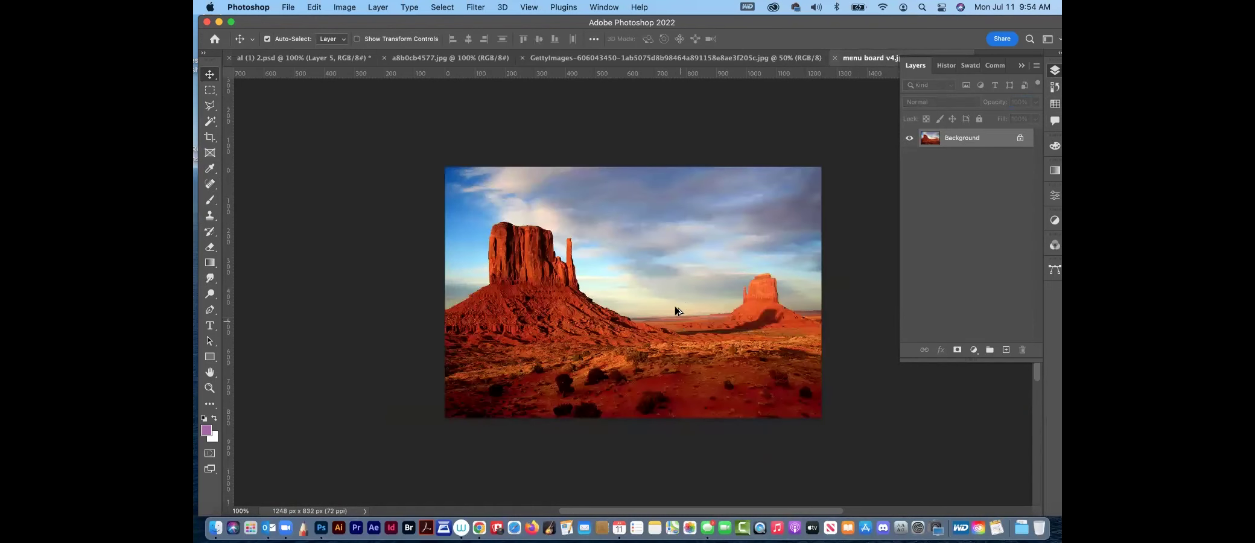
pyautogui.press('b')
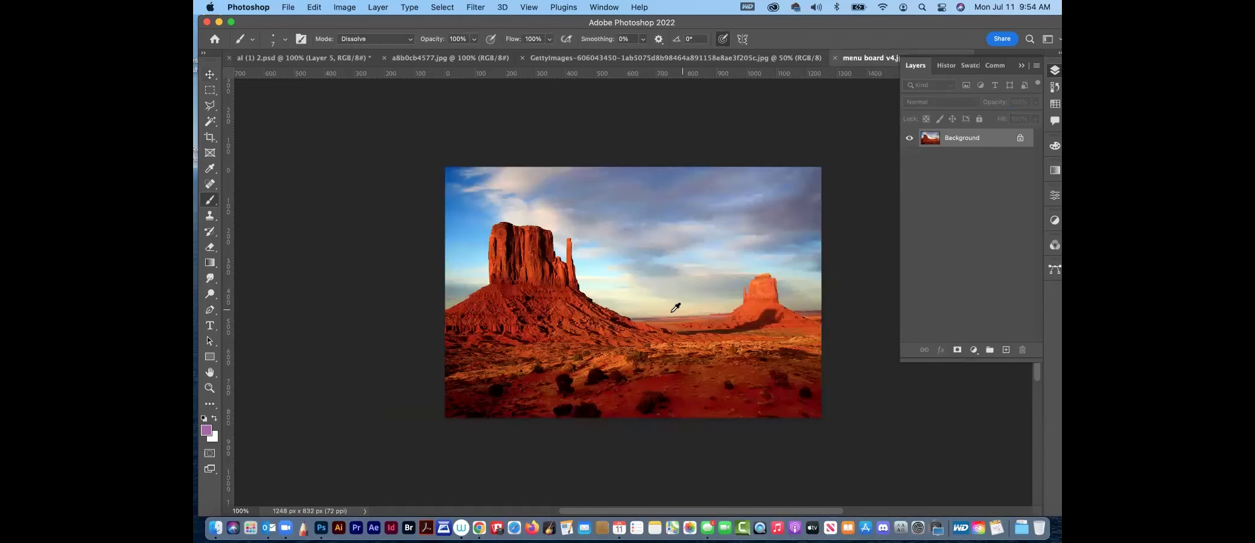
pyautogui.keyDown('alt'); pyautogui.click(677, 306); pyautogui.keyUp('alt')
pyautogui.click(326, 60)
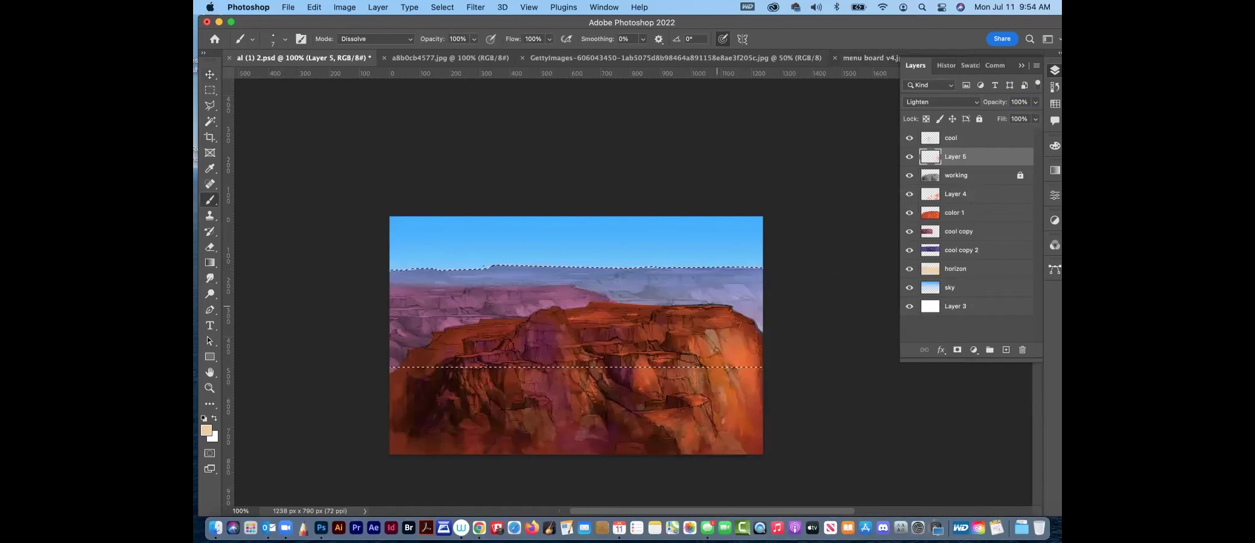
# Try a cream gradient inside the farthest ridge's selection on Layer 5, and undo the gradient
pyautogui.click(210, 263)
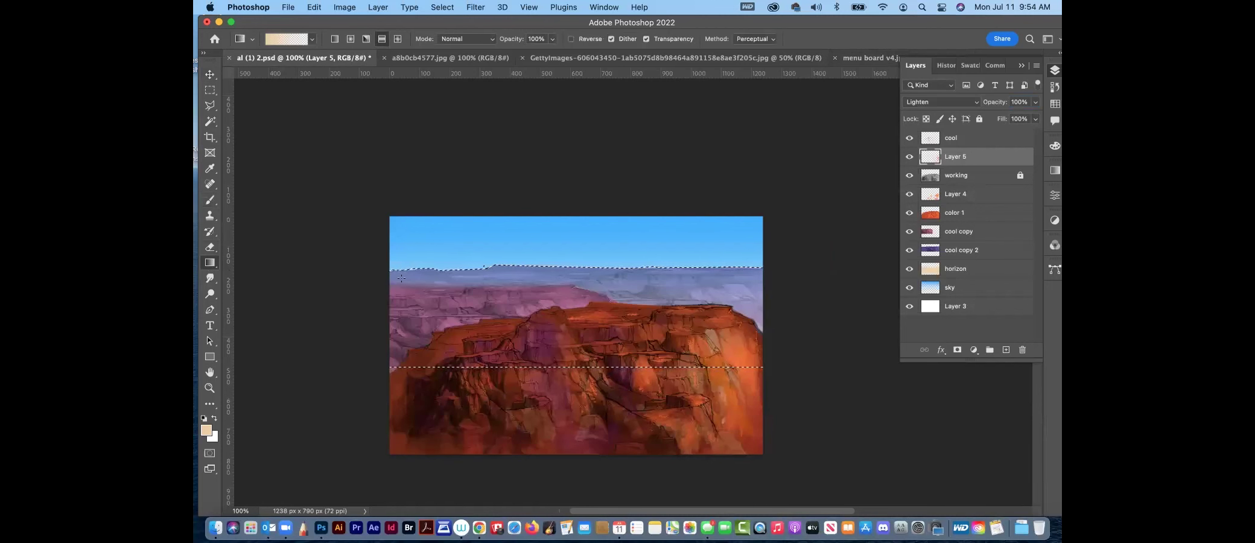
pyautogui.moveTo(612, 367); pyautogui.dragTo(613, 304)
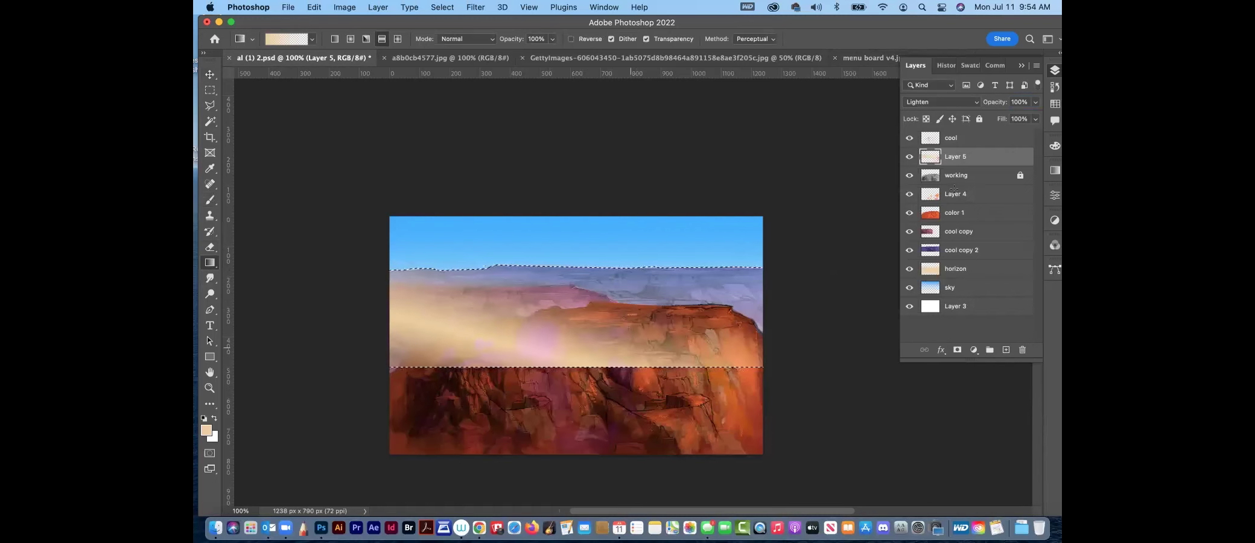
pyautogui.press('super+z')
# Add a new layer between cool copy and cool copy 2 and draw a cream gradient fading up the selected farthest ridge
pyautogui.click(1007, 350)
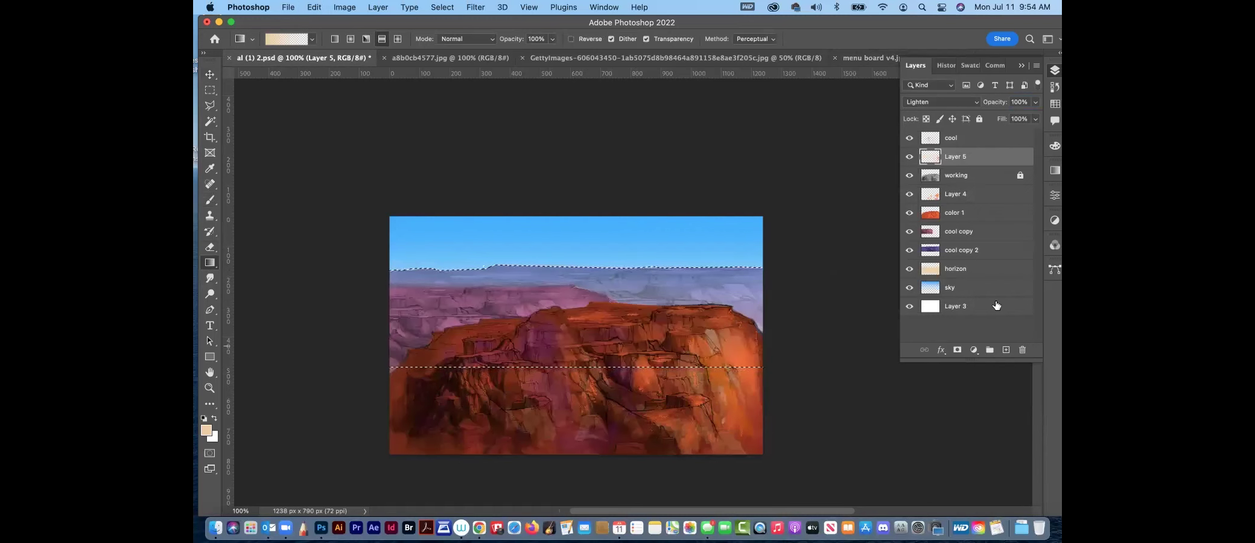
pyautogui.moveTo(1000, 161); pyautogui.dragTo(981, 260)
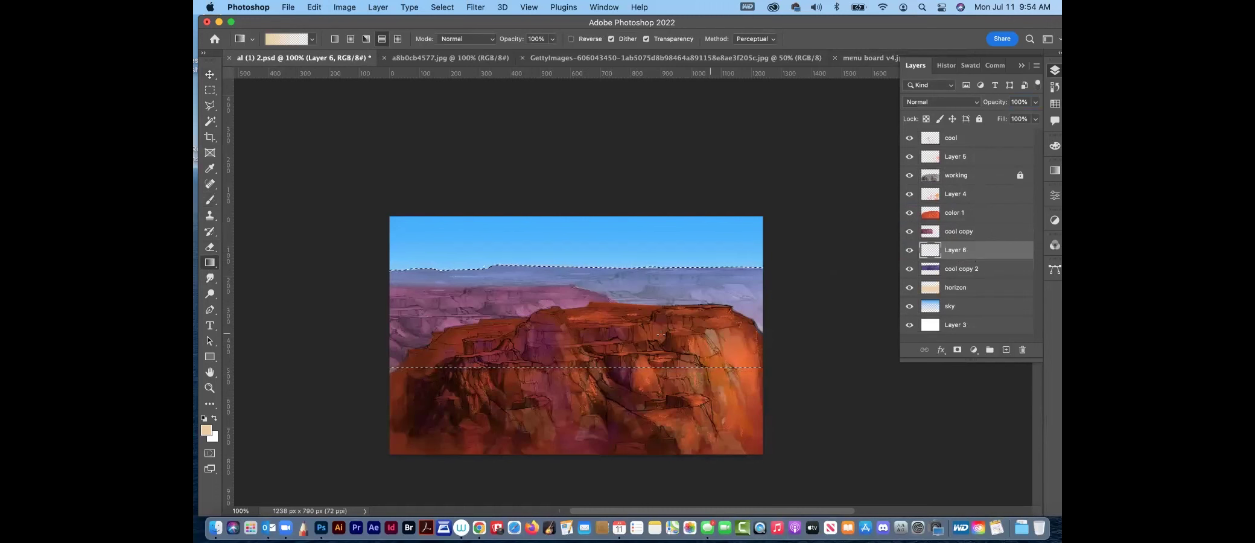
pyautogui.moveTo(641, 372); pyautogui.dragTo(771, 349)
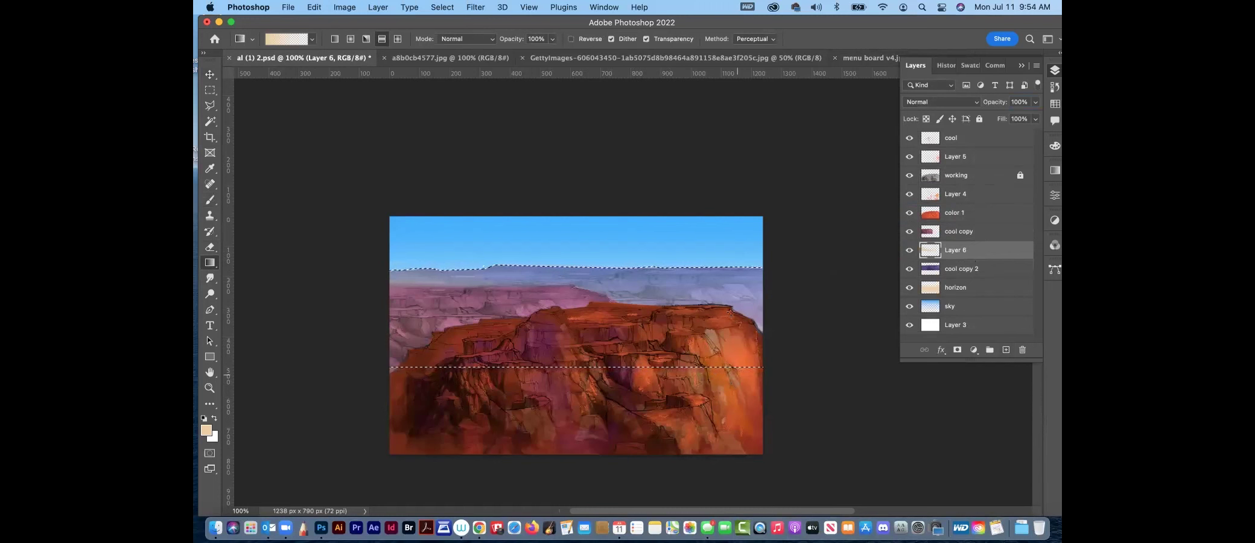
pyautogui.moveTo(736, 381); pyautogui.dragTo(818, 311)
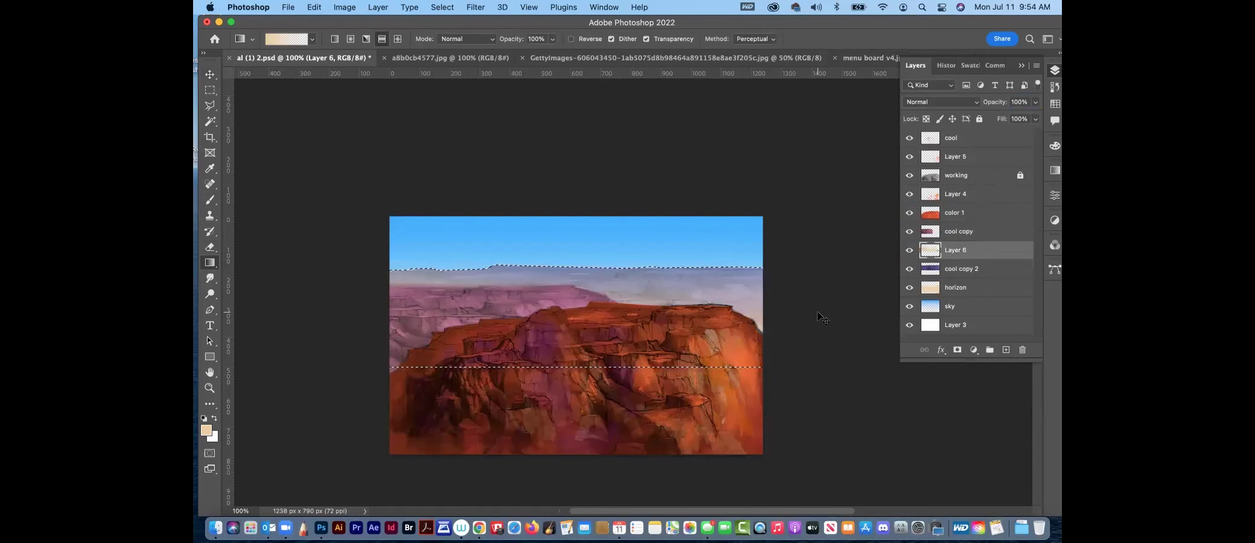
pyautogui.press('super+z')
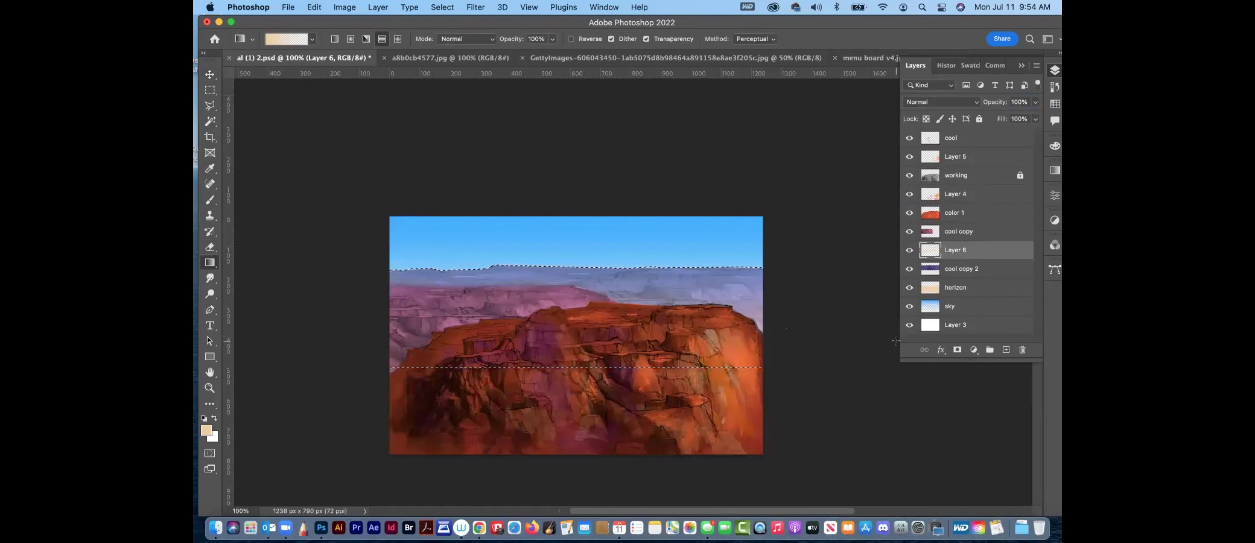
pyautogui.moveTo(731, 371); pyautogui.dragTo(727, 282)
# Set the blend mode of the farthest ridge's gradient layer to Lighten and clear the selection
pyautogui.click(953, 103)
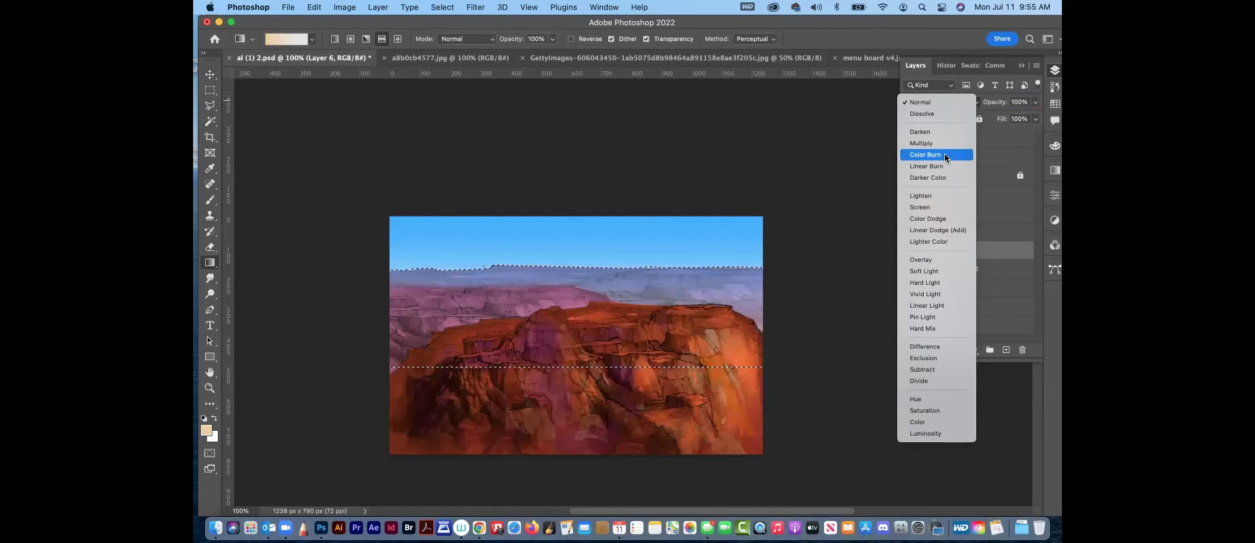
pyautogui.click(969, 199)
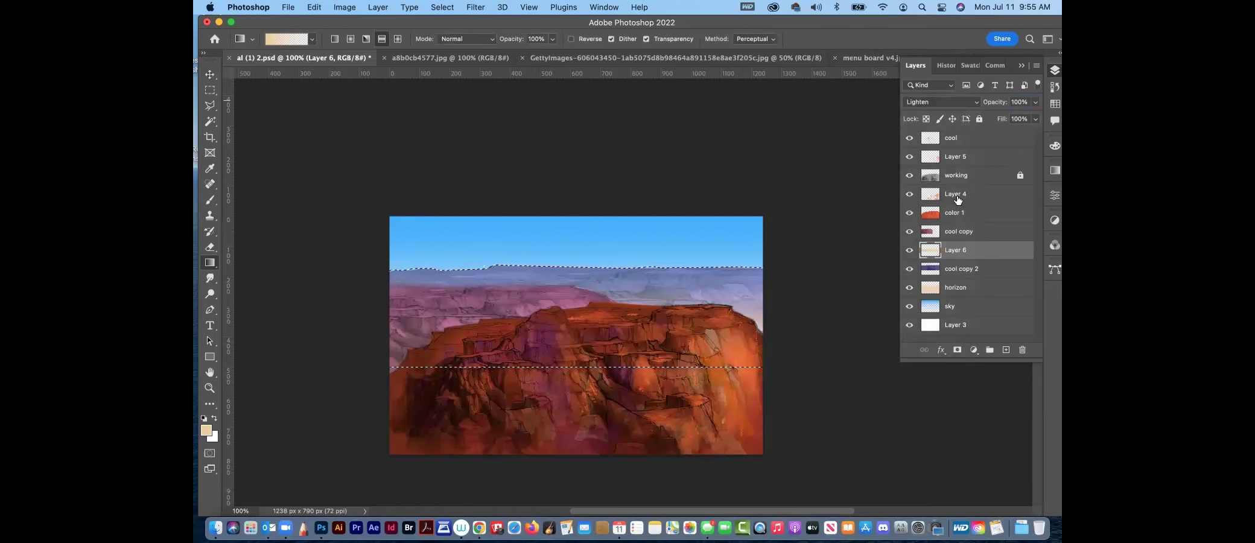
pyautogui.press('super+d')
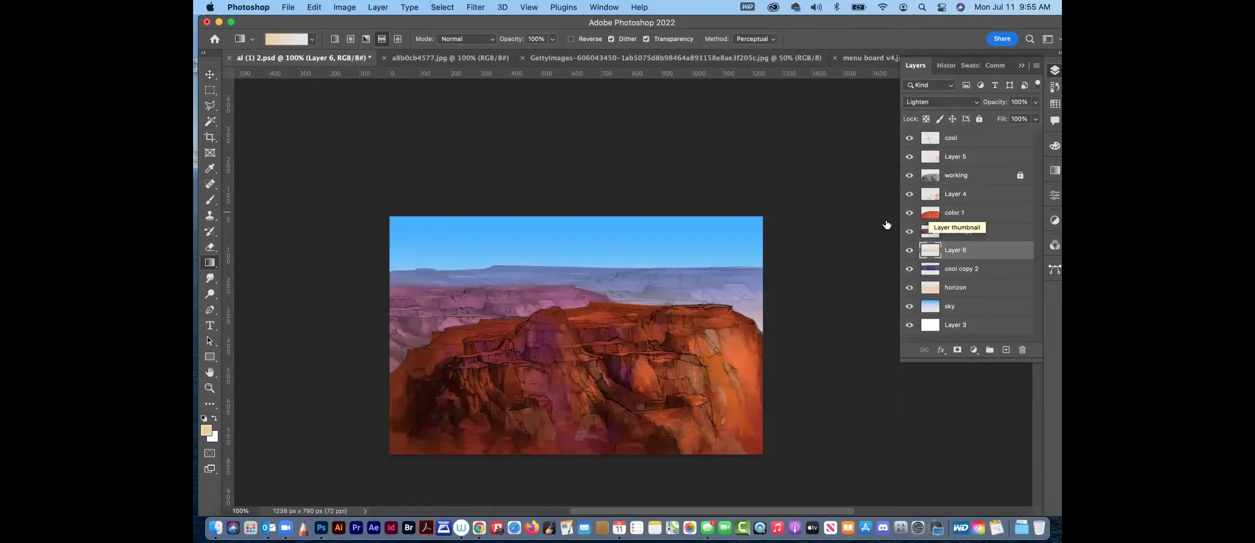
# Select the outline of the cool copy ridge and draw an upward cream gradient inside it on a new layer above
pyautogui.click(210, 74)
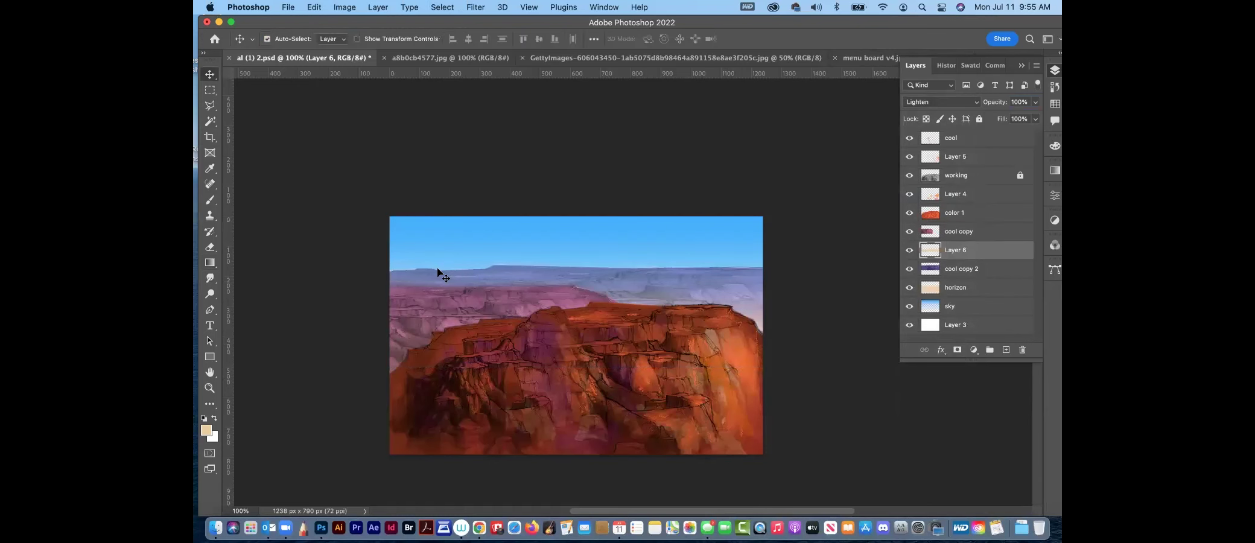
pyautogui.click(488, 304)
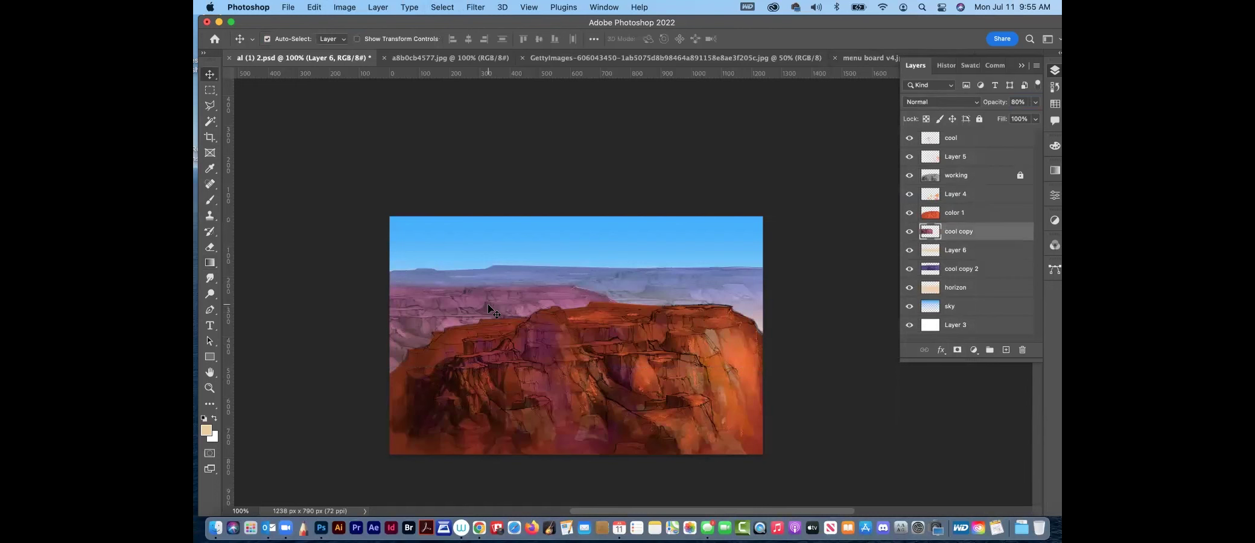
pyautogui.press('super+0')
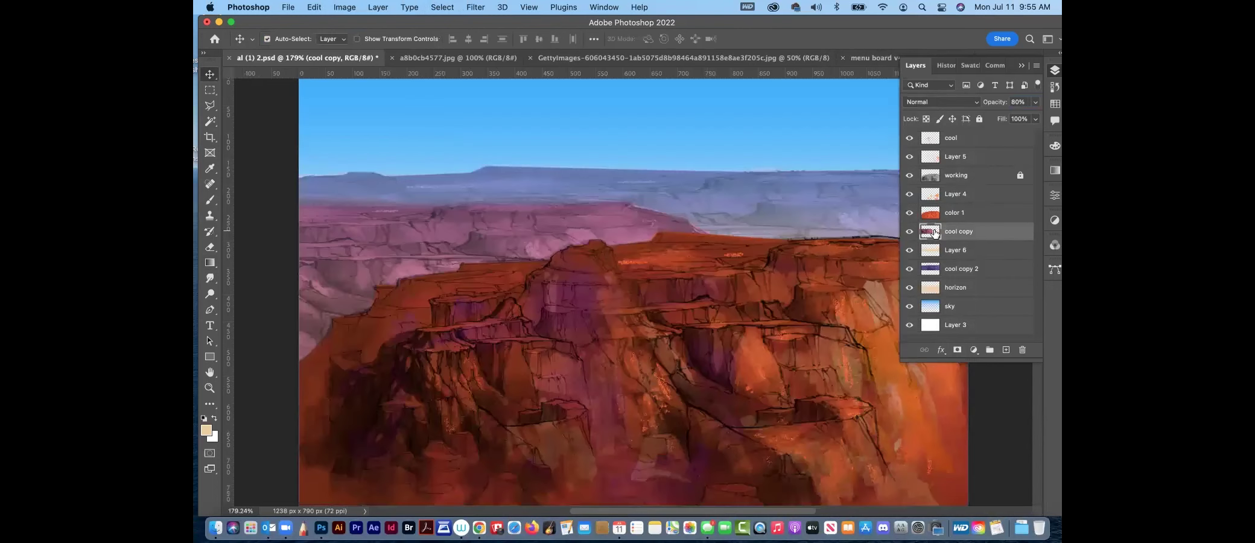
pyautogui.keyDown('super'); pyautogui.click(931, 232); pyautogui.keyUp('super')
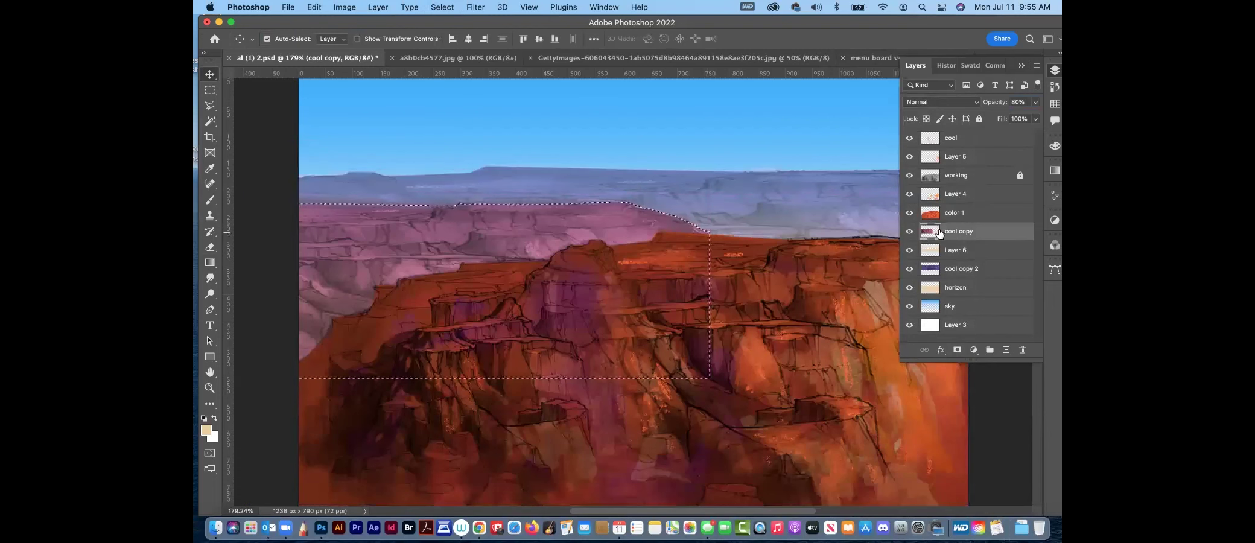
pyautogui.press('g')
pyautogui.click(1006, 350)
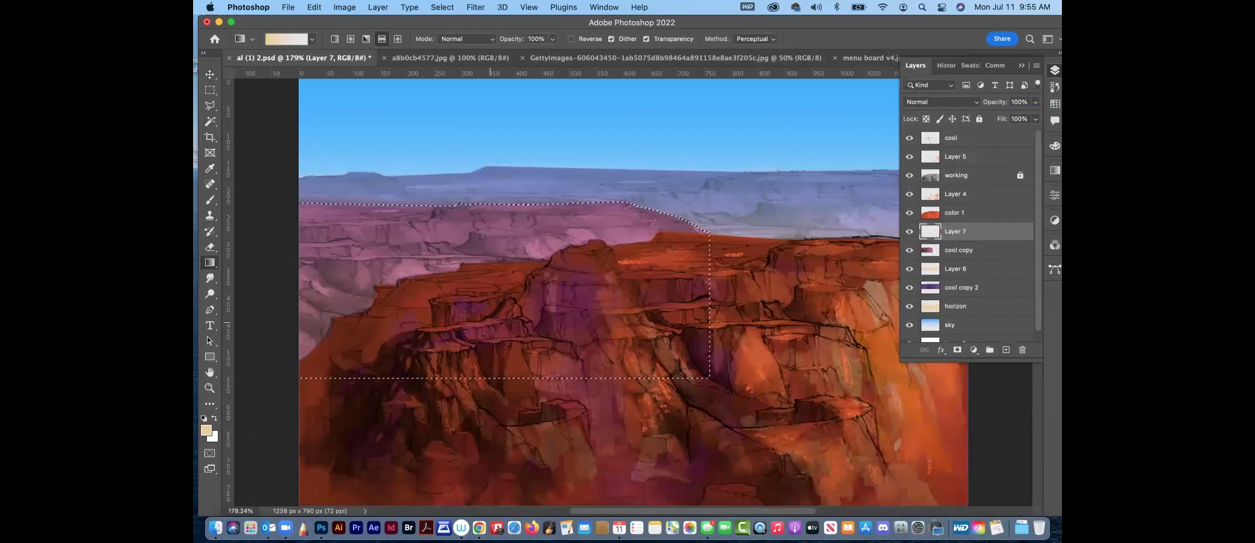
pyautogui.moveTo(466, 317); pyautogui.dragTo(465, 211)
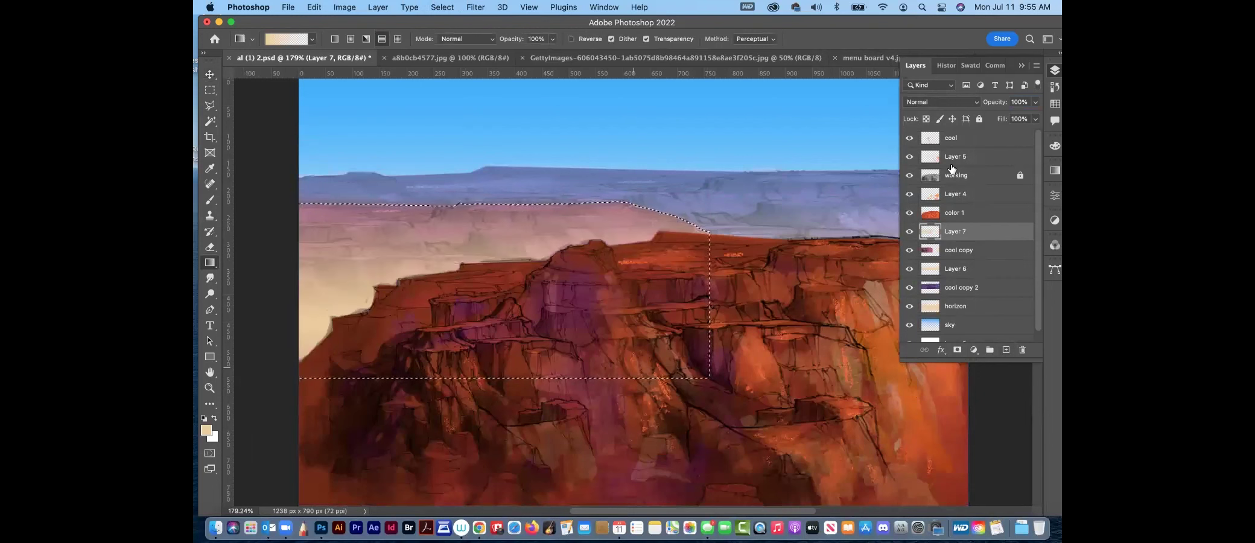
# Clear the selection, set the purple ridge's gradient layer to Multiply, and compare the picture with that layer hidden and shown
pyautogui.press('super+d')
pyautogui.press('super+minus')
pyautogui.press('super+minus')
pyautogui.press('super+minus')
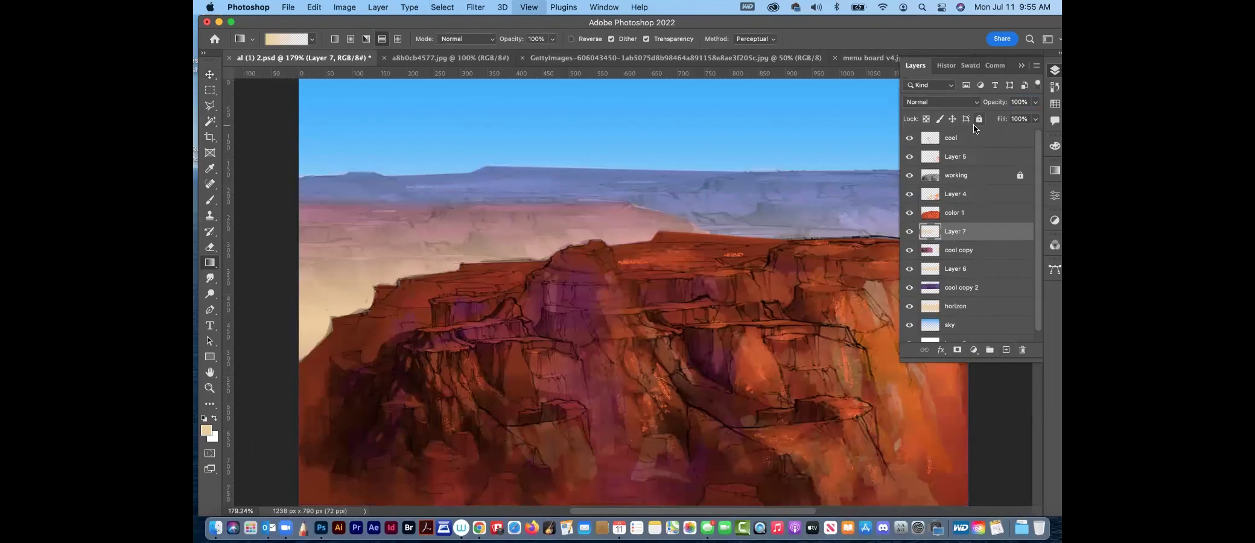
pyautogui.click(943, 103)
pyautogui.click(949, 143)
pyautogui.click(909, 232)
pyautogui.click(910, 233)
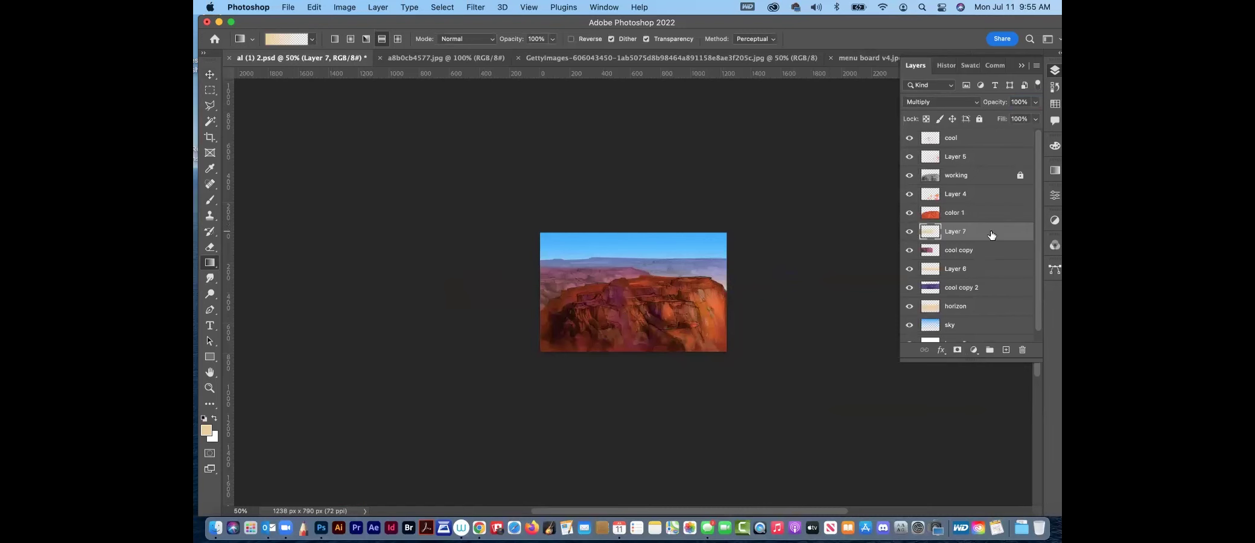
# Draw an upward cream gradient on the horizon layer to warm the sky just above the farthest ridge
pyautogui.press('super+minus')
pyautogui.press('super+equal')
pyautogui.press('super+equal')
pyautogui.press('super+equal')
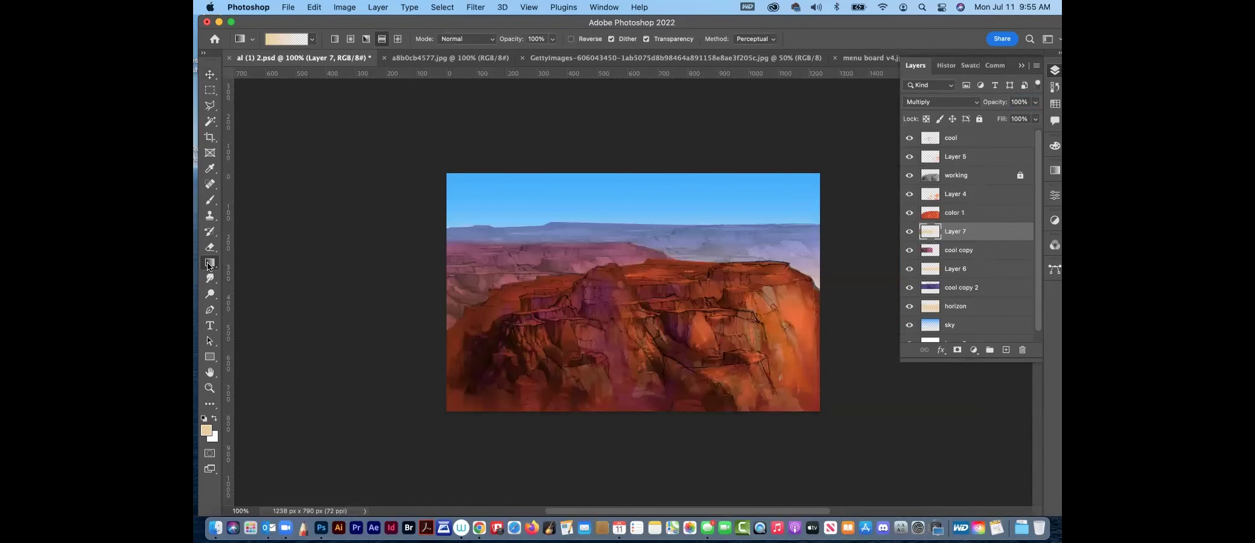
pyautogui.click(984, 329)
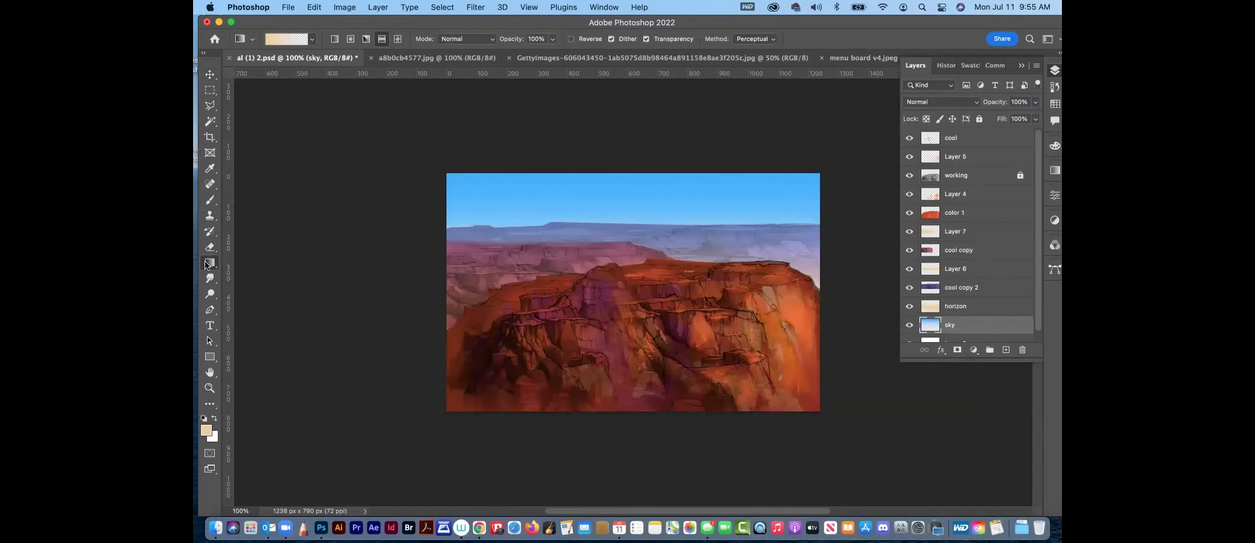
pyautogui.click(973, 309)
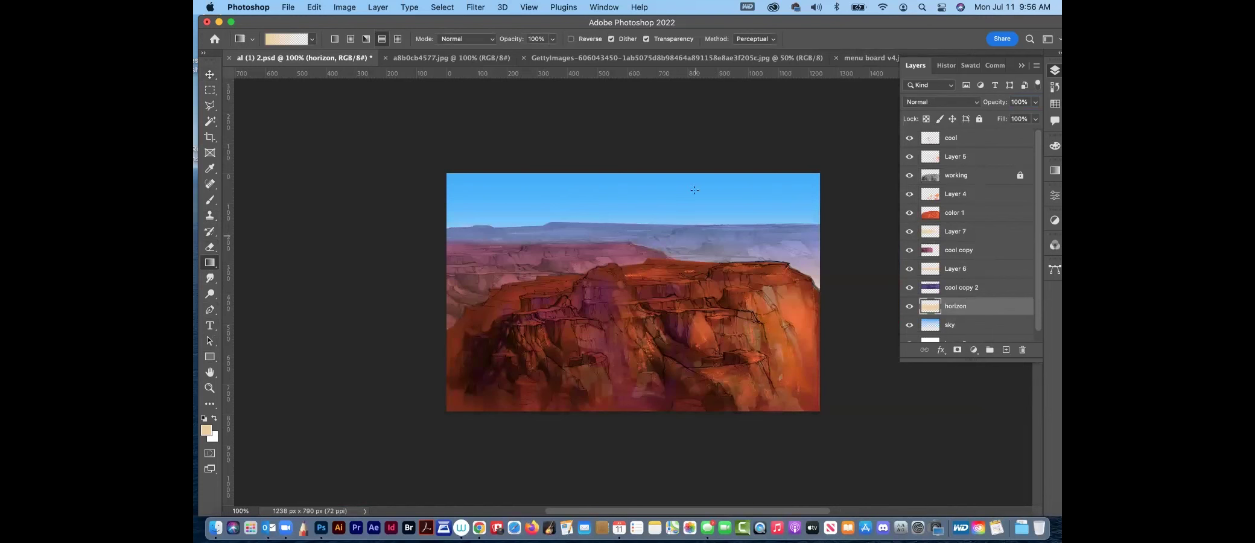
pyautogui.moveTo(744, 287); pyautogui.dragTo(741, 282)
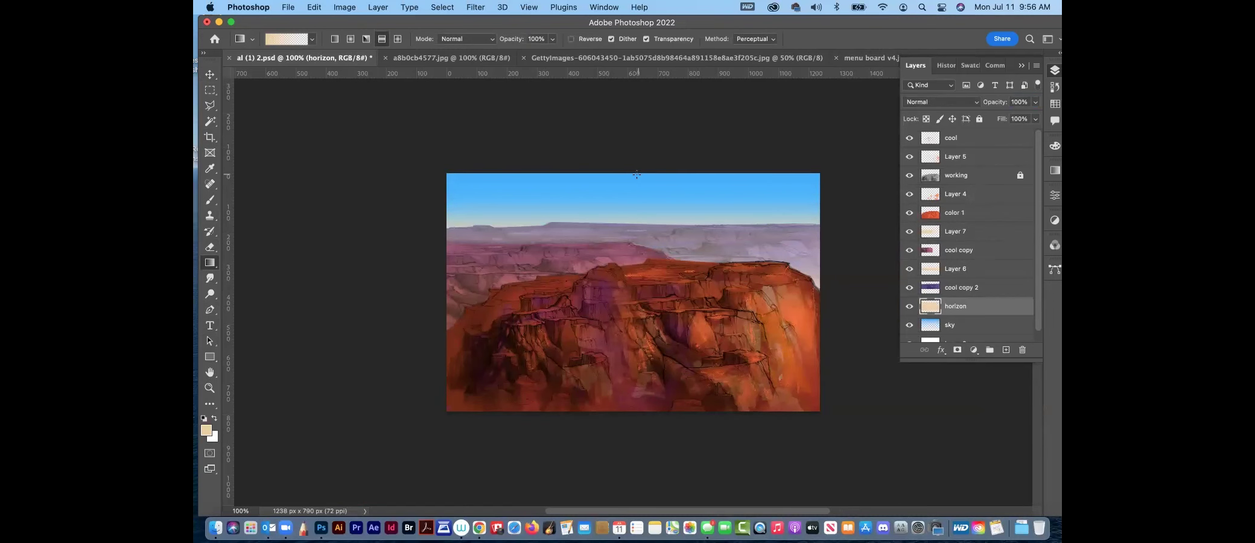
# Extend the canvas upward with the Crop tool to a size of 1238 by 1018 px
pyautogui.press('c')
pyautogui.moveTo(639, 173); pyautogui.dragTo(640, 140)
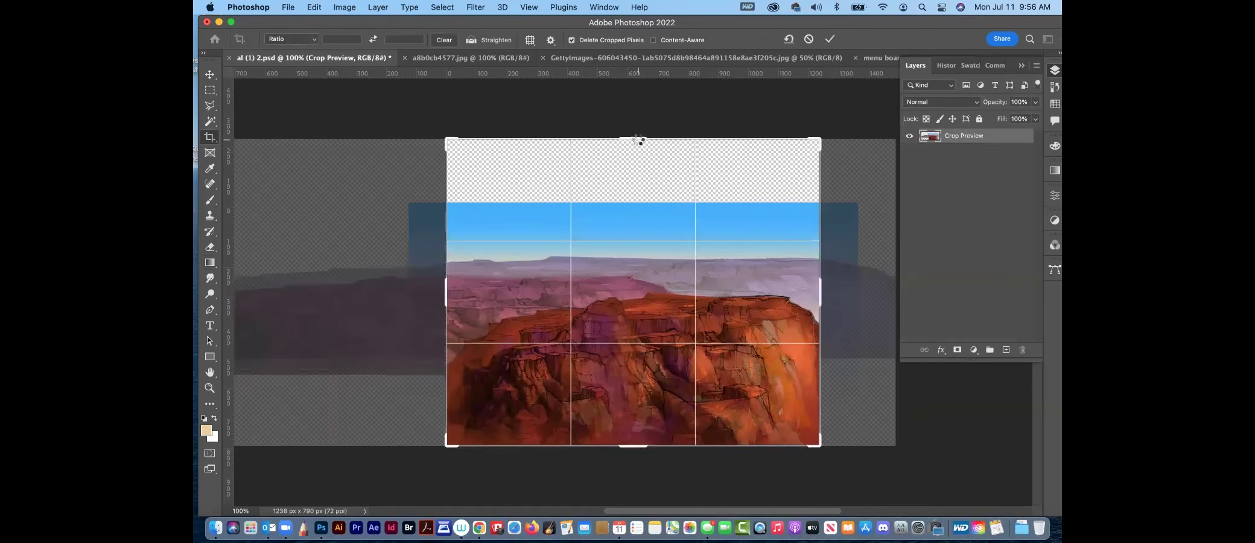
pyautogui.press('Return')
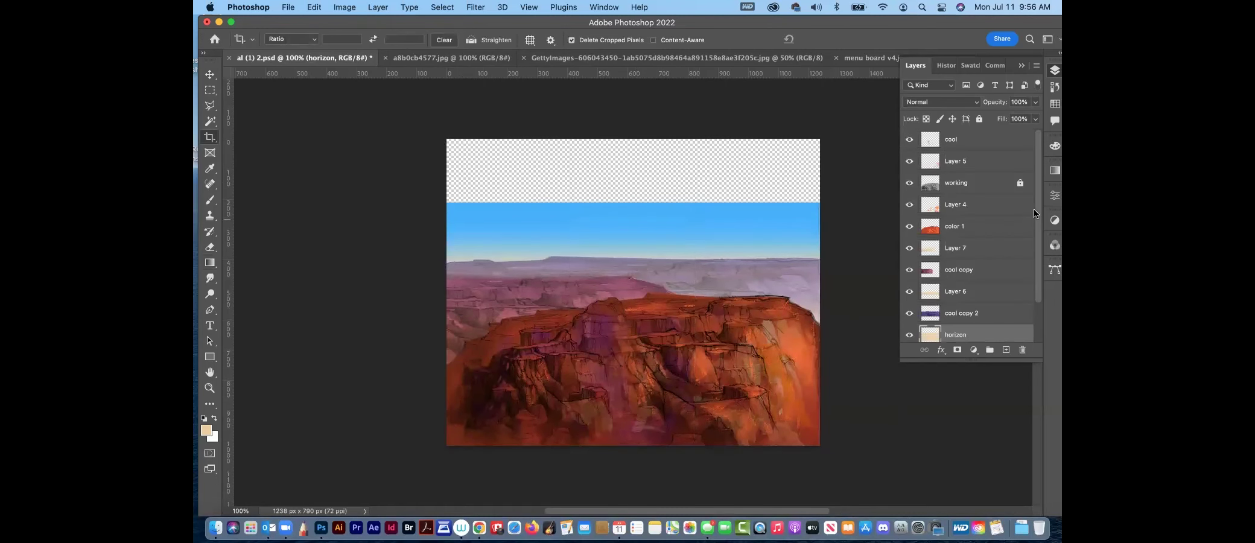
# Stretch the sky layer's gradient upward with Free Transform into the empty area above the canyon
pyautogui.scroll(-2, 1021, 290)
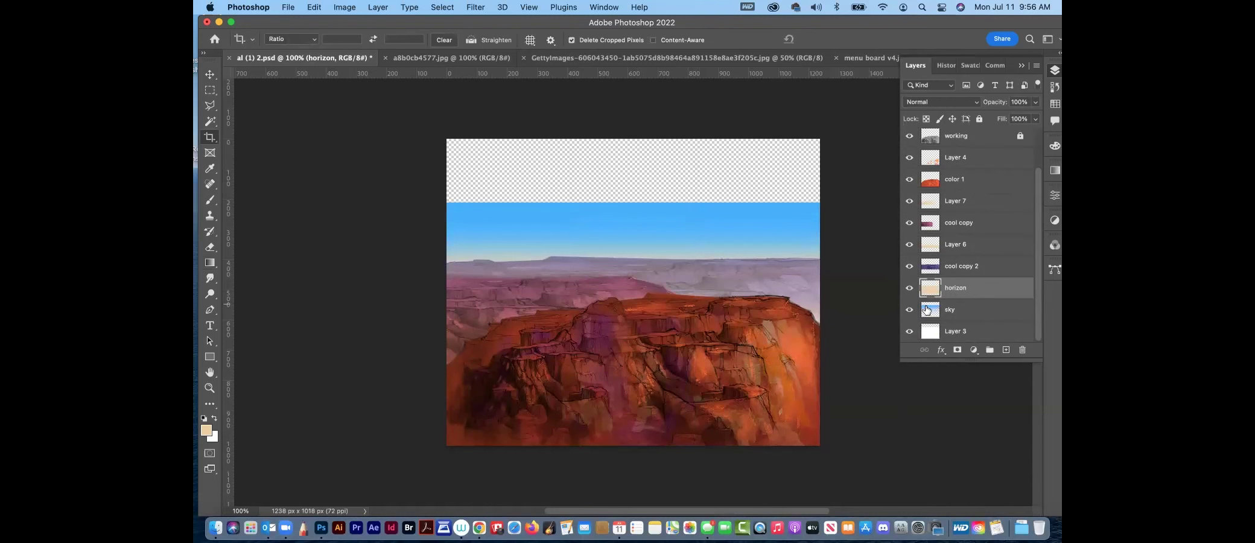
pyautogui.click(945, 309)
pyautogui.press('super+t')
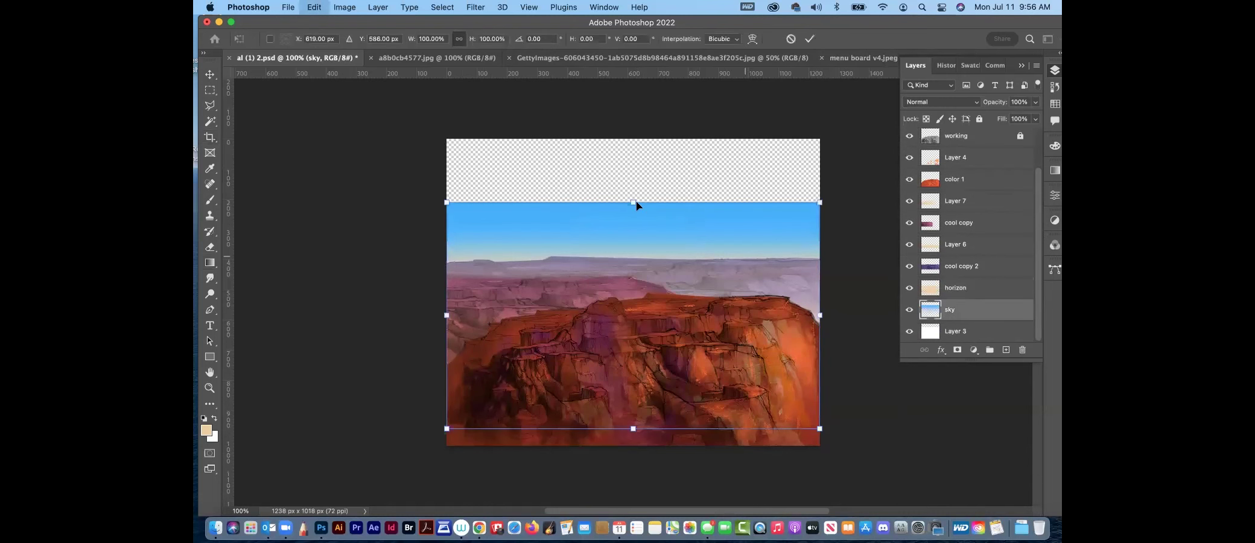
pyautogui.moveTo(631, 158); pyautogui.dragTo(639, 123)
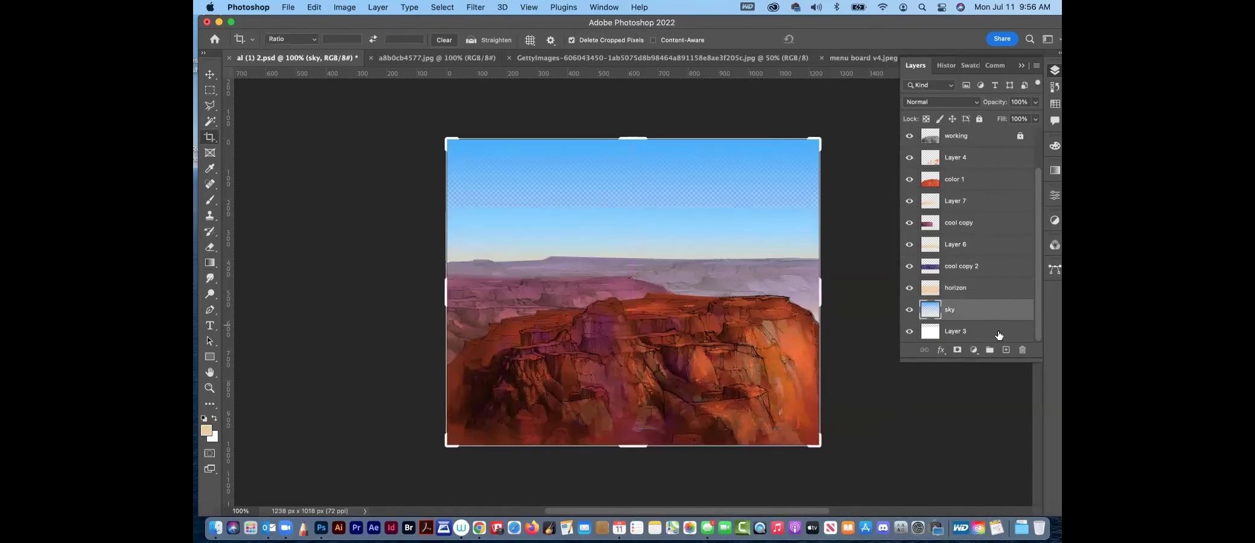
# Extend the white of Layer 3 across the whole enlarged canvas so it backs the sky
pyautogui.click(1000, 334)
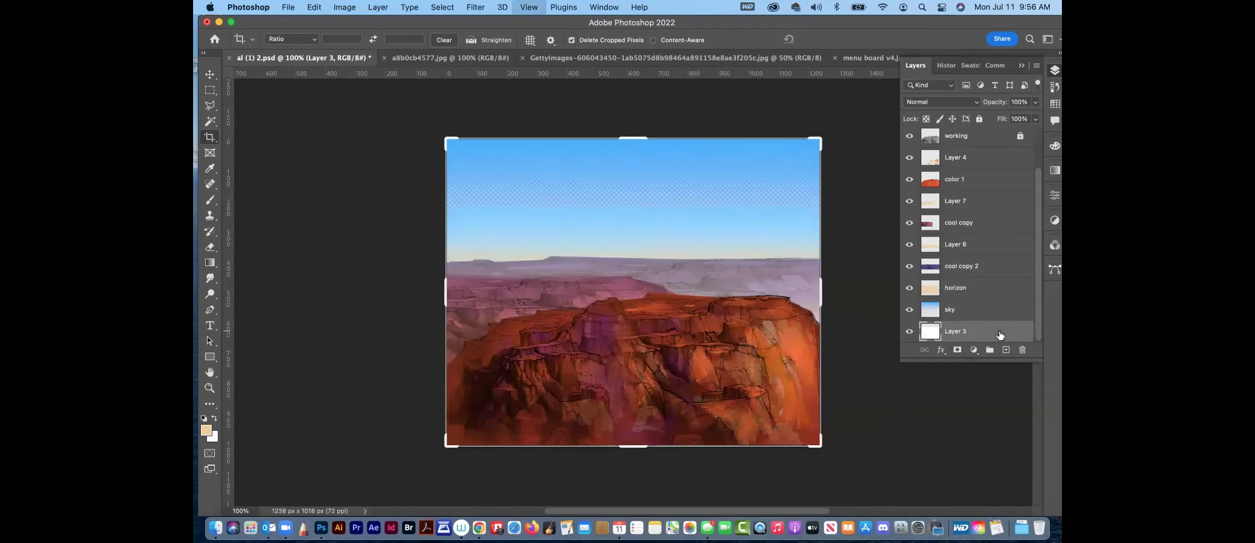
pyautogui.press('super+equal')
pyautogui.press('super+minus')
pyautogui.press('super+minus')
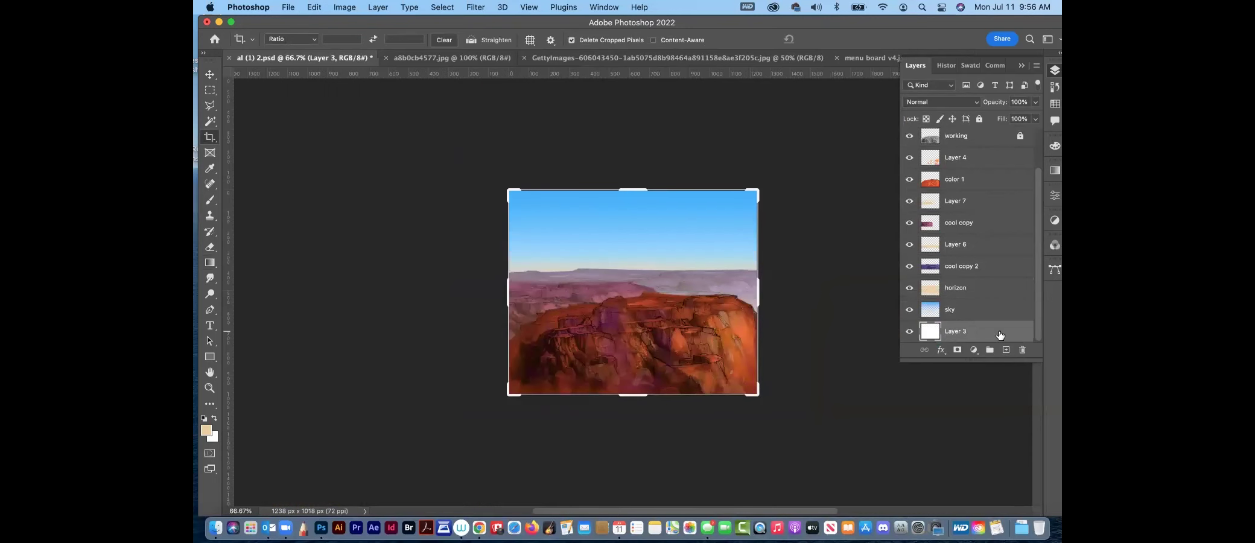
pyautogui.click(209, 73)
pyautogui.click(602, 304)
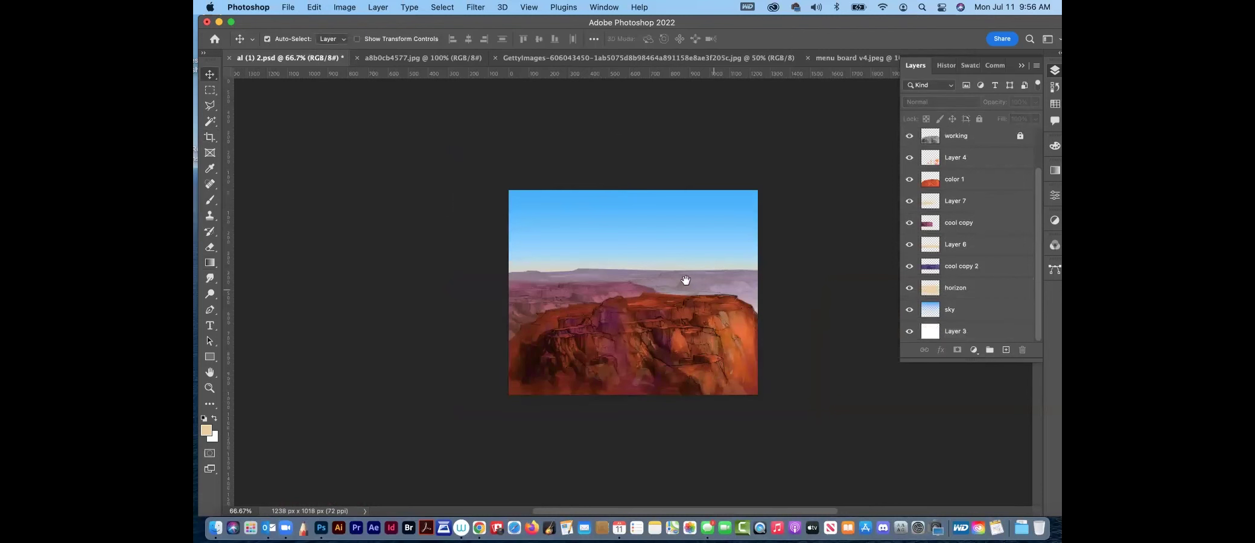
pyautogui.hscroll(3, 715, 288)
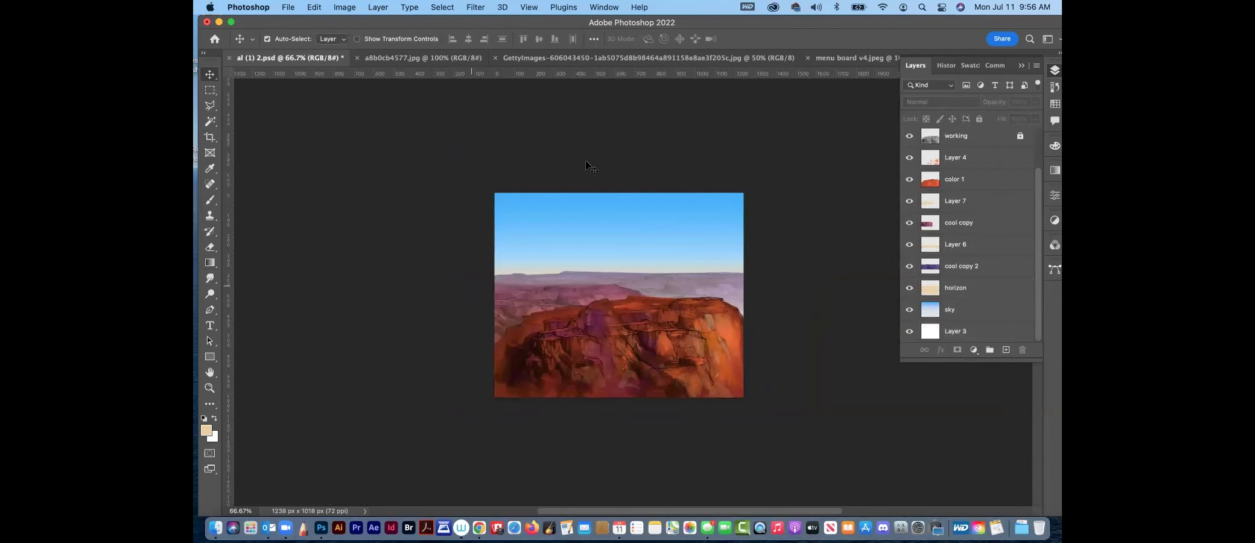
# Glance at the GettyImages reference photo, add a new layer above Layer 7 in the canyon file, and rename it c
pyautogui.click(554, 58)
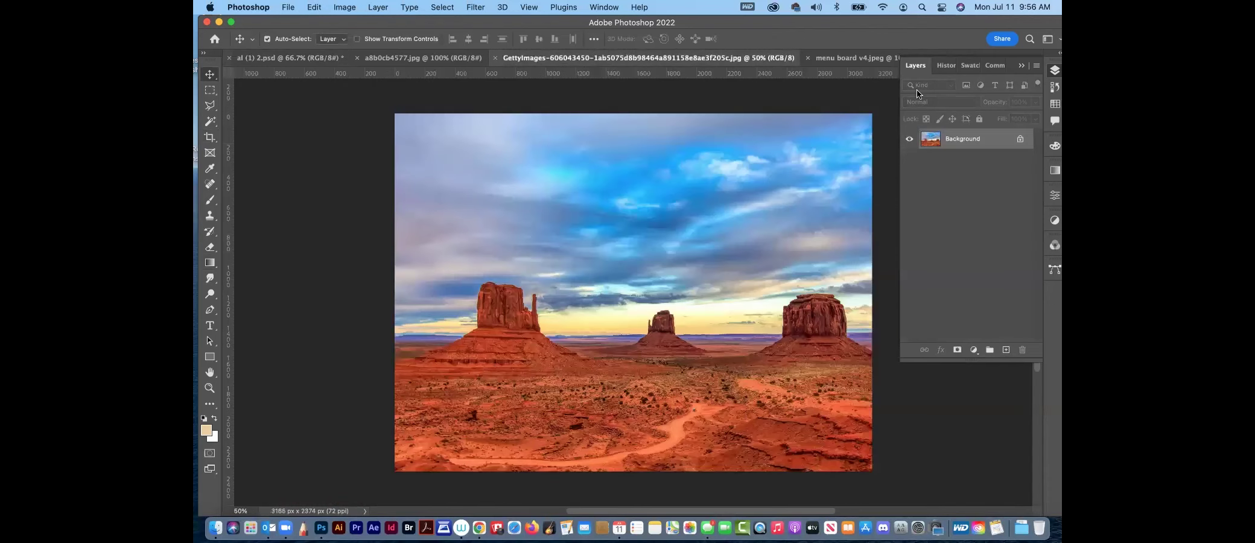
pyautogui.click(290, 58)
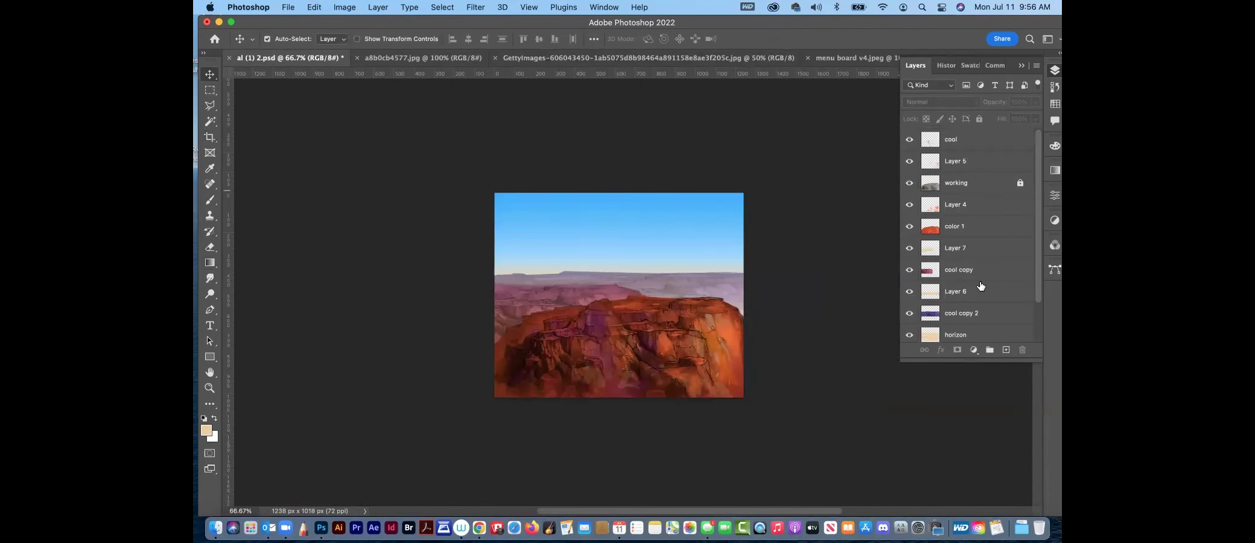
pyautogui.click(983, 248)
pyautogui.press('alt+shift+super+n')
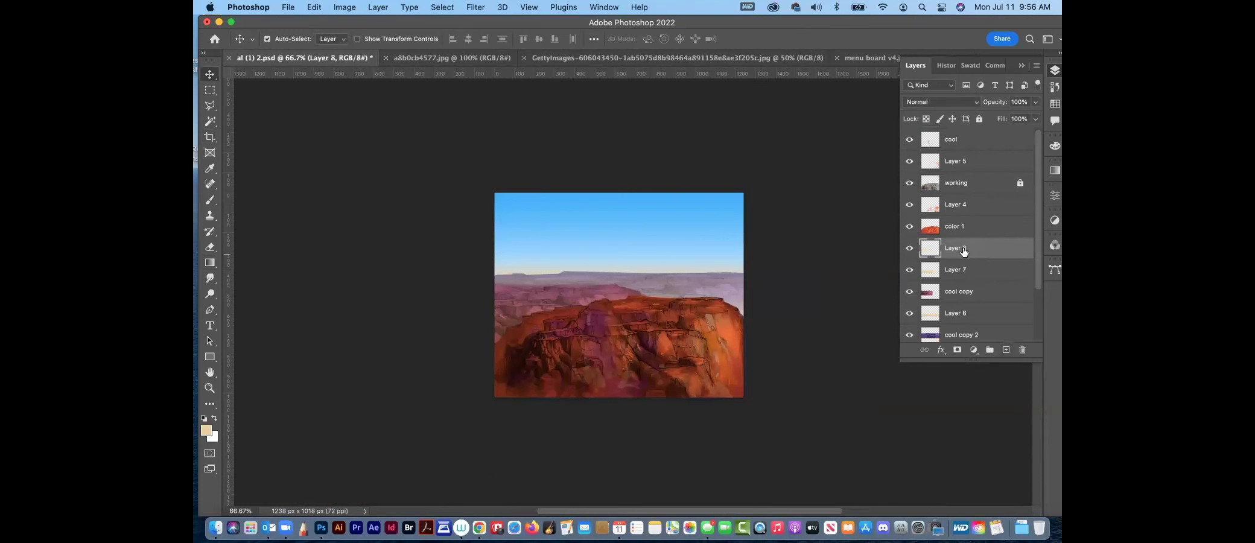
pyautogui.write('c')
pyautogui.press('Return')
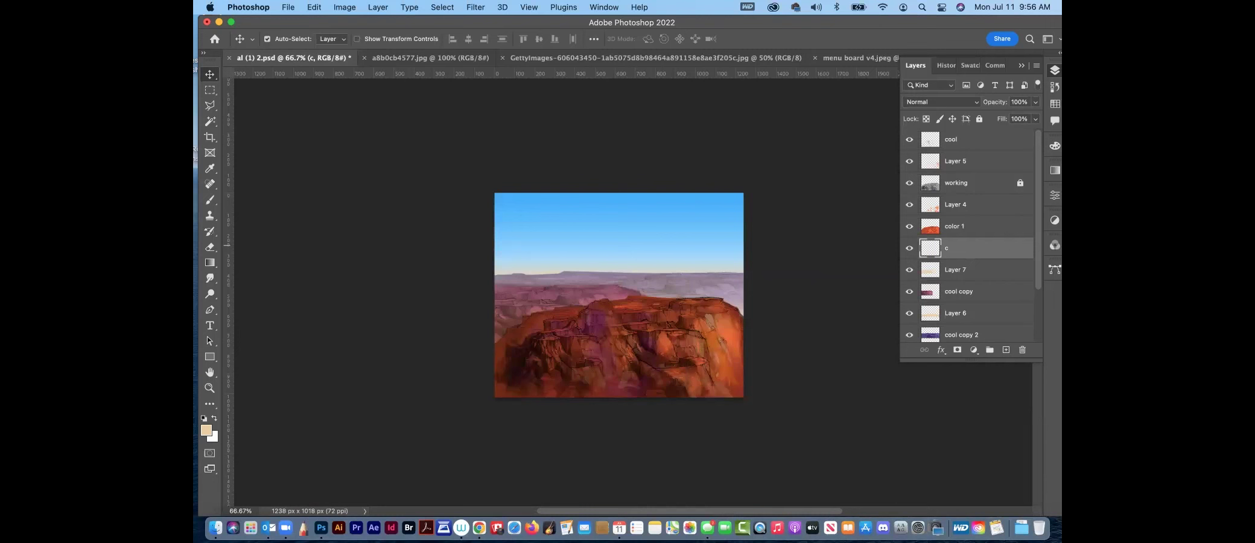
# Sample a blue-grey cloud colour from menu board v4.jpeg with the Brush tool and return to an enlarged view of the canyon picture
pyautogui.click(526, 59)
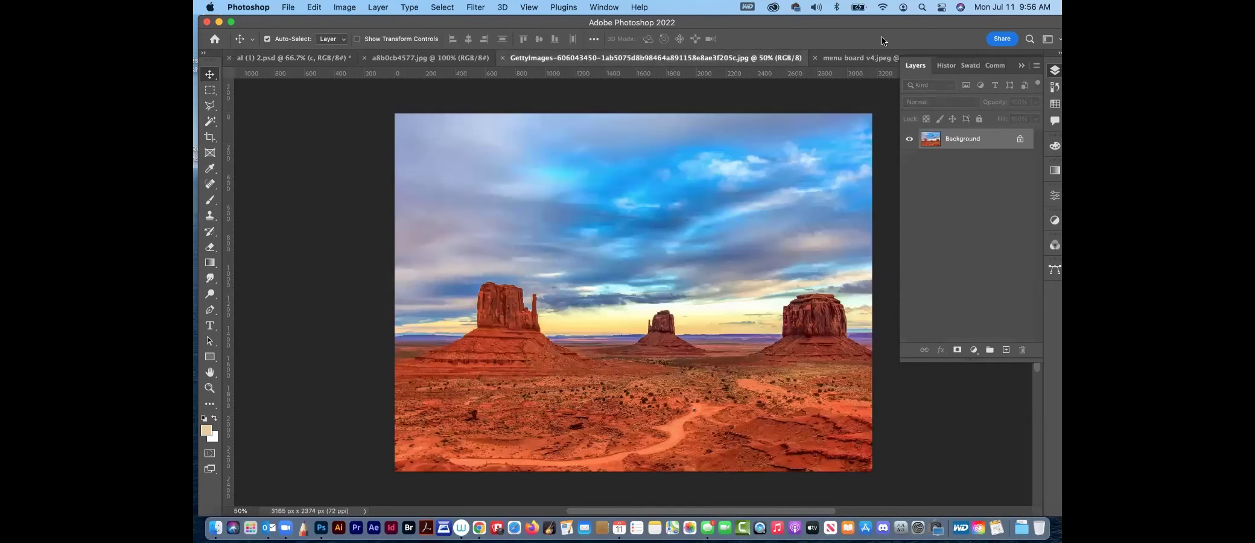
pyautogui.click(886, 61)
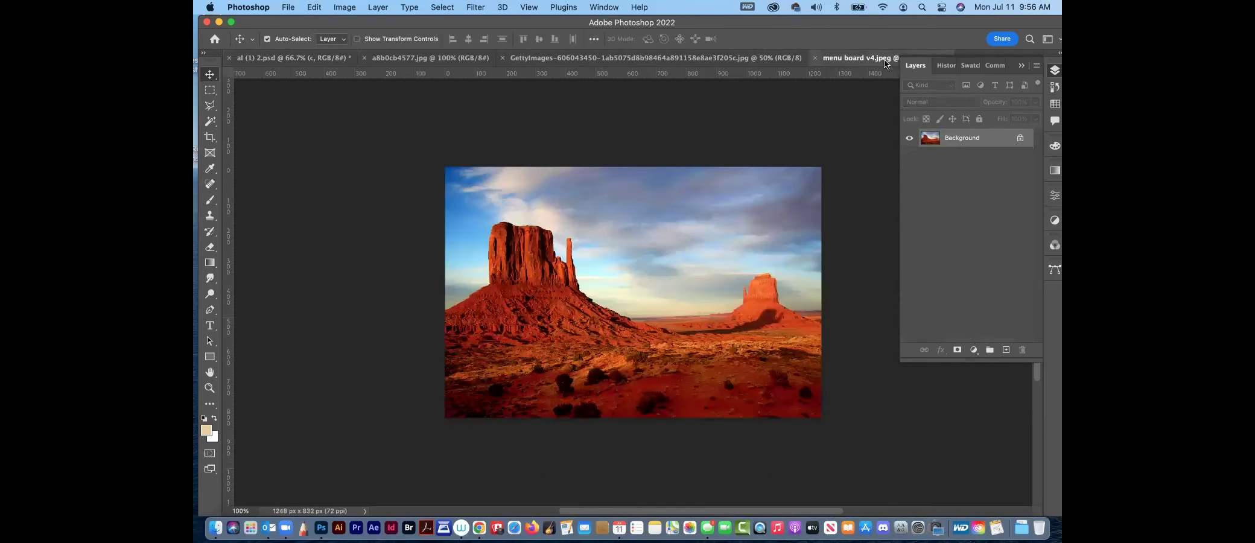
pyautogui.click(1058, 75)
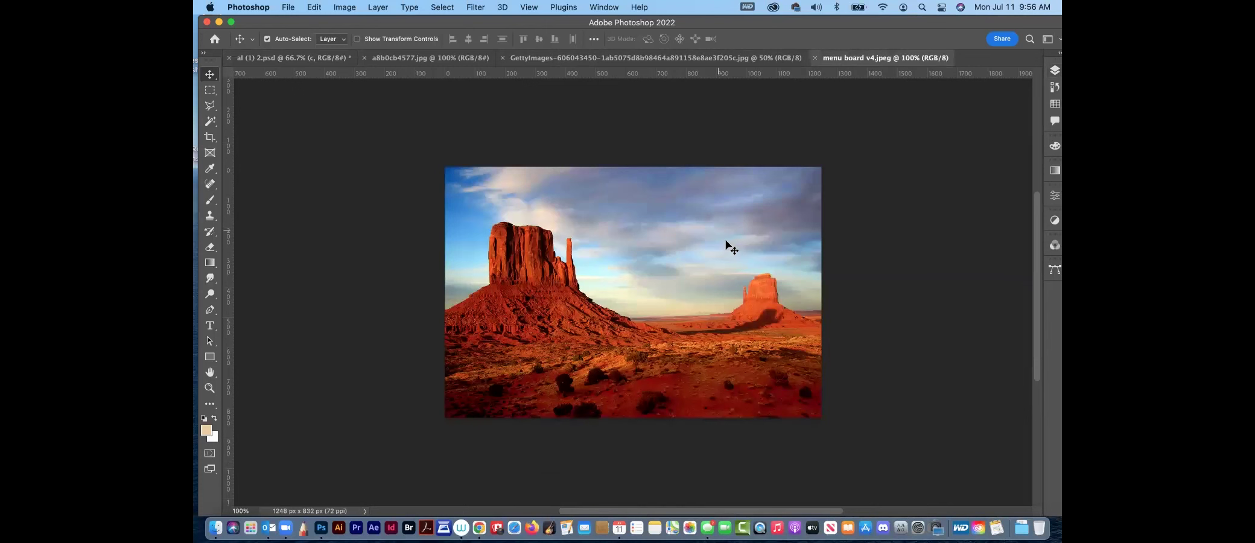
pyautogui.press('b')
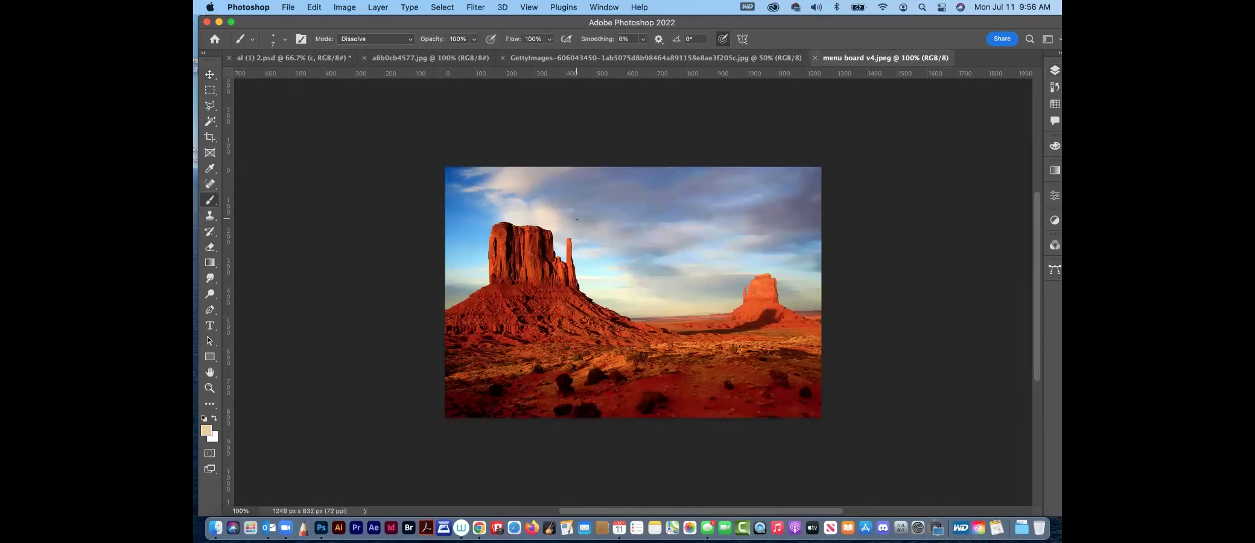
pyautogui.keyDown('alt'); pyautogui.click(645, 263); pyautogui.keyUp('alt')
pyautogui.click(326, 61)
pyautogui.click(208, 389)
pyautogui.moveTo(644, 330)
pyautogui.mouseDown()
pyautogui.moveTo(676, 336)
pyautogui.moveTo(663, 339)
pyautogui.mouseUp()
pyautogui.click(1056, 69)
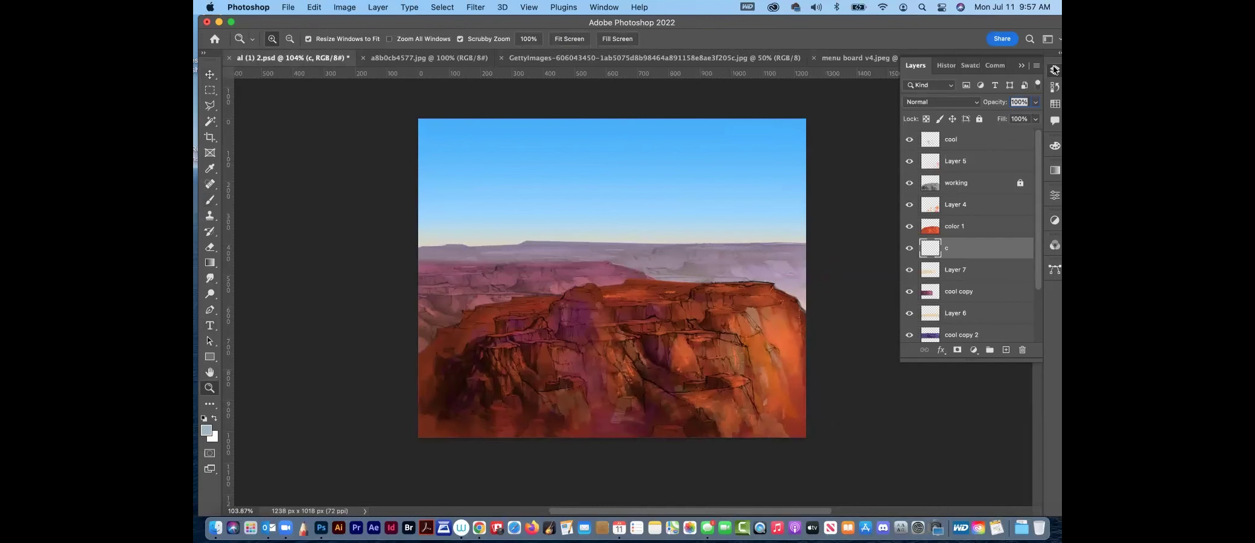
pyautogui.click(1055, 69)
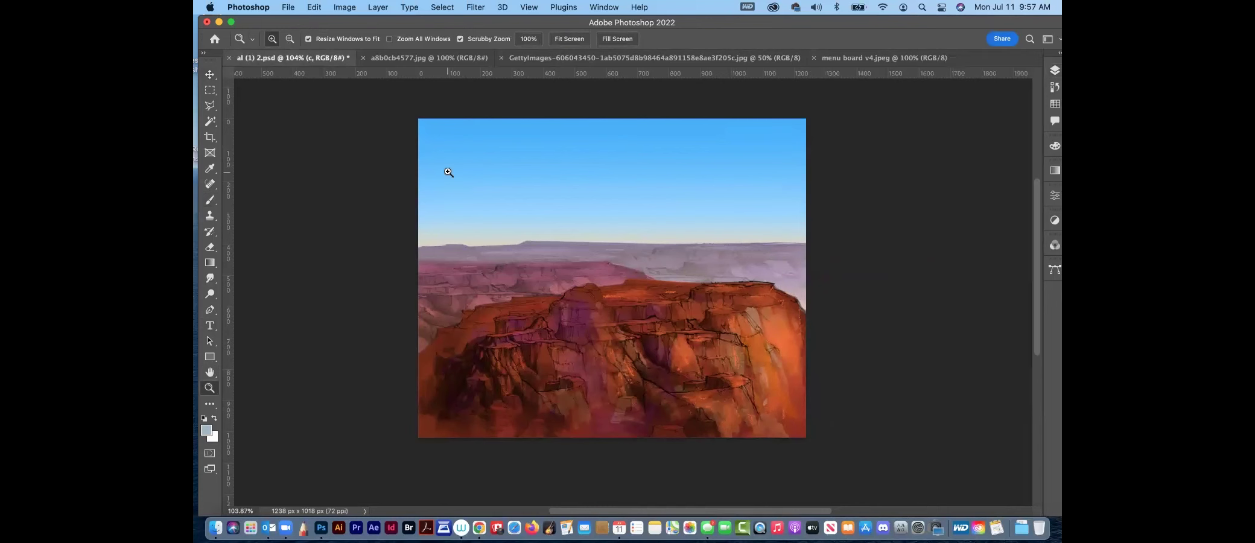
# Paint a small blue-grey cloud in the right part of the sky on layer c with MH BB Brush 5 7 at 50 px
pyautogui.press('b')
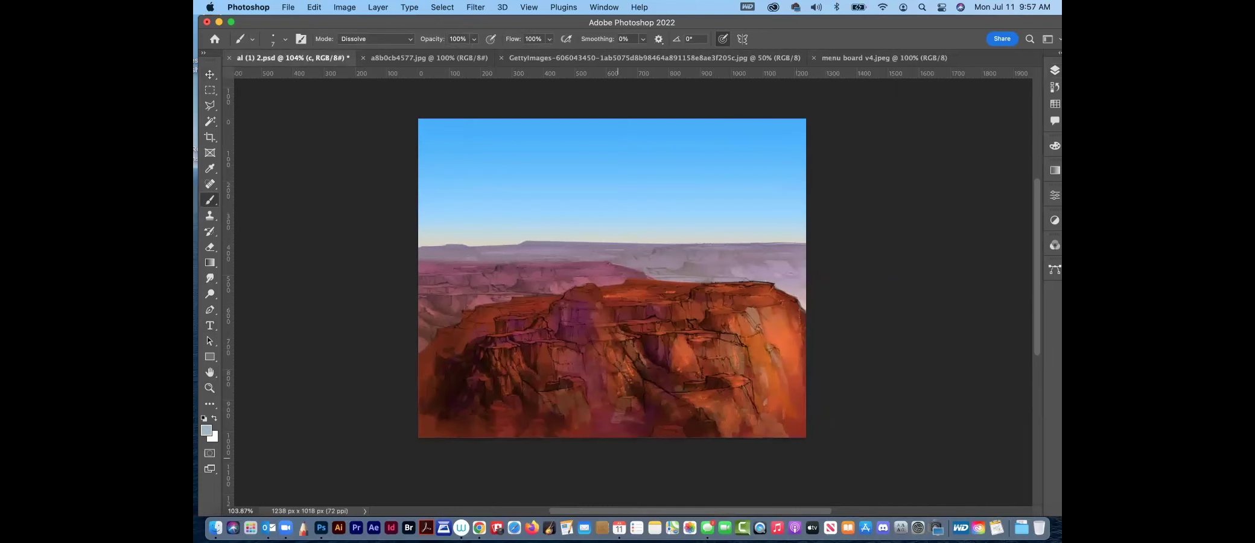
pyautogui.moveTo(611, 283); pyautogui.dragTo(784, 215)
pyautogui.press('super+z')
pyautogui.click(287, 40)
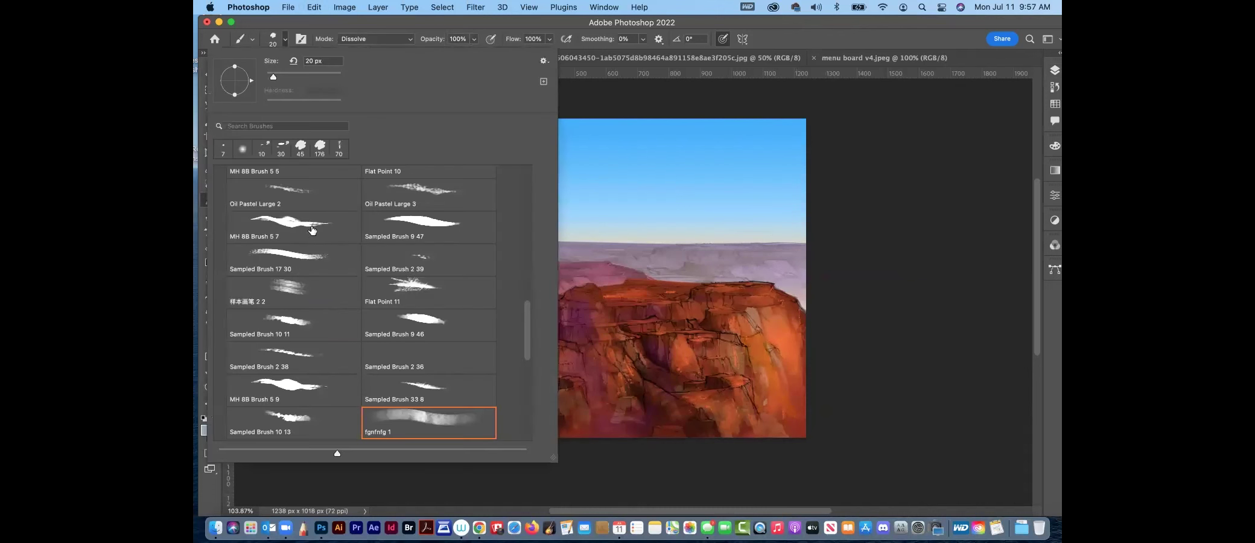
pyautogui.click(312, 230)
pyautogui.click(594, 113)
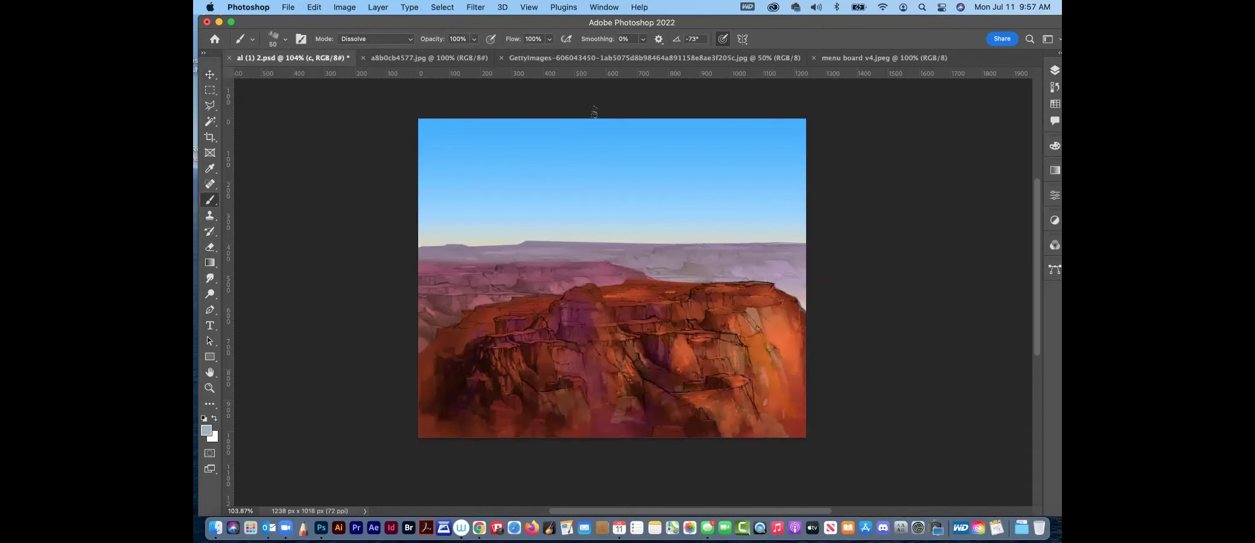
pyautogui.click(688, 190)
pyautogui.moveTo(692, 191); pyautogui.dragTo(730, 195)
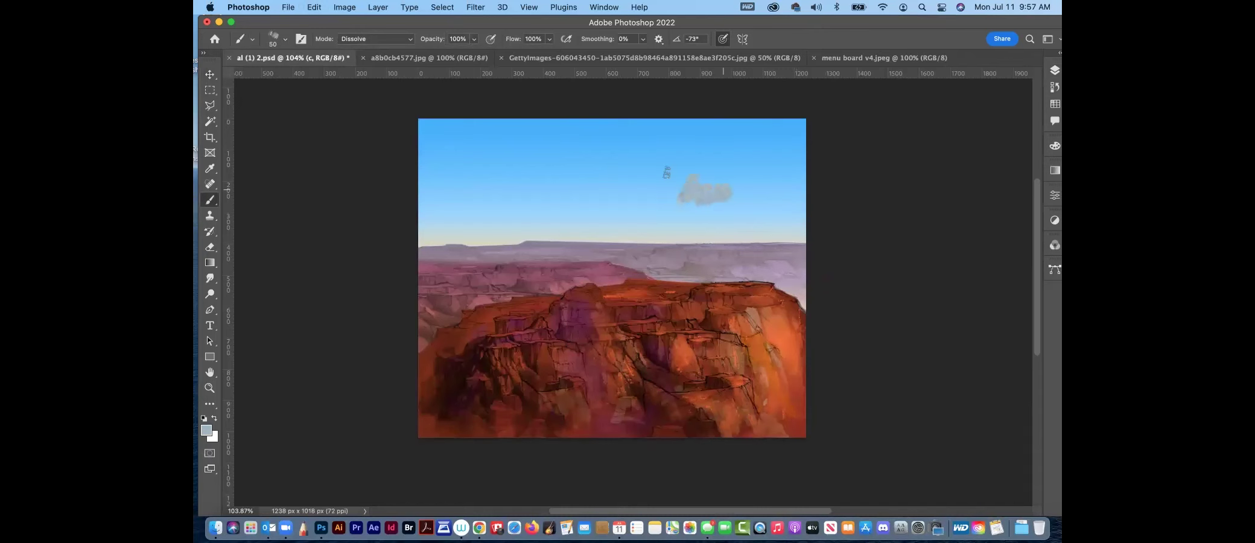
# Switch to a 46 px brush, build up the right-hand cloud, and paint a larger grey cloud bank across the left sky
pyautogui.click(286, 39)
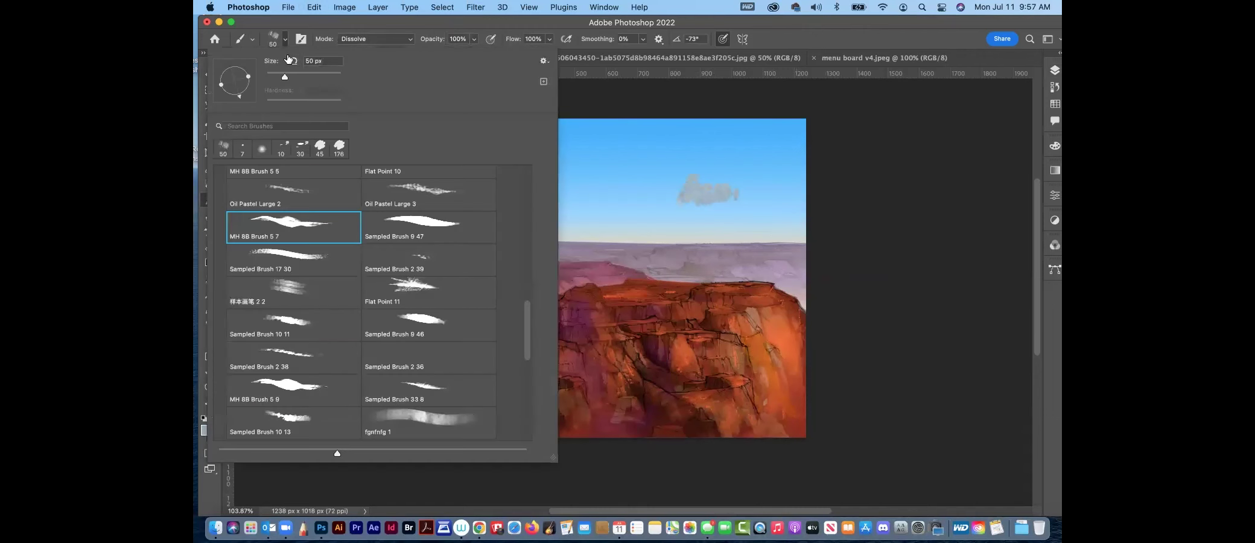
pyautogui.click(548, 22)
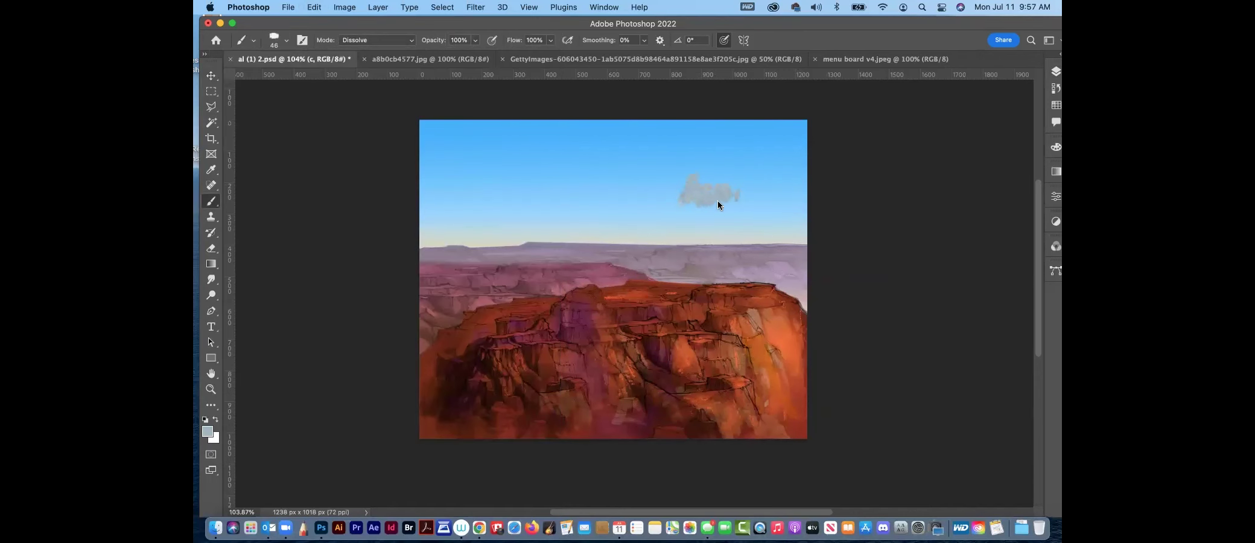
pyautogui.moveTo(548, 22); pyautogui.dragTo(717, 191)
pyautogui.doubleClick(717, 190)
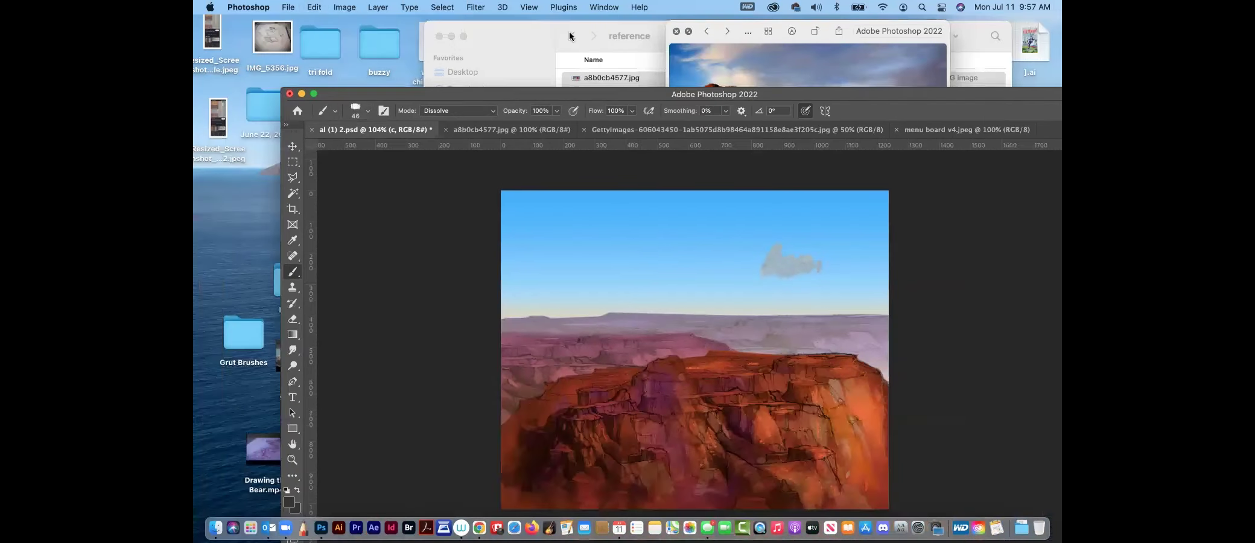
pyautogui.moveTo(703, 200)
pyautogui.mouseDown()
pyautogui.moveTo(752, 192)
pyautogui.moveTo(652, 202)
pyautogui.moveTo(672, 177)
pyautogui.moveTo(671, 189)
pyautogui.moveTo(683, 174)
pyautogui.moveTo(694, 191)
pyautogui.moveTo(720, 182)
pyautogui.mouseUp()
pyautogui.moveTo(444, 181)
pyautogui.mouseDown()
pyautogui.moveTo(488, 170)
pyautogui.moveTo(491, 184)
pyautogui.moveTo(481, 188)
pyautogui.moveTo(485, 172)
pyautogui.moveTo(434, 194)
pyautogui.moveTo(412, 191)
pyautogui.mouseUp()
pyautogui.moveTo(499, 158)
pyautogui.mouseDown()
pyautogui.moveTo(495, 209)
pyautogui.moveTo(487, 201)
pyautogui.moveTo(561, 204)
pyautogui.moveTo(570, 218)
pyautogui.moveTo(557, 210)
pyautogui.moveTo(555, 226)
pyautogui.moveTo(560, 209)
pyautogui.moveTo(589, 219)
pyautogui.moveTo(529, 201)
pyautogui.mouseUp()
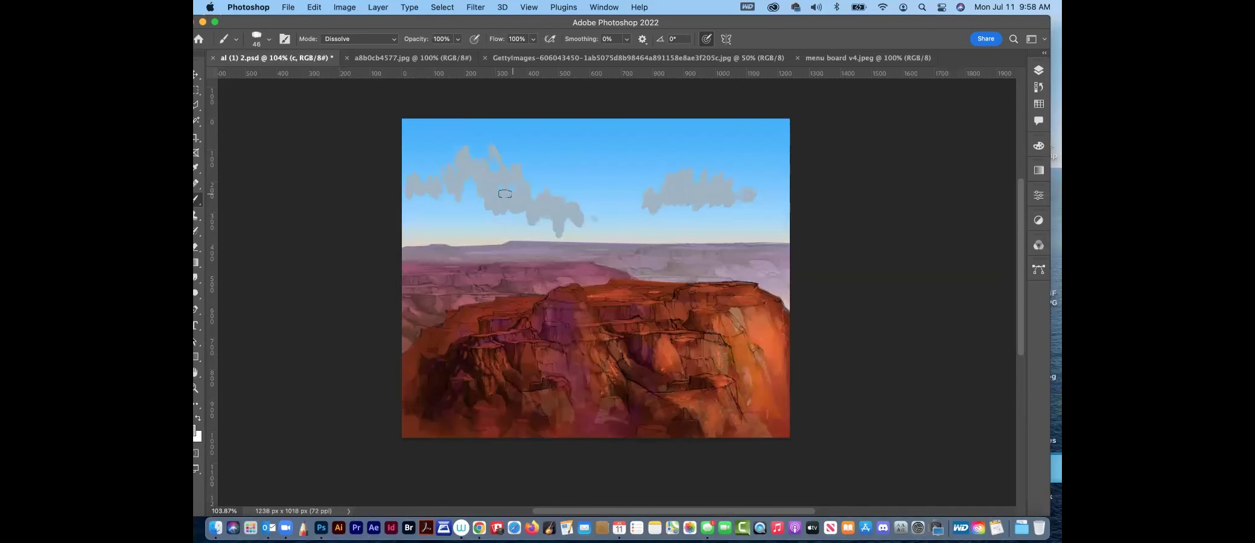
pyautogui.click(594, 219)
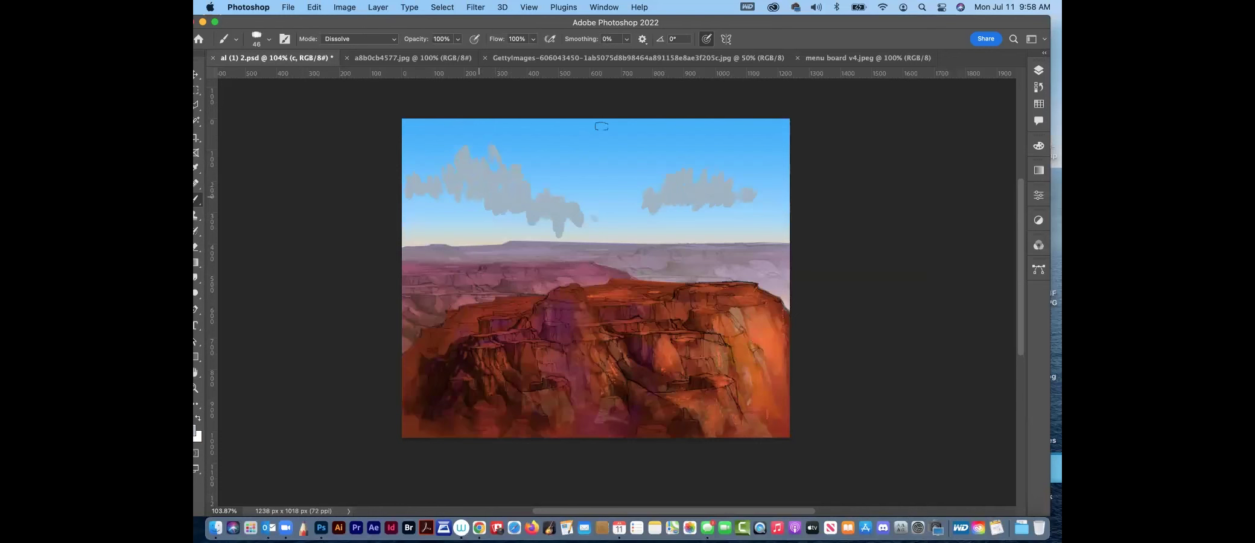
# Sample a cream cloud colour from menu board v4.jpeg and paint highlights on top of the canyon picture's right-hand cloud
pyautogui.click(808, 60)
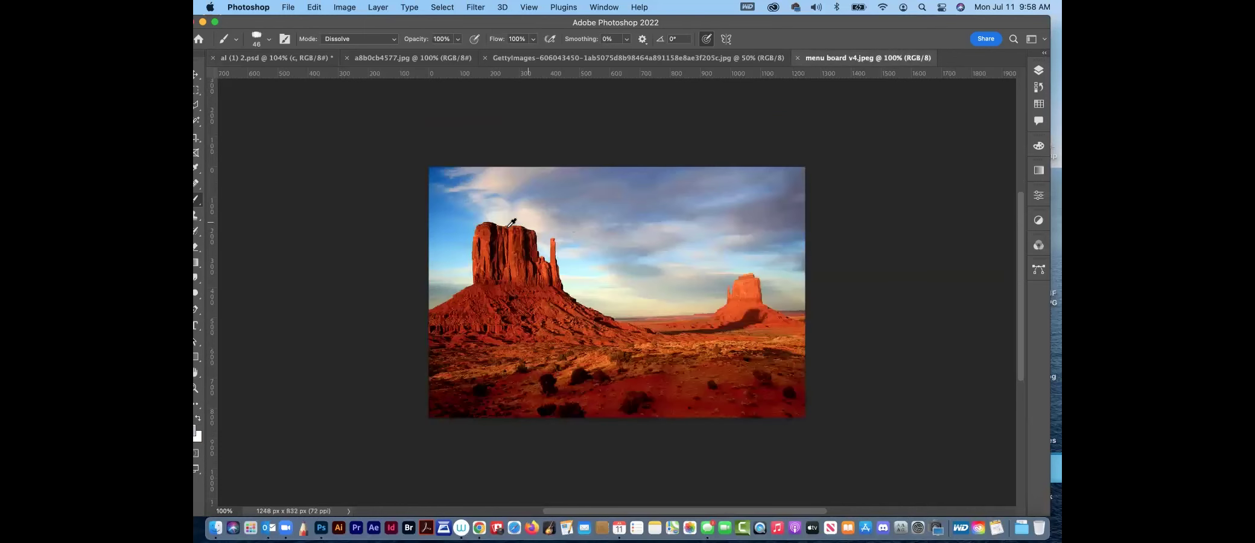
pyautogui.click(263, 58)
pyautogui.moveTo(676, 190)
pyautogui.mouseDown()
pyautogui.moveTo(712, 183)
pyautogui.moveTo(659, 191)
pyautogui.moveTo(660, 202)
pyautogui.mouseUp()
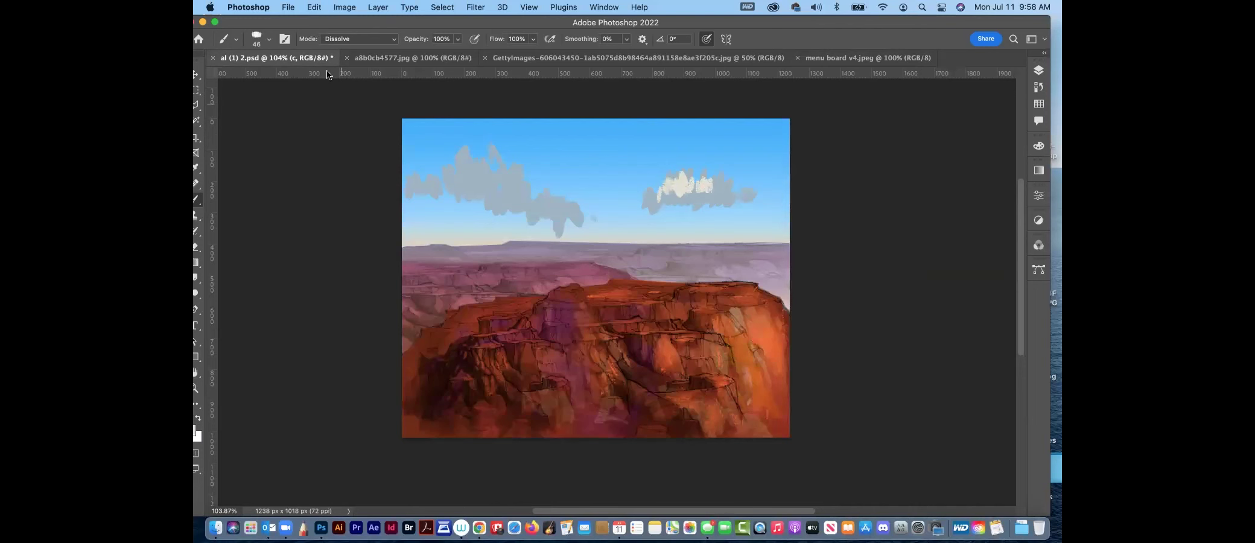
# Sample a pinkish-grey cloud colour from menu board v4.jpeg and paint it over the lit parts of both canyon clouds
pyautogui.click(848, 58)
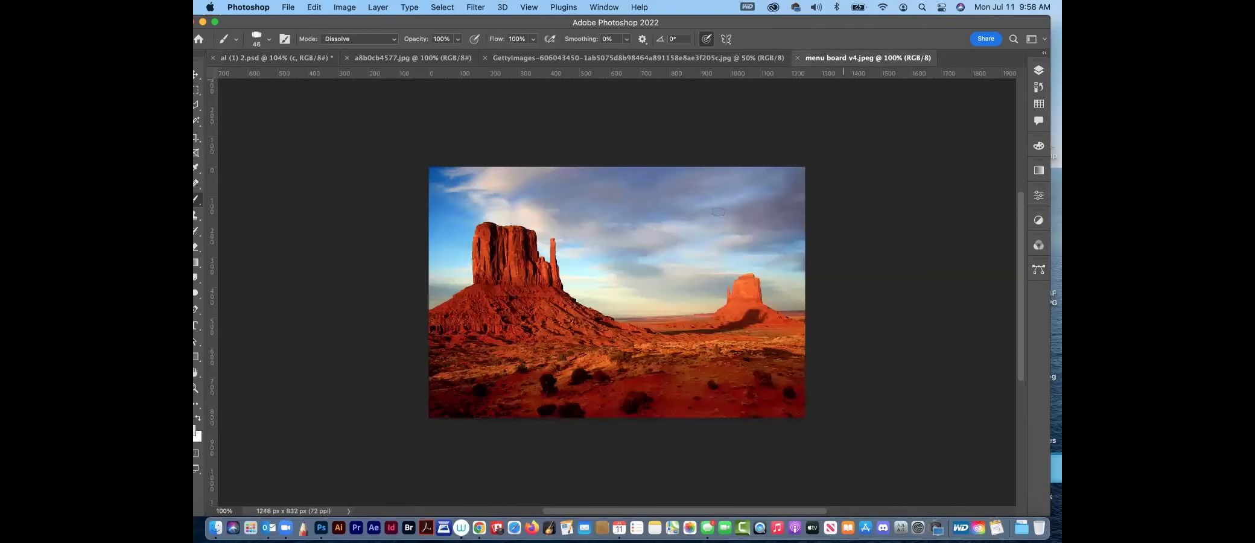
pyautogui.keyDown('alt'); pyautogui.click(542, 219); pyautogui.keyUp('alt')
pyautogui.click(297, 58)
pyautogui.moveTo(696, 178)
pyautogui.mouseDown()
pyautogui.moveTo(725, 194)
pyautogui.moveTo(691, 184)
pyautogui.moveTo(679, 196)
pyautogui.mouseUp()
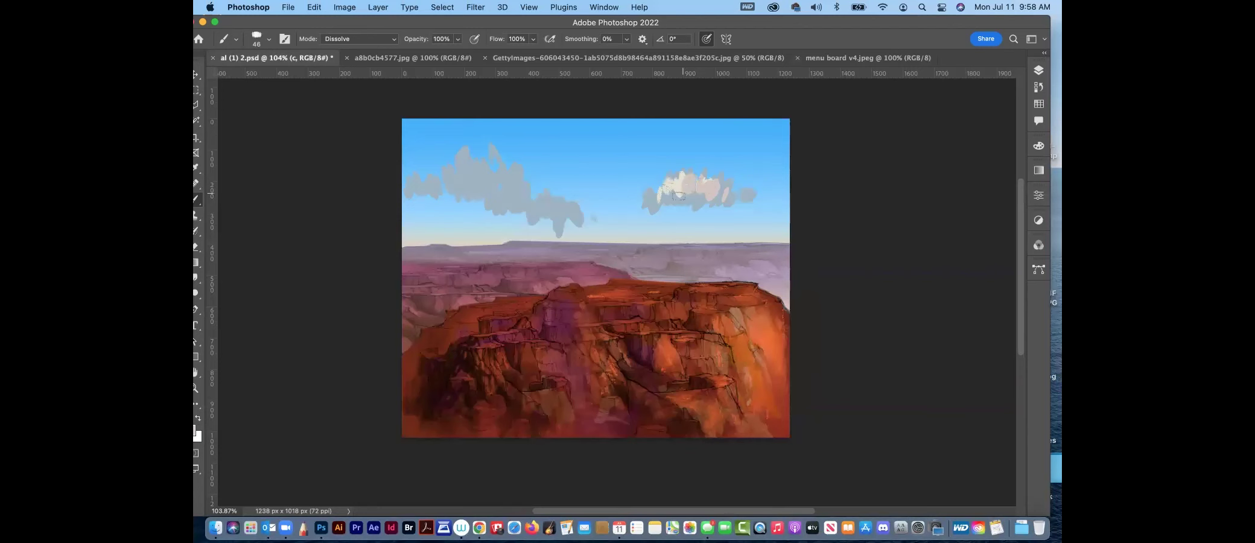
pyautogui.moveTo(423, 173)
pyautogui.mouseDown()
pyautogui.moveTo(427, 192)
pyautogui.moveTo(429, 168)
pyautogui.moveTo(462, 156)
pyautogui.moveTo(491, 185)
pyautogui.moveTo(514, 173)
pyautogui.moveTo(520, 194)
pyautogui.moveTo(544, 189)
pyautogui.moveTo(543, 203)
pyautogui.moveTo(560, 196)
pyautogui.moveTo(572, 212)
pyautogui.mouseUp()
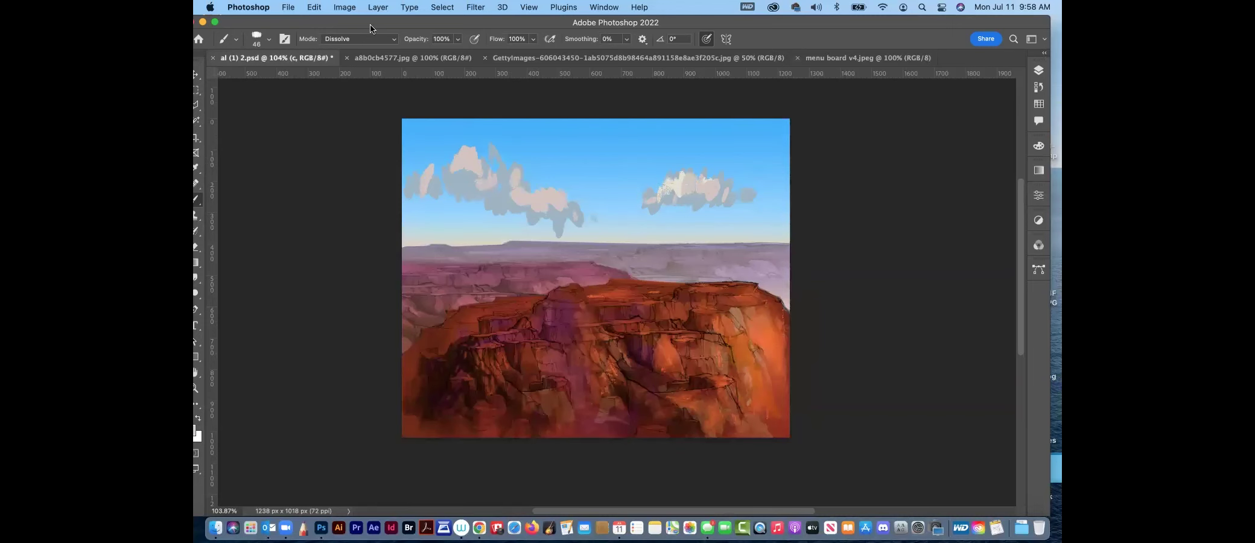
# Blend the painted tones of both clouds with the Smudge tool at size 30 and soften their edges
pyautogui.moveTo(374, 22)
pyautogui.mouseDown()
pyautogui.moveTo(403, 24)
pyautogui.moveTo(386, 23)
pyautogui.mouseUp()
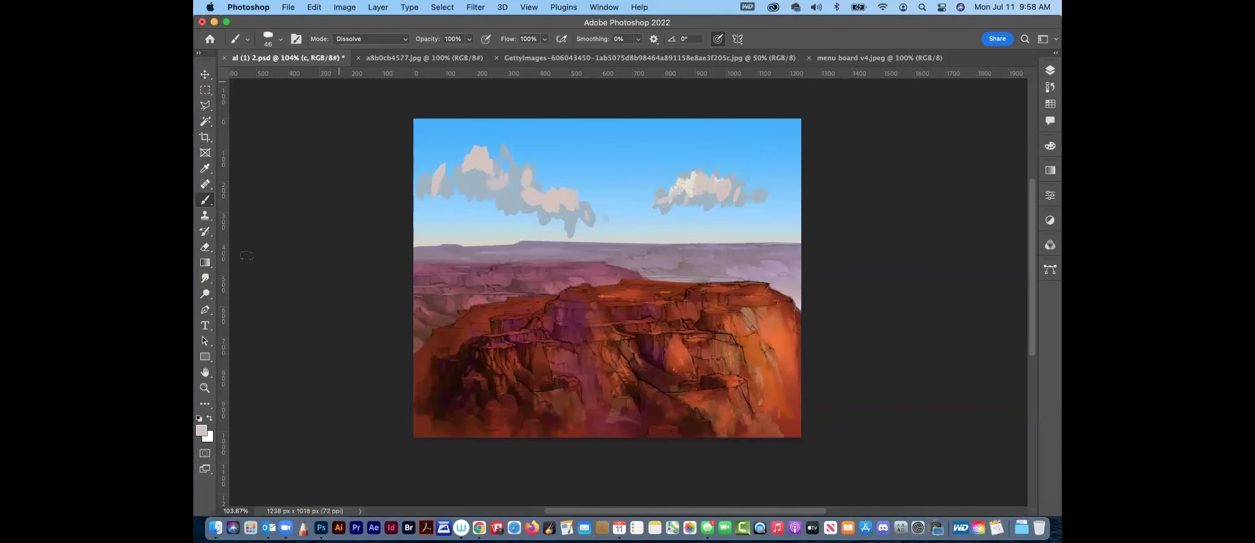
pyautogui.click(205, 278)
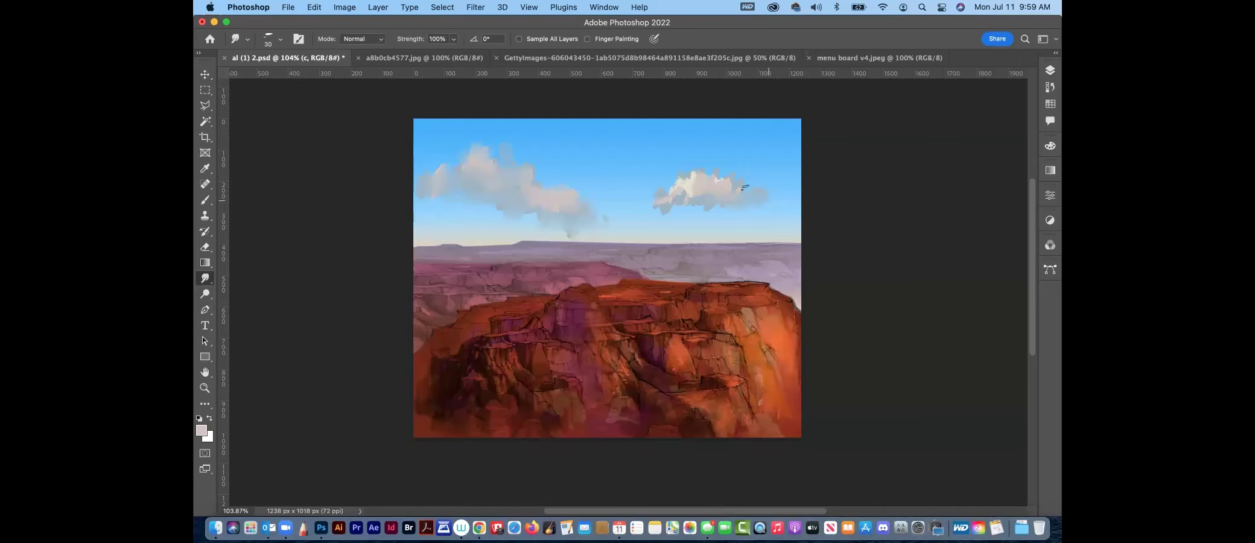
pyautogui.moveTo(689, 180)
pyautogui.mouseDown()
pyautogui.moveTo(721, 195)
pyautogui.moveTo(658, 203)
pyautogui.mouseUp()
# Sample the bright tone of the right-hand cloud, brush highlights onto the left cloud bank, and smudge them in
pyautogui.press('b')
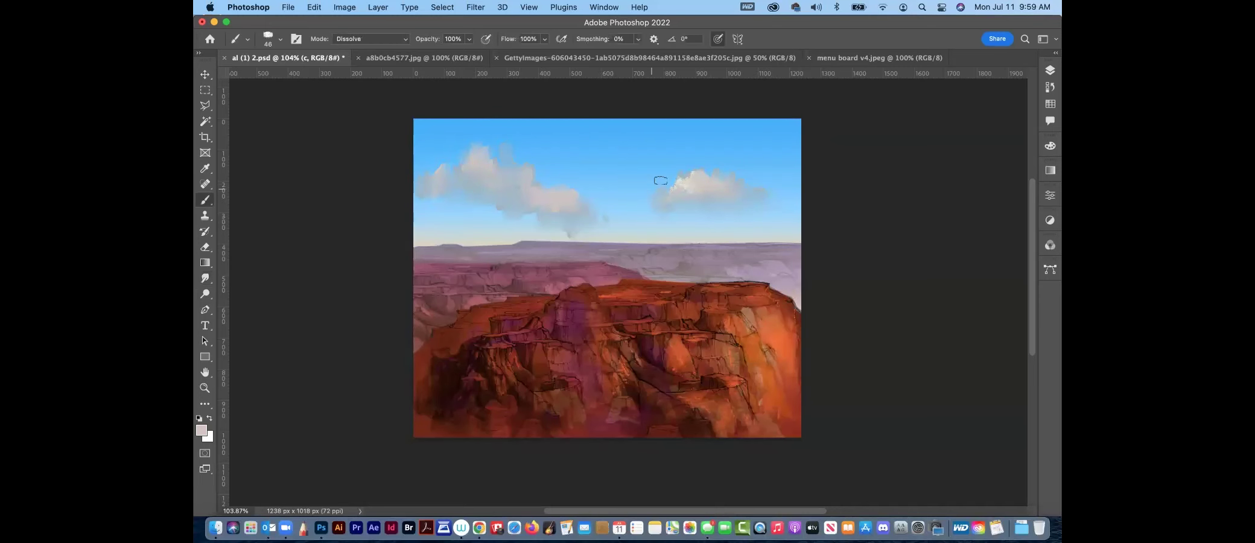
pyautogui.keyDown('alt'); pyautogui.click(688, 178); pyautogui.keyUp('alt')
pyautogui.moveTo(520, 179)
pyautogui.mouseDown()
pyautogui.moveTo(526, 171)
pyautogui.moveTo(476, 148)
pyautogui.moveTo(440, 170)
pyautogui.mouseUp()
pyautogui.moveTo(547, 198); pyautogui.dragTo(540, 194)
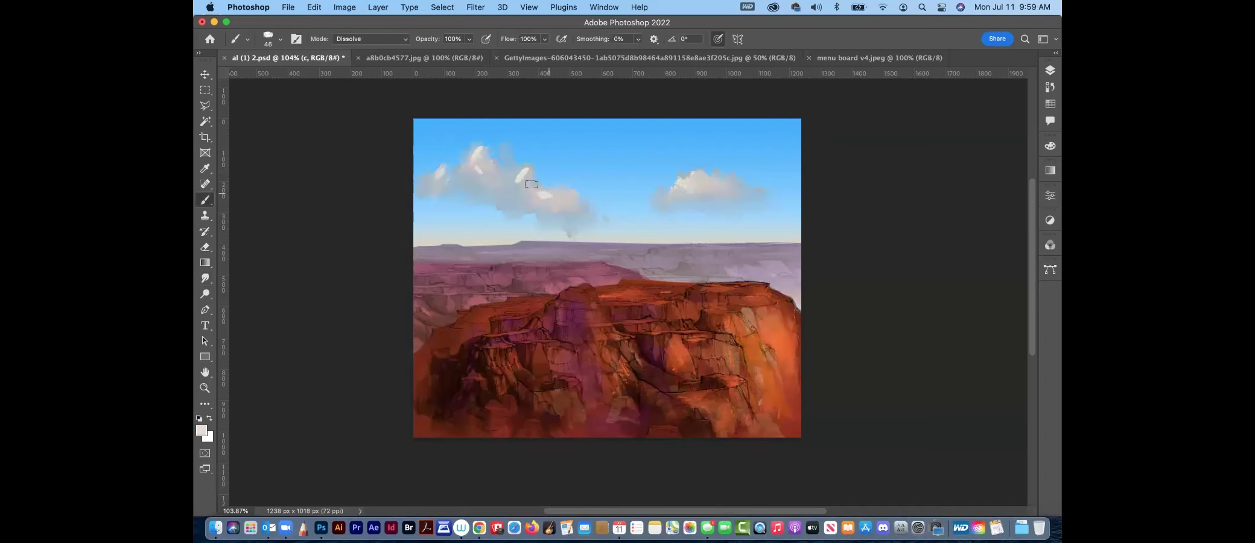
pyautogui.click(205, 278)
pyautogui.moveTo(534, 191); pyautogui.dragTo(551, 198)
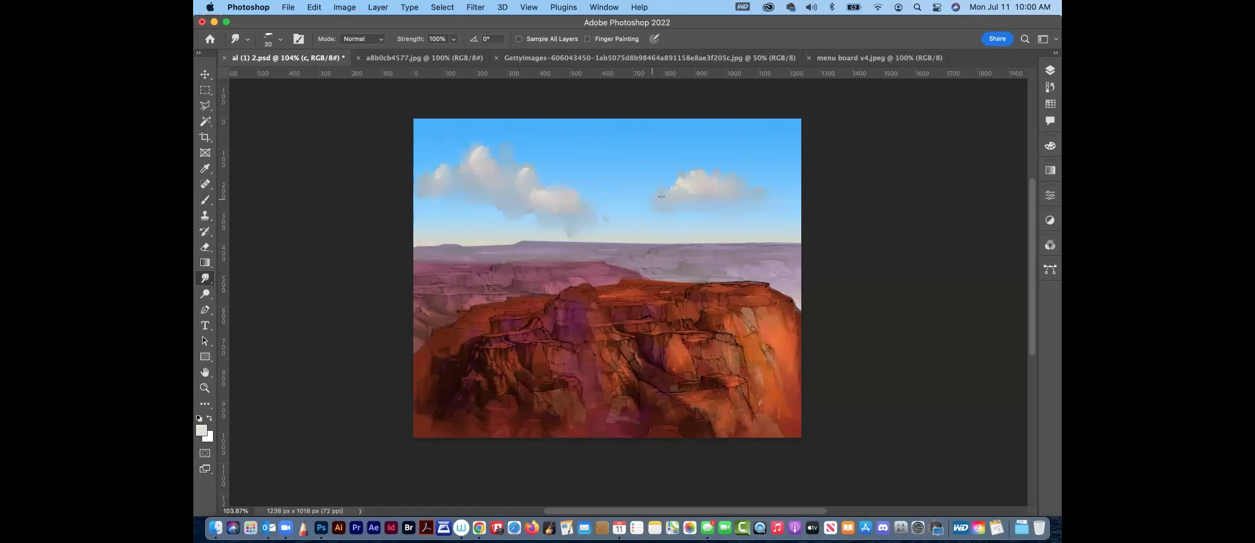
pyautogui.press('b')
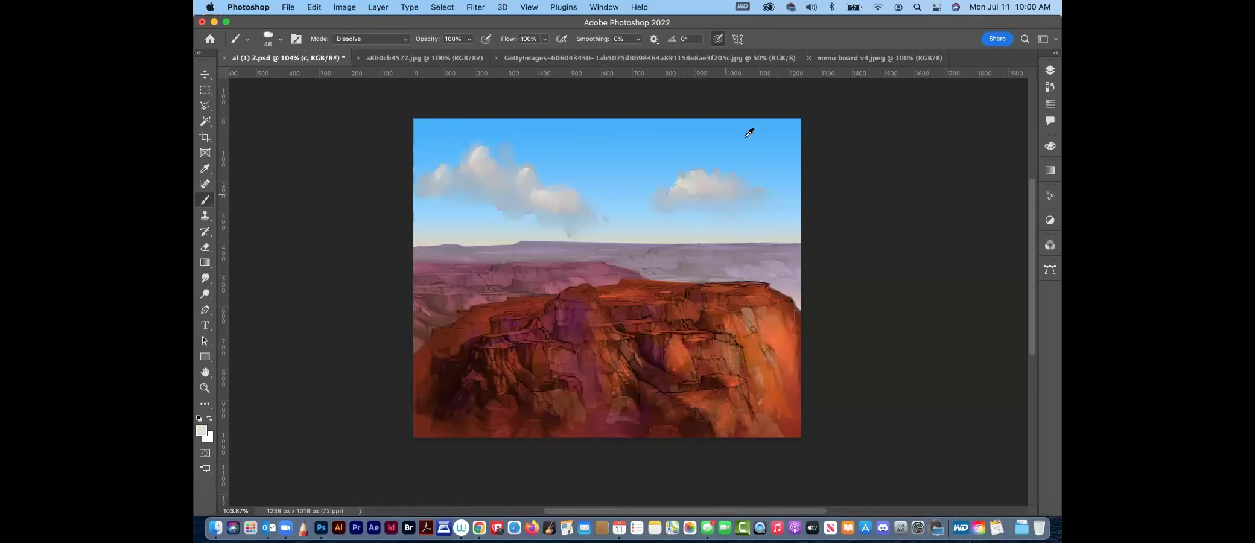
pyautogui.moveTo(749, 133)
pyautogui.mouseDown()
pyautogui.moveTo(739, 127)
pyautogui.moveTo(762, 129)
pyautogui.mouseUp()
pyautogui.press('super+z')
pyautogui.click(724, 179)
pyautogui.press('super+z')
# Sample a dark purple-grey from menu board v4.jpeg and brush shadow strokes along the undersides of both canyon clouds
pyautogui.click(838, 60)
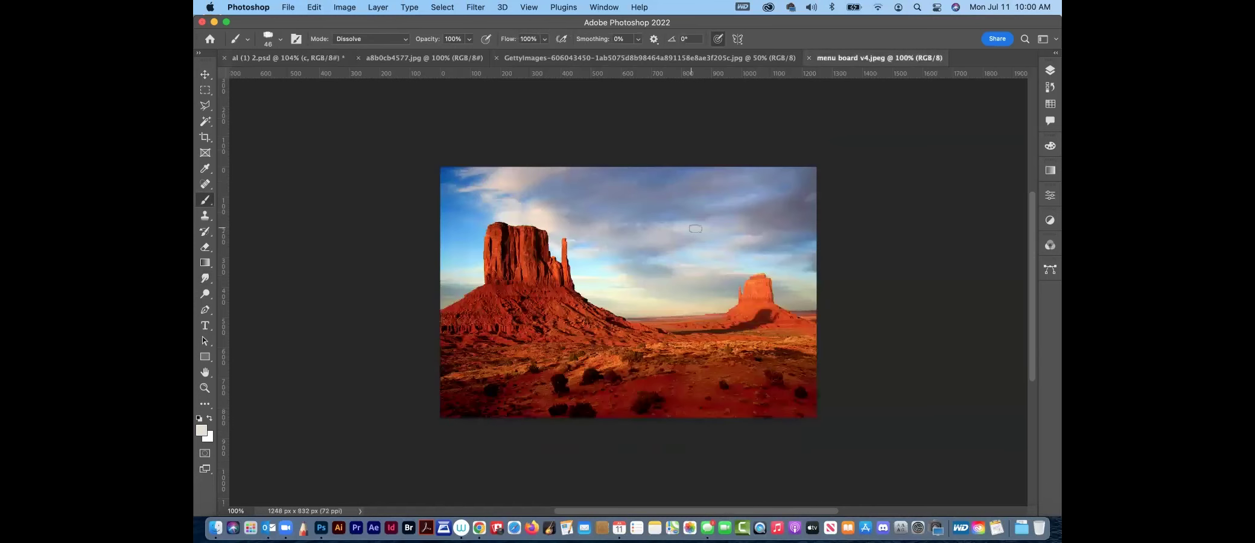
pyautogui.keyDown('alt'); pyautogui.click(762, 212); pyautogui.keyUp('alt')
pyautogui.hotkey('ctrl', 'Tab')
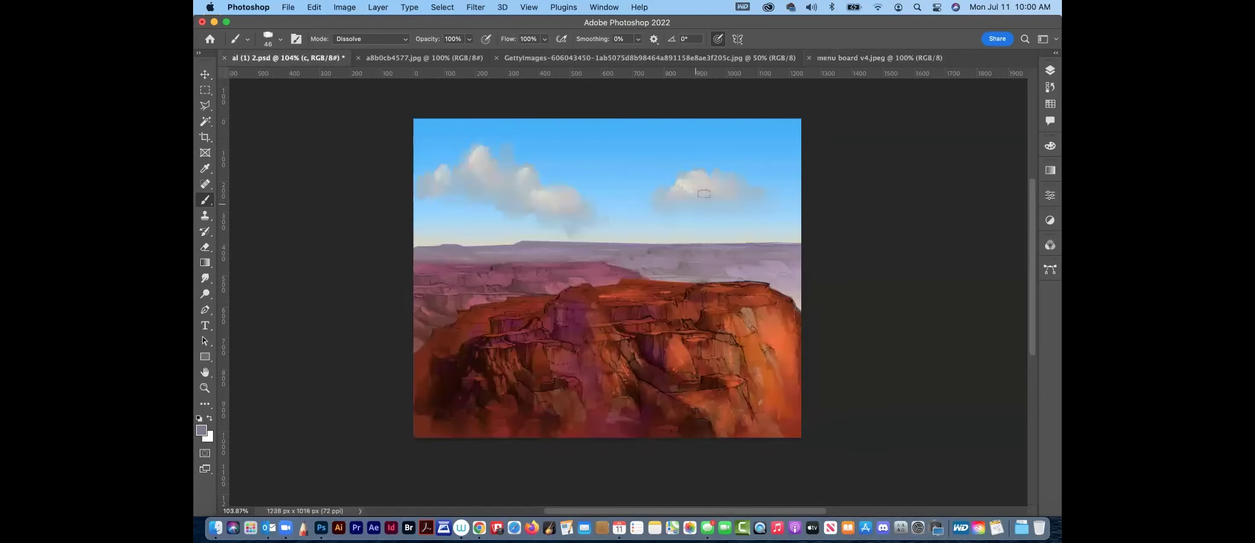
pyautogui.moveTo(705, 197)
pyautogui.mouseDown()
pyautogui.moveTo(749, 195)
pyautogui.moveTo(686, 201)
pyautogui.mouseUp()
pyautogui.moveTo(486, 180)
pyautogui.mouseDown()
pyautogui.moveTo(480, 194)
pyautogui.moveTo(510, 196)
pyautogui.moveTo(483, 190)
pyautogui.mouseUp()
pyautogui.moveTo(538, 215); pyautogui.dragTo(551, 215)
pyautogui.click(517, 198)
pyautogui.moveTo(469, 190); pyautogui.dragTo(503, 192)
# Smudge the purple-grey shadow strokes into the undersides of both clouds
pyautogui.click(205, 278)
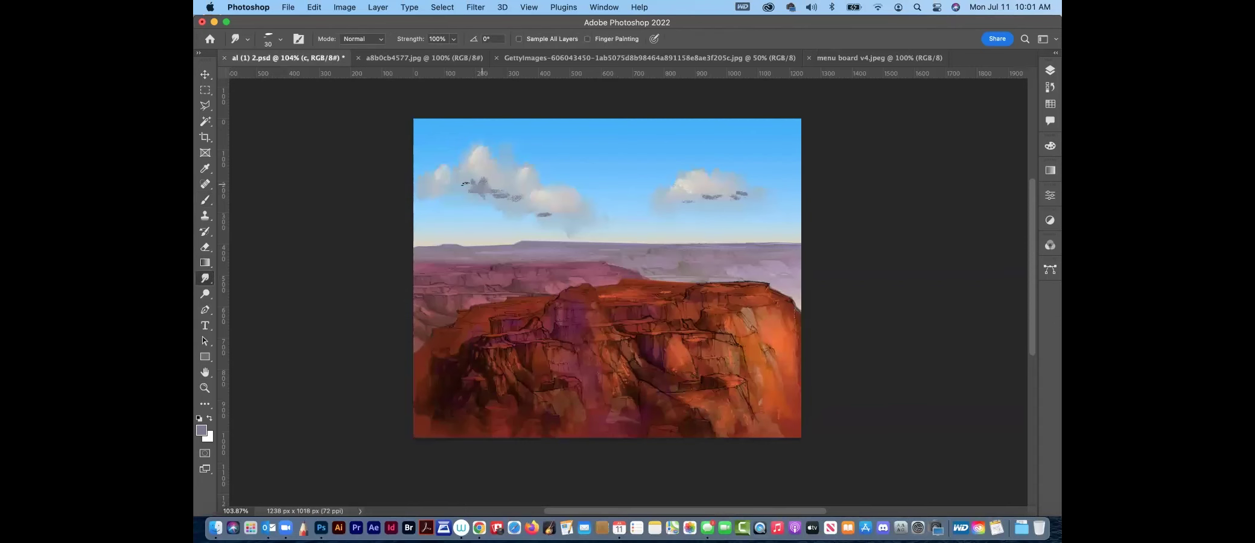
pyautogui.moveTo(465, 193)
pyautogui.mouseDown()
pyautogui.moveTo(511, 197)
pyautogui.moveTo(478, 185)
pyautogui.mouseUp()
pyautogui.moveTo(547, 218); pyautogui.dragTo(561, 213)
pyautogui.moveTo(485, 191); pyautogui.dragTo(482, 187)
pyautogui.moveTo(712, 197)
pyautogui.mouseDown()
pyautogui.moveTo(751, 197)
pyautogui.moveTo(722, 199)
pyautogui.mouseUp()
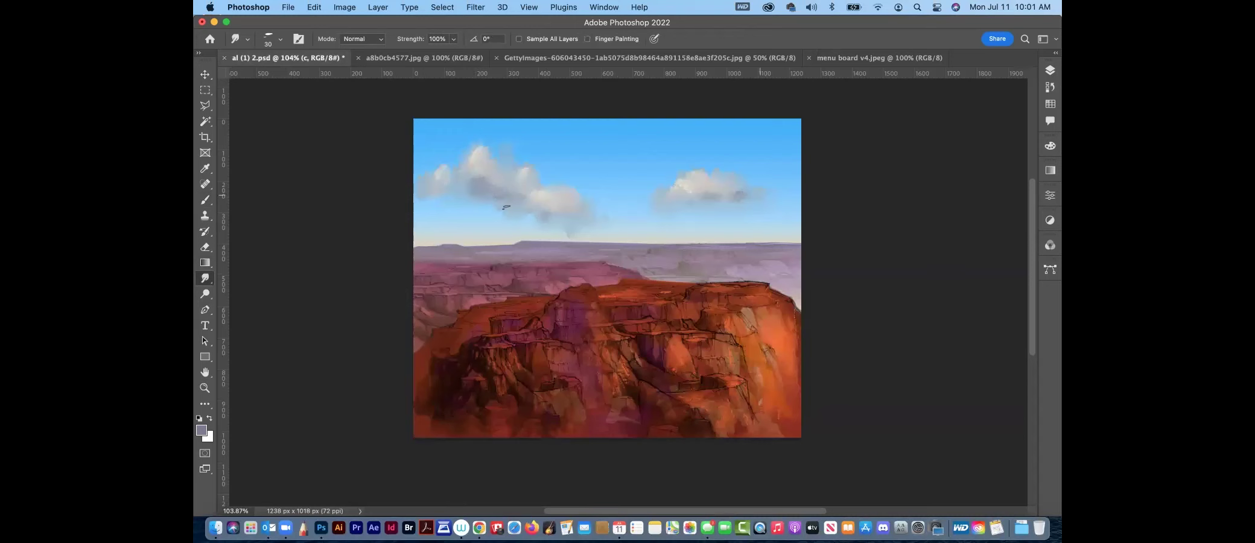
# Sample the left cloud's shadow grey and paint slanted rain streaks beneath that cloud on a new layer above layer c
pyautogui.press('b')
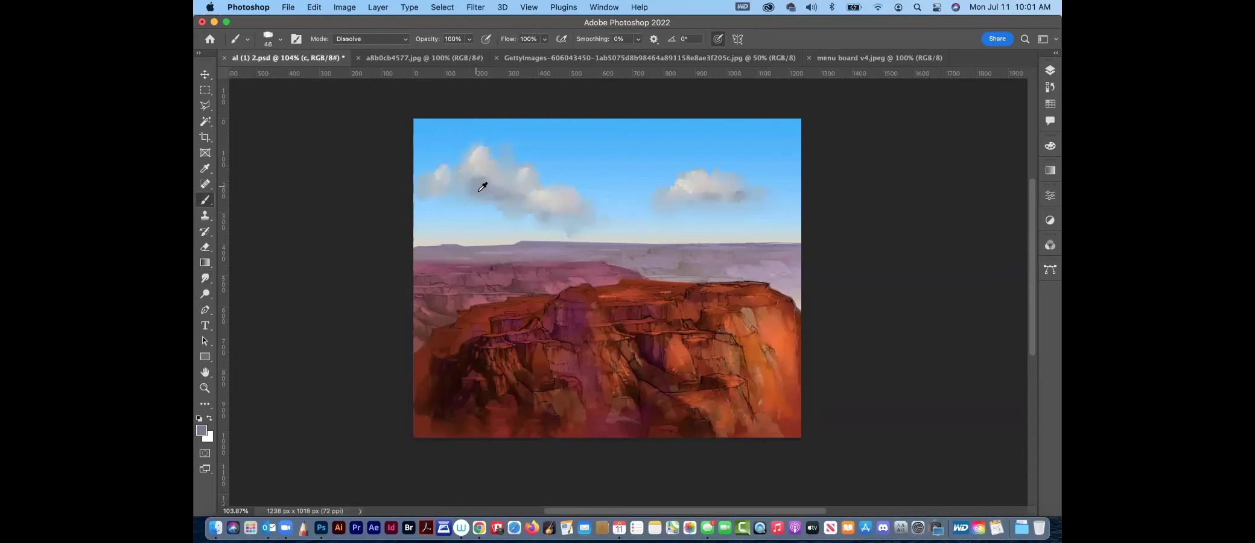
pyautogui.keyDown('alt'); pyautogui.click(484, 196); pyautogui.keyUp('alt')
pyautogui.press('F7')
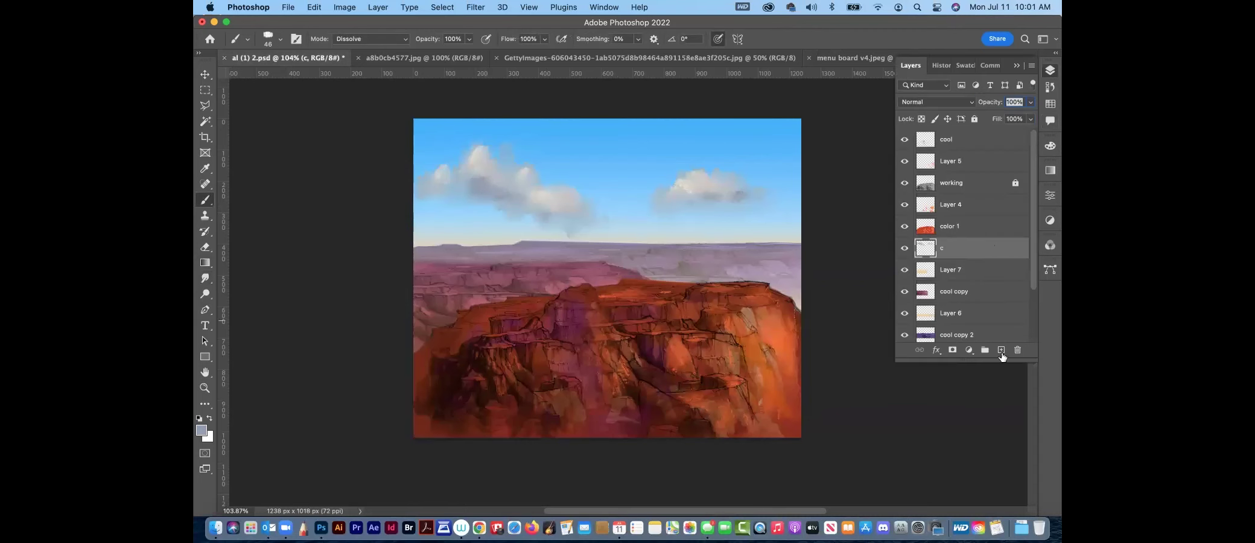
pyautogui.click(1050, 72)
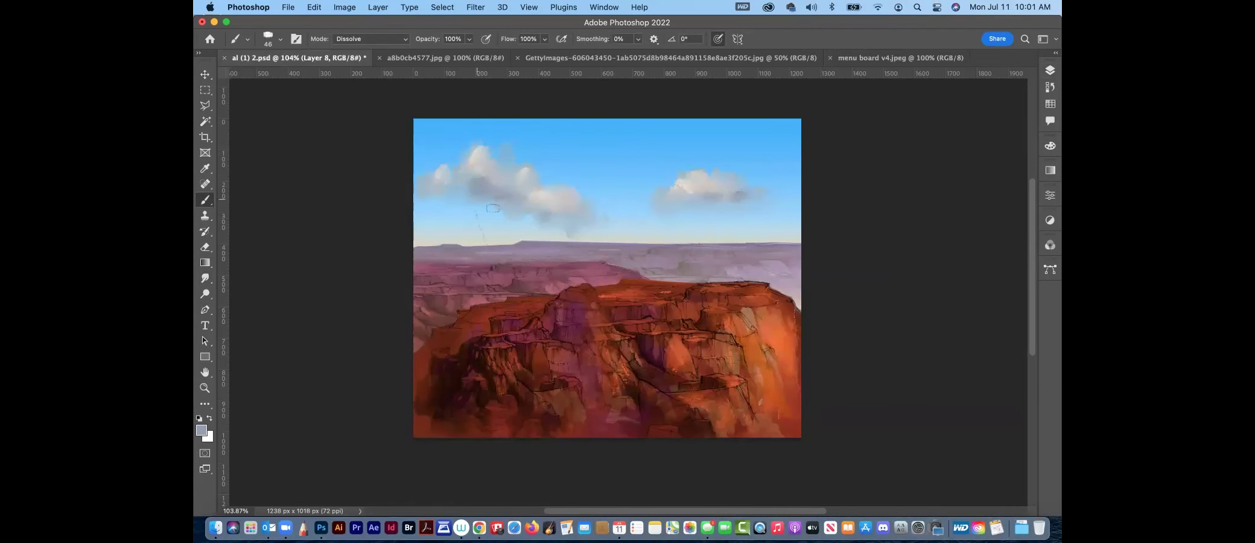
pyautogui.moveTo(510, 281)
pyautogui.mouseDown()
pyautogui.moveTo(487, 203)
pyautogui.moveTo(509, 210)
pyautogui.mouseUp()
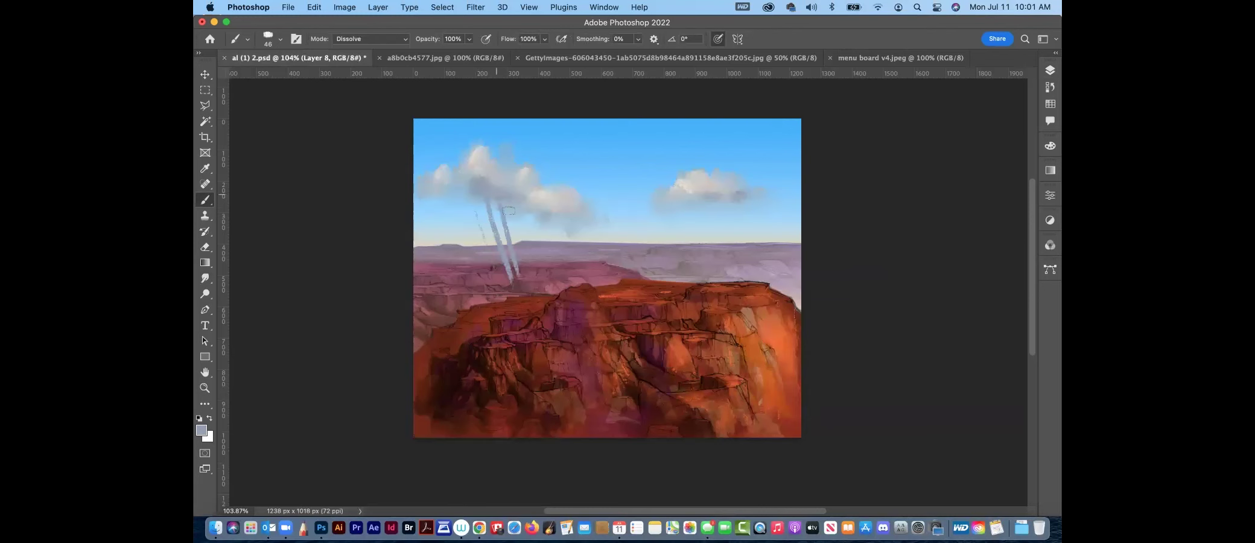
pyautogui.moveTo(530, 269)
pyautogui.mouseDown()
pyautogui.moveTo(508, 201)
pyautogui.moveTo(531, 274)
pyautogui.mouseUp()
pyautogui.moveTo(515, 206); pyautogui.dragTo(526, 246)
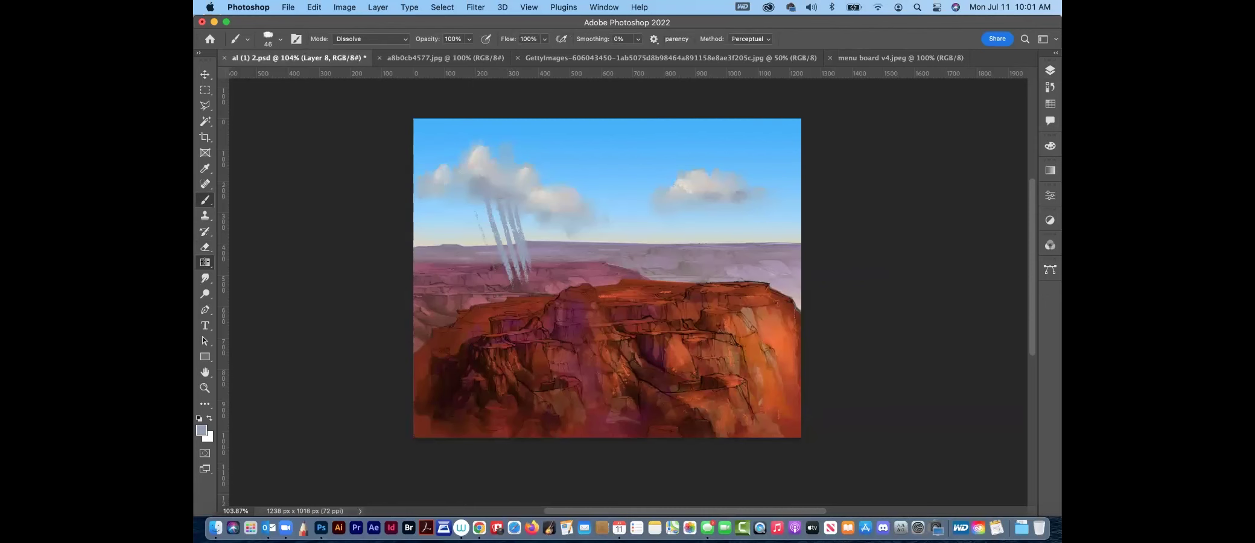
# Smudge the rain streaks into a soft, hazy shower below the left cloud
pyautogui.click(206, 262)
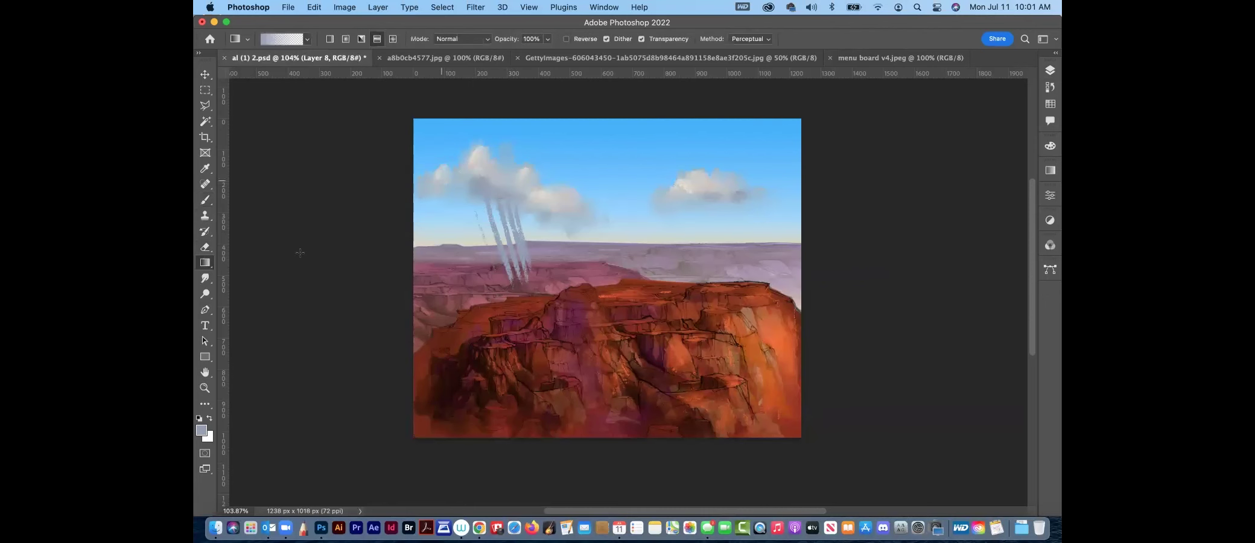
pyautogui.click(206, 278)
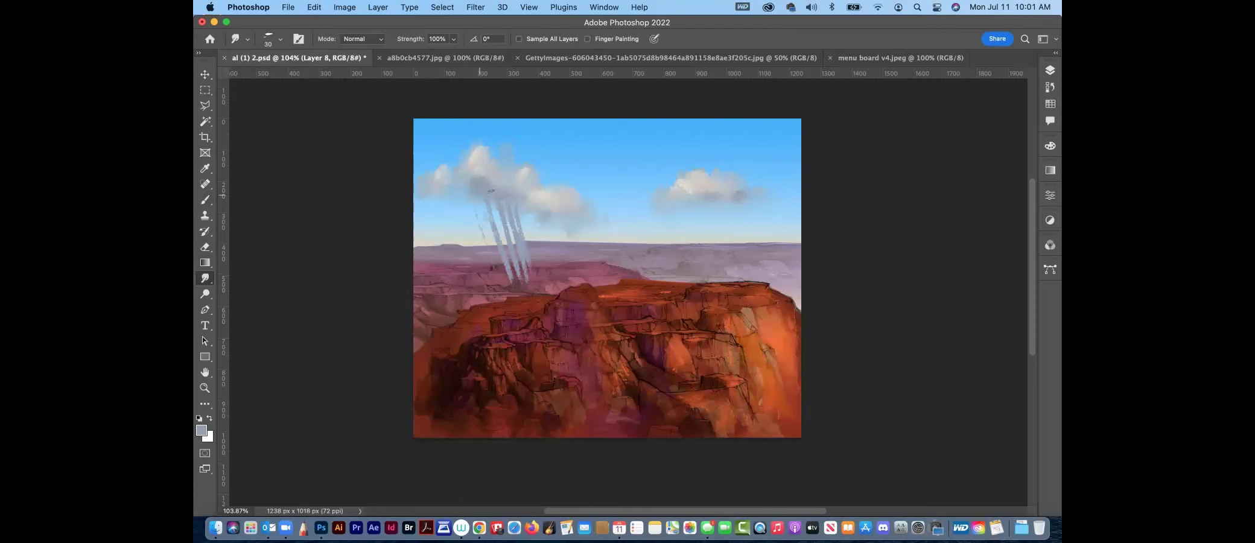
pyautogui.moveTo(513, 241); pyautogui.dragTo(510, 208)
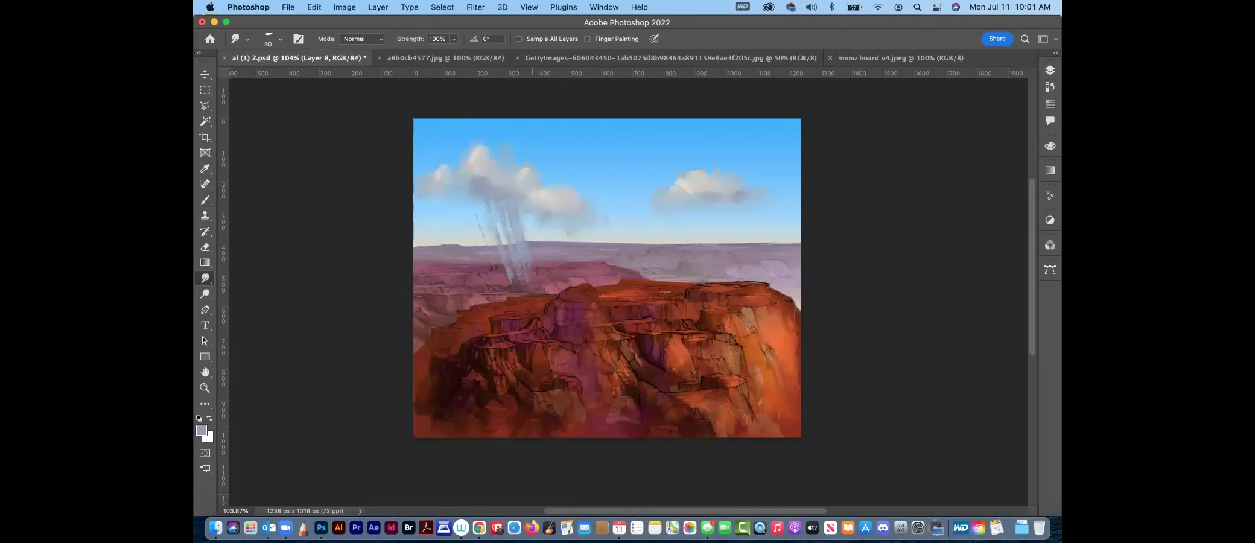
pyautogui.moveTo(520, 251); pyautogui.dragTo(503, 224)
# Sample the blue of the upper sky with the Brush tool and add a new layer directly above the sky layer
pyautogui.click(1050, 71)
pyautogui.click(1050, 71)
pyautogui.click(1049, 71)
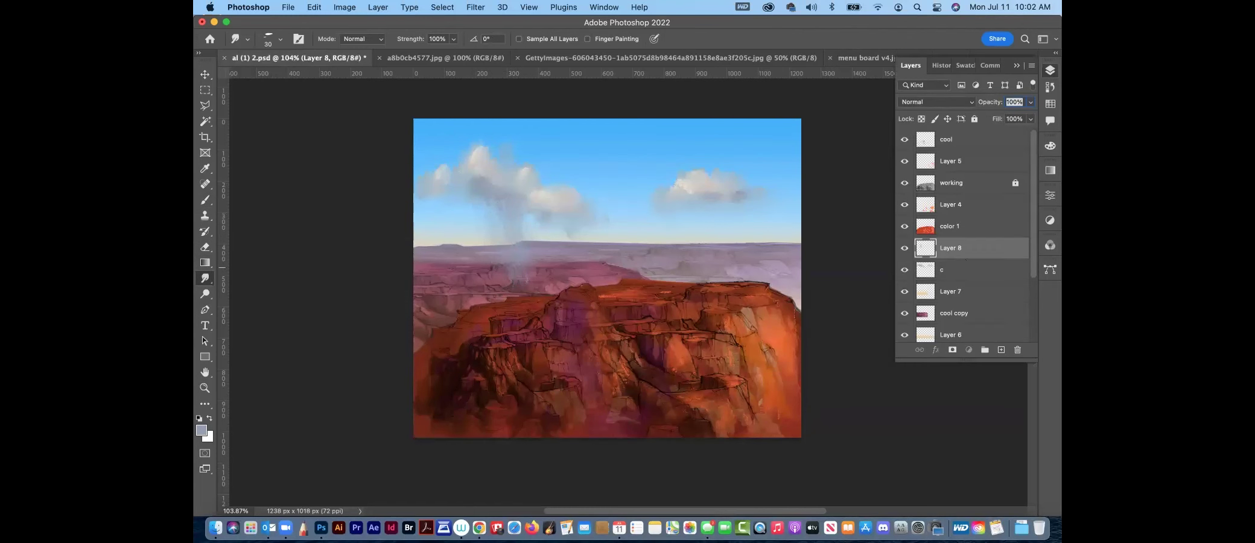
pyautogui.click(960, 271)
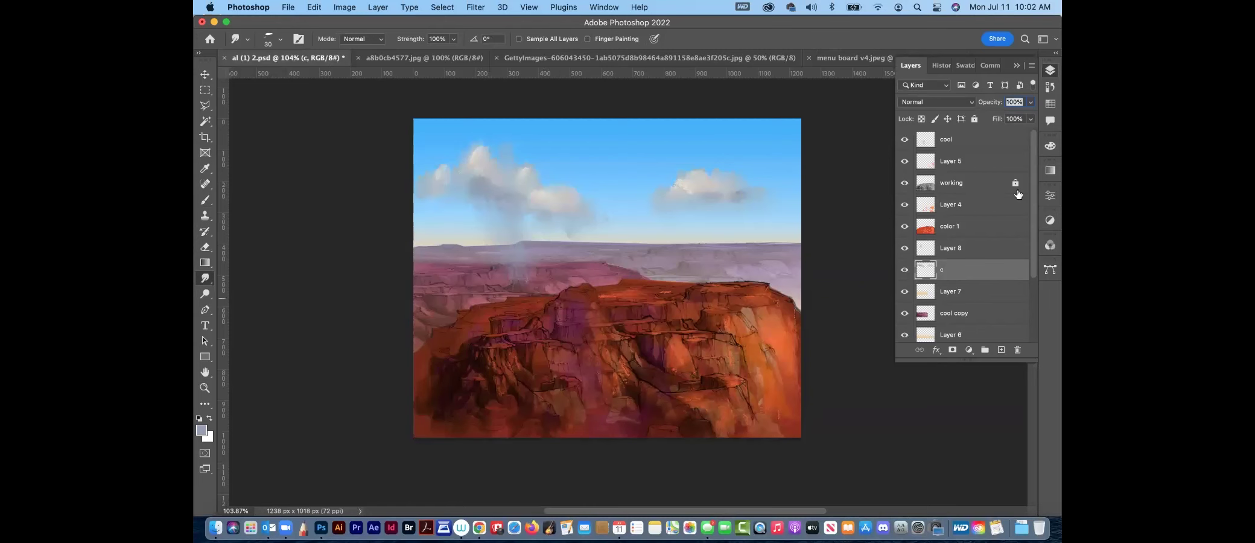
pyautogui.moveTo(1032, 184); pyautogui.dragTo(1037, 208)
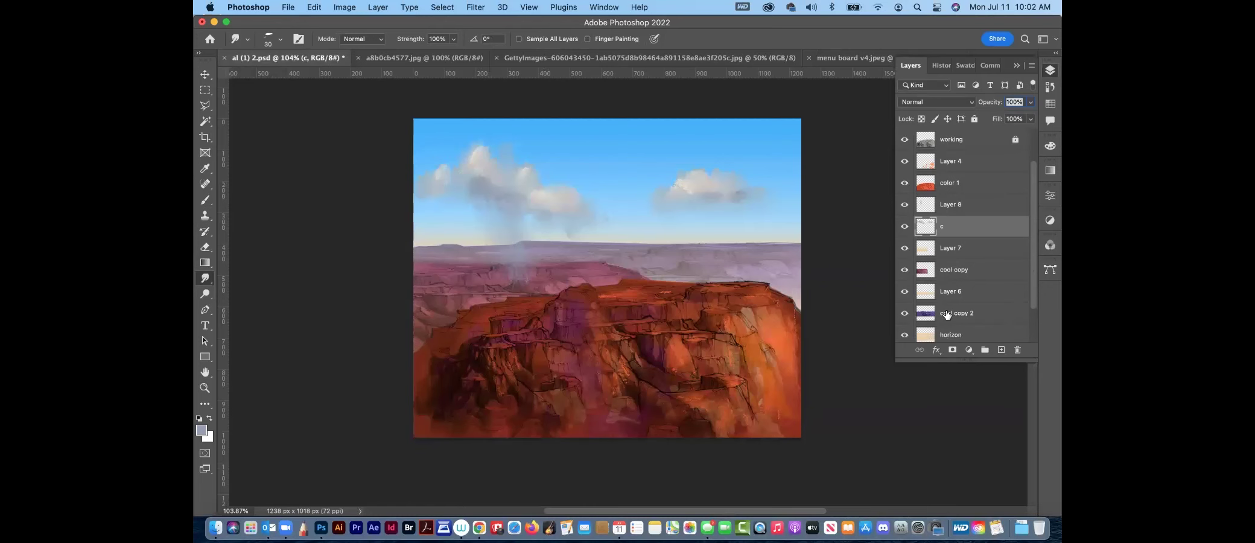
pyautogui.press('b')
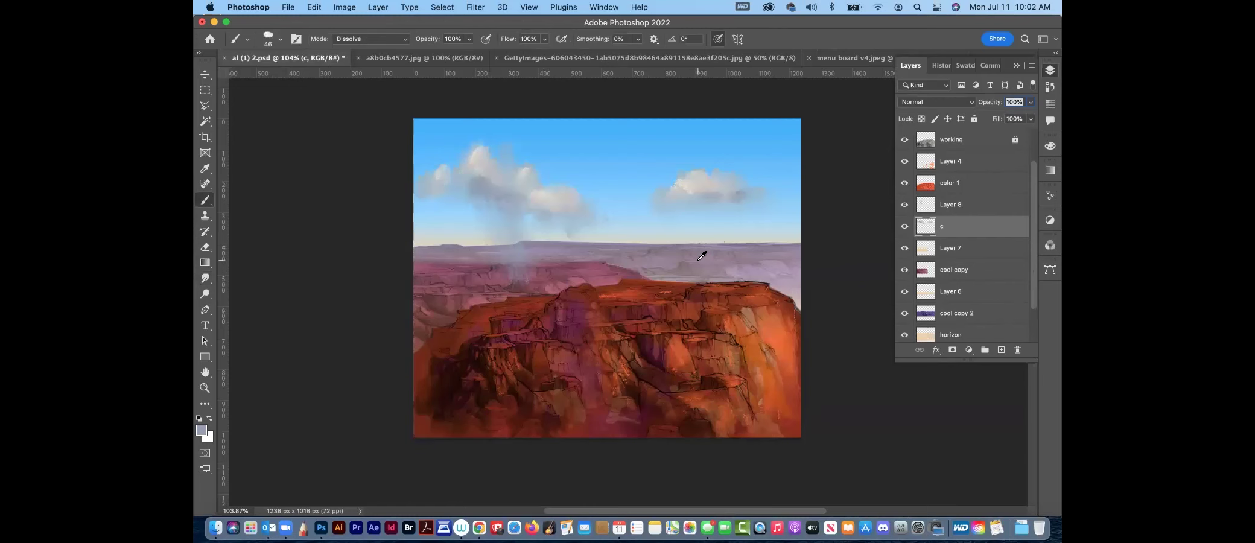
pyautogui.keyDown('alt'); pyautogui.click(702, 256); pyautogui.keyUp('alt')
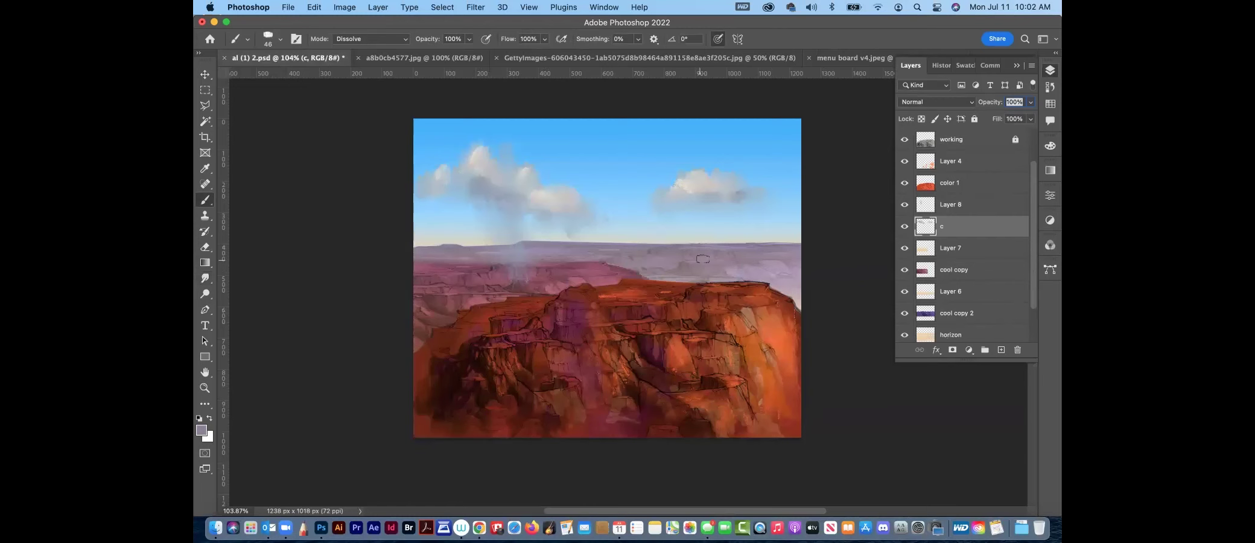
pyautogui.keyDown('alt'); pyautogui.click(744, 139); pyautogui.keyUp('alt')
pyautogui.scroll(-1, 1030, 258)
pyautogui.scroll(-1, 1029, 259)
pyautogui.click(986, 313)
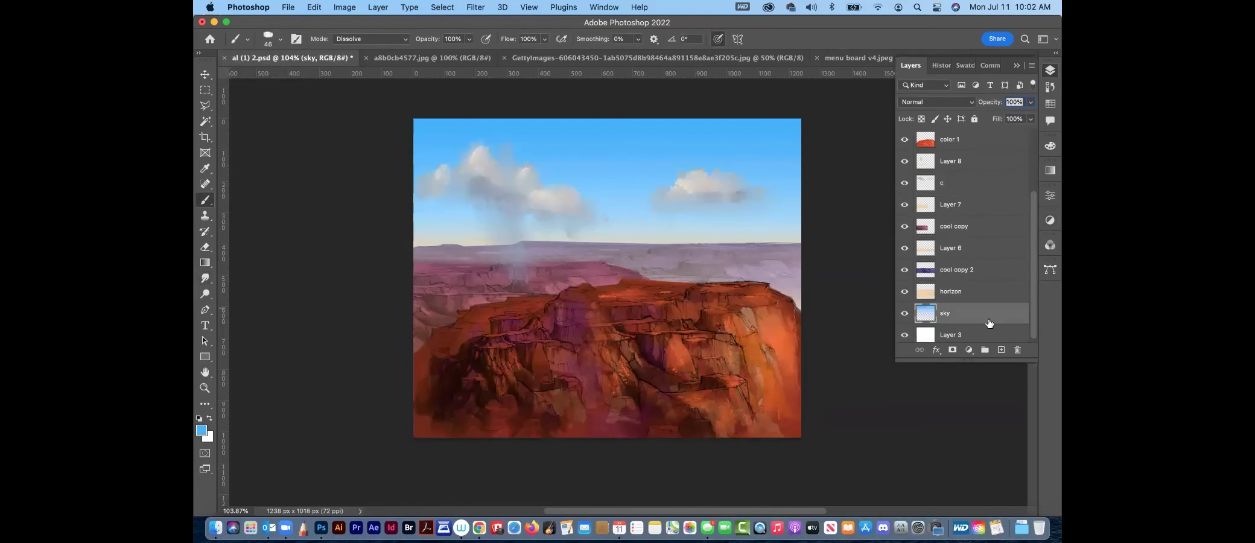
pyautogui.click(1001, 351)
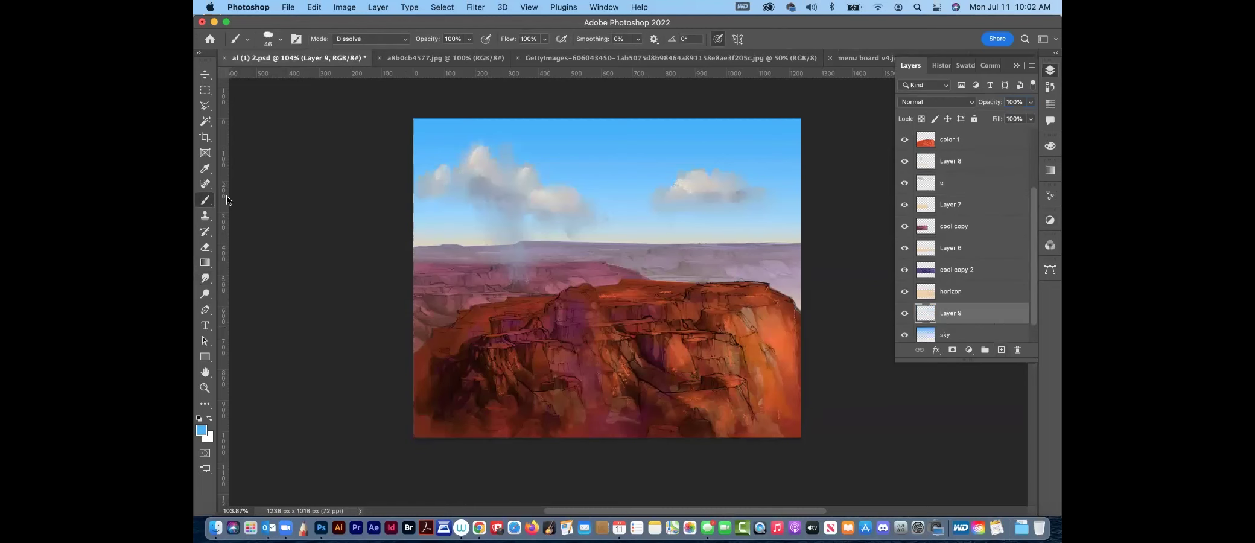
# Draw a blue gradient over the upper sky on the new layer and set the layer's blend mode to Multiply
pyautogui.click(205, 262)
pyautogui.moveTo(601, 186); pyautogui.dragTo(602, 96)
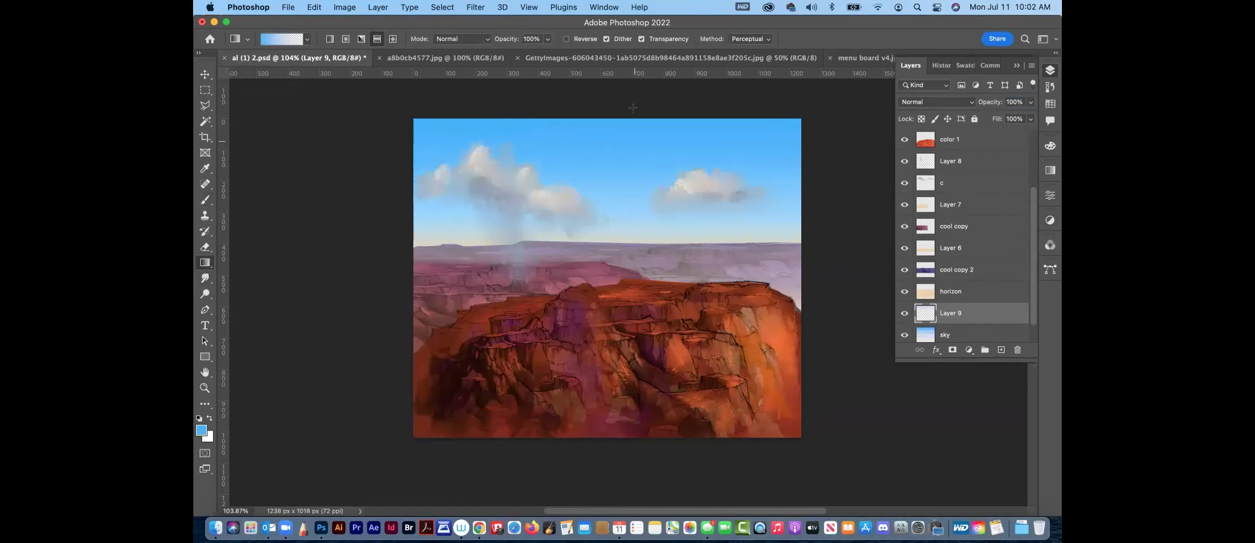
pyautogui.click(937, 102)
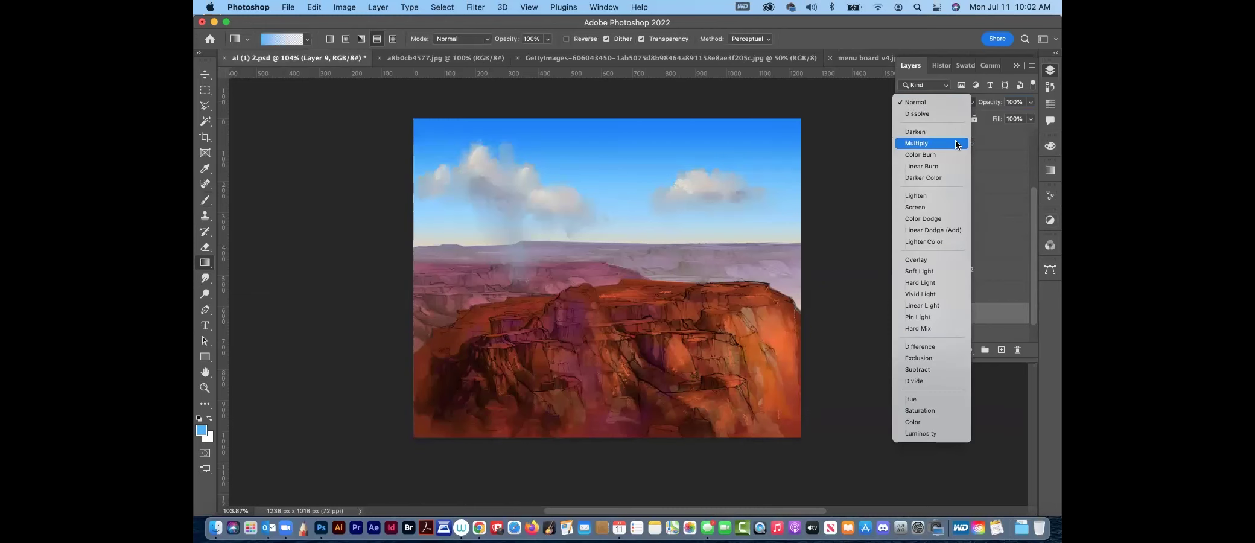
pyautogui.click(958, 145)
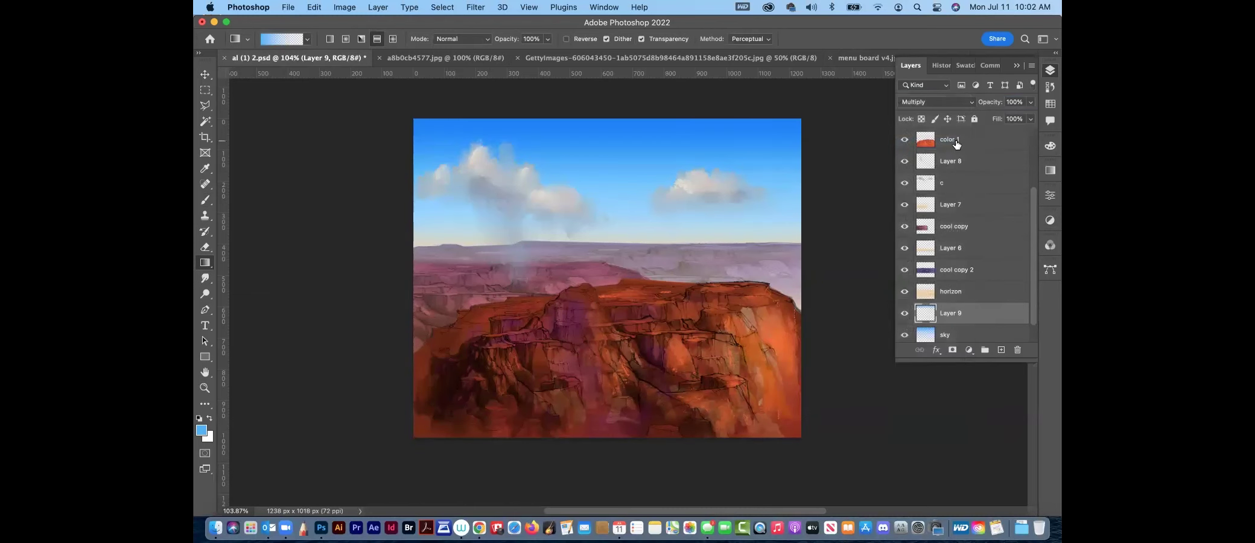
# Darken the sky gradient on Layer 9 with a Levels midtone of 0.42 and lower its saturation to -64
pyautogui.press('super+l')
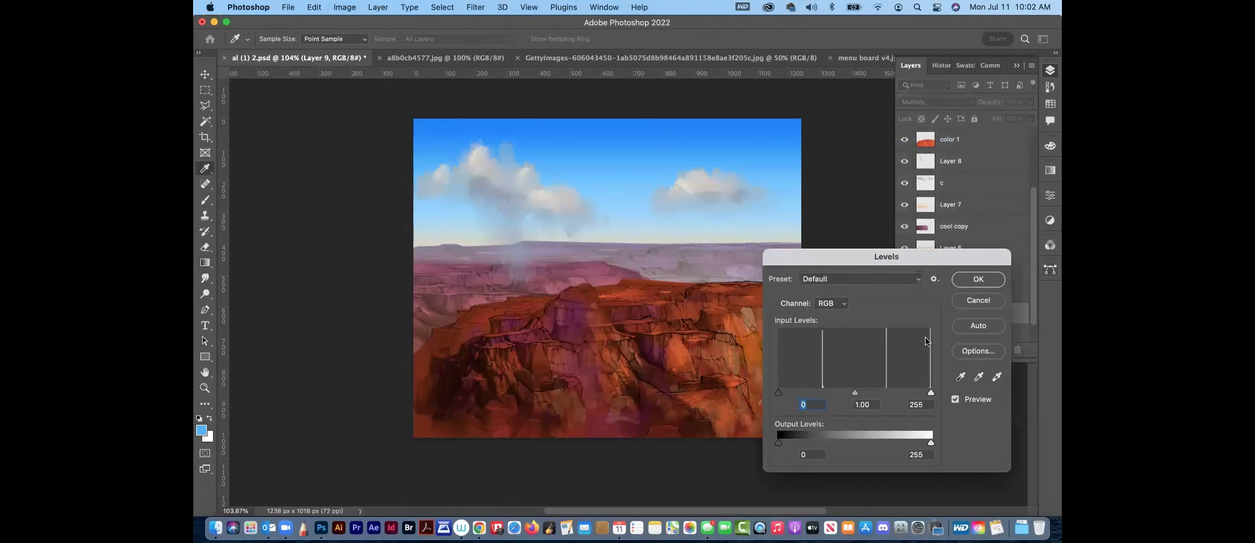
pyautogui.moveTo(855, 393); pyautogui.dragTo(885, 394)
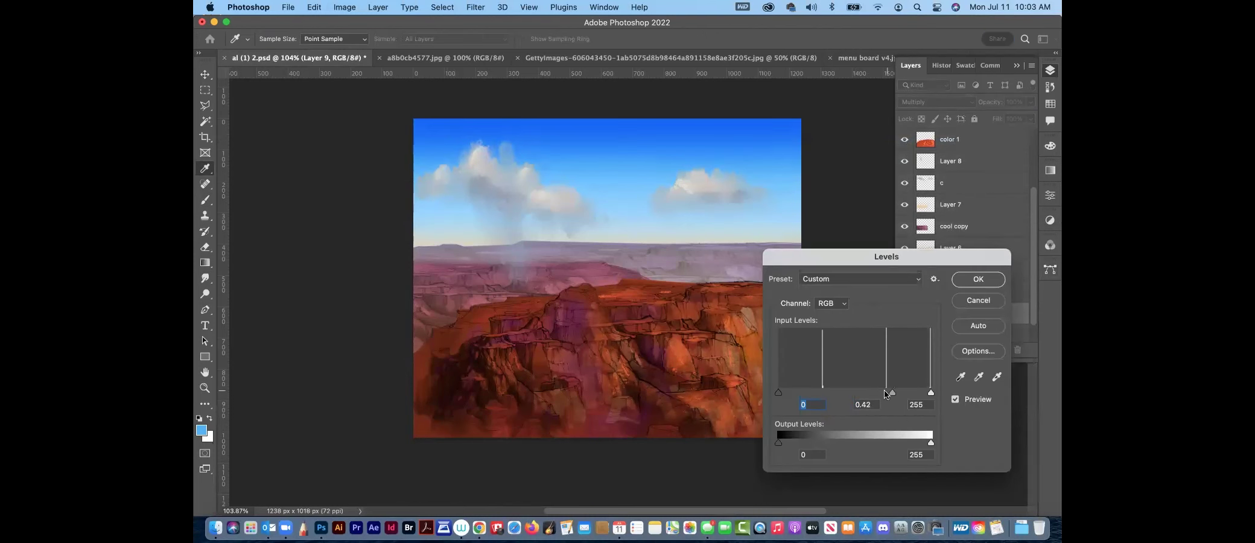
pyautogui.click(999, 283)
pyautogui.press('super+u')
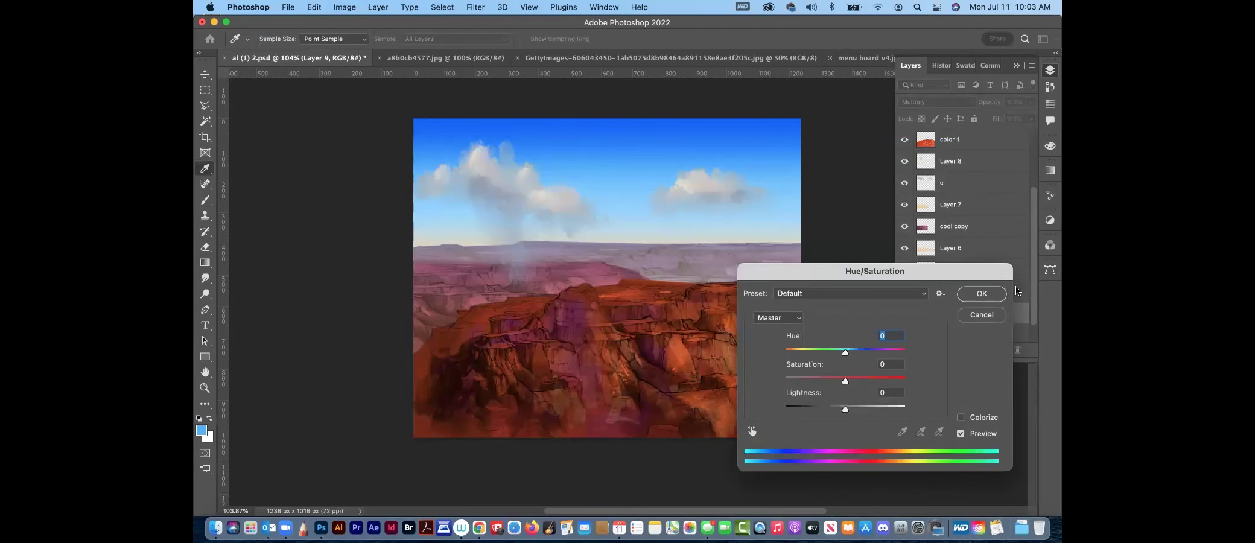
pyautogui.moveTo(846, 380); pyautogui.dragTo(807, 383)
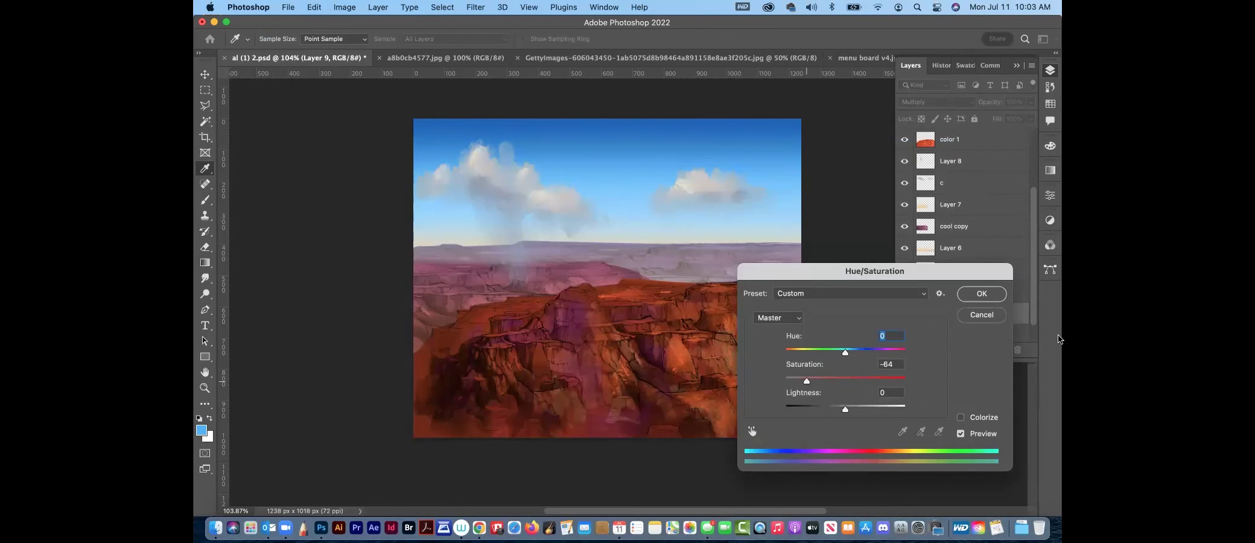
pyautogui.click(1004, 296)
pyautogui.press('g')
# Soften the cloud edges on layer c with the Smudge tool at size 45 and 50% strength, and save the document
pyautogui.click(205, 388)
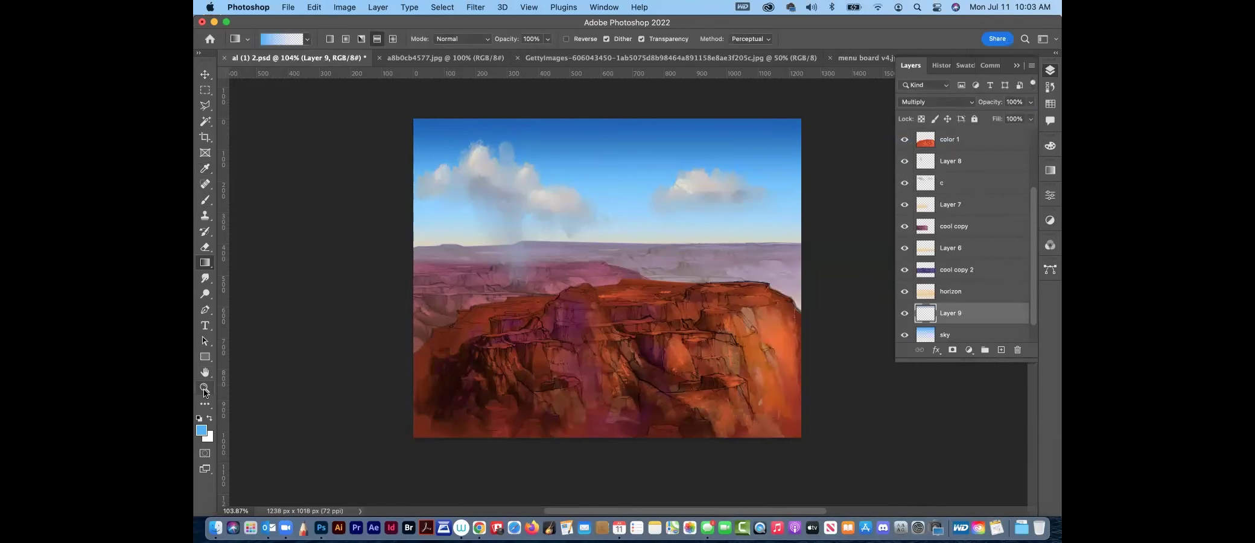
pyautogui.moveTo(562, 231)
pyautogui.mouseDown()
pyautogui.moveTo(585, 242)
pyautogui.moveTo(574, 237)
pyautogui.mouseUp()
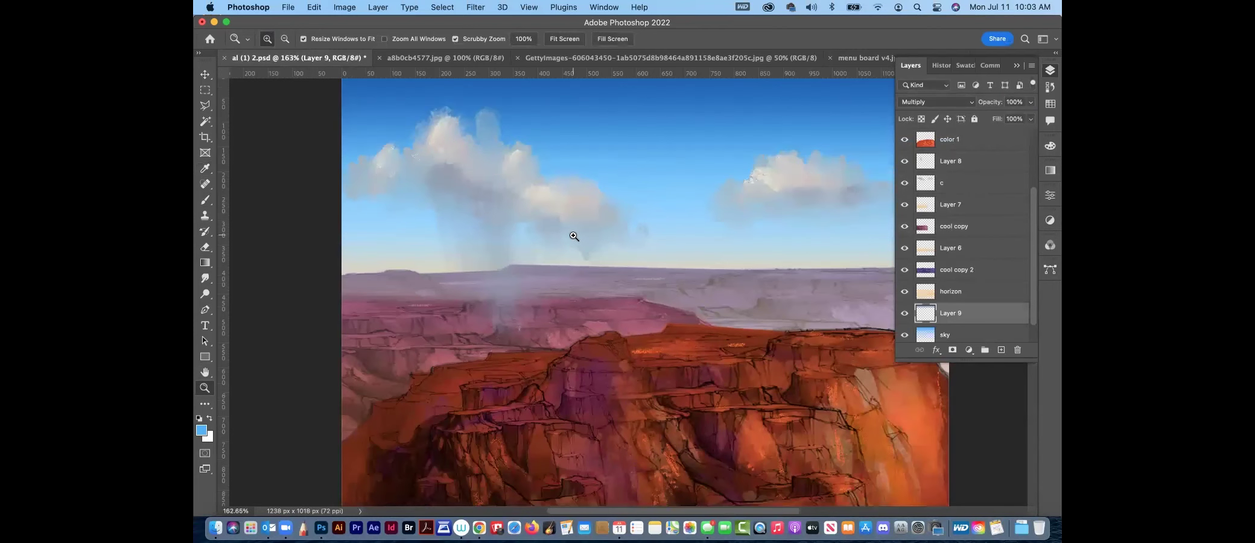
pyautogui.click(205, 279)
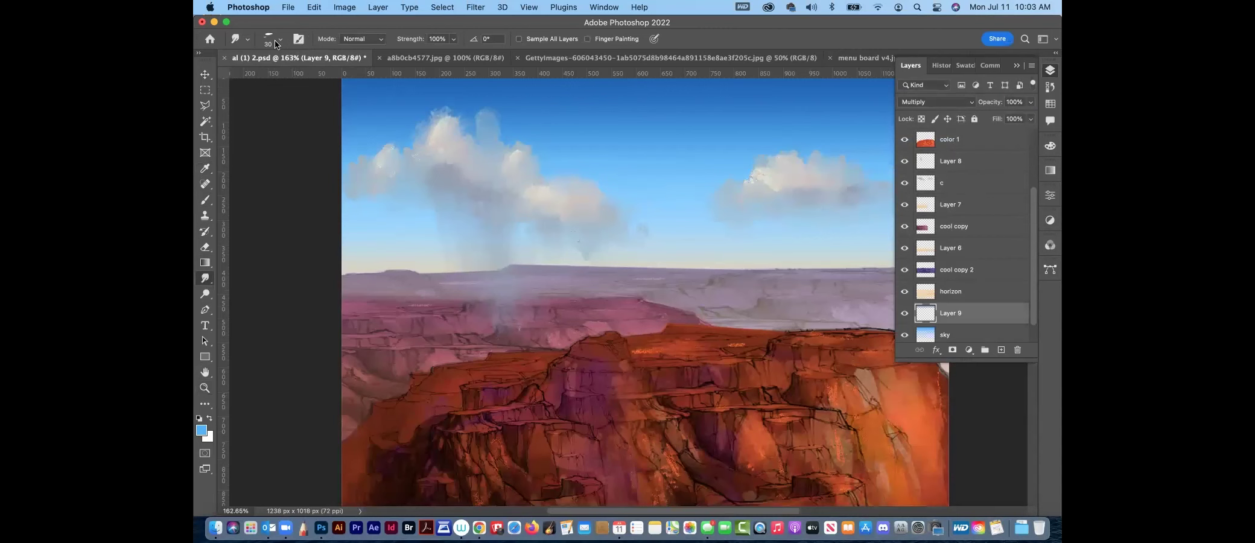
pyautogui.rightClick(297, 147)
pyautogui.click(423, 177)
pyautogui.press('Return')
pyautogui.press('[')
pyautogui.press('[')
pyautogui.press('[')
pyautogui.press('[')
pyautogui.press('[')
pyautogui.click(954, 191)
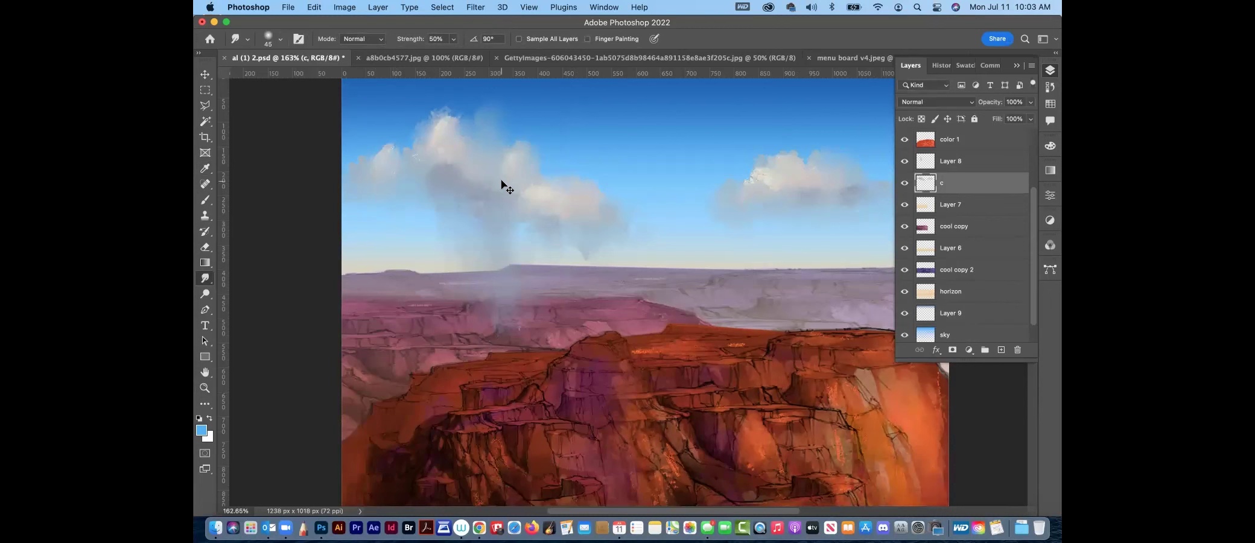
pyautogui.press('super+minus')
pyautogui.press('super+minus')
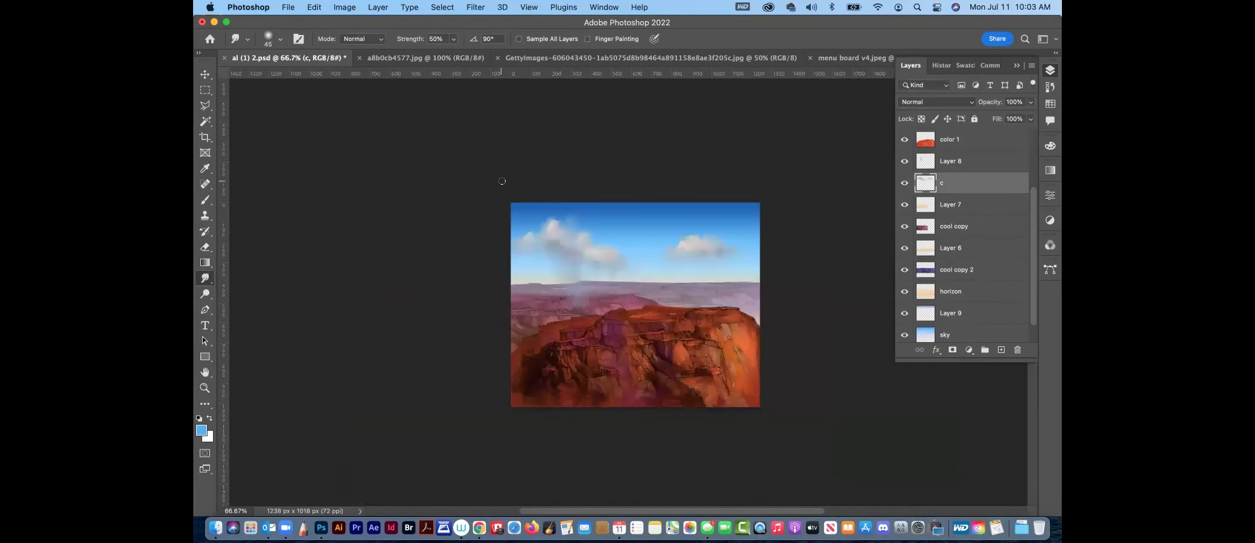
pyautogui.press('super+s')
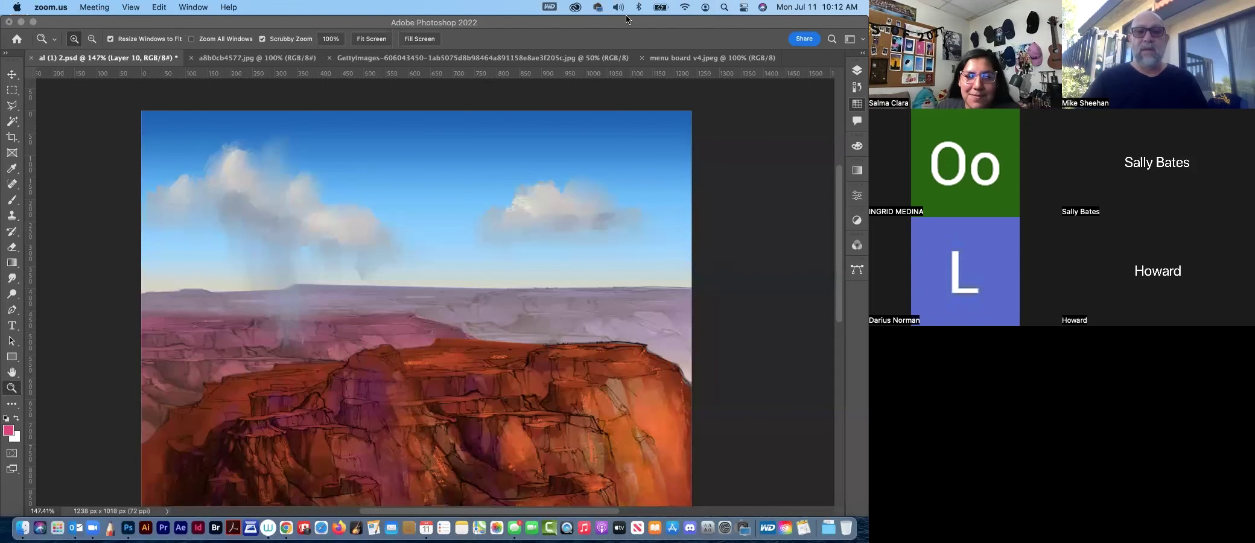
# Fill the lower parts of the selected clouds with a pink-to-white gradient on Layer 10 and clear the selection
pyautogui.click(260, 215)
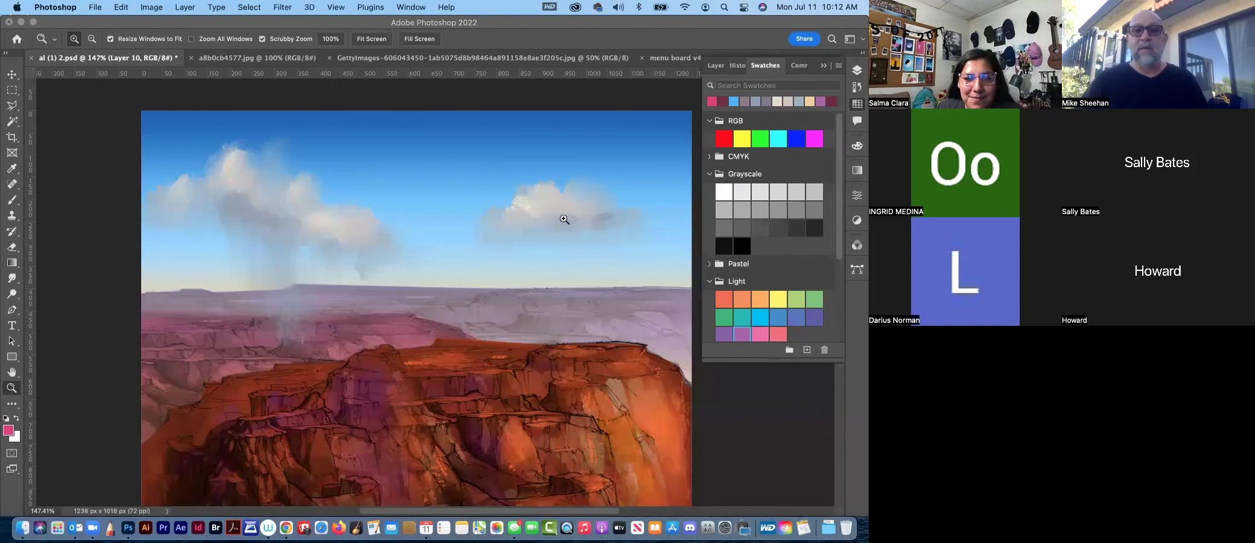
pyautogui.click(13, 262)
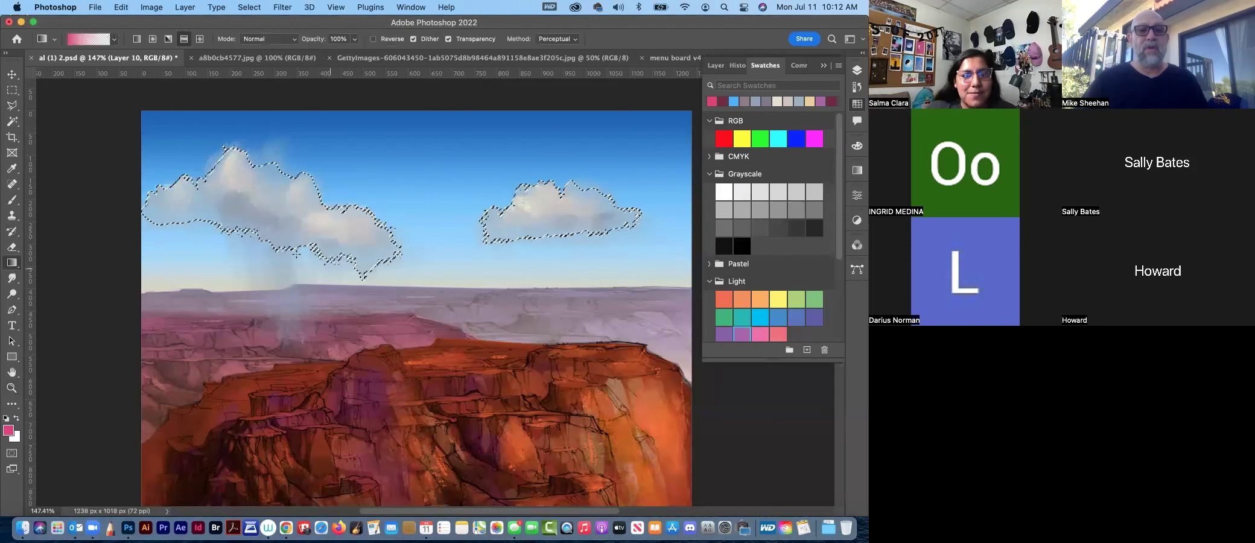
pyautogui.moveTo(304, 173); pyautogui.dragTo(295, 252)
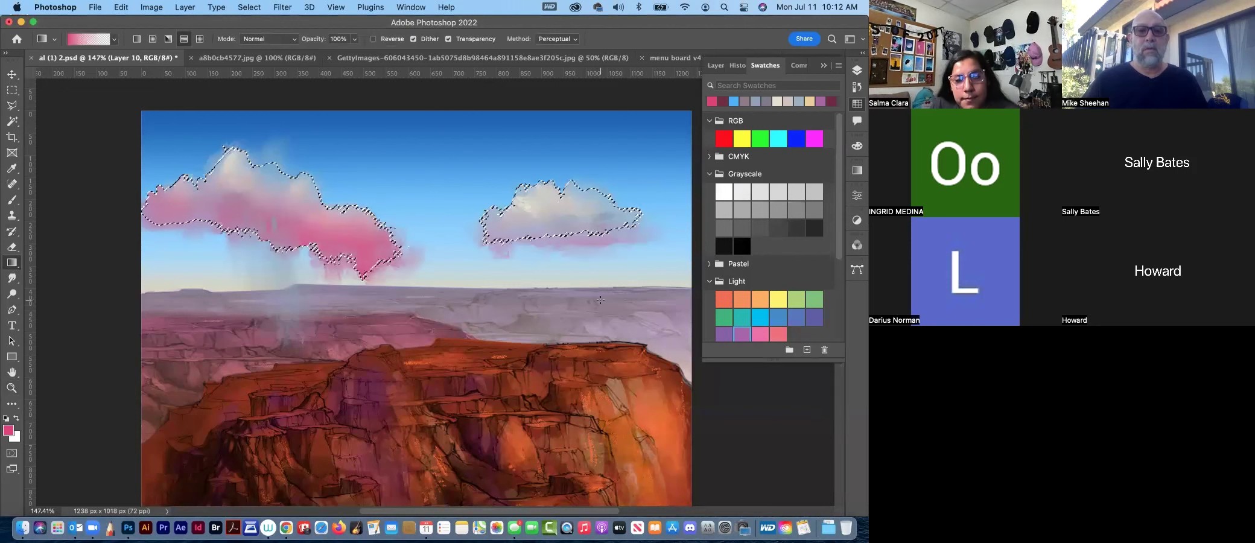
pyautogui.press('super+d')
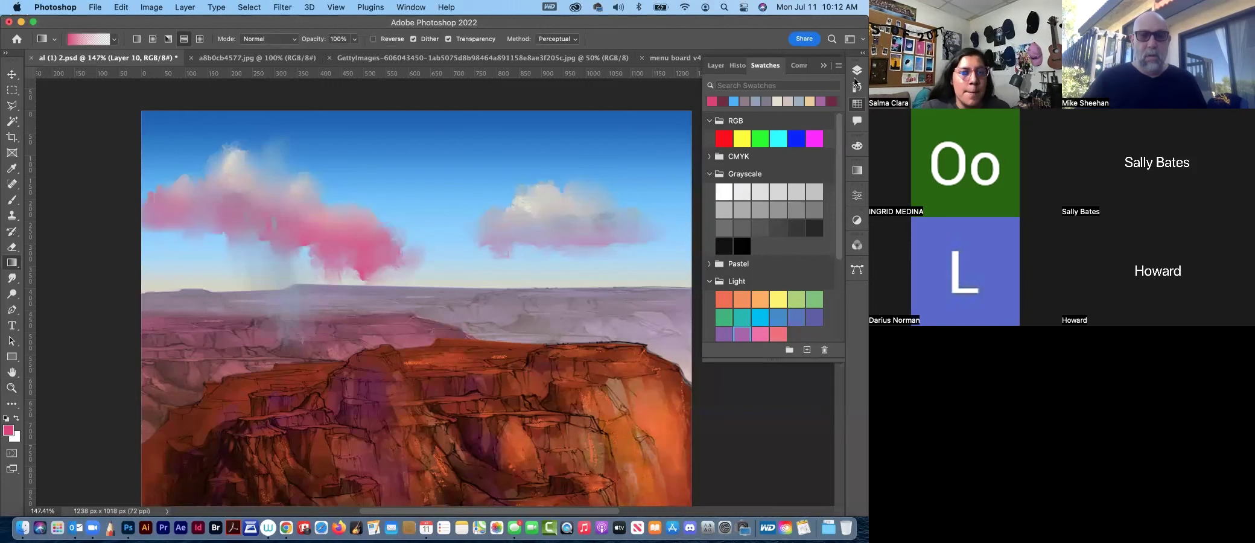
# Set the blend mode of the pink cloud gradient layer to Color
pyautogui.press('super+0')
pyautogui.press('super+minus')
pyautogui.press('super+minus')
pyautogui.press('super+minus')
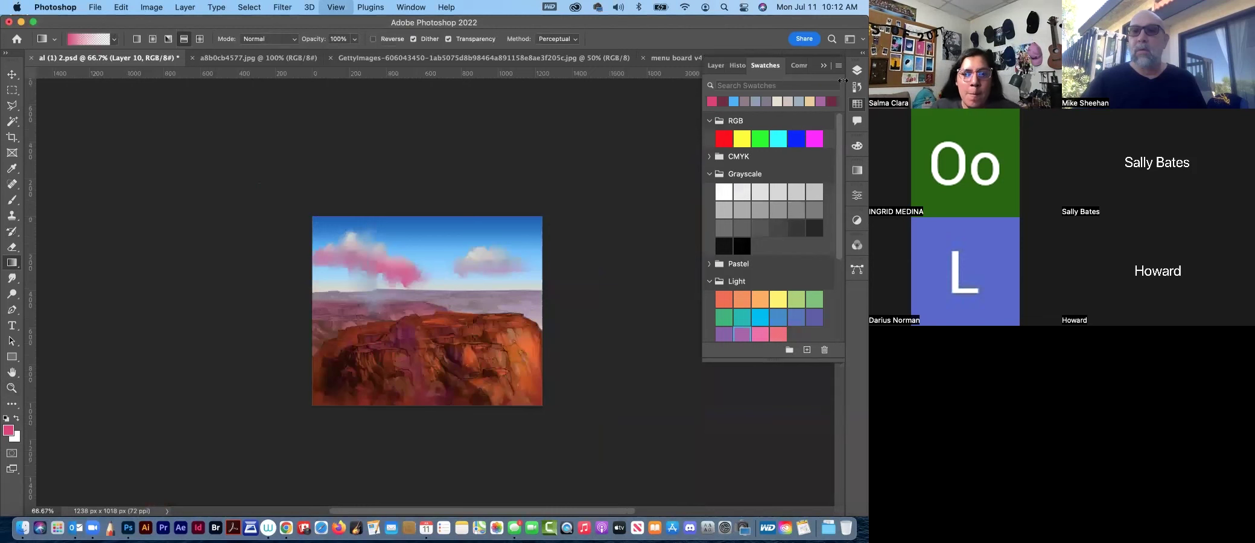
pyautogui.press('F7')
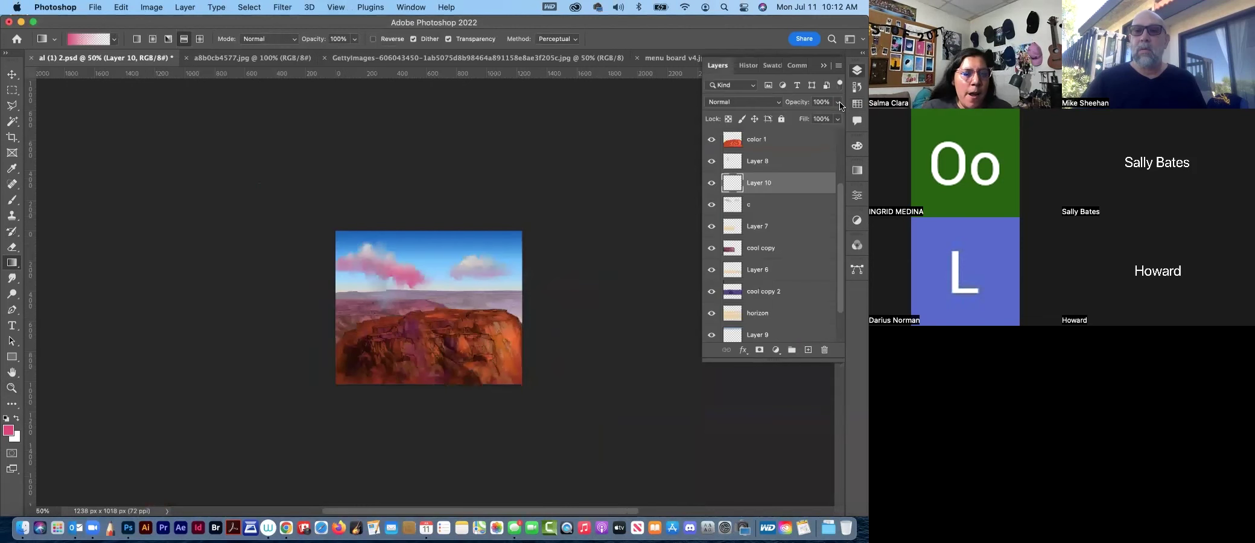
pyautogui.click(754, 105)
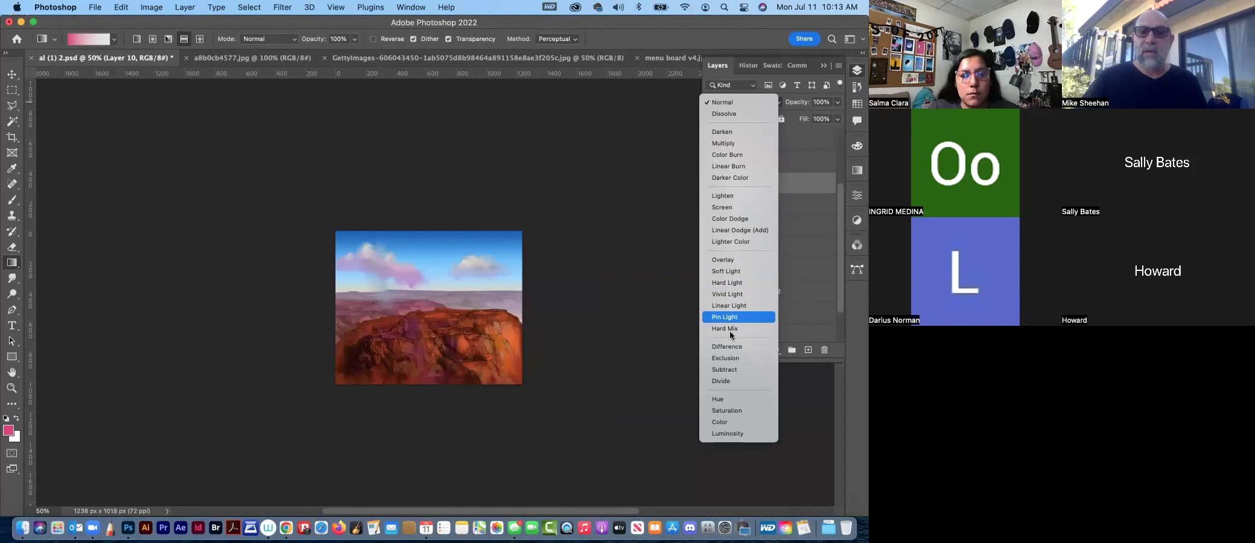
pyautogui.click(728, 397)
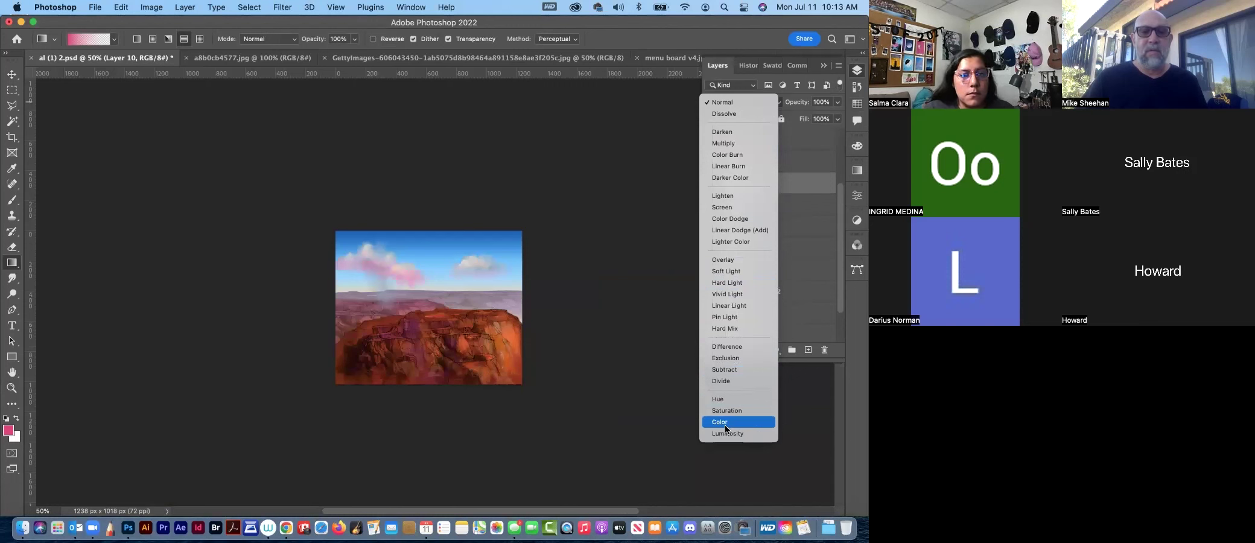
pyautogui.click(726, 422)
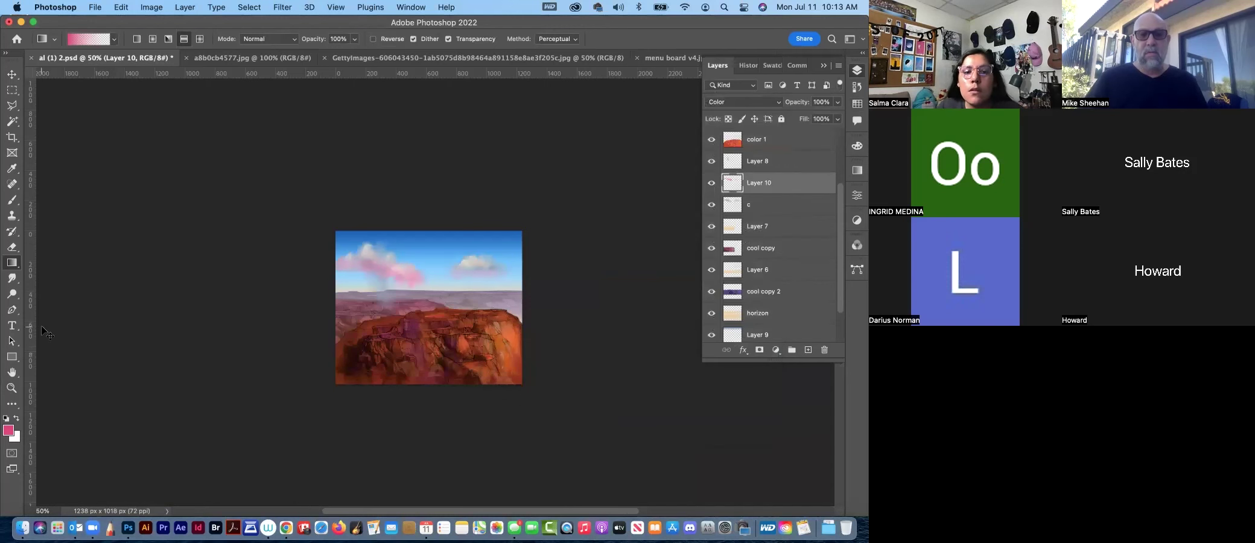
pyautogui.press('super+equal')
pyautogui.press('super+equal')
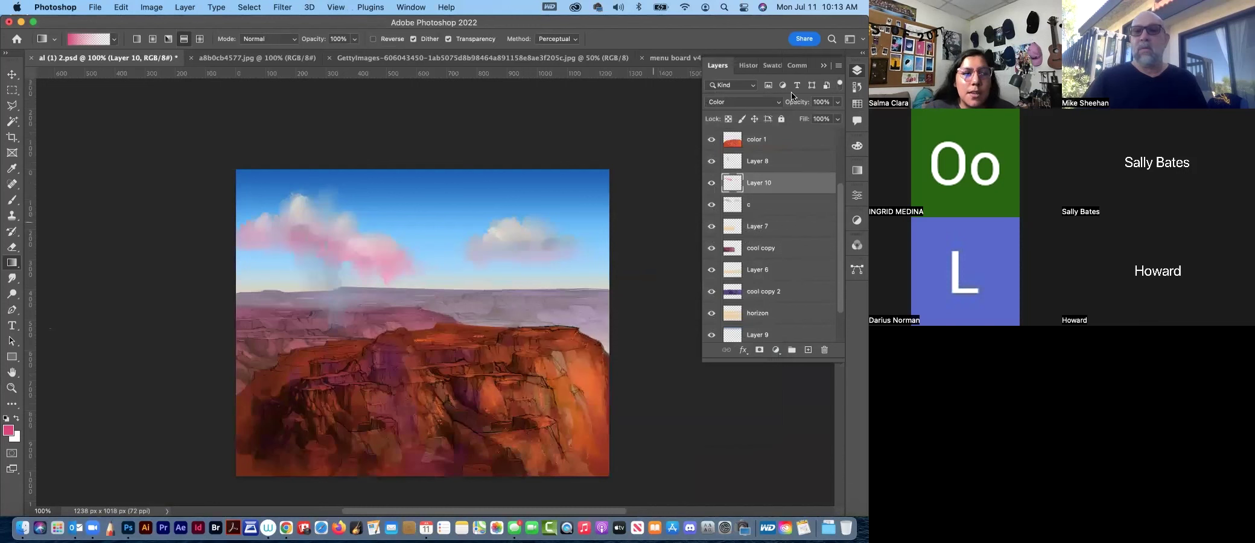
# Mute the pink cloud tint on Layer 10 with a hue shift of -9 and a saturation of -68
pyautogui.press('super+u')
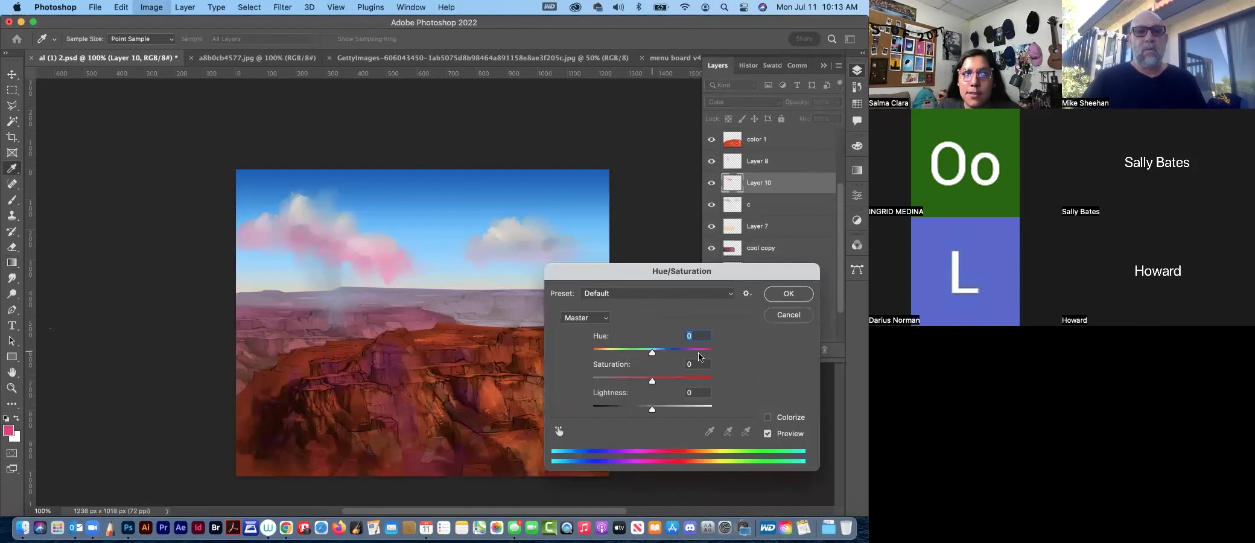
pyautogui.moveTo(699, 357); pyautogui.dragTo(647, 358)
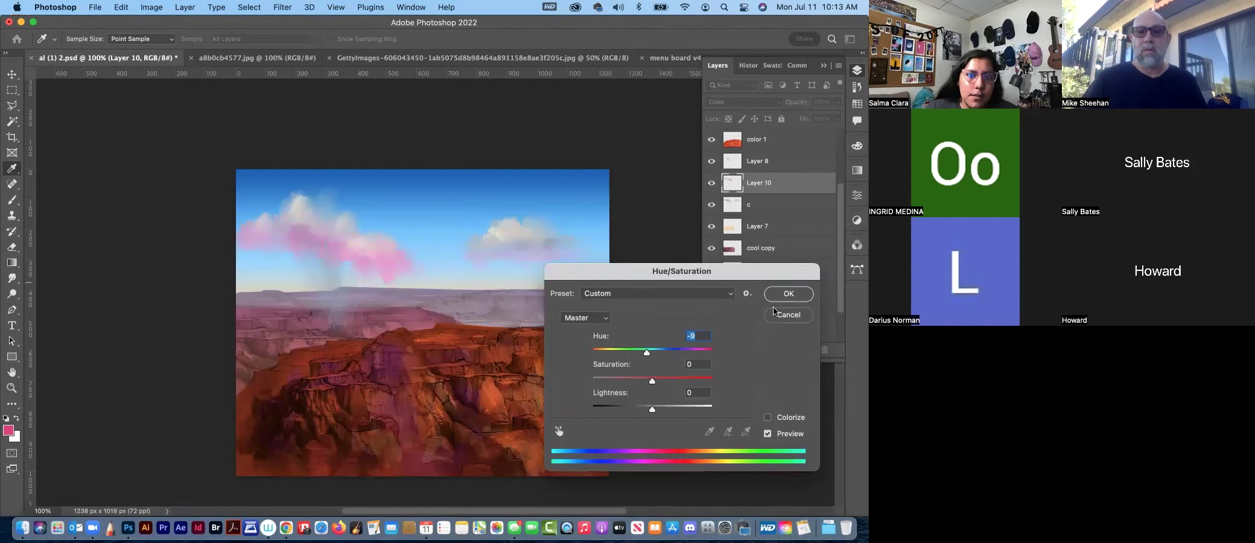
pyautogui.moveTo(645, 384); pyautogui.dragTo(612, 384)
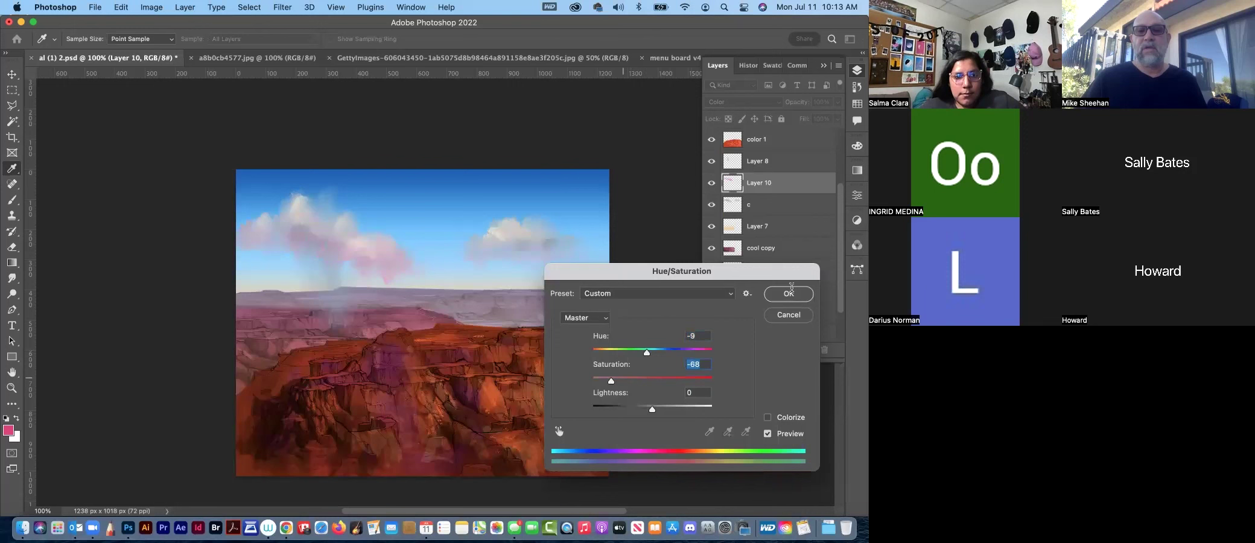
pyautogui.click(773, 294)
pyautogui.press('g')
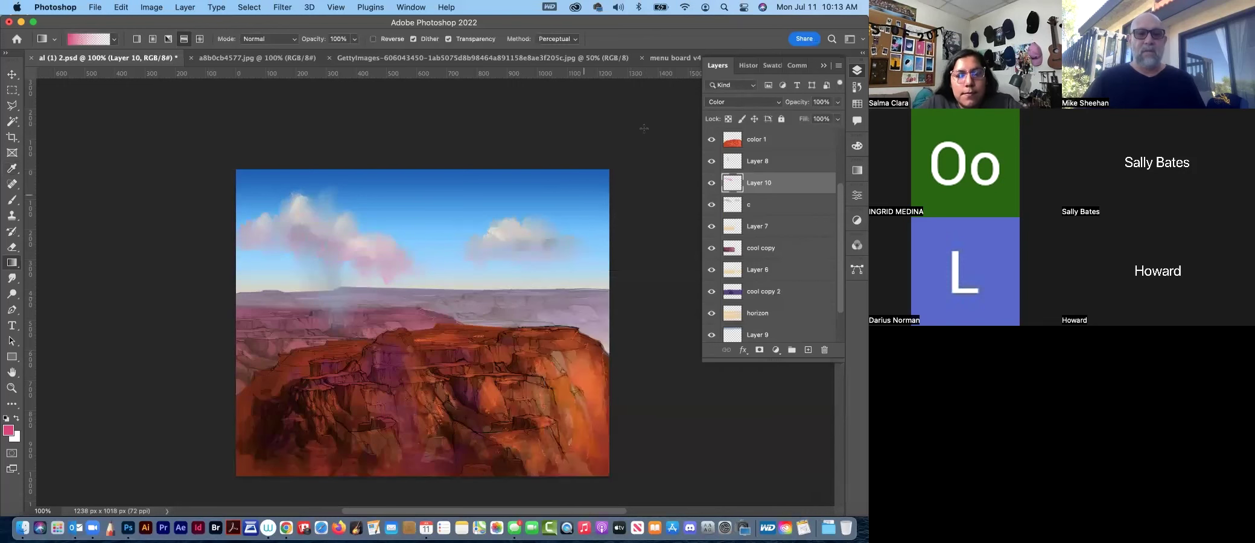
pyautogui.press('super+minus')
pyautogui.press('super+minus')
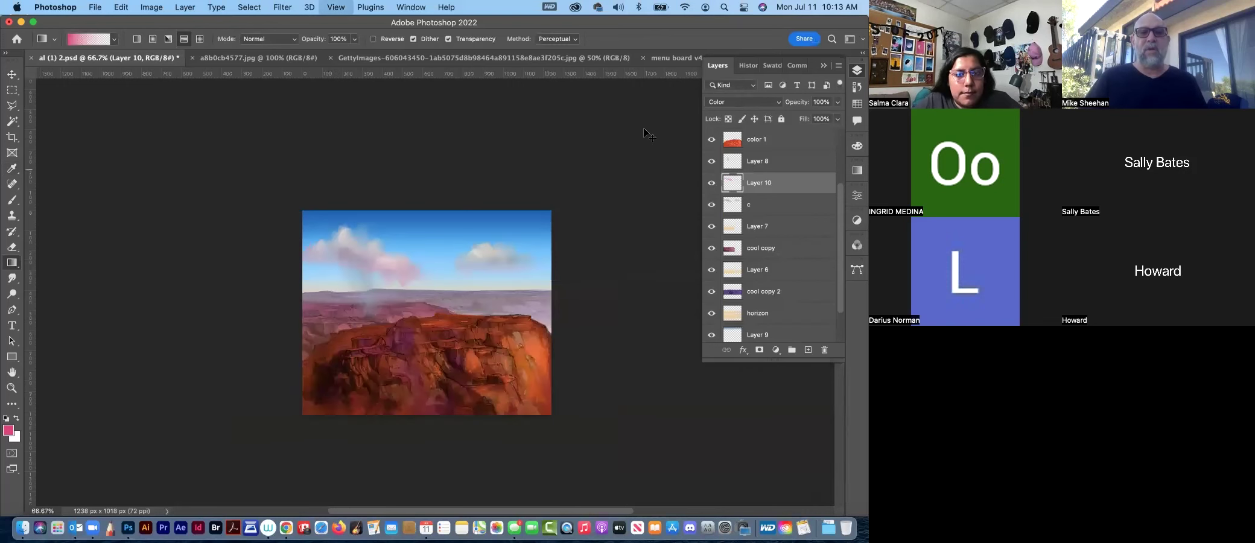